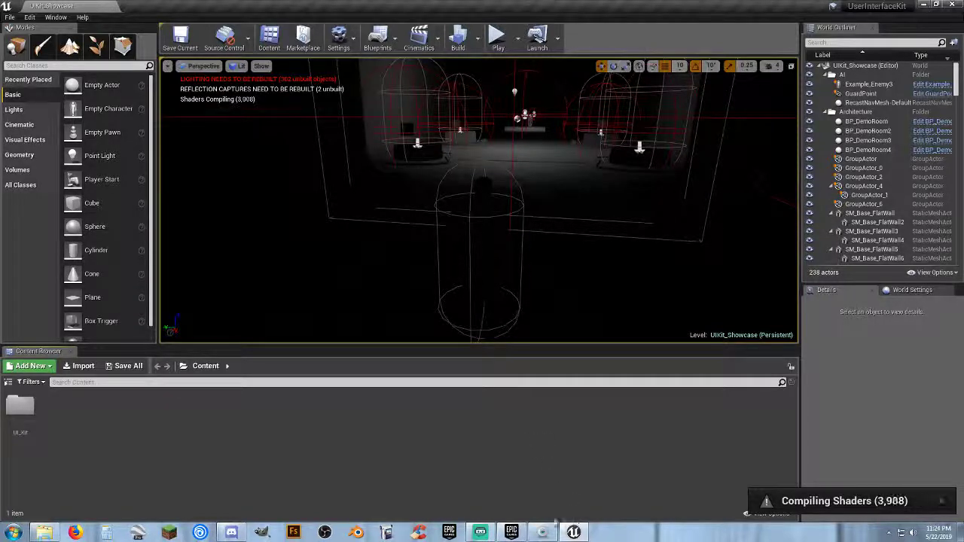
# - Switch to the Epic Games Launcher and open the Unreal Engine Marketplace
pyautogui.moveTo(518, 536)
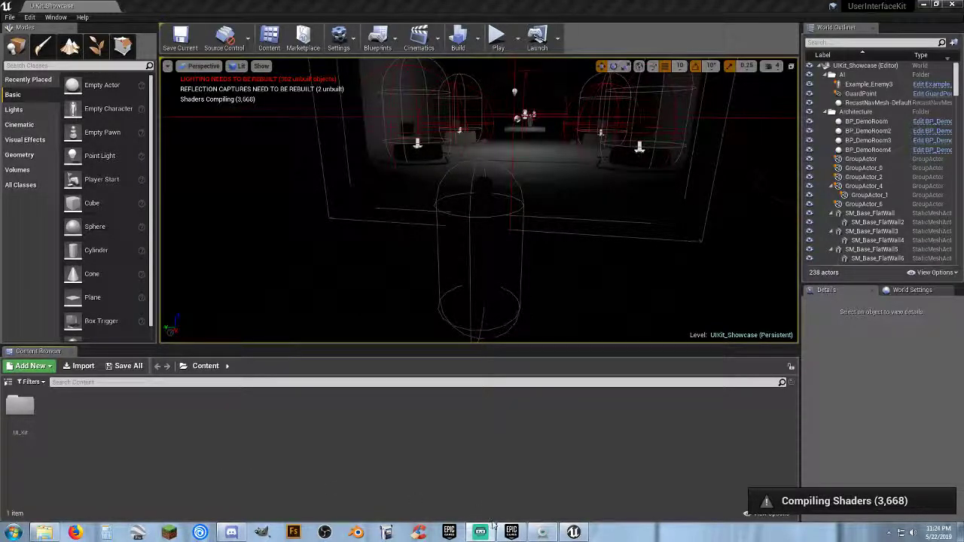
pyautogui.click(512, 533)
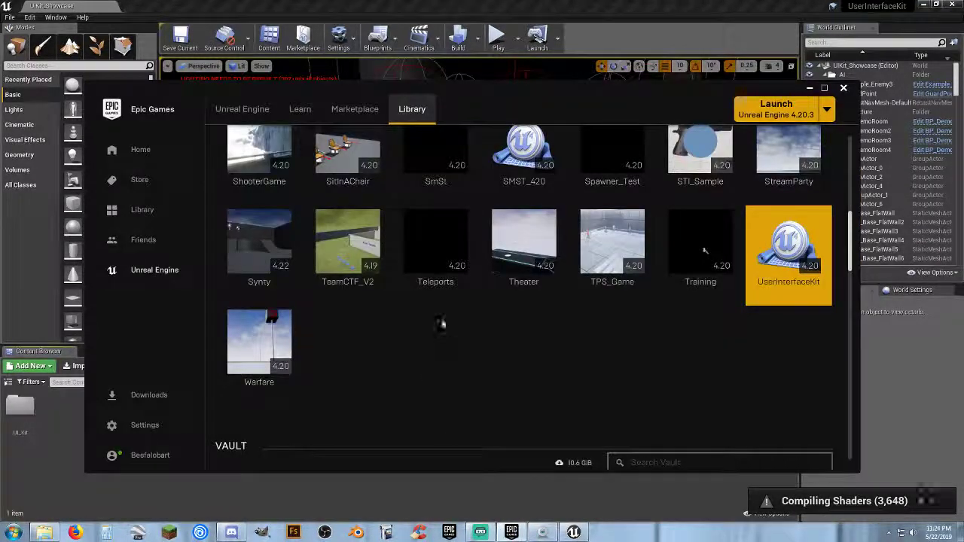
pyautogui.click(354, 113)
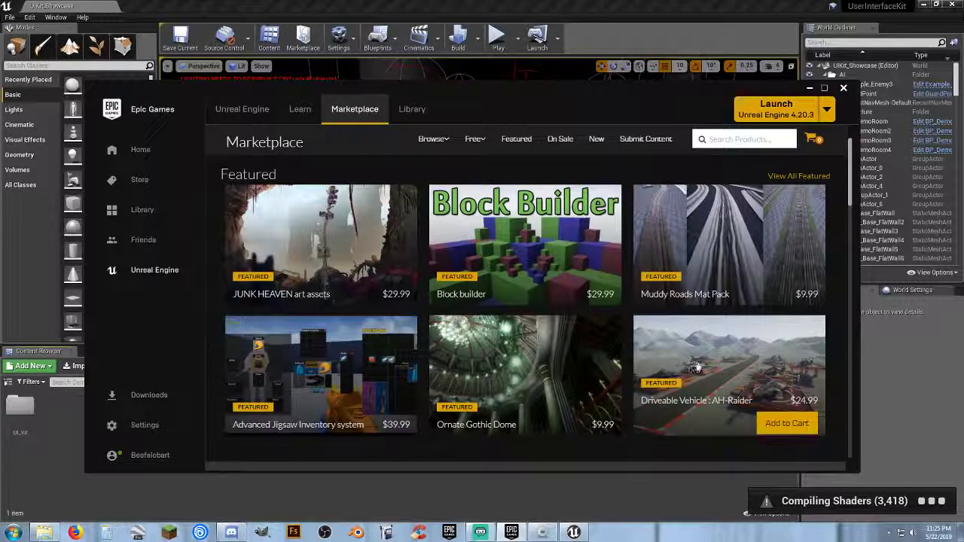
# - Look through the Free For The Month products and the Special Discounts section of the Marketplace
pyautogui.scroll(-2, 697, 365)
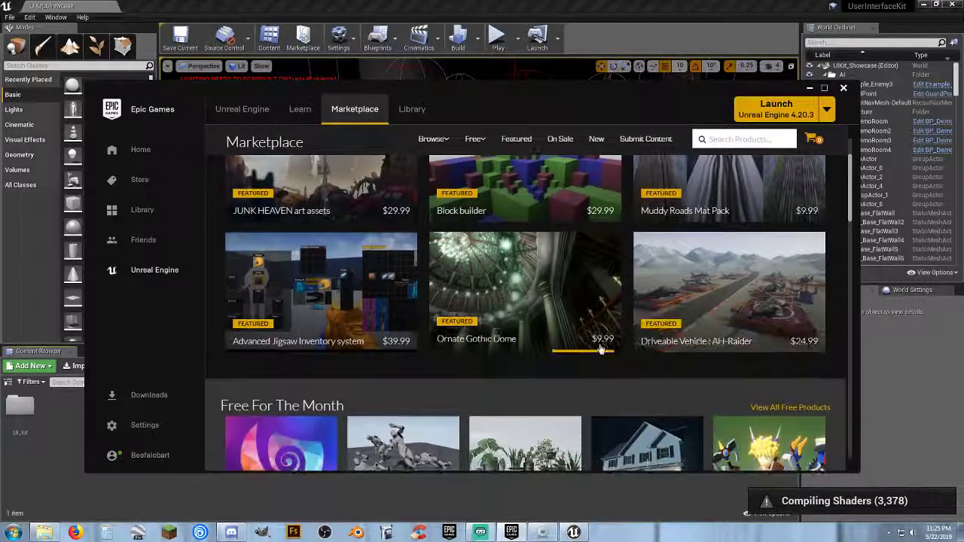
pyautogui.scroll(-3, 617, 348)
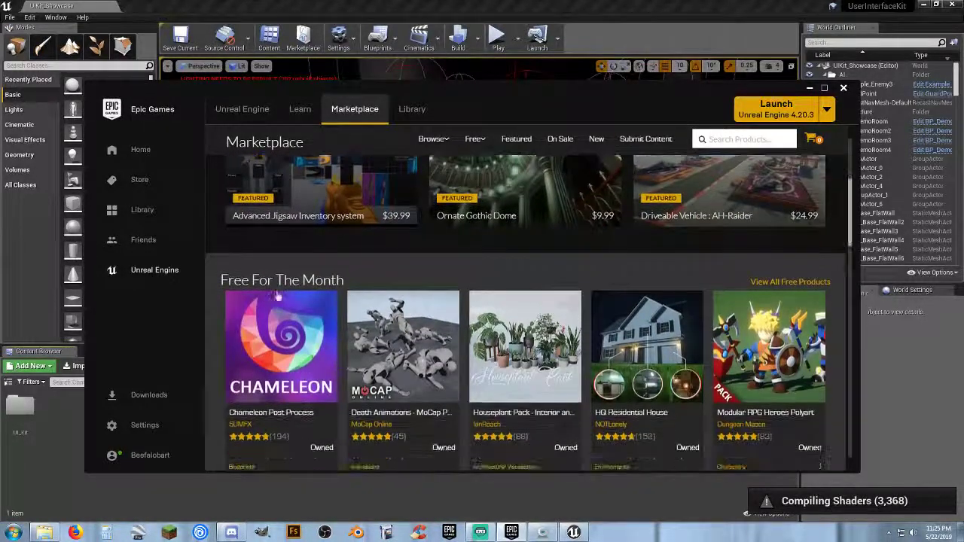
pyautogui.scroll(-1, 546, 282)
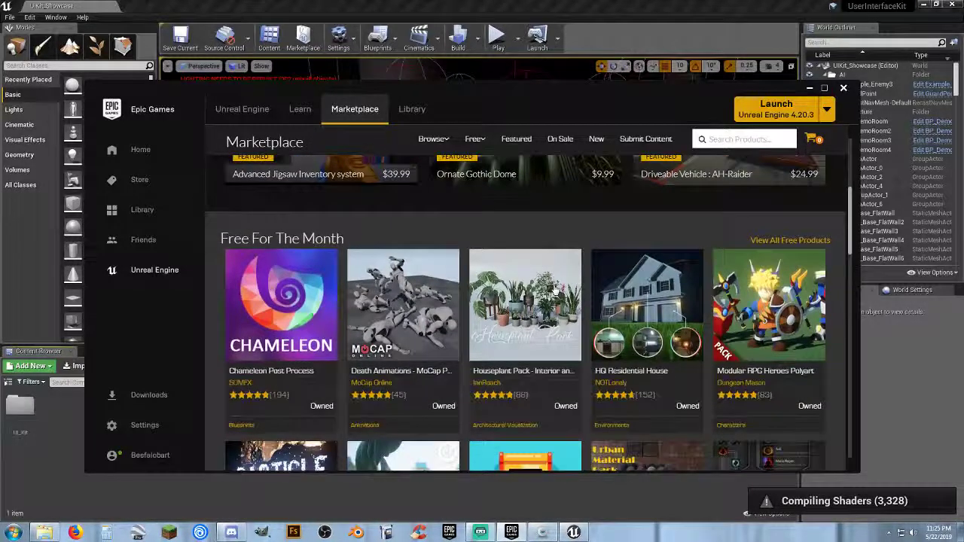
pyautogui.scroll(-1, 568, 292)
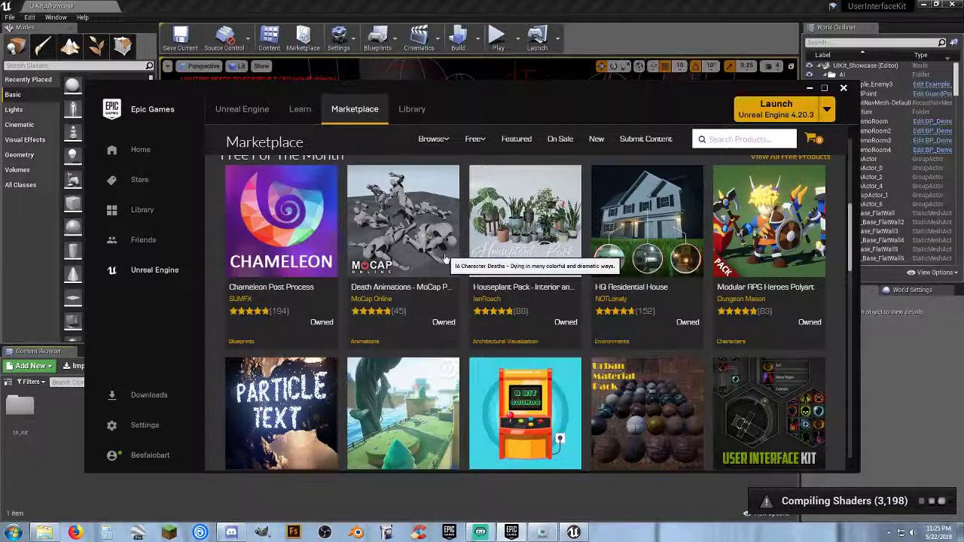
pyautogui.scroll(-1, 444, 258)
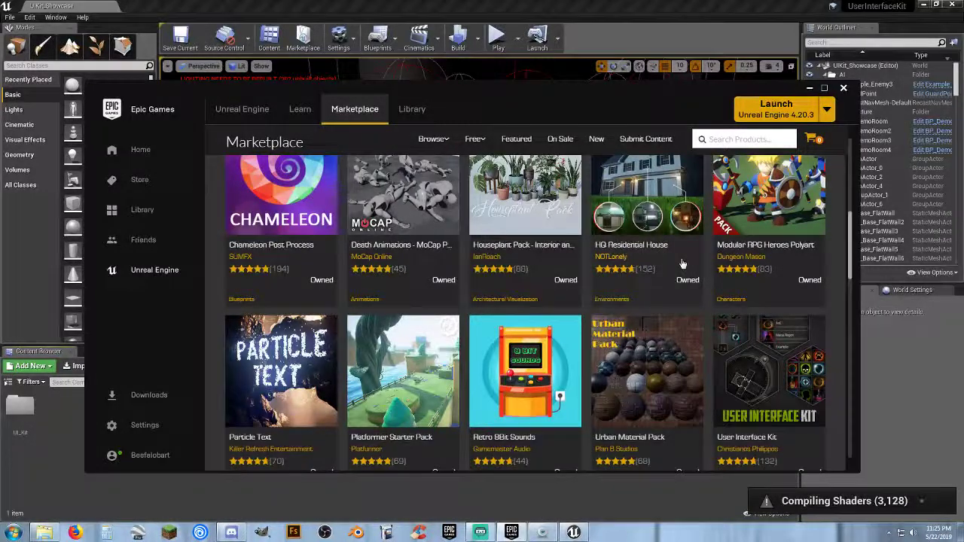
pyautogui.scroll(2, 678, 262)
pyautogui.scroll(-1, 648, 252)
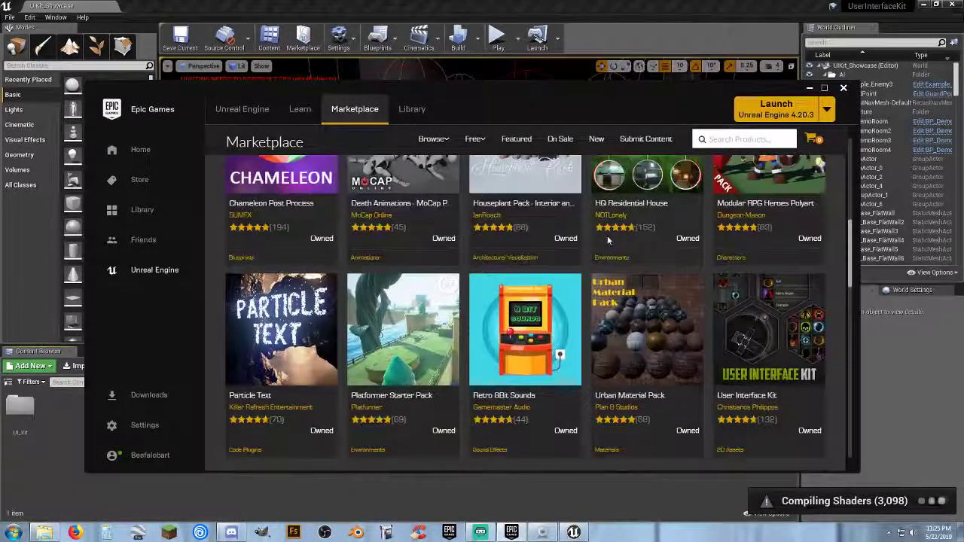
pyautogui.scroll(-3, 600, 234)
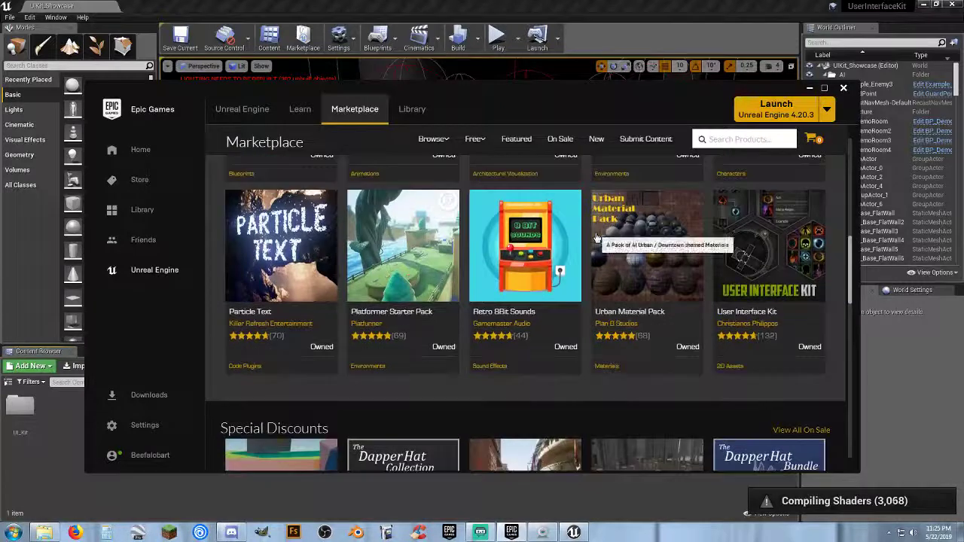
pyautogui.scroll(2, 598, 237)
pyautogui.scroll(1, 600, 236)
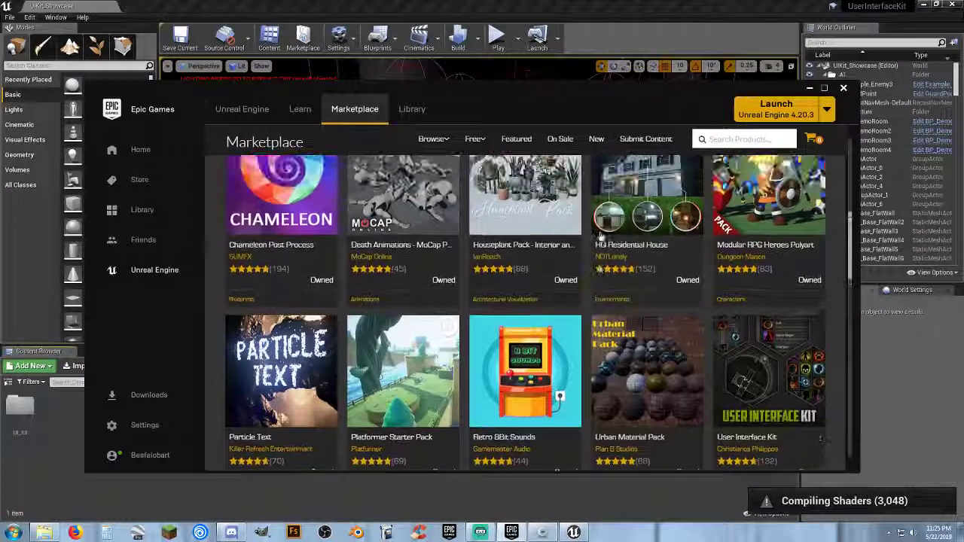
pyautogui.scroll(1, 600, 236)
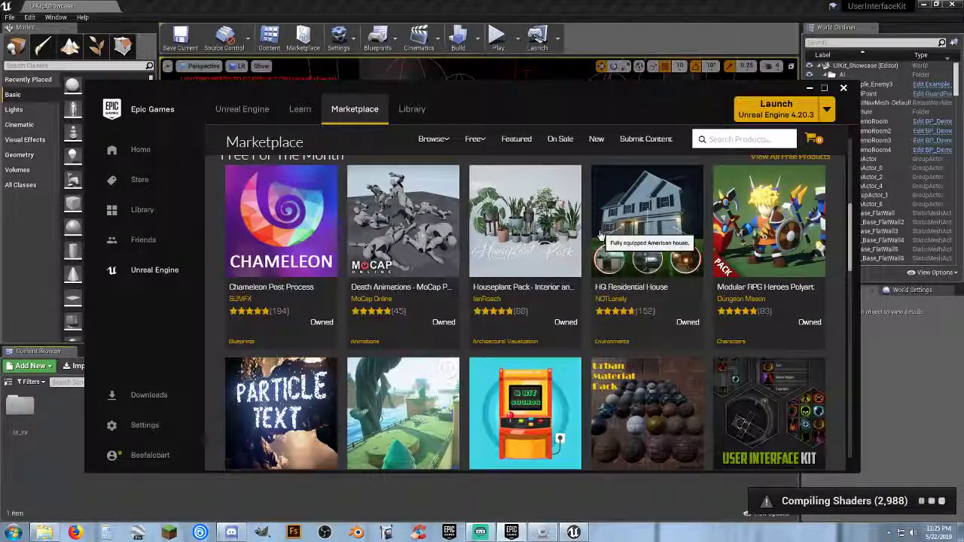
pyautogui.scroll(1, 596, 237)
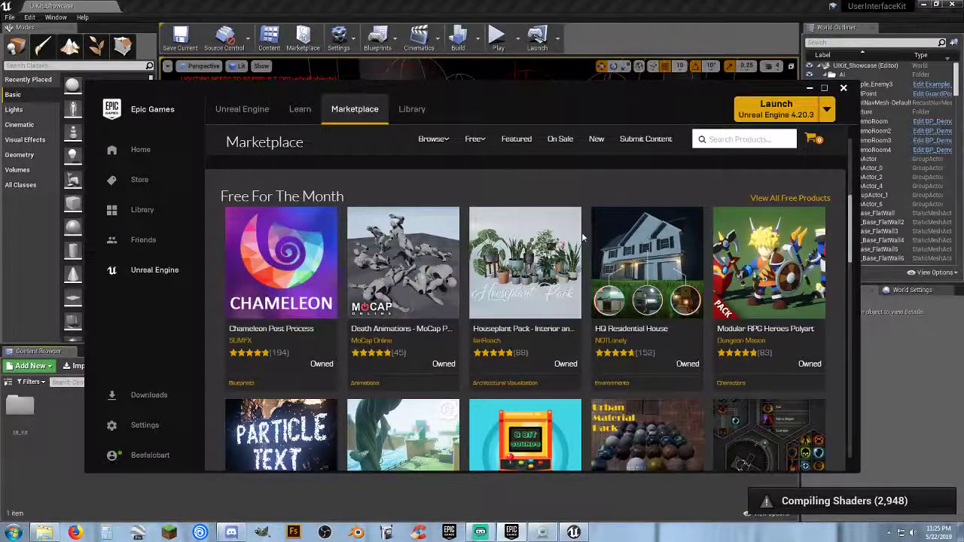
pyautogui.scroll(-2, 582, 235)
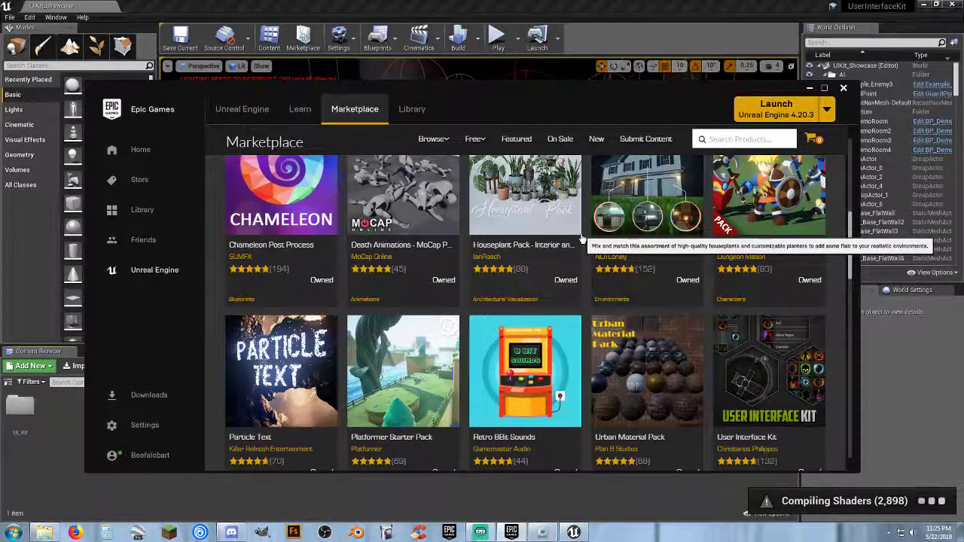
pyautogui.scroll(1, 582, 238)
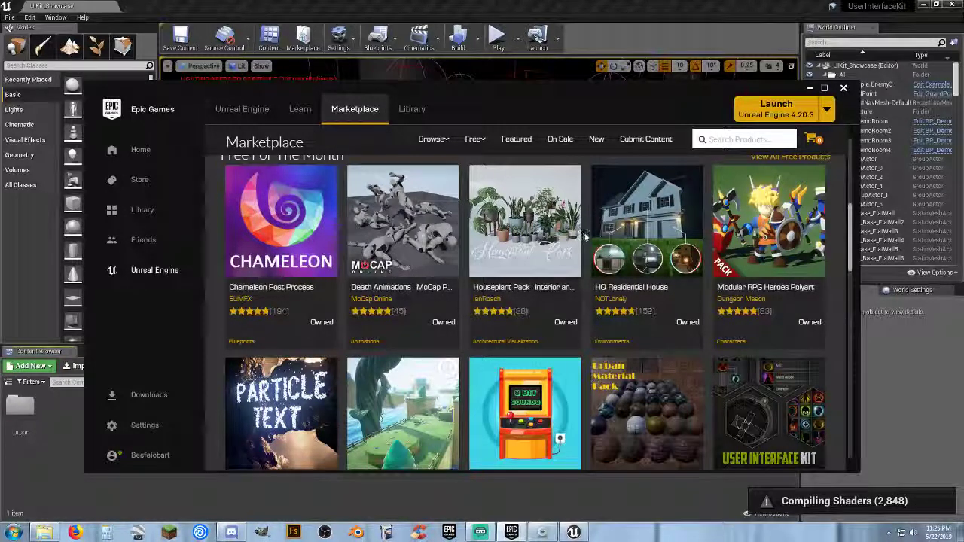
pyautogui.scroll(-3, 585, 237)
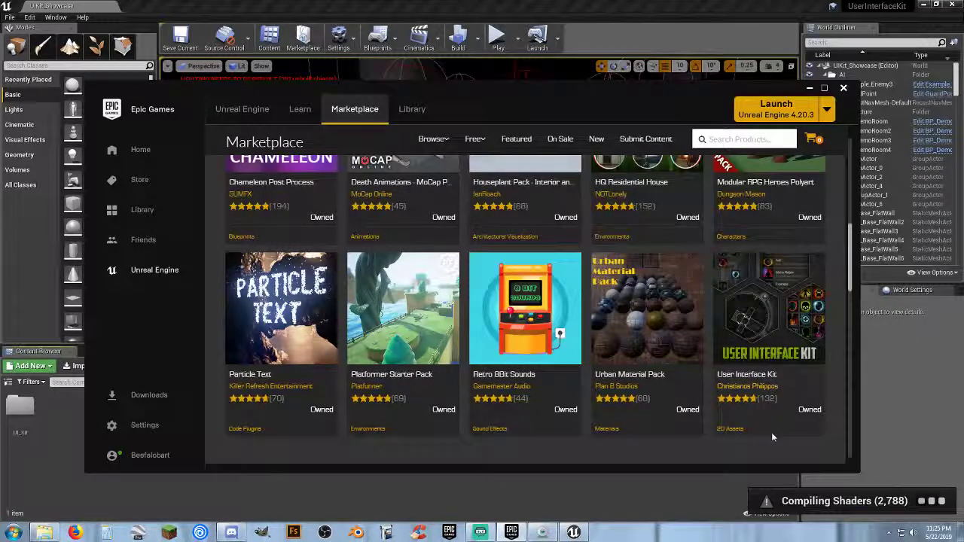
pyautogui.moveTo(813, 324)
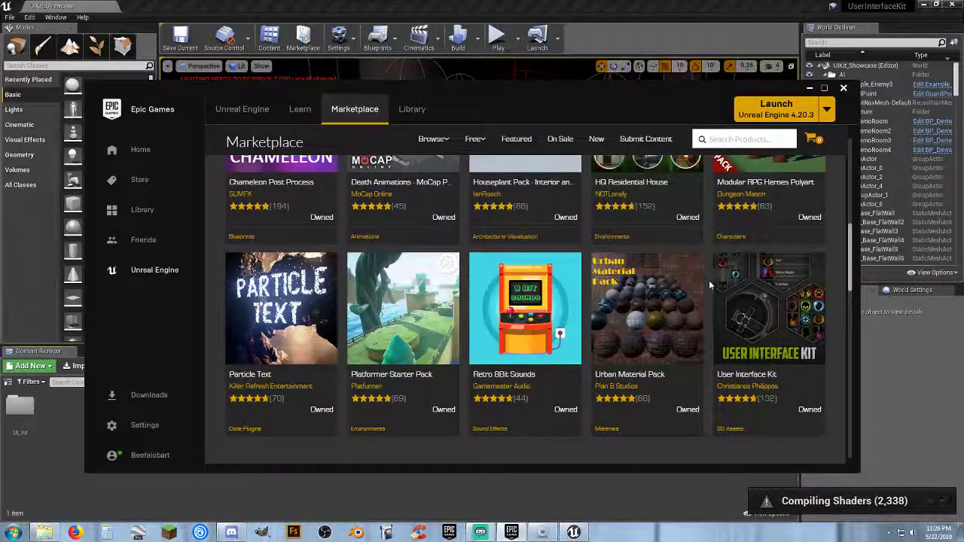
pyautogui.scroll(-3, 708, 283)
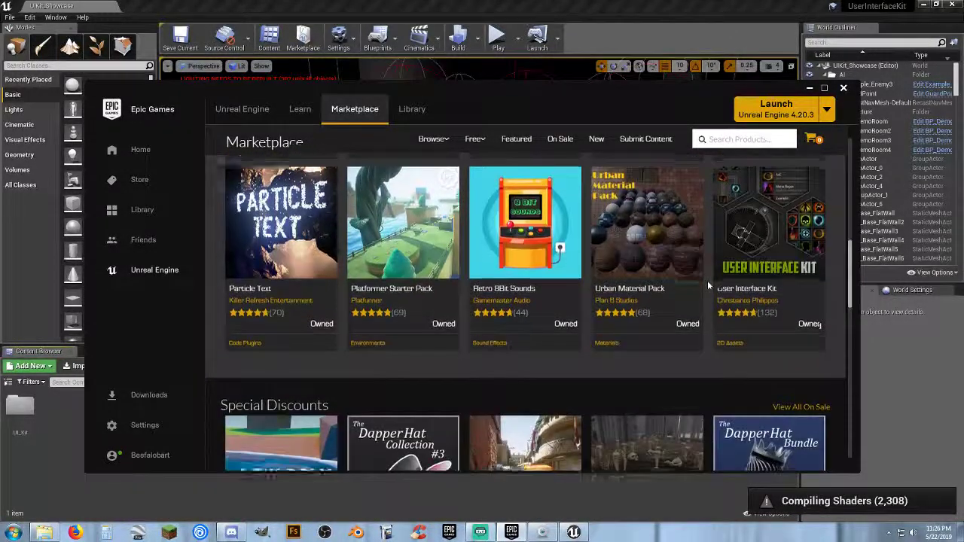
pyautogui.scroll(-1, 707, 285)
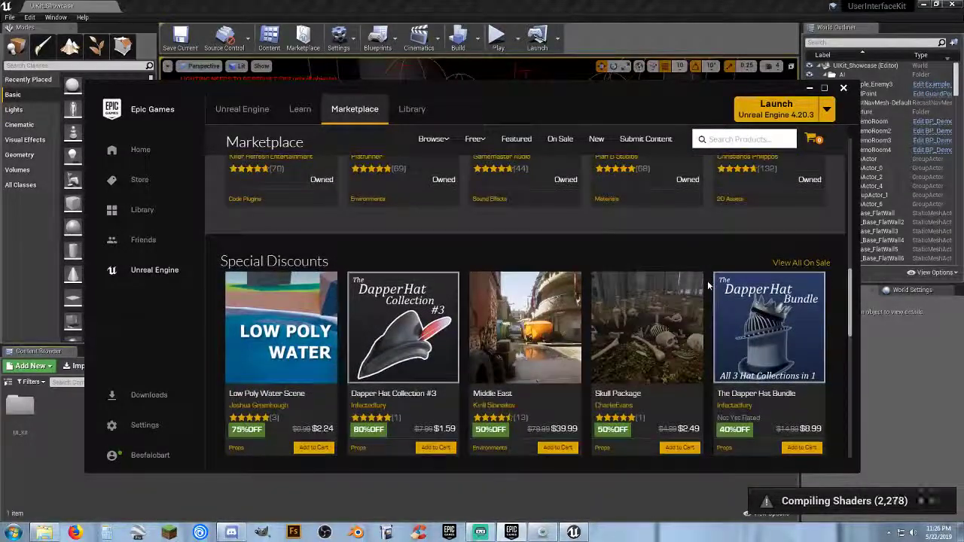
pyautogui.scroll(3, 707, 284)
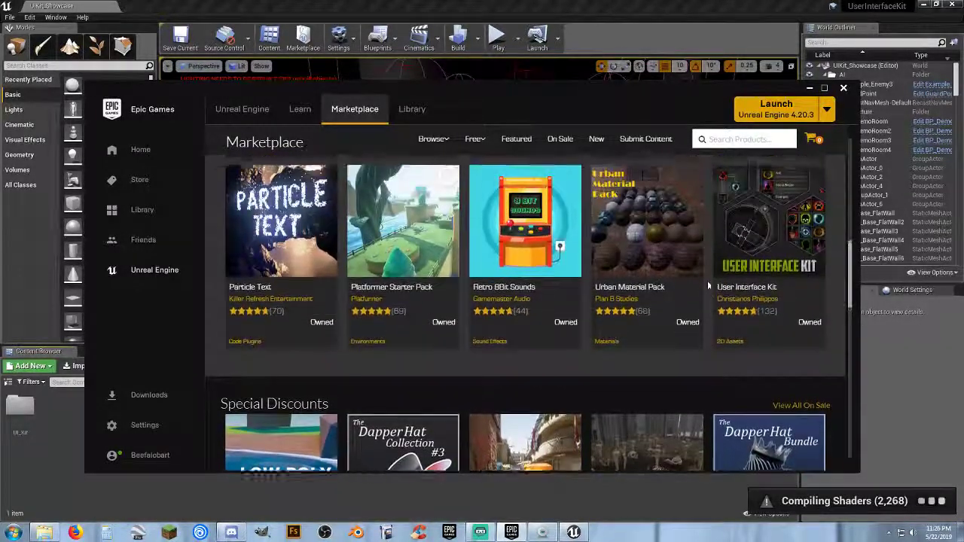
pyautogui.scroll(1, 708, 284)
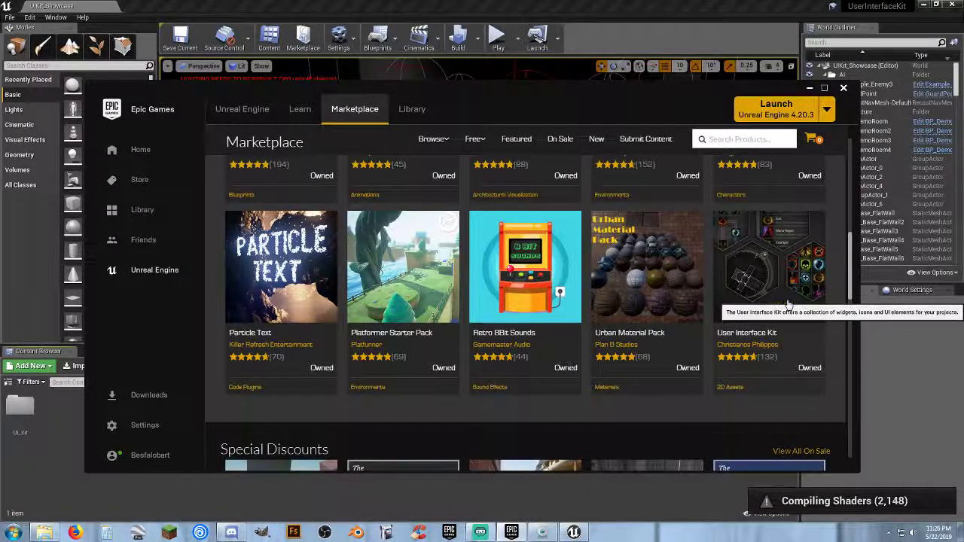
# - Open the User Interface Kit product page and check the extra options offered alongside Create Project
pyautogui.click(754, 265)
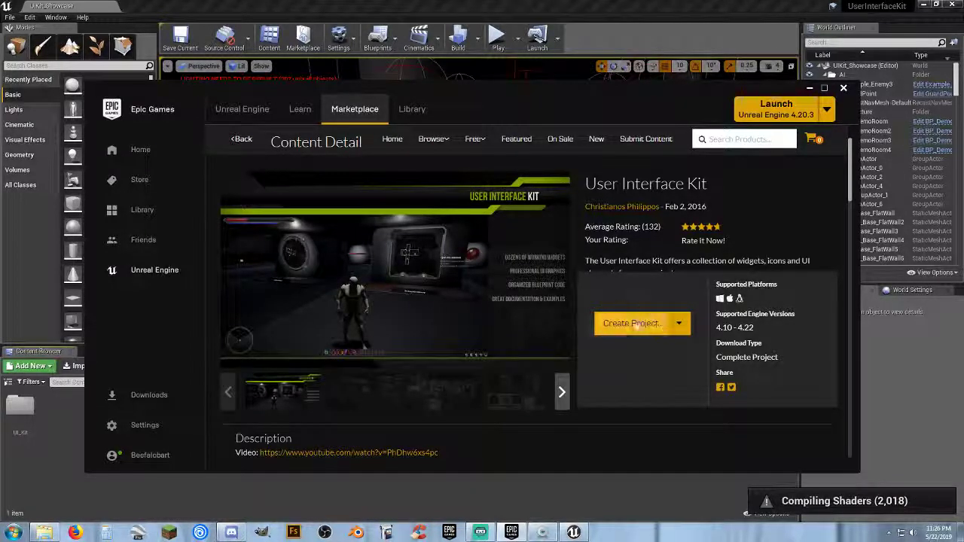
pyautogui.scroll(-1, 685, 332)
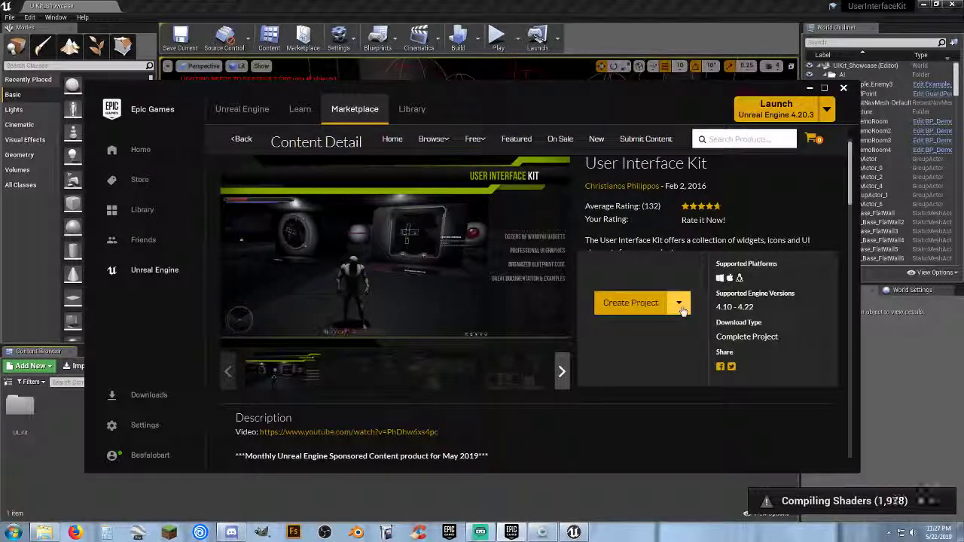
pyautogui.click(680, 306)
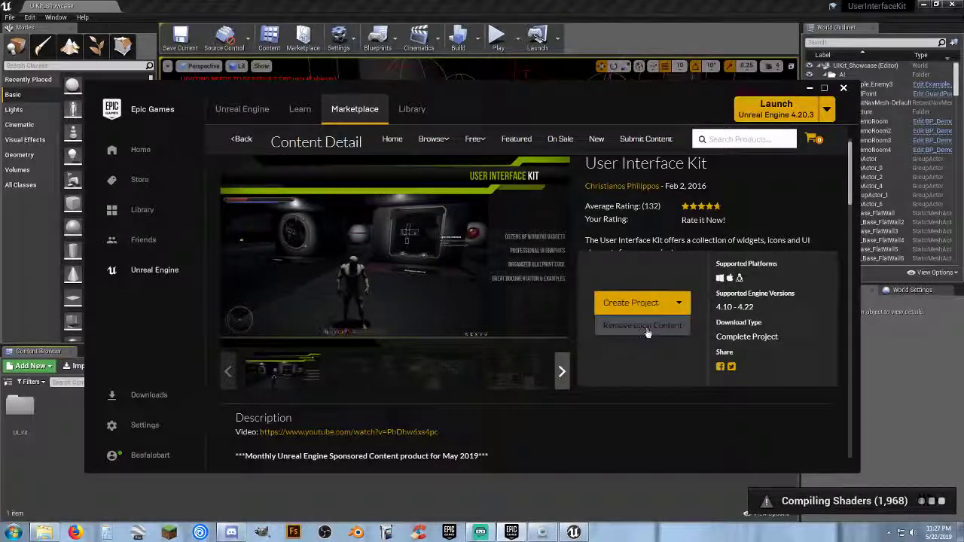
pyautogui.click(642, 375)
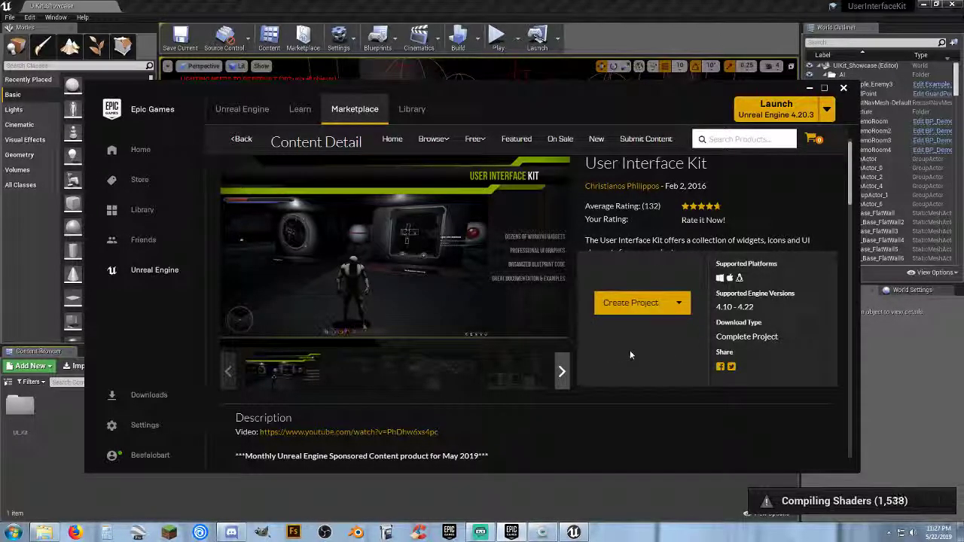
# - Return to the Unreal Editor, show the Content Browser's folder tree and expand UI_Kit and its Blueprints folder
pyautogui.click(810, 88)
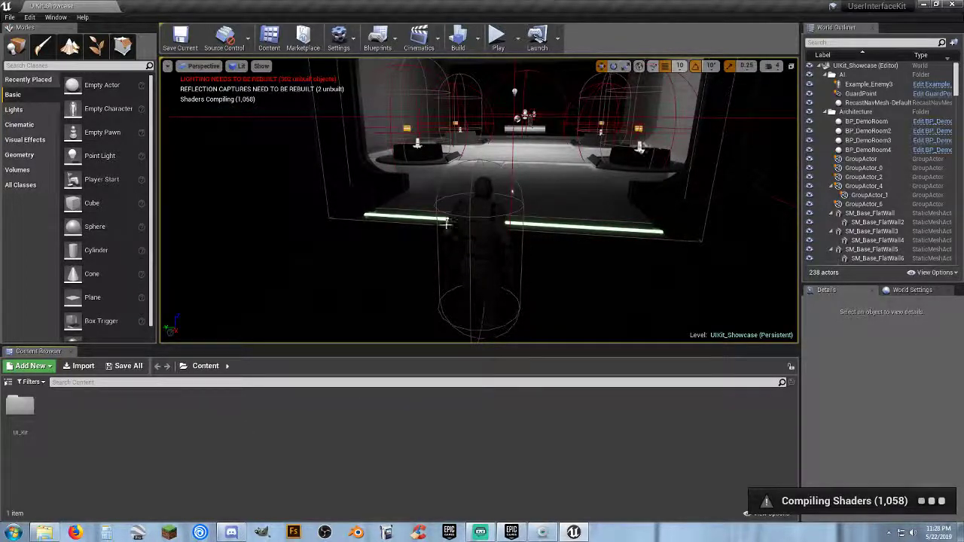
pyautogui.click(8, 384)
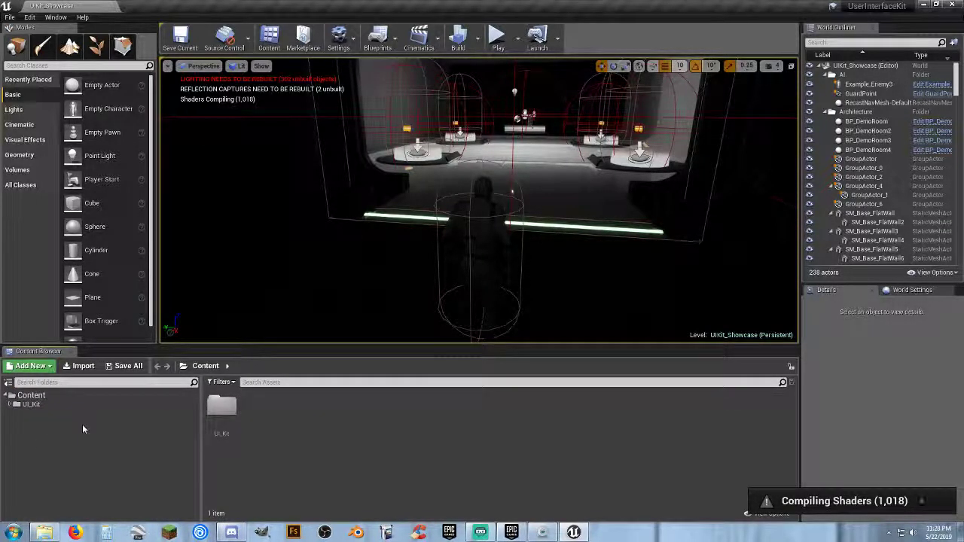
pyautogui.click(10, 405)
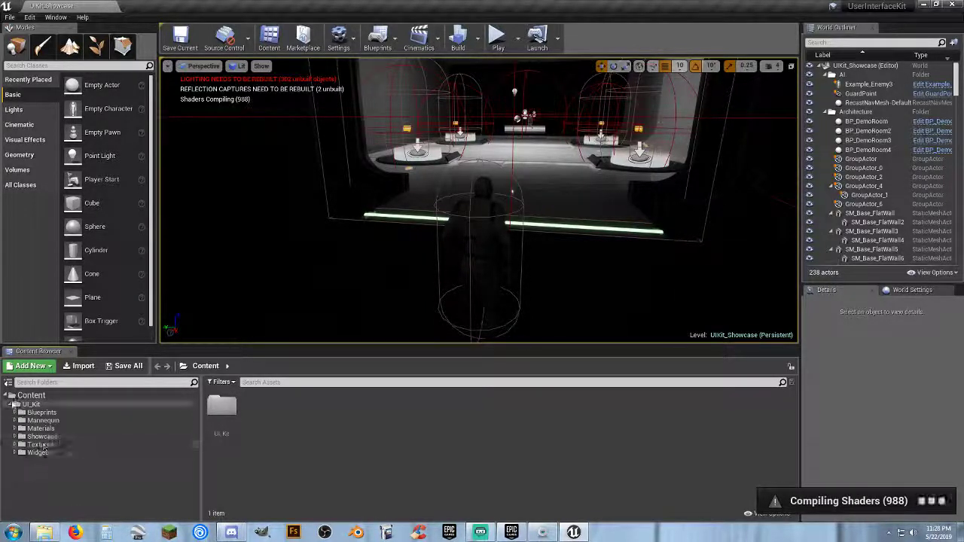
pyautogui.click(15, 412)
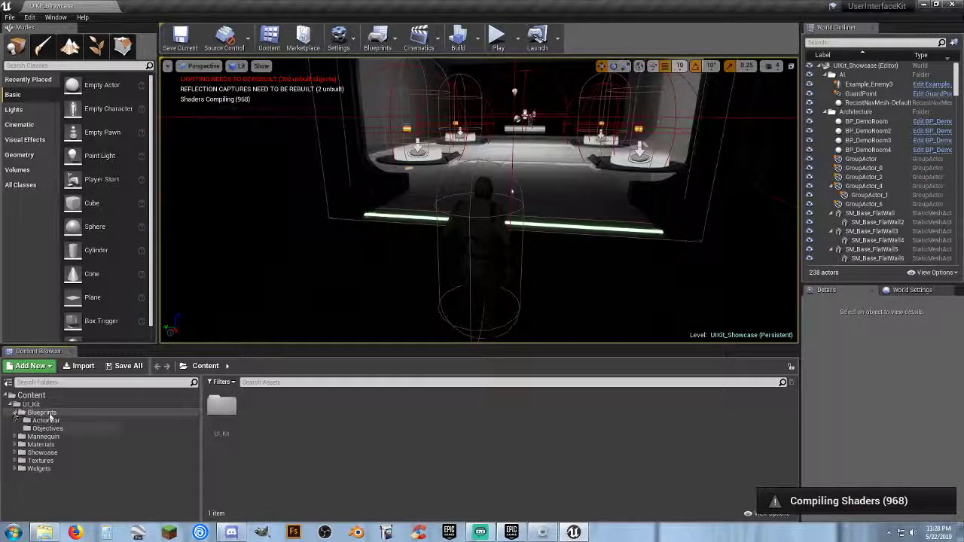
# - Examine the contents of UI_Kit's Blueprints folder and its Actionbar and Objectives subfolders
pyautogui.click(41, 412)
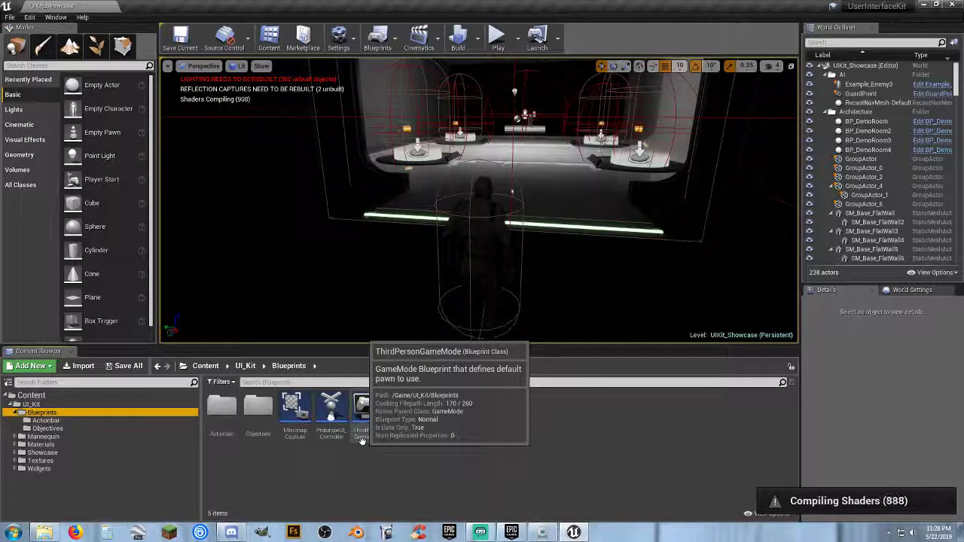
pyautogui.click(83, 420)
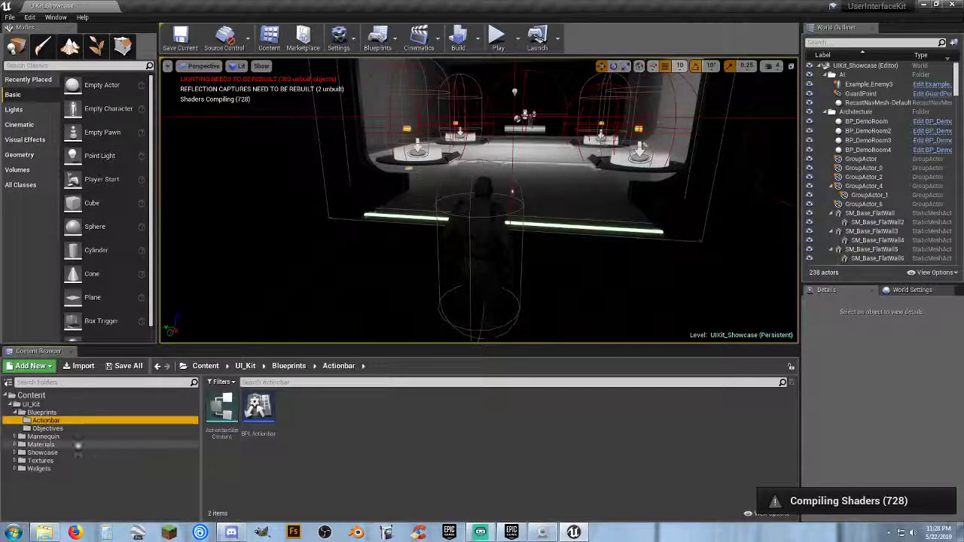
pyautogui.click(67, 430)
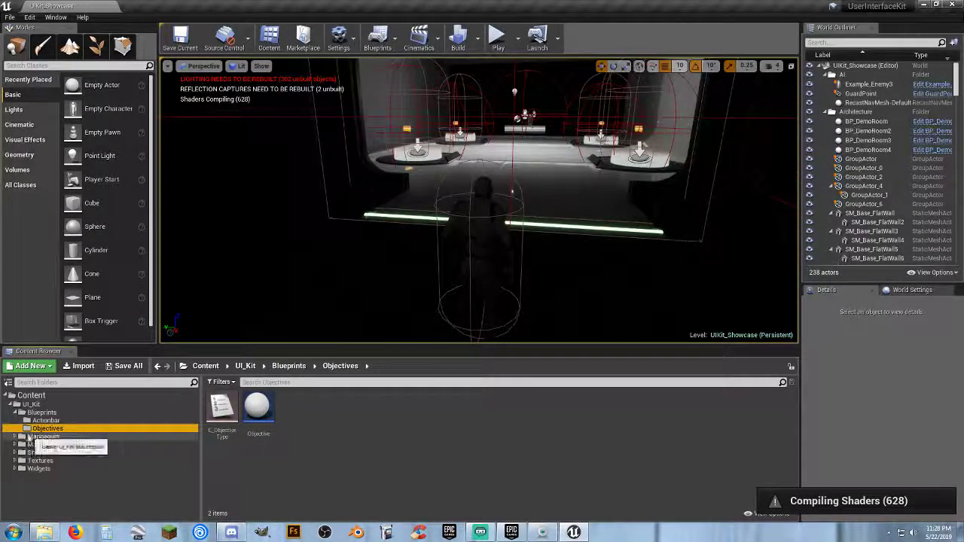
# - Collapse the Blueprints folder and view the contents of UI_Kit's Materials and Showcase folders
pyautogui.click(15, 412)
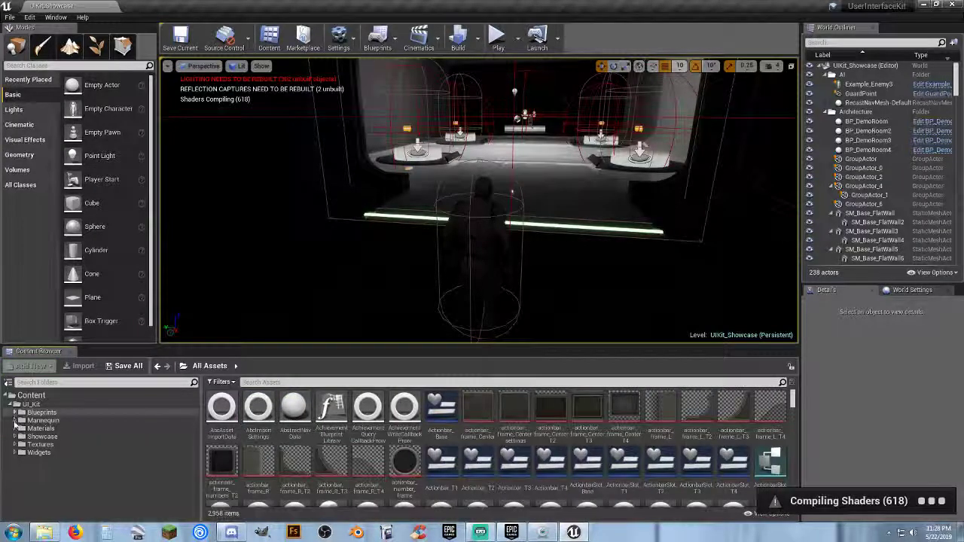
pyautogui.click(38, 427)
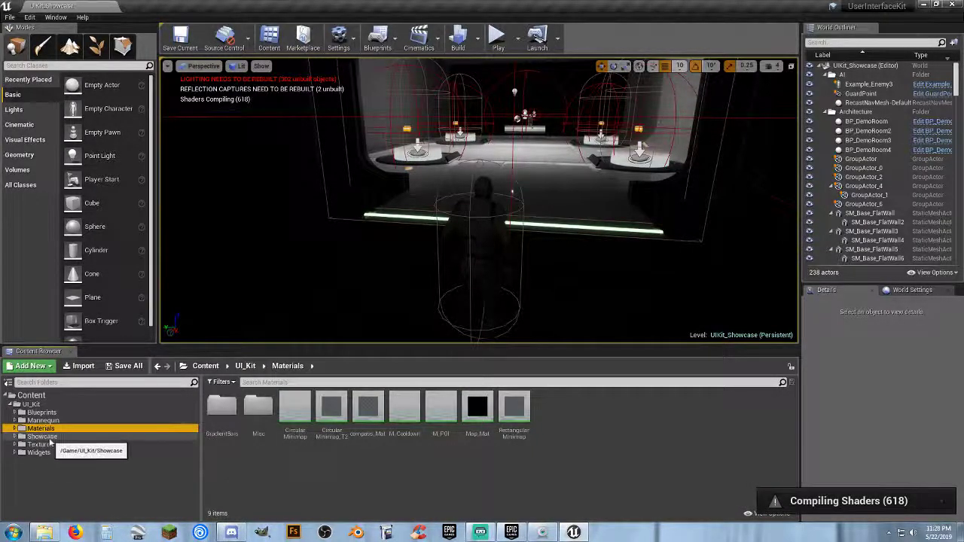
pyautogui.click(48, 438)
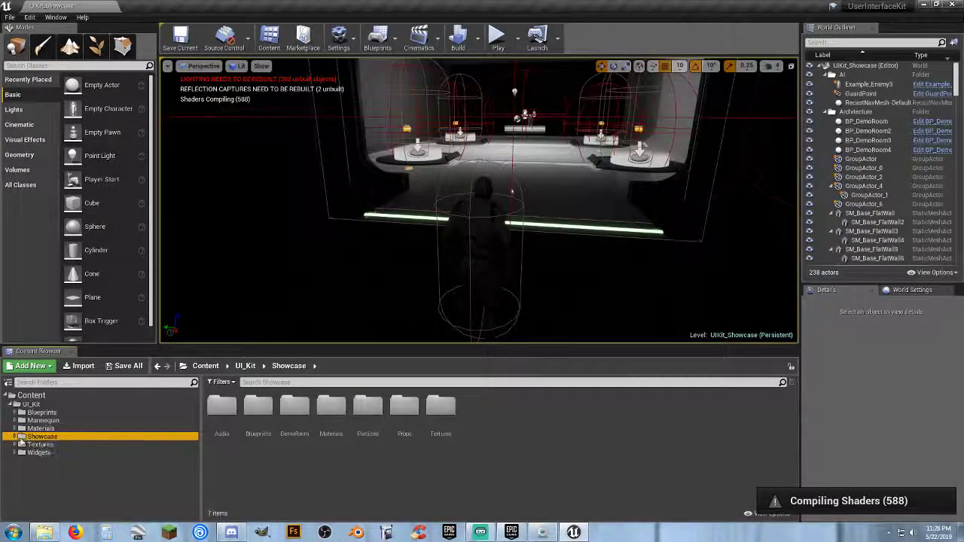
# - Examine the Audio folder inside Showcase, collapse Showcase, and view the contents of UI_Kit's Textures and Widgets folders
pyautogui.click(15, 437)
pyautogui.click(40, 444)
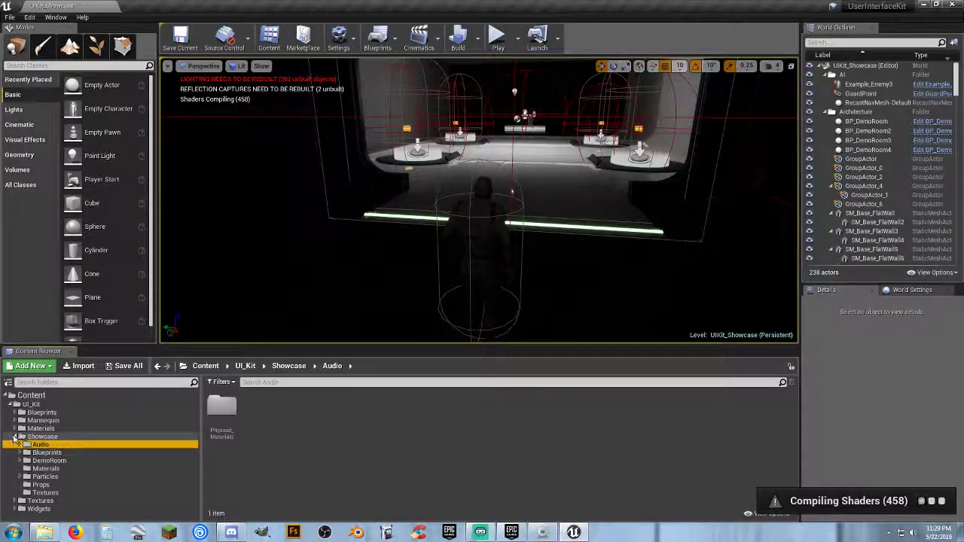
pyautogui.click(15, 437)
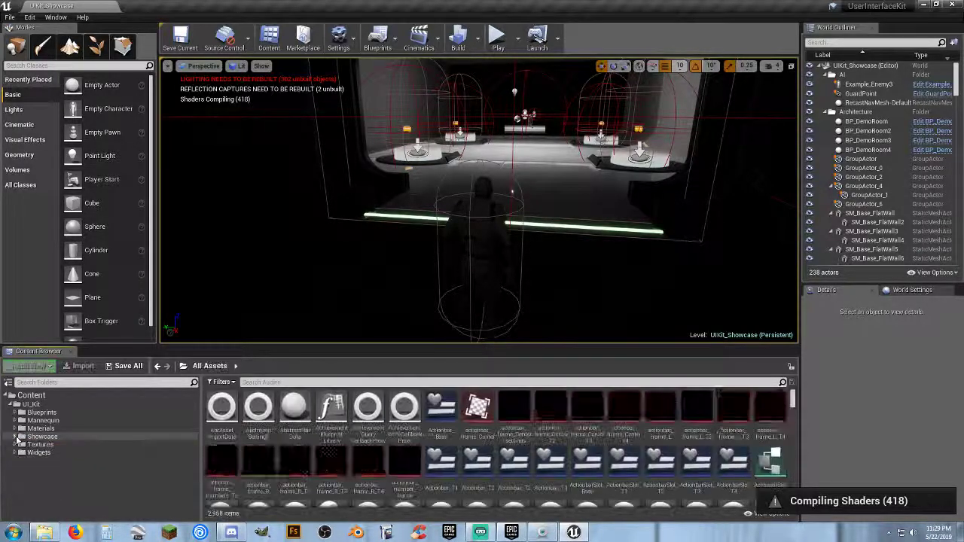
pyautogui.click(30, 445)
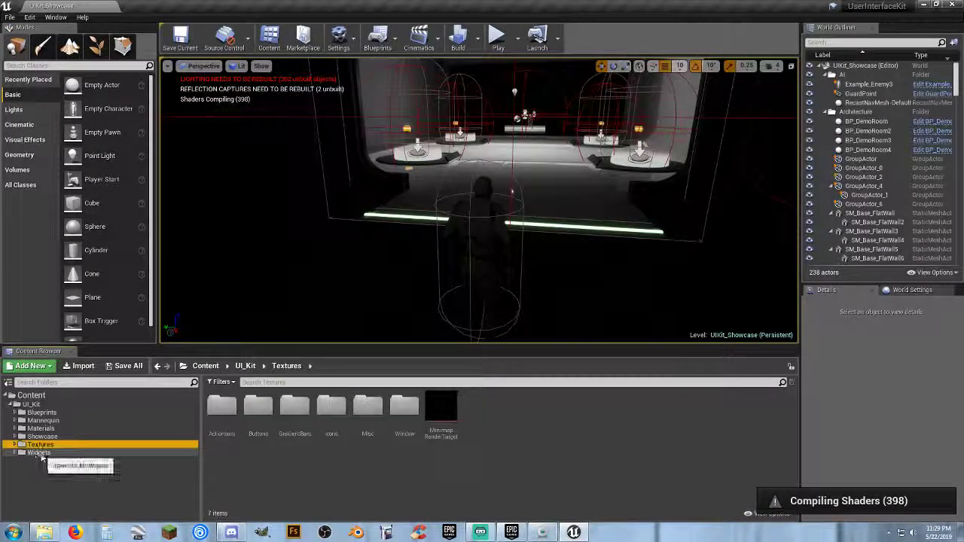
pyautogui.click(39, 452)
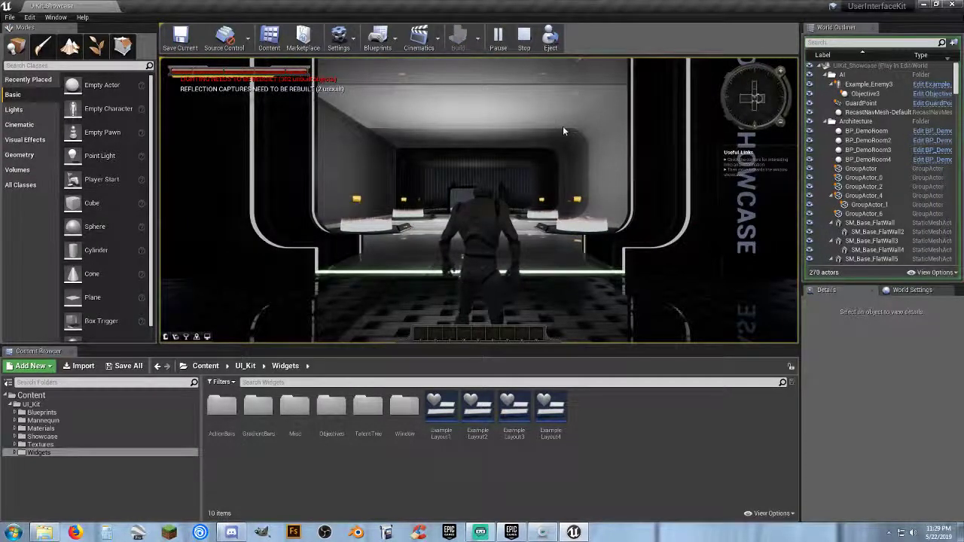
# - Play the UIKit_Showcase level and steer the character into the room with the window display pads
pyautogui.click(527, 187)
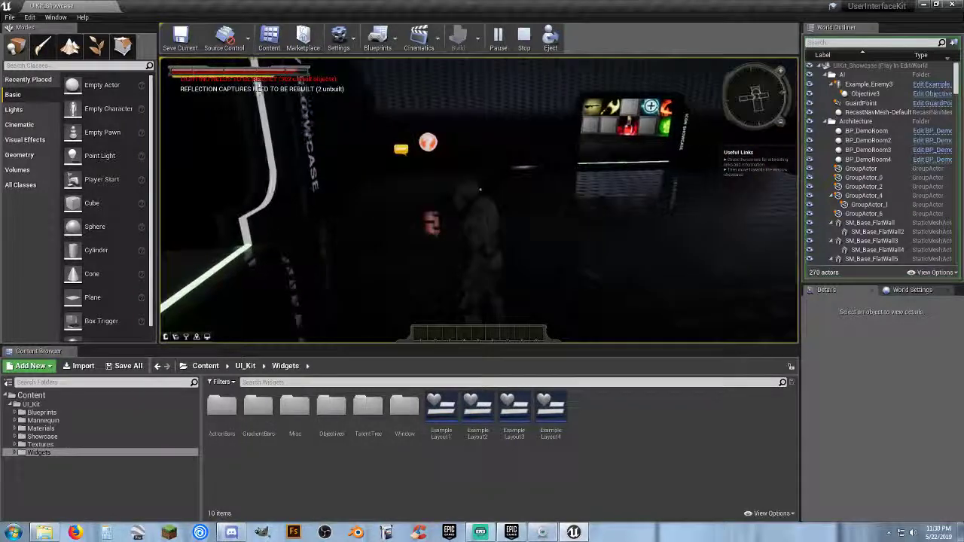
pyautogui.hotkey('shift', 'F1')
pyautogui.click(431, 152)
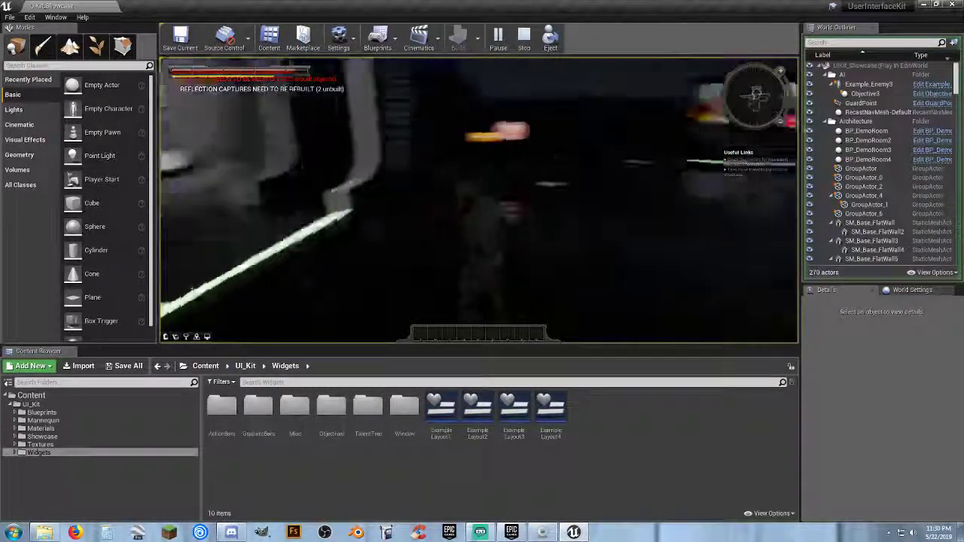
pyautogui.press('w')
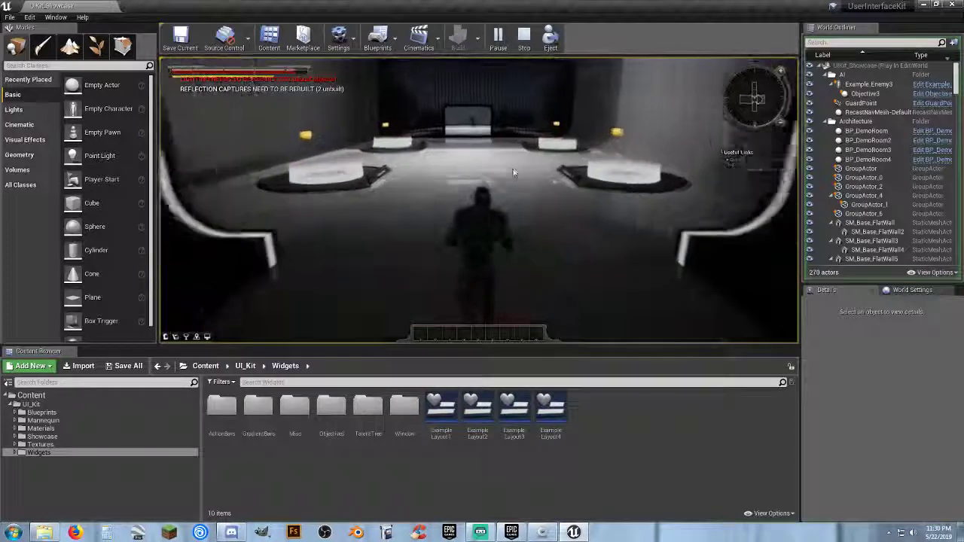
pyautogui.moveTo(456, 253); pyautogui.dragTo(391, 254)
pyautogui.press('w')
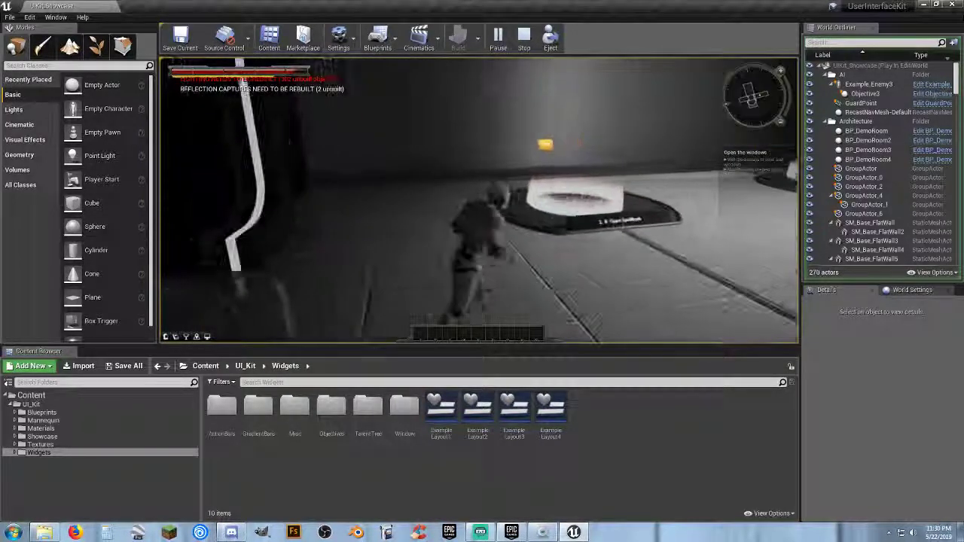
# - Walk the character up to the Open Spellbook pad and view it from nearby
pyautogui.press('w')
pyautogui.moveTo(534, 205); pyautogui.dragTo(552, 204)
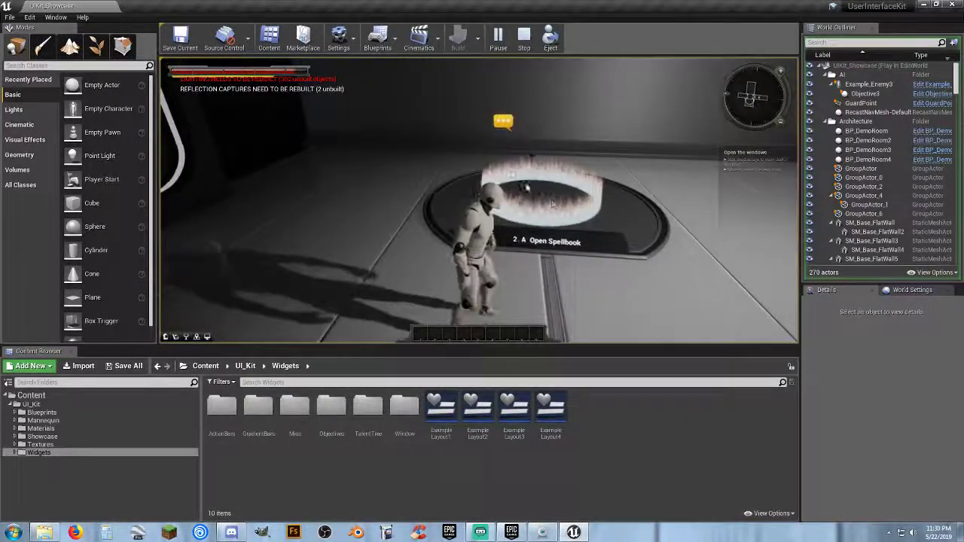
pyautogui.press('w')
pyautogui.moveTo(545, 281)
pyautogui.mouseDown()
pyautogui.moveTo(641, 300)
pyautogui.moveTo(546, 294)
pyautogui.mouseUp()
pyautogui.press('s')
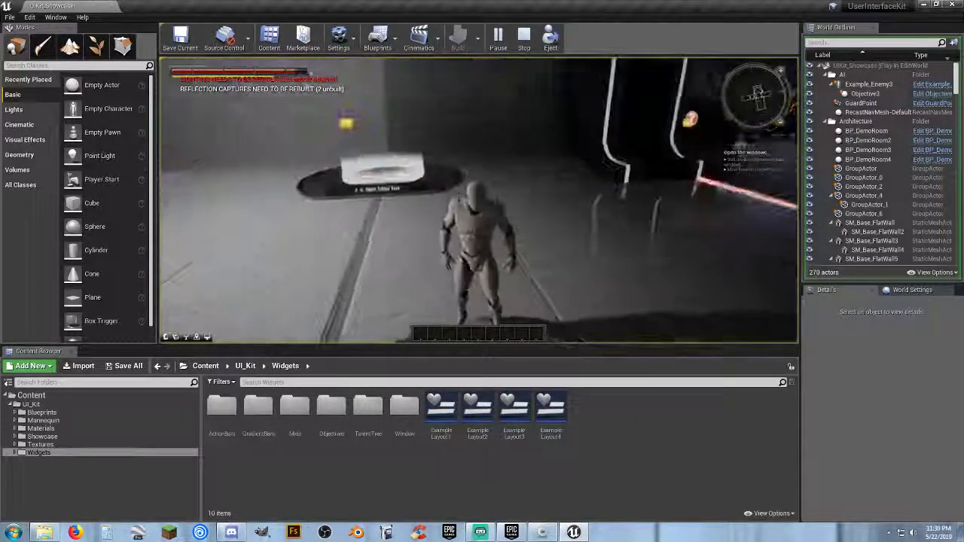
# - Walk the character out into the main hall and examine the Support help marker beside the Widget Showcase sign
pyautogui.press('w')
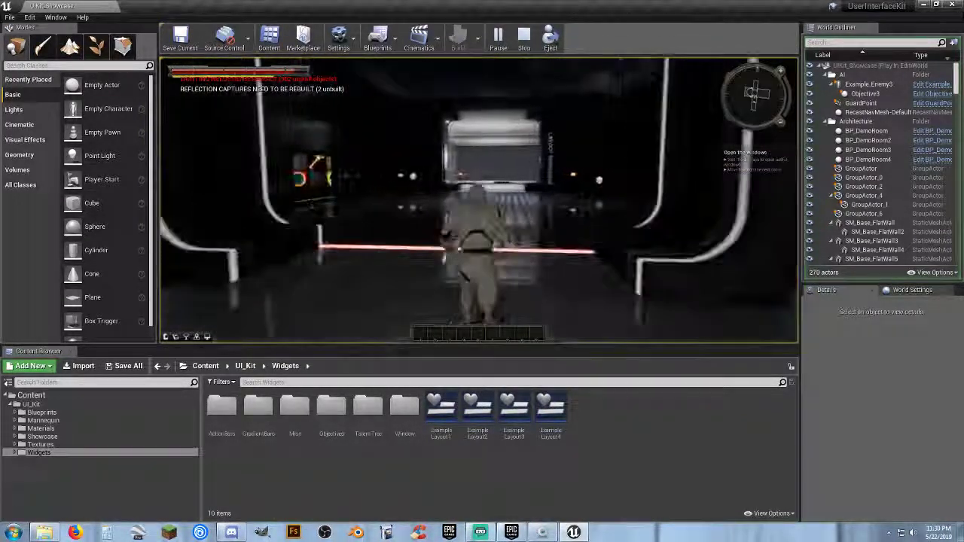
pyautogui.press('w')
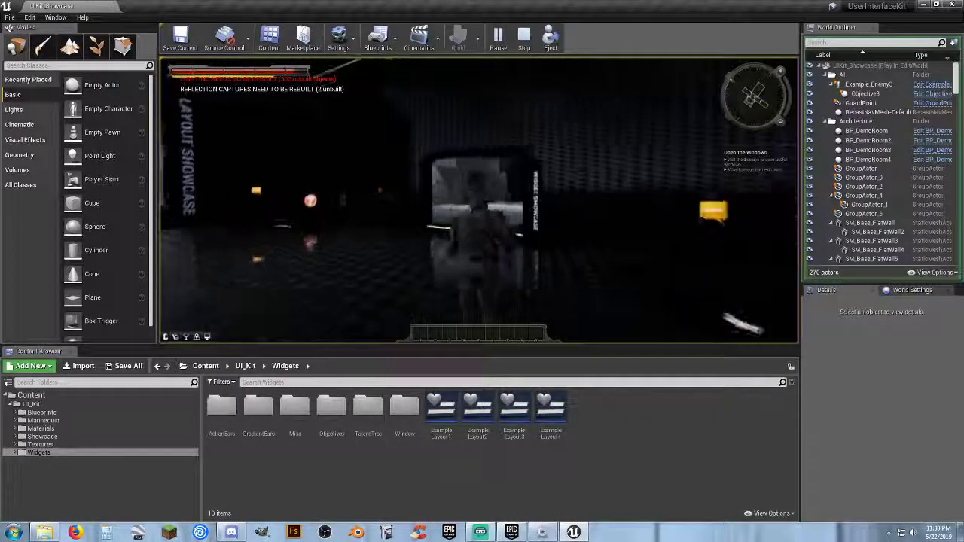
pyautogui.press('w')
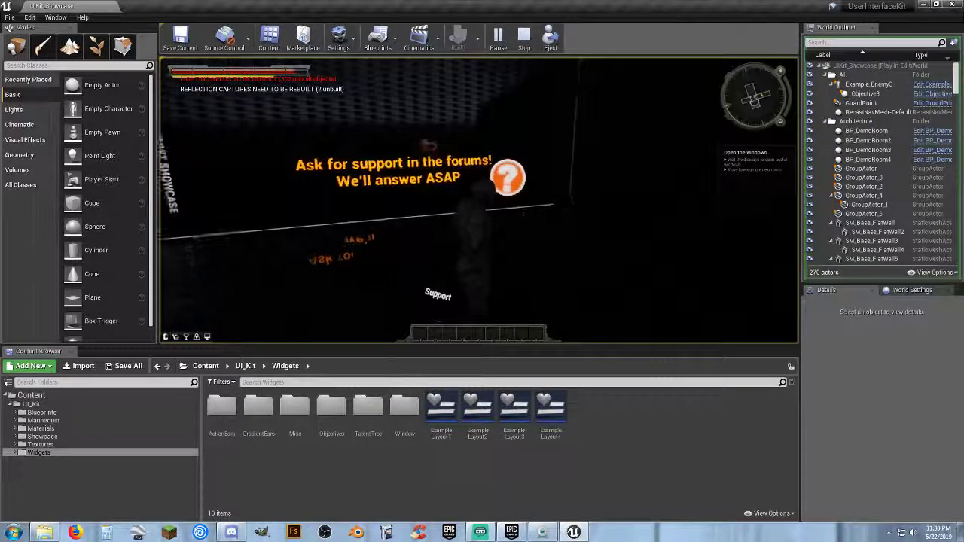
pyautogui.hotkey('shift', 'F1')
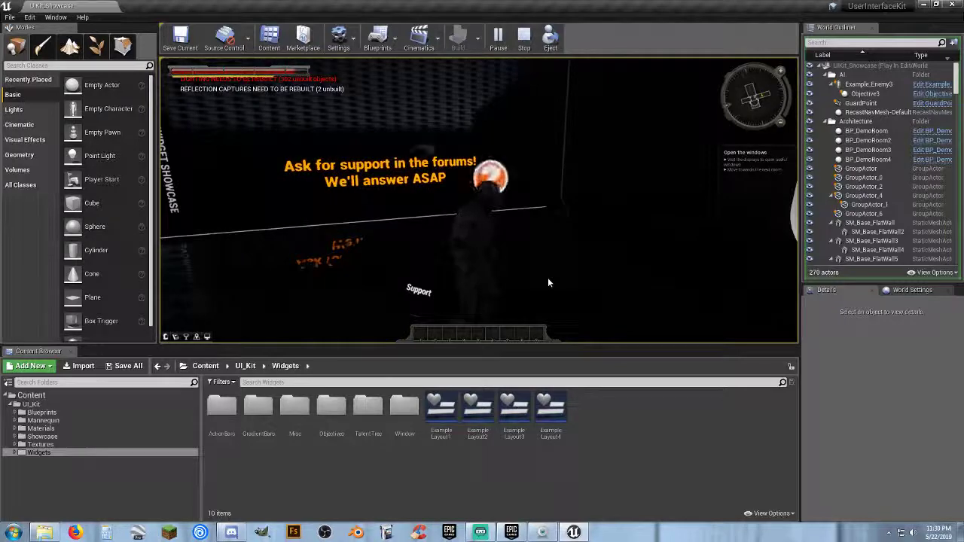
pyautogui.press('a')
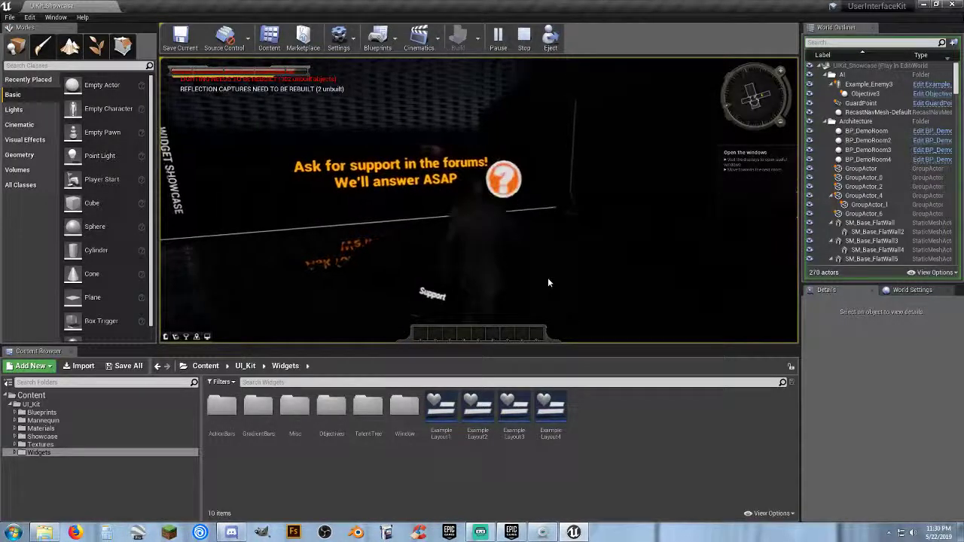
pyautogui.press('d')
pyautogui.press('a')
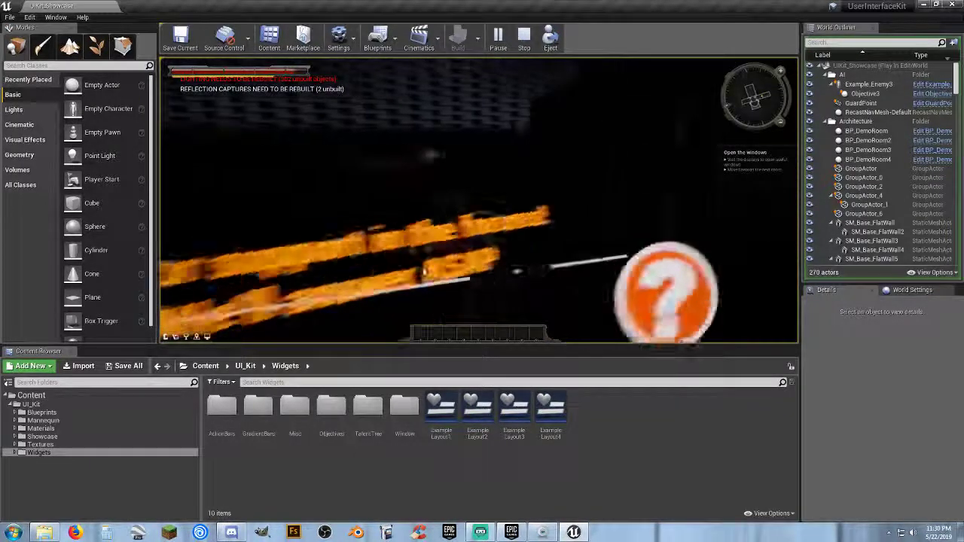
pyautogui.press('s')
pyautogui.press('w')
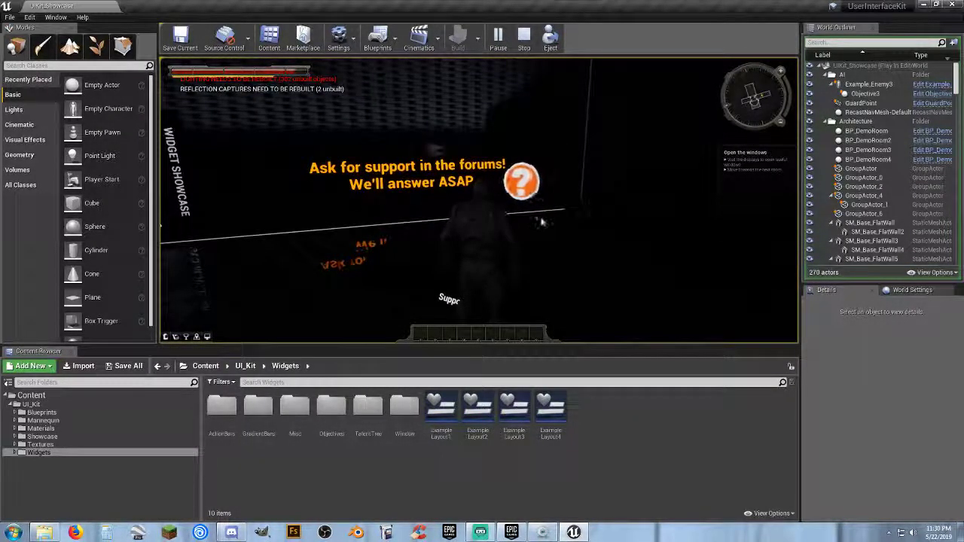
# - Tour the hall's Youtube, Marketplace and Forum Post help markers to read their hints
pyautogui.press('w')
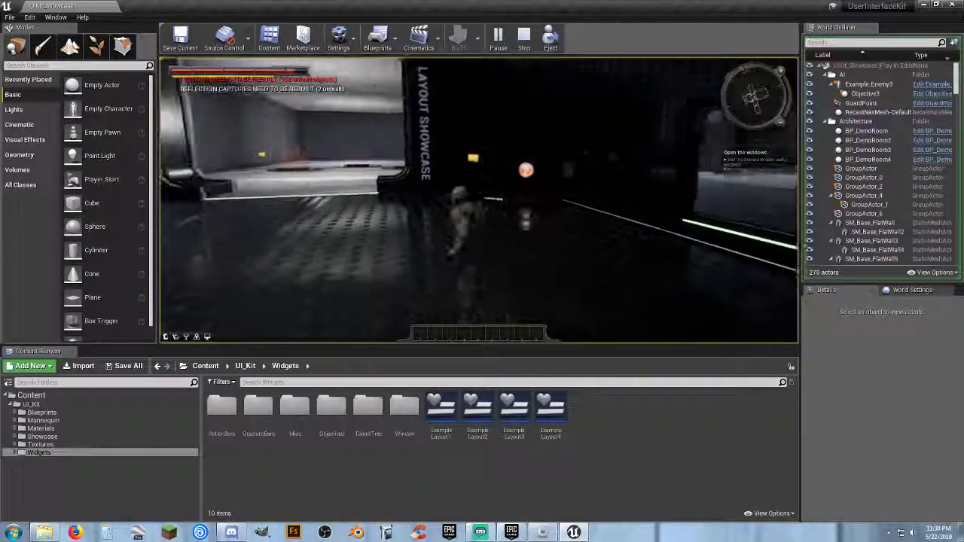
pyautogui.press('w')
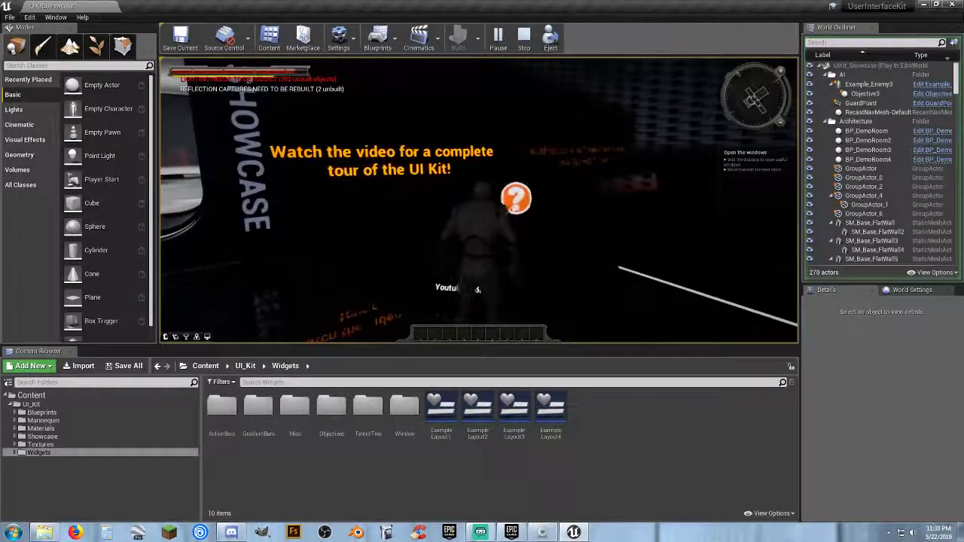
pyautogui.press('w')
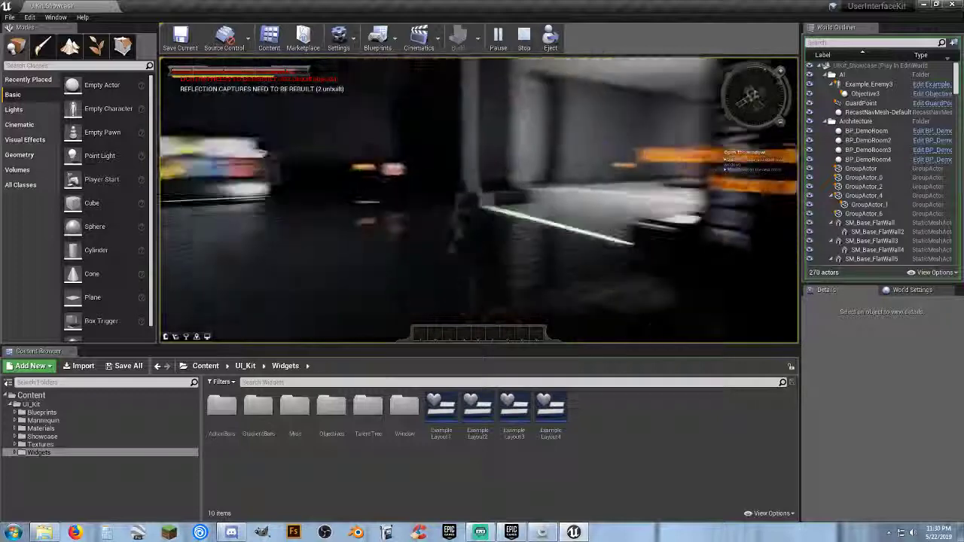
pyautogui.press('w')
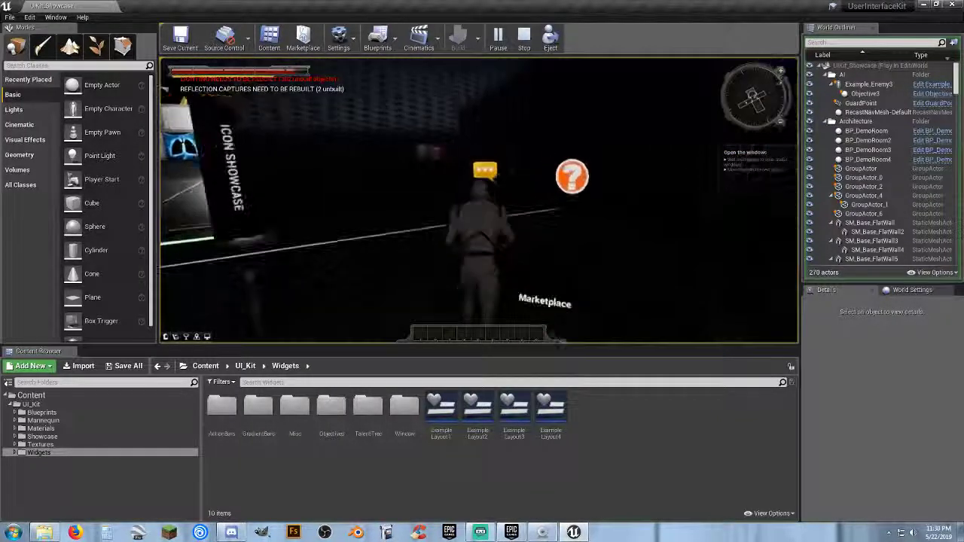
pyautogui.press('w')
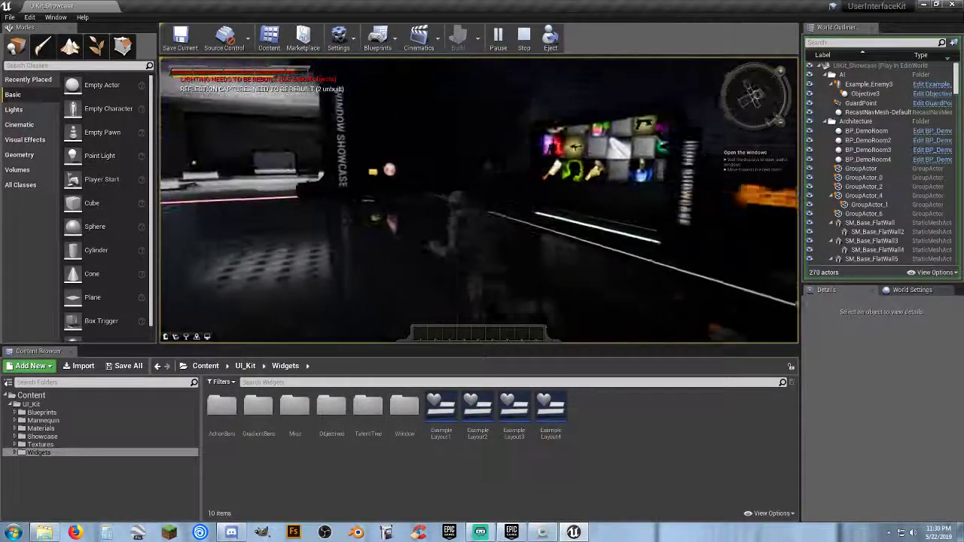
pyautogui.press('w')
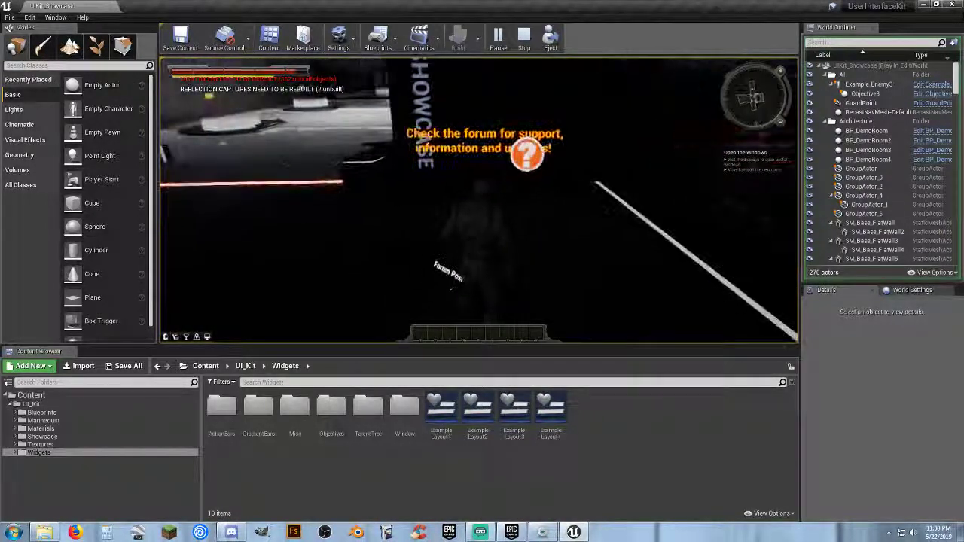
# - Return to the Open Spellbook pad and move around it to read its hint about the actionbar
pyautogui.press('w')
pyautogui.press('w')
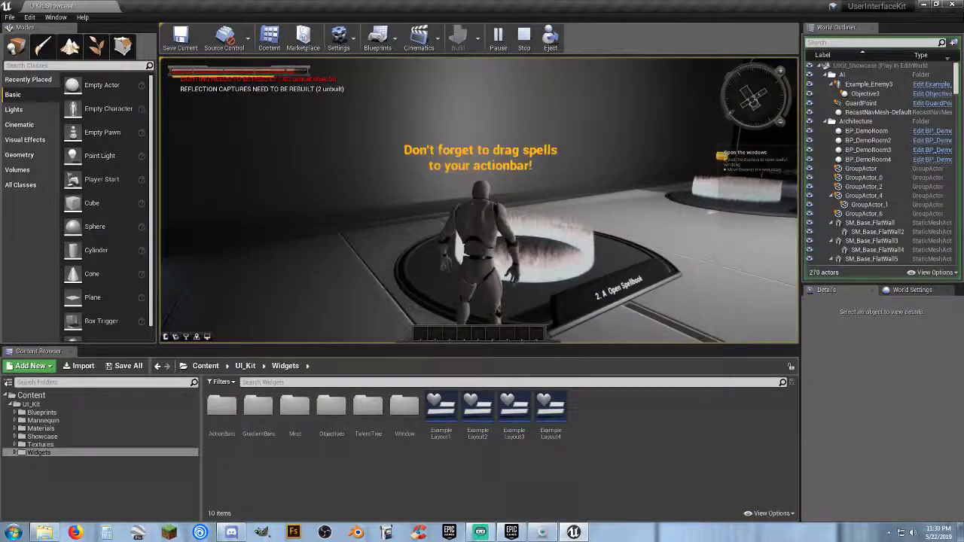
pyautogui.moveTo(544, 222); pyautogui.dragTo(548, 222)
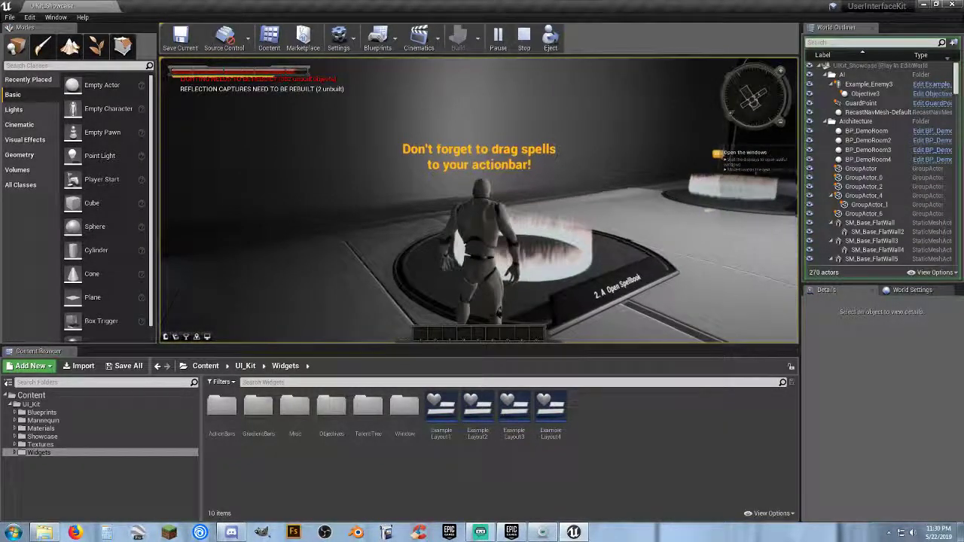
pyautogui.press('w')
pyautogui.press('s')
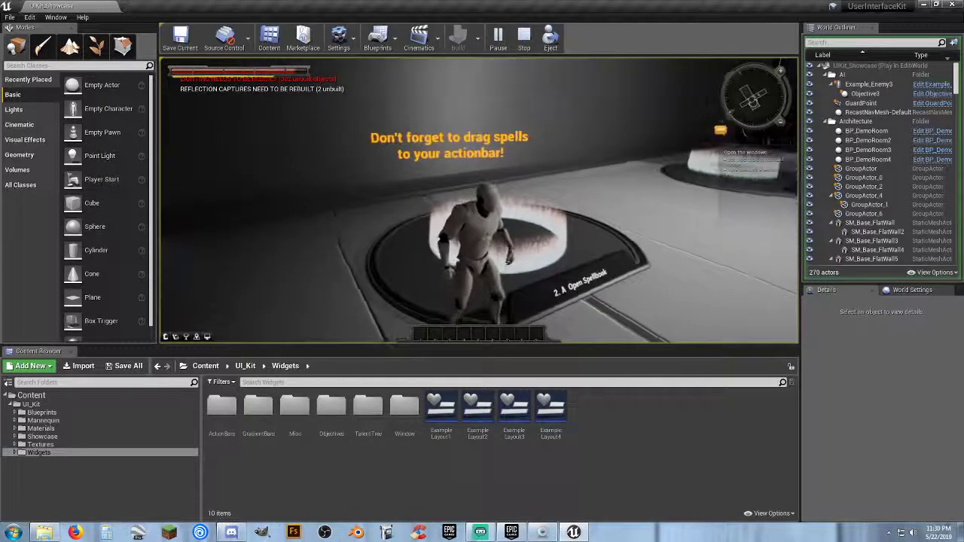
pyautogui.press('w')
pyautogui.press('d')
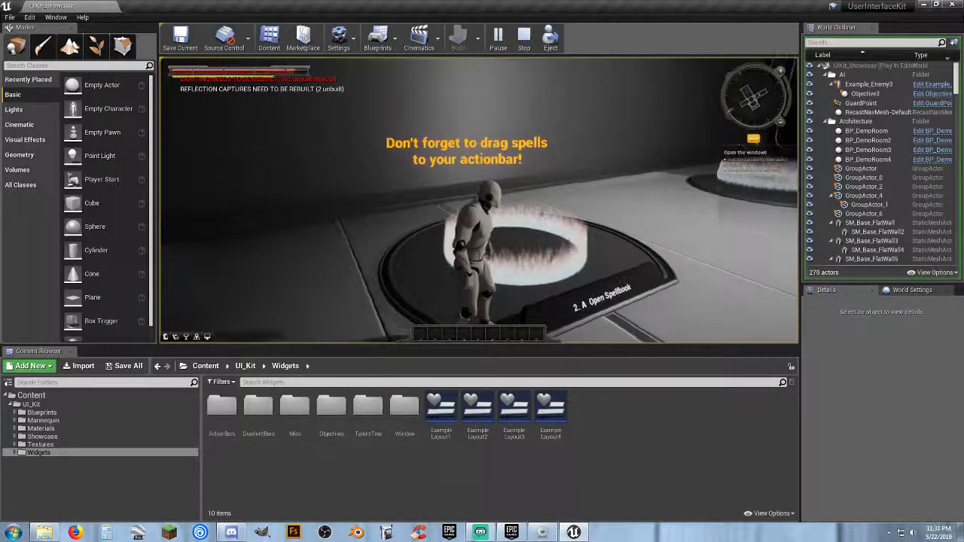
pyautogui.press('w')
pyautogui.press('s')
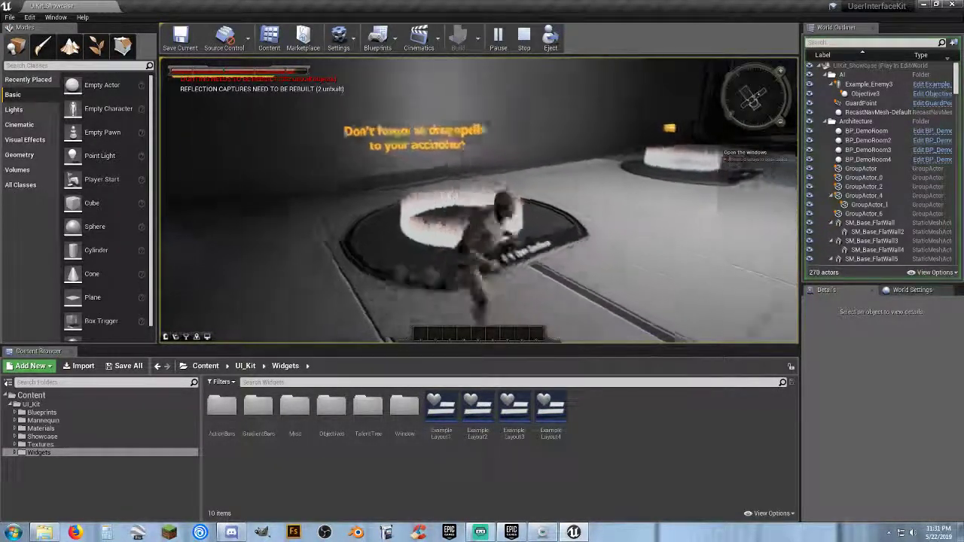
# - Line up the view on the Open Spellbook pad and step onto it to open the Spell Book window
pyautogui.press('w')
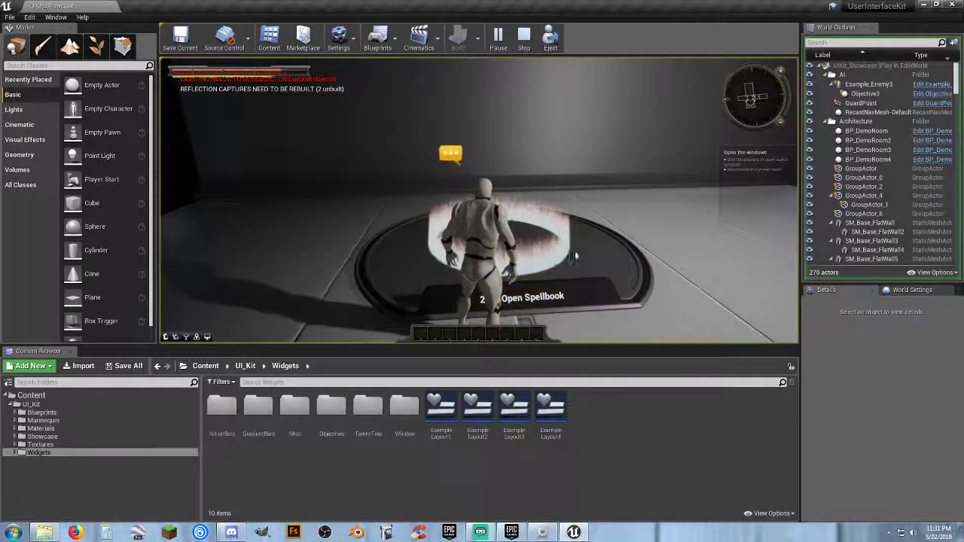
pyautogui.moveTo(591, 251)
pyautogui.mouseDown()
pyautogui.moveTo(519, 251)
pyautogui.moveTo(591, 252)
pyautogui.mouseUp()
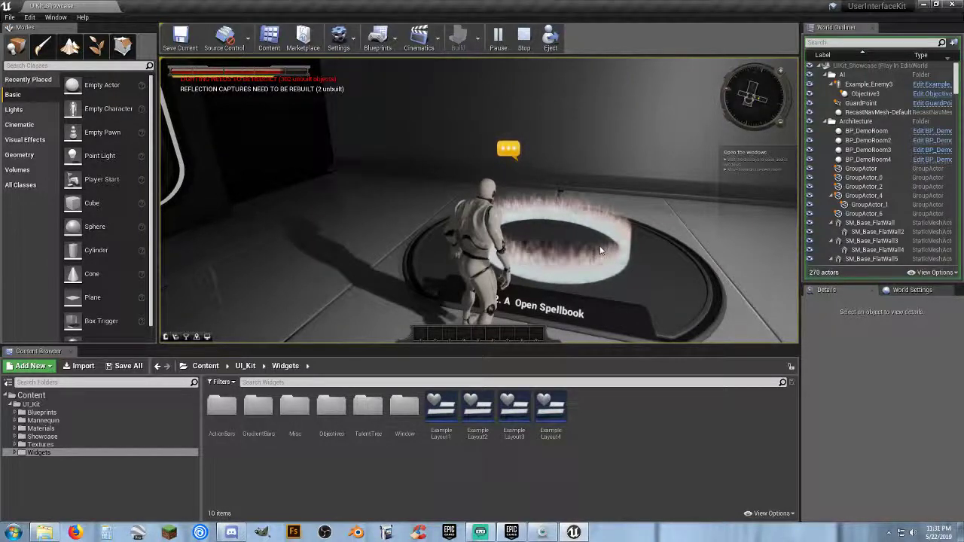
pyautogui.press('a')
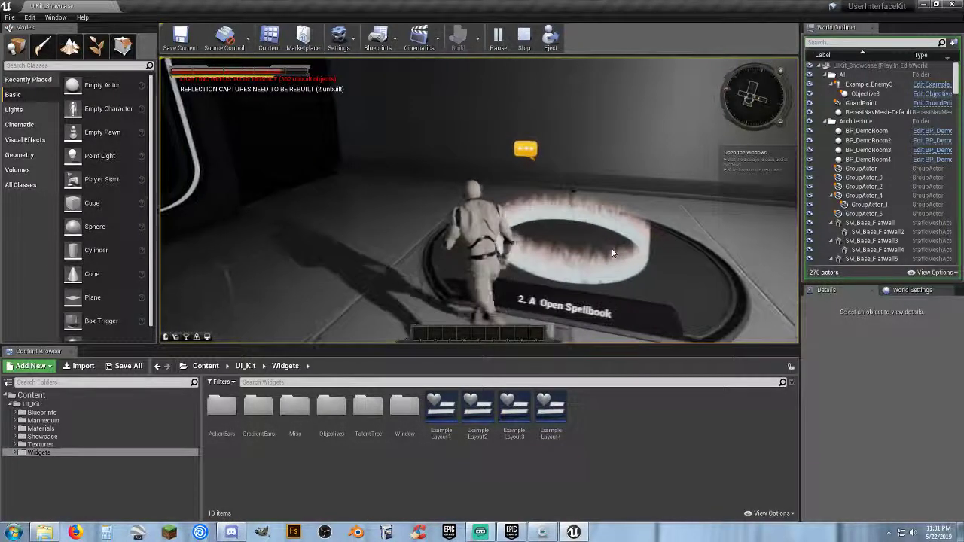
pyautogui.moveTo(601, 256); pyautogui.dragTo(636, 235)
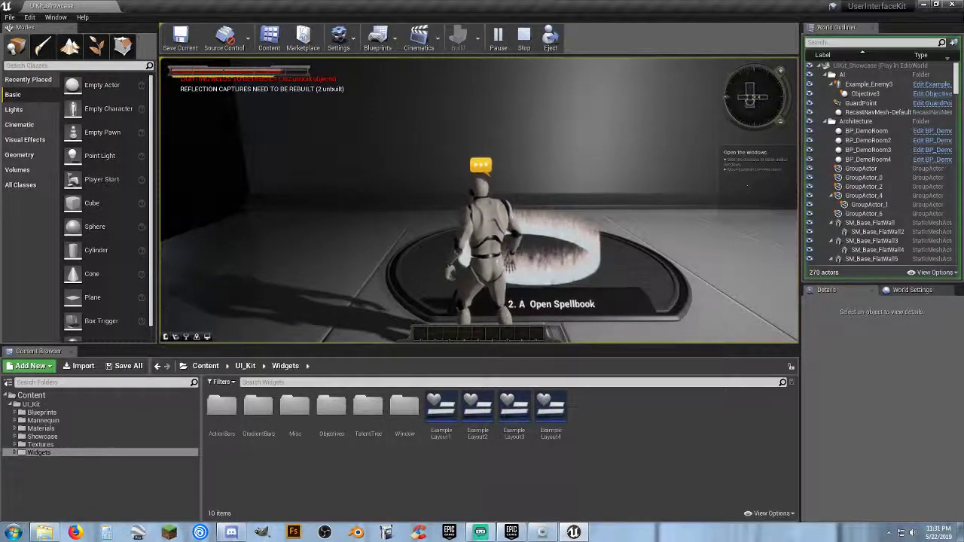
pyautogui.moveTo(498, 214)
pyautogui.mouseDown()
pyautogui.moveTo(674, 339)
pyautogui.moveTo(719, 302)
pyautogui.moveTo(724, 188)
pyautogui.mouseUp()
pyautogui.press('a')
pyautogui.press('w')
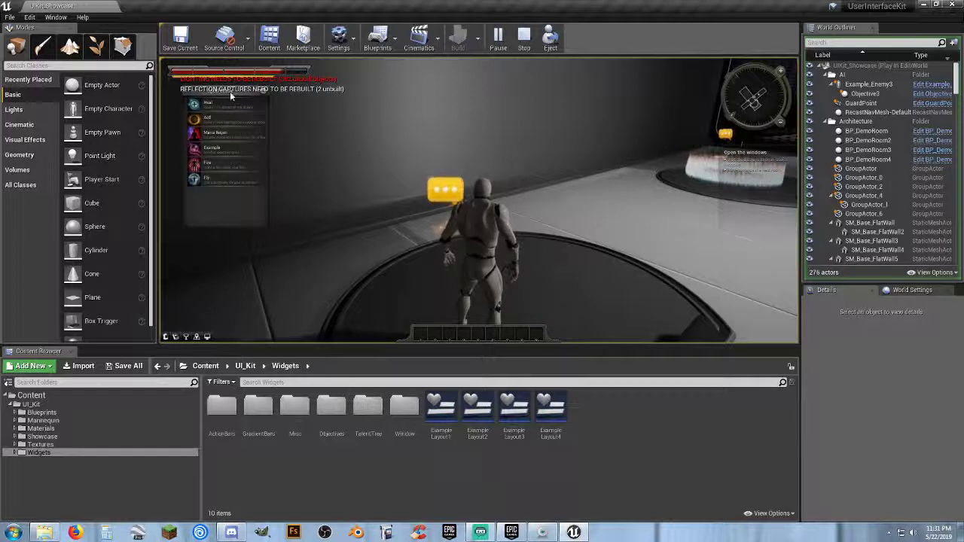
# - Move the Spell Book window below the health bar, and fill the first five actionbar slots with Fire, AoE, Heal, Fly and Mana Regen
pyautogui.moveTo(230, 93); pyautogui.dragTo(231, 135)
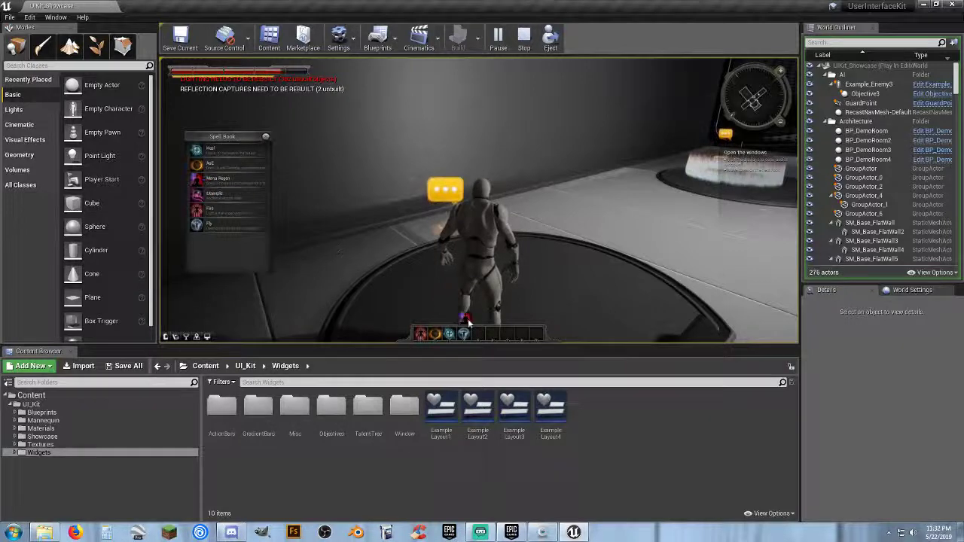
pyautogui.press('s')
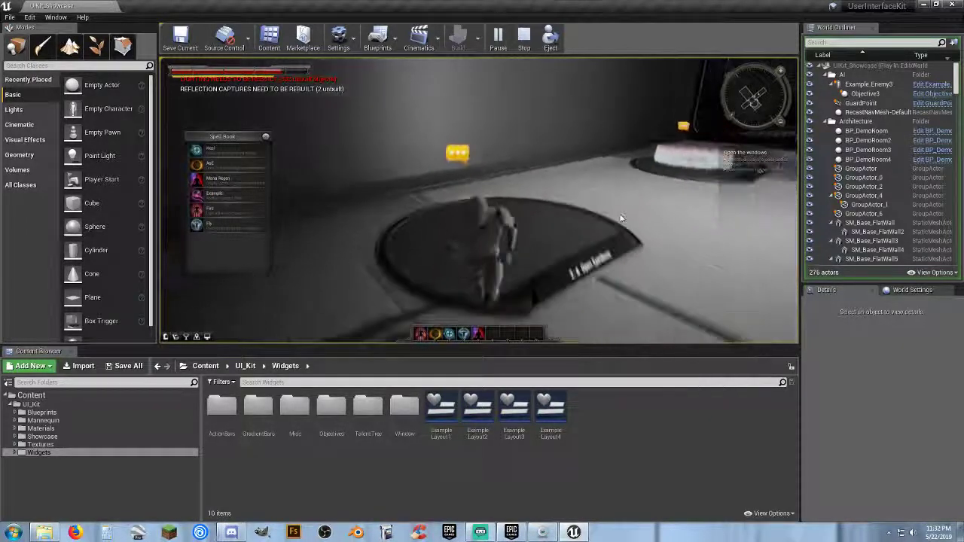
# - Leave the Open Spellbook pad, close the Spell Book window and test the Fire and AoE spells from the actionbar
pyautogui.press('d')
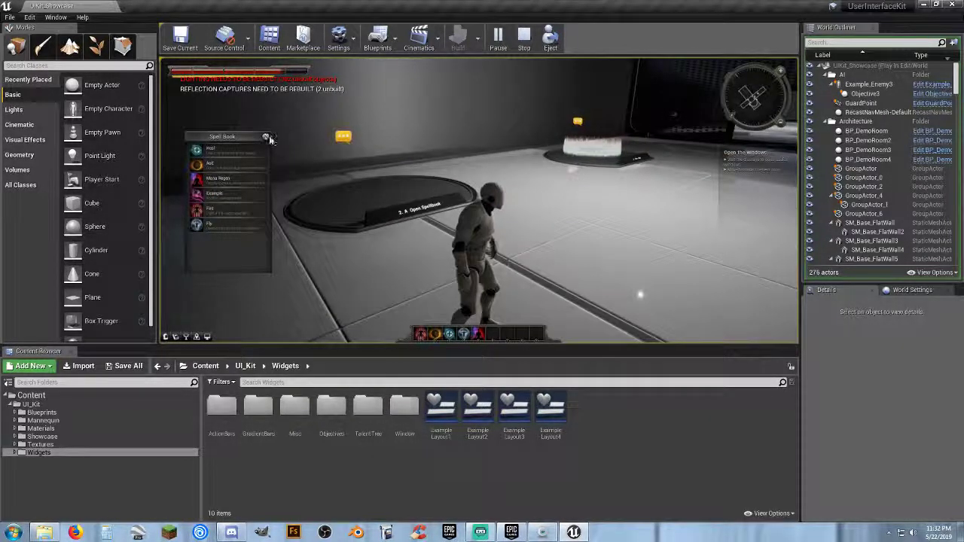
pyautogui.click(266, 137)
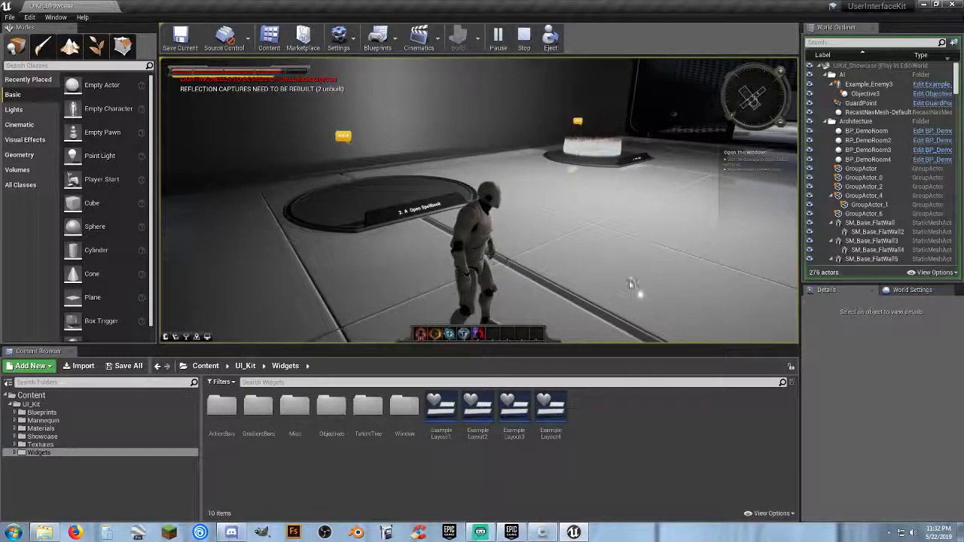
pyautogui.press('1')
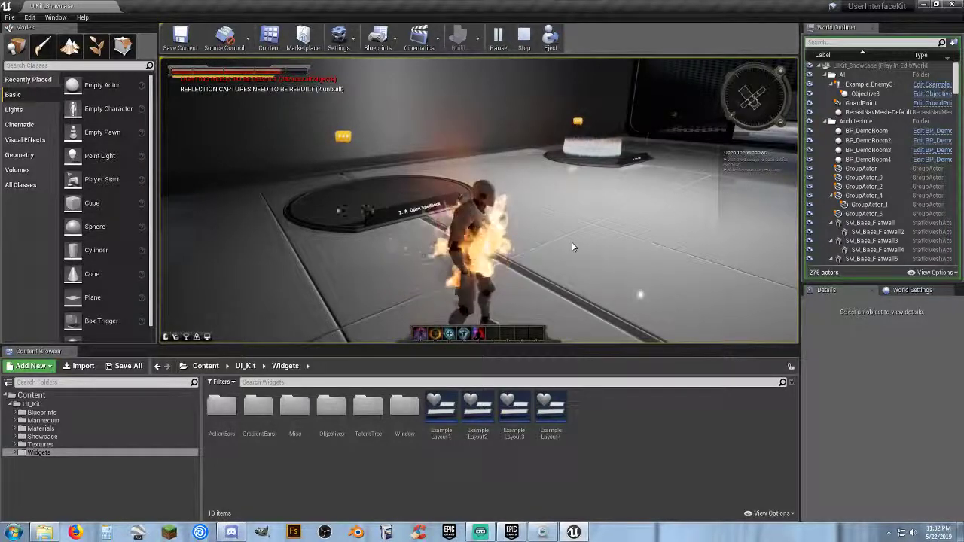
pyautogui.moveTo(573, 244); pyautogui.dragTo(574, 244)
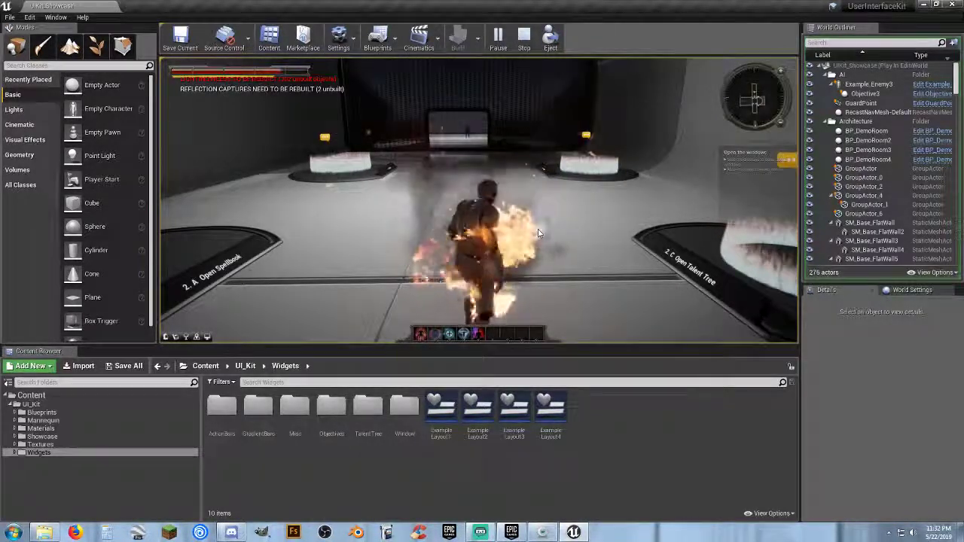
pyautogui.moveTo(538, 233); pyautogui.dragTo(540, 233)
# - Run across the hall to the Open Talent Tree pad and step onto it to open the Talent Tree window
pyautogui.press('d')
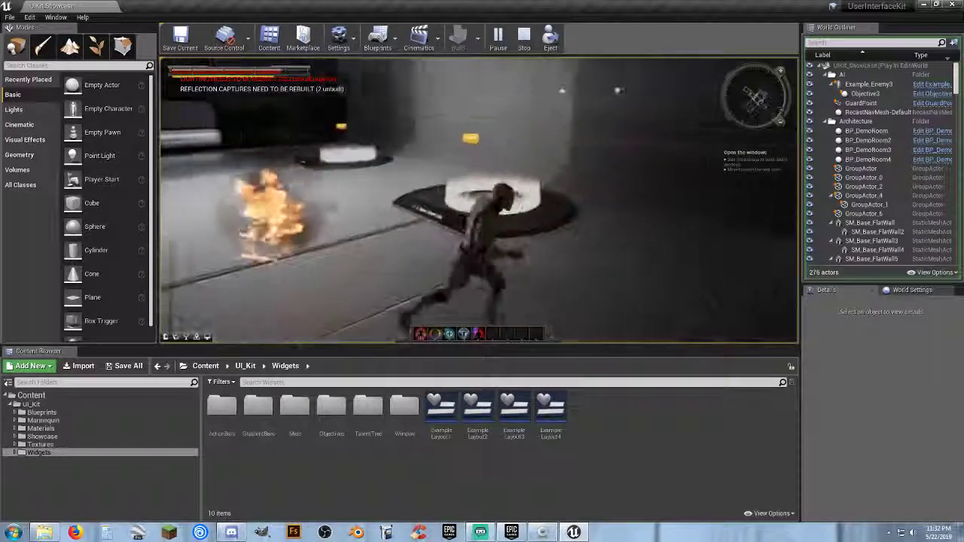
pyautogui.press('w')
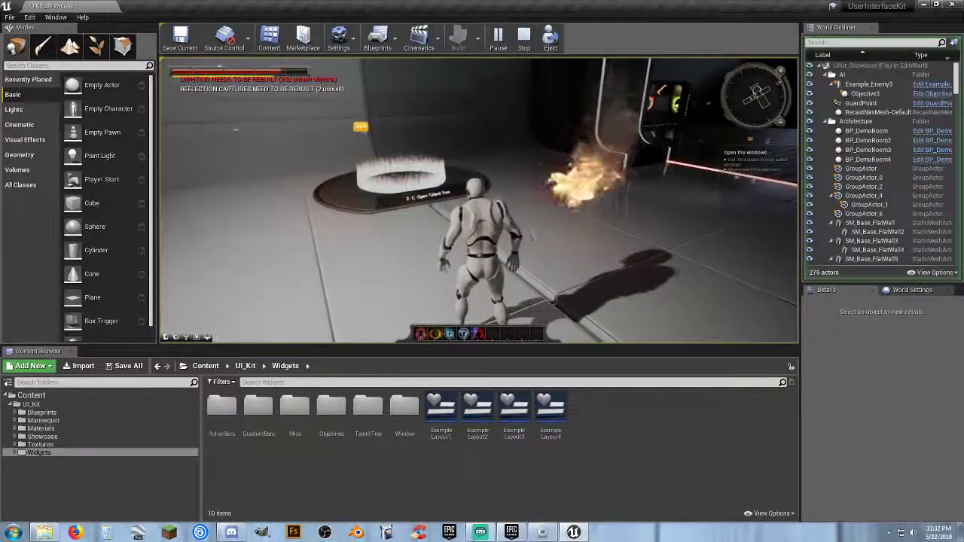
pyautogui.press('w')
pyautogui.press('w')
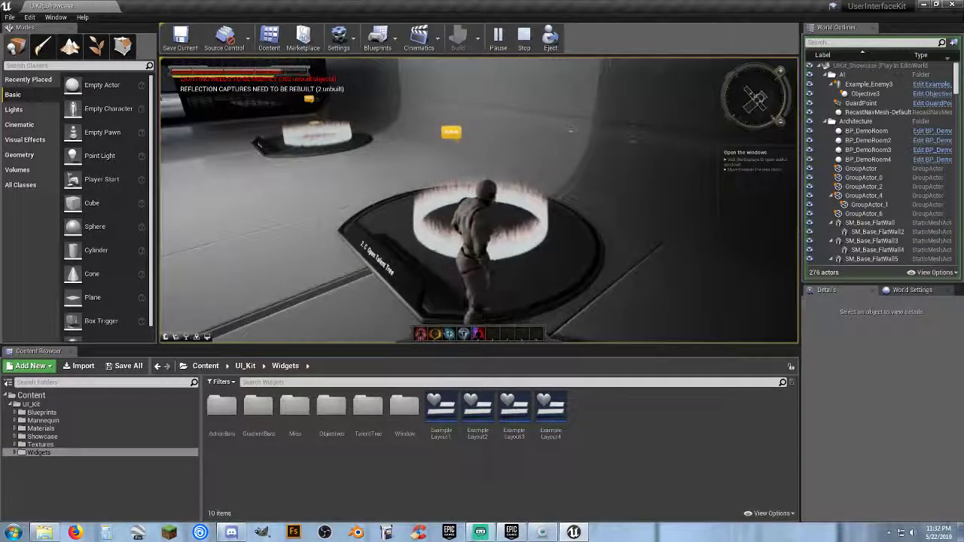
pyautogui.press('w')
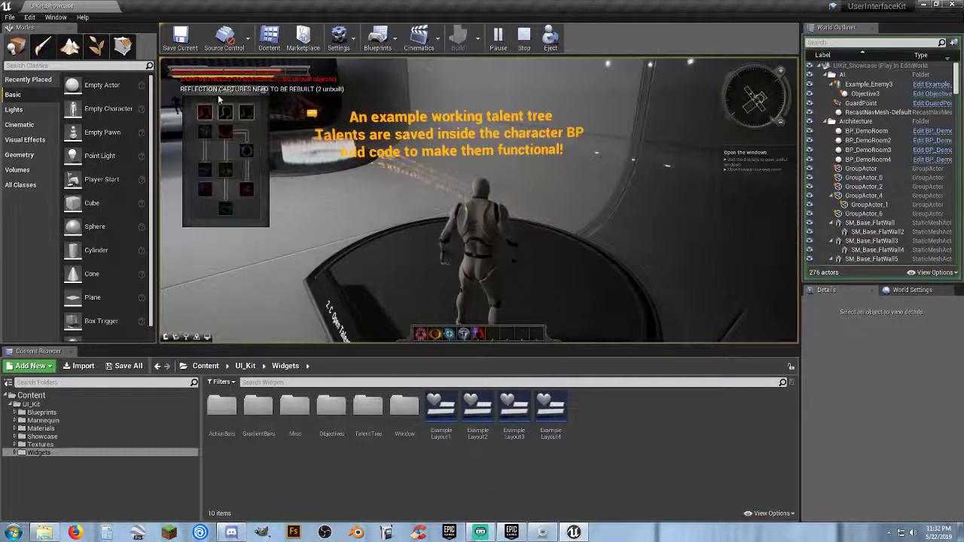
# - Move the Talent Tree window below the warning text, activate its talents and close the window
pyautogui.moveTo(248, 92); pyautogui.dragTo(244, 118)
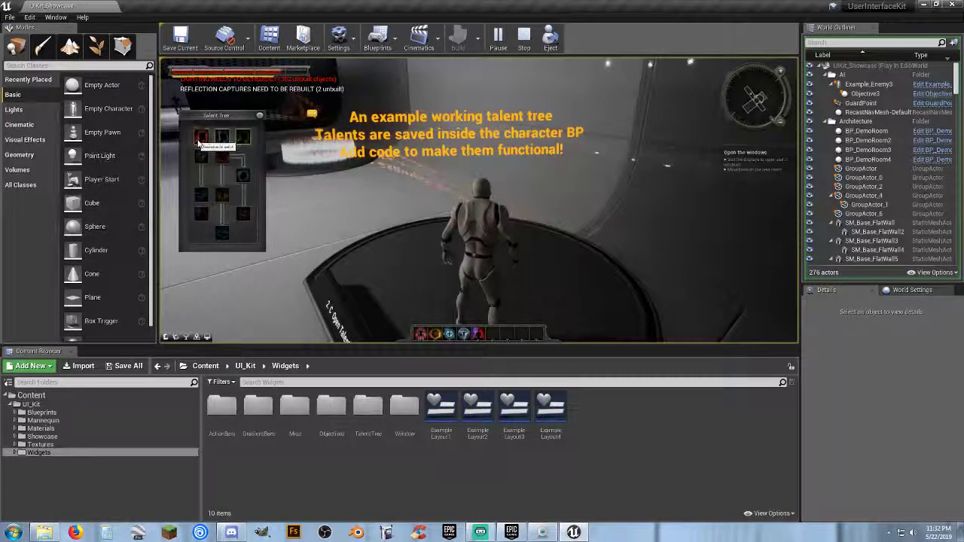
pyautogui.click(245, 136)
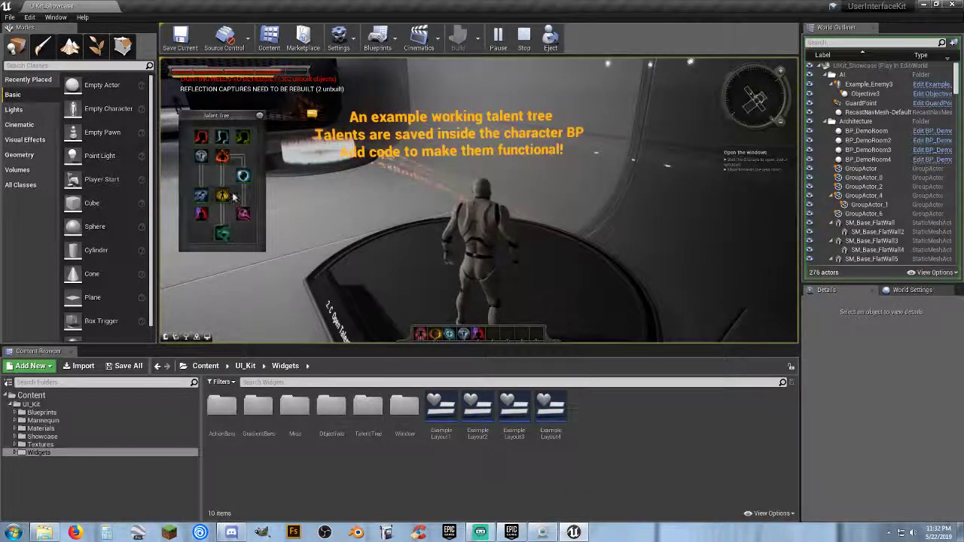
pyautogui.click(259, 117)
pyautogui.click(536, 234)
# - Step onto the neighbouring inventory pad to open the Inventory window, move it lower for viewing and close it
pyautogui.press('w')
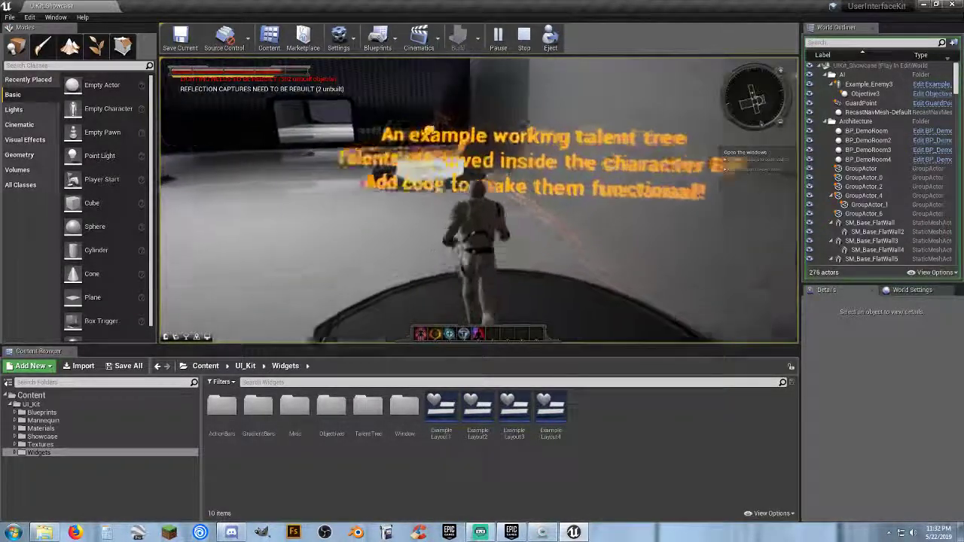
pyautogui.press('w')
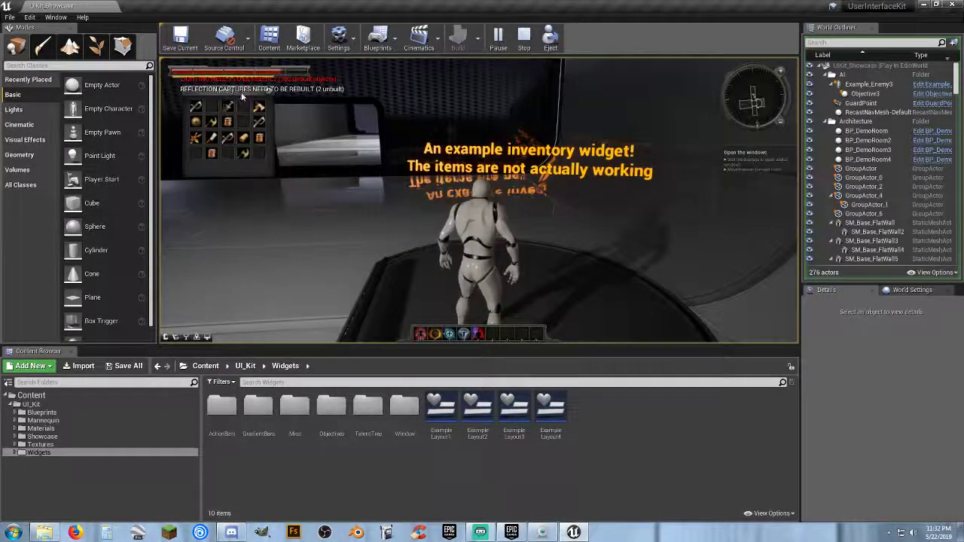
pyautogui.moveTo(242, 97); pyautogui.dragTo(233, 195)
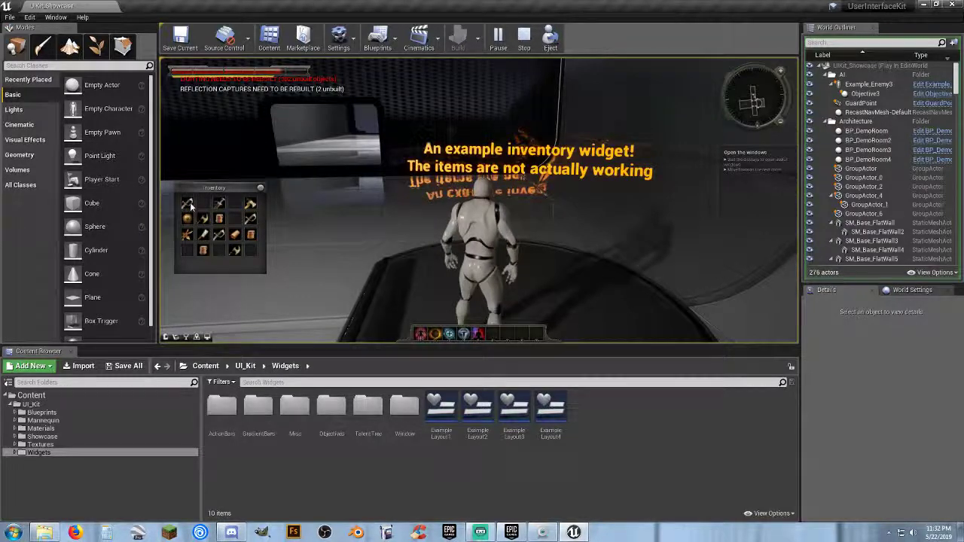
pyautogui.click(260, 188)
# - Step onto the Open Map pad to view the Map window, close it, and test its shortcut by reopening and closing it
pyautogui.press('w')
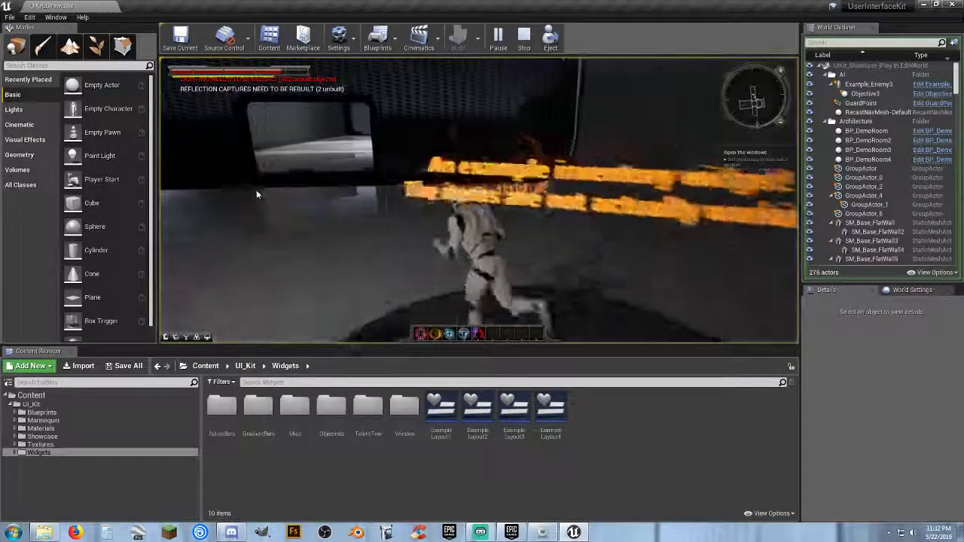
pyautogui.press('w')
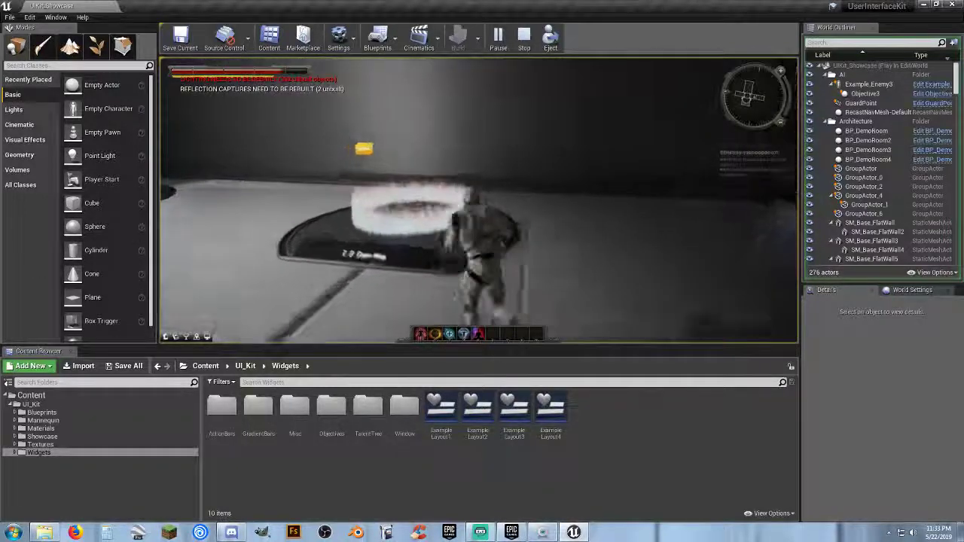
pyautogui.press('w')
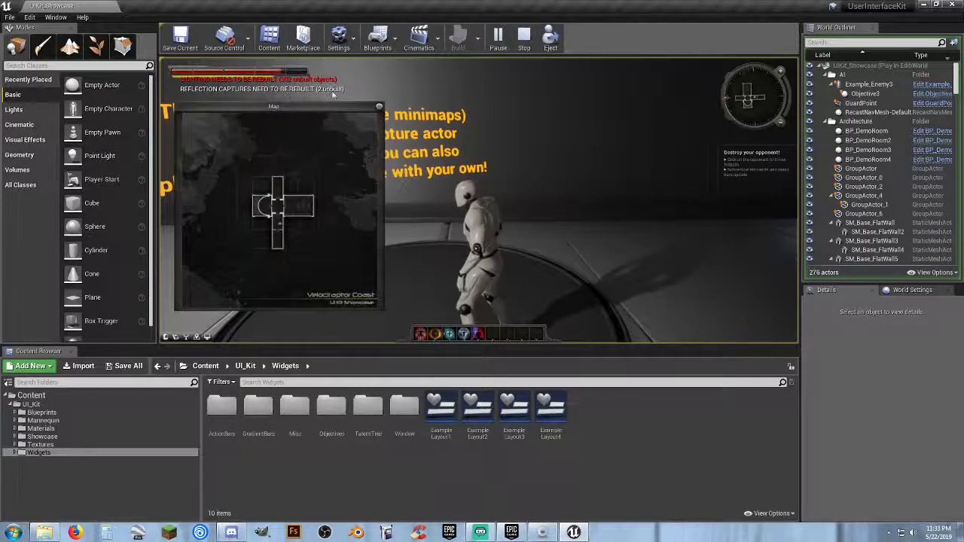
pyautogui.click(379, 106)
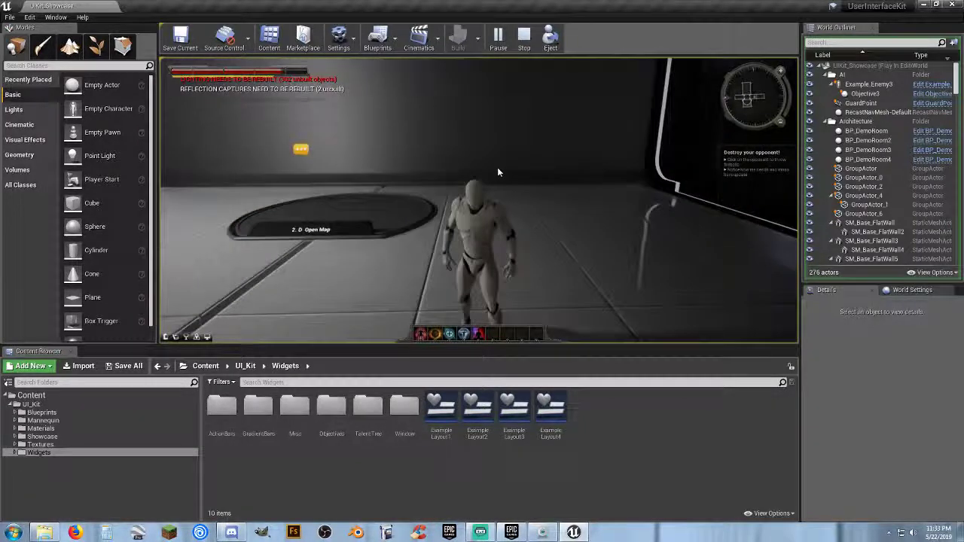
pyautogui.press('m')
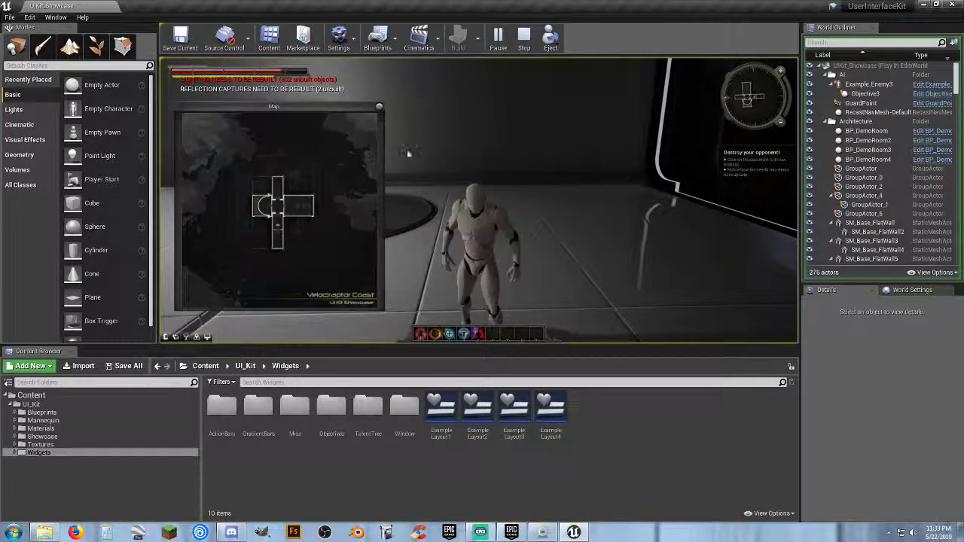
pyautogui.click(381, 107)
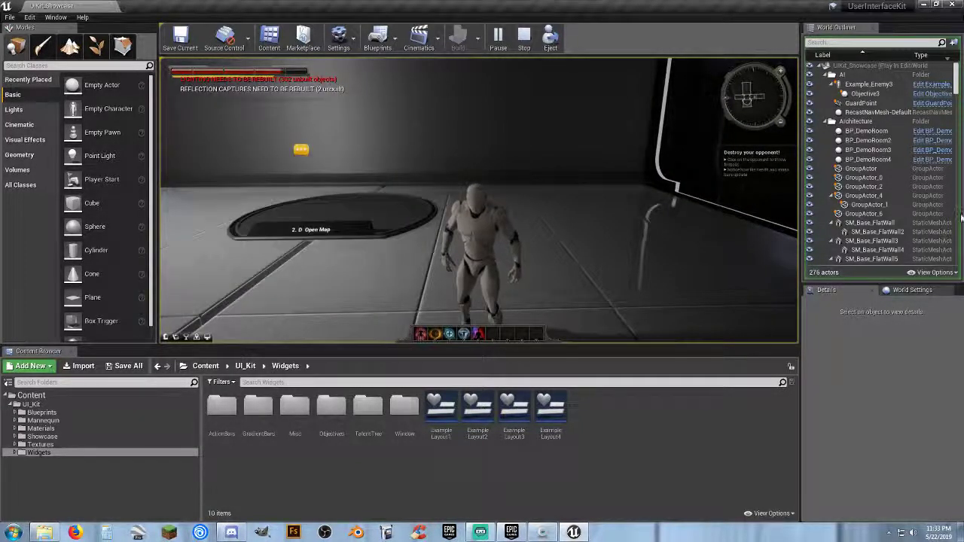
# - Enter the enemy's room and fight the opponent with actionbar spells to complete the "Destroy your opponent!" objective
pyautogui.press('w')
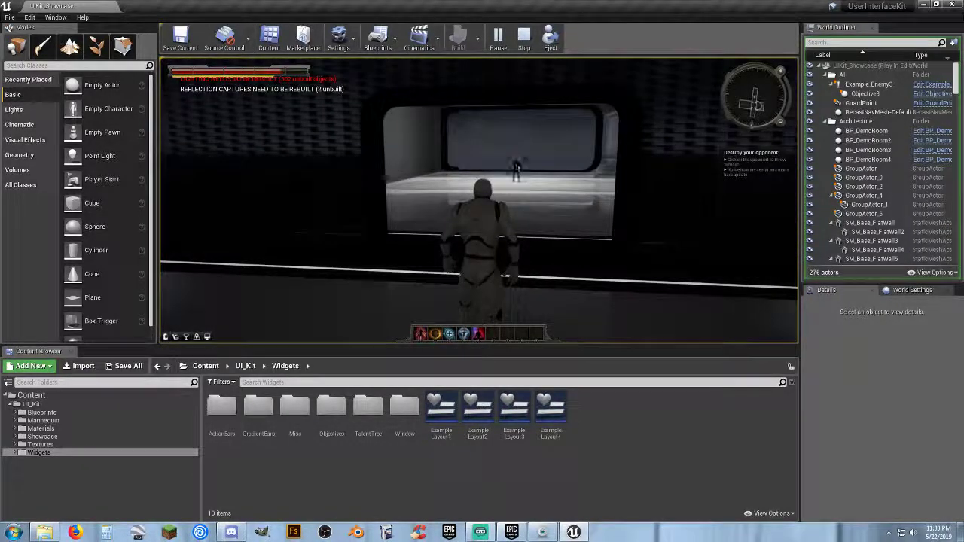
pyautogui.press('w')
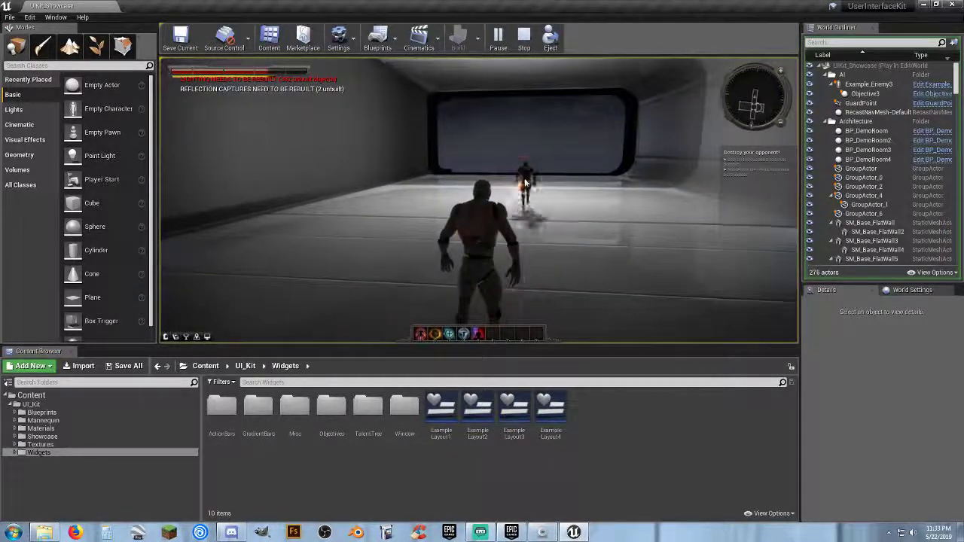
pyautogui.press('w')
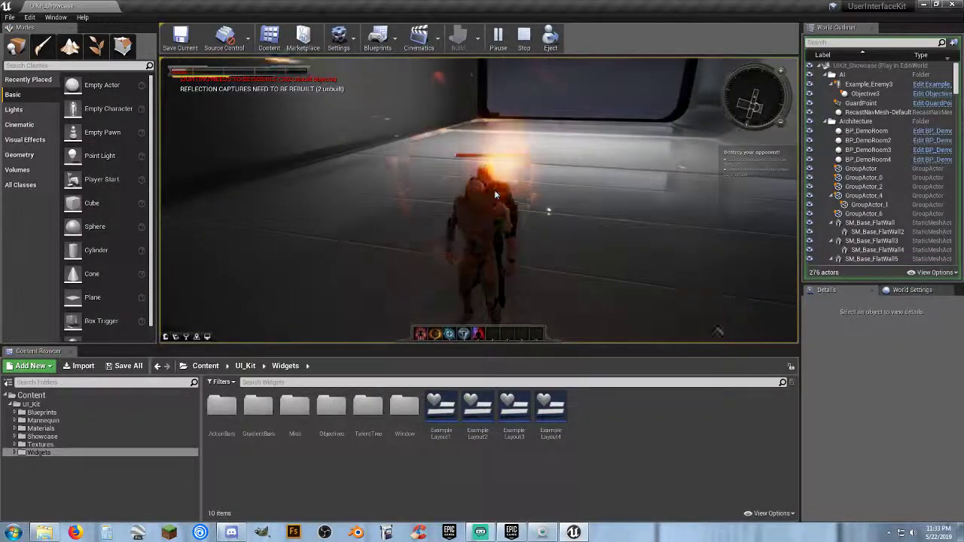
pyautogui.press('w')
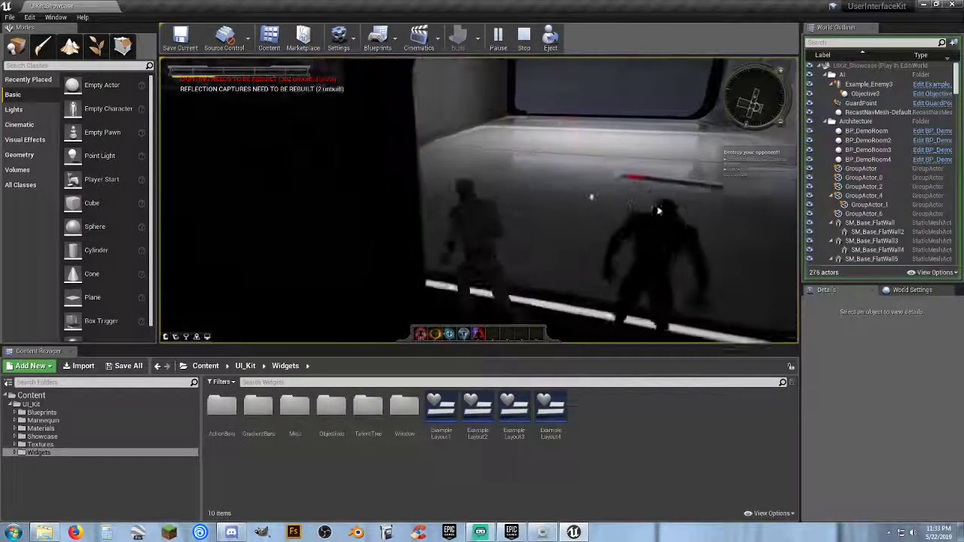
pyautogui.press('d')
pyautogui.press('w')
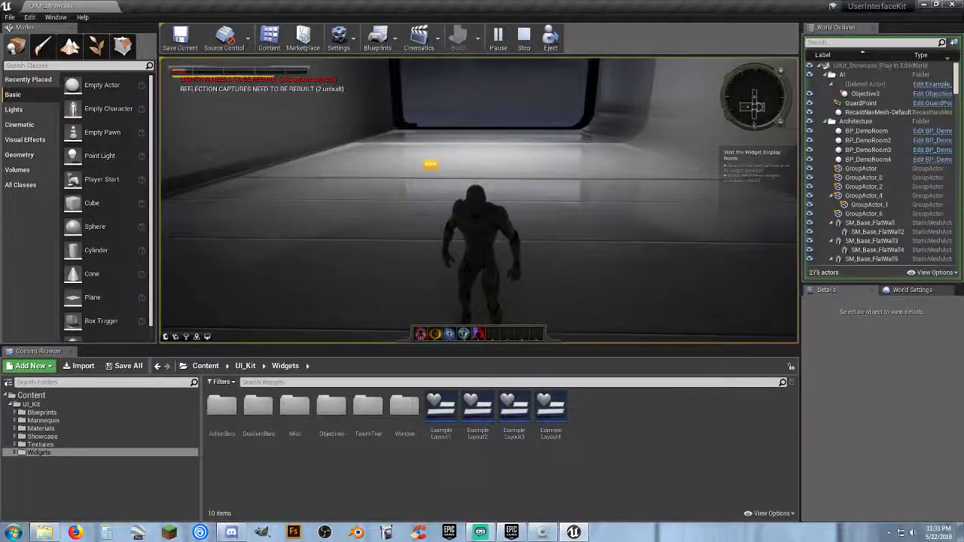
# - Run back through the main hall to the entrance of the Icon Showcase room
pyautogui.press('w')
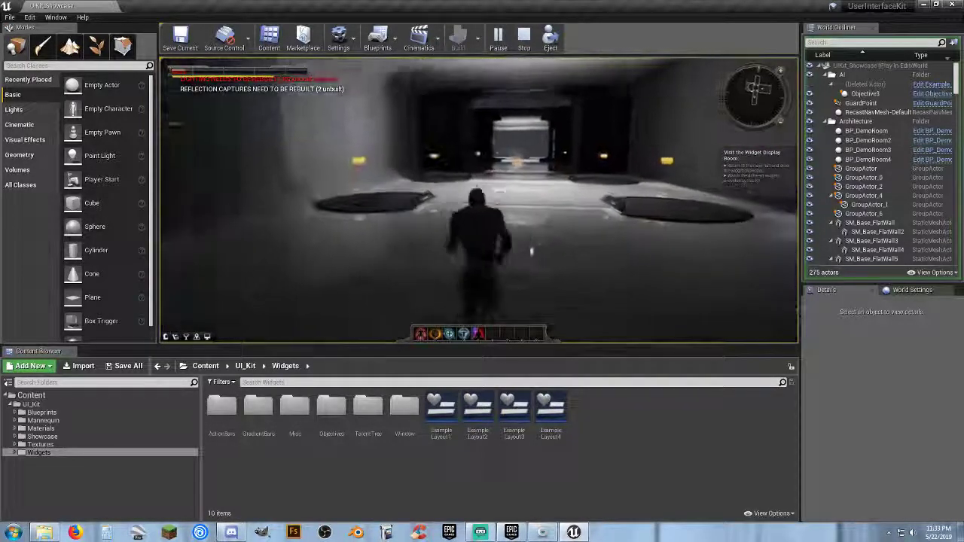
pyautogui.press('w')
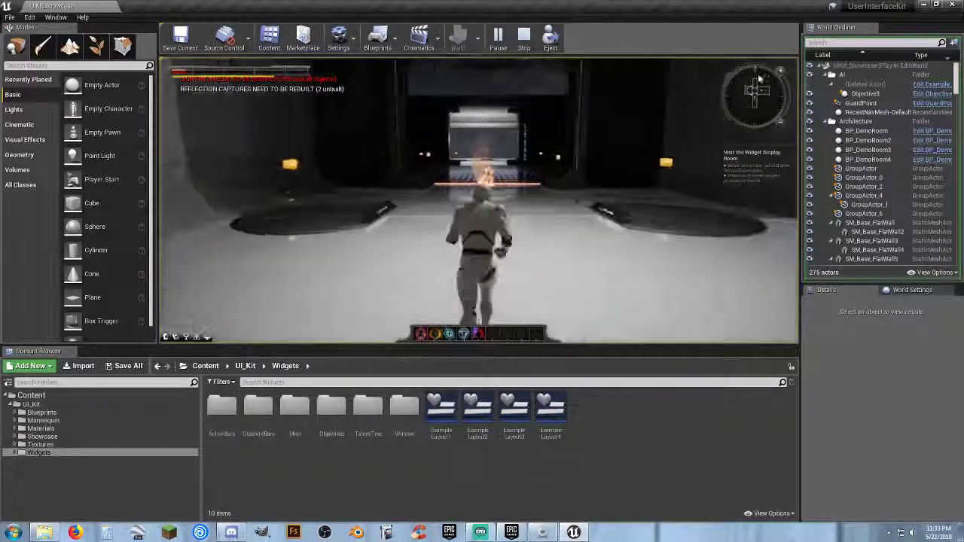
pyautogui.press('w')
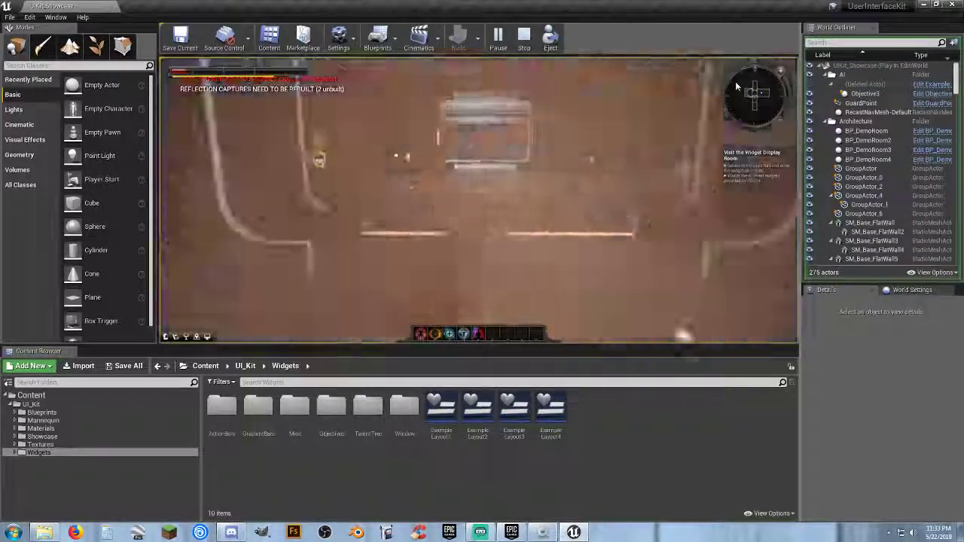
pyautogui.press('w')
pyautogui.click(491, 182)
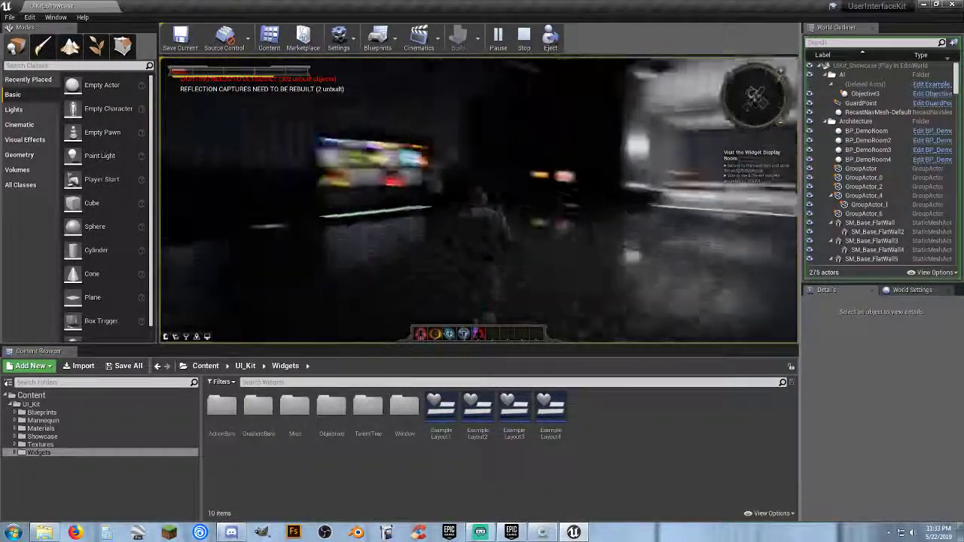
pyautogui.press('w')
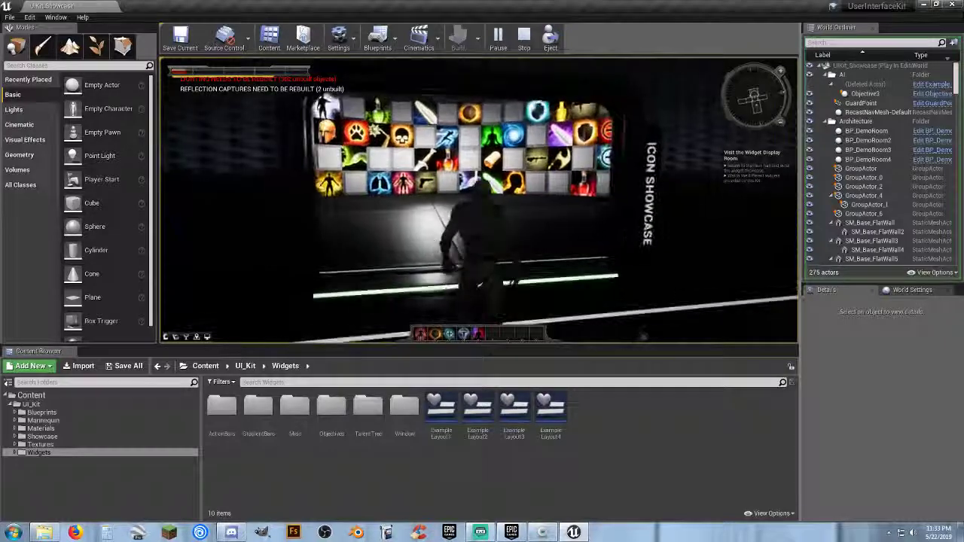
# - Walk around inside the Icon Showcase room to examine the icons displayed on its curved wall
pyautogui.press('w')
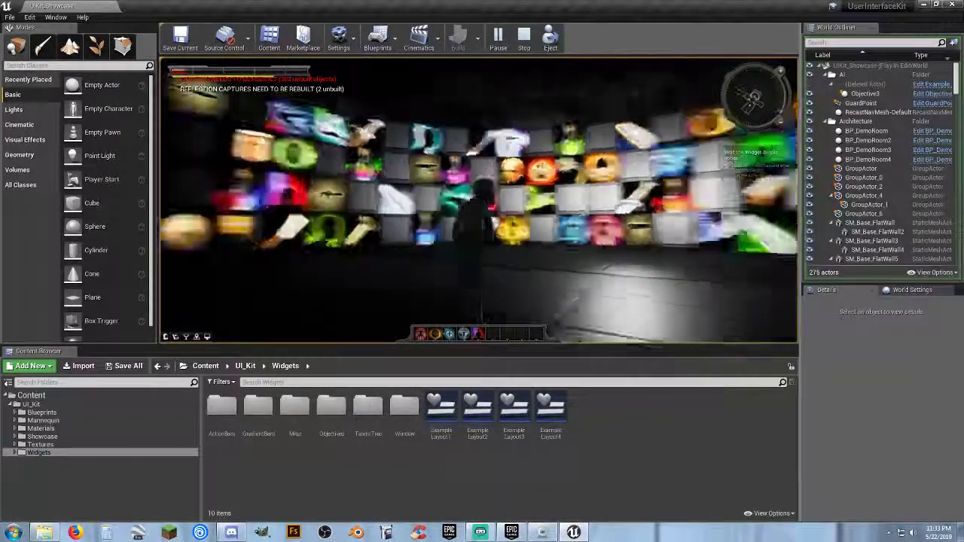
pyautogui.press('w')
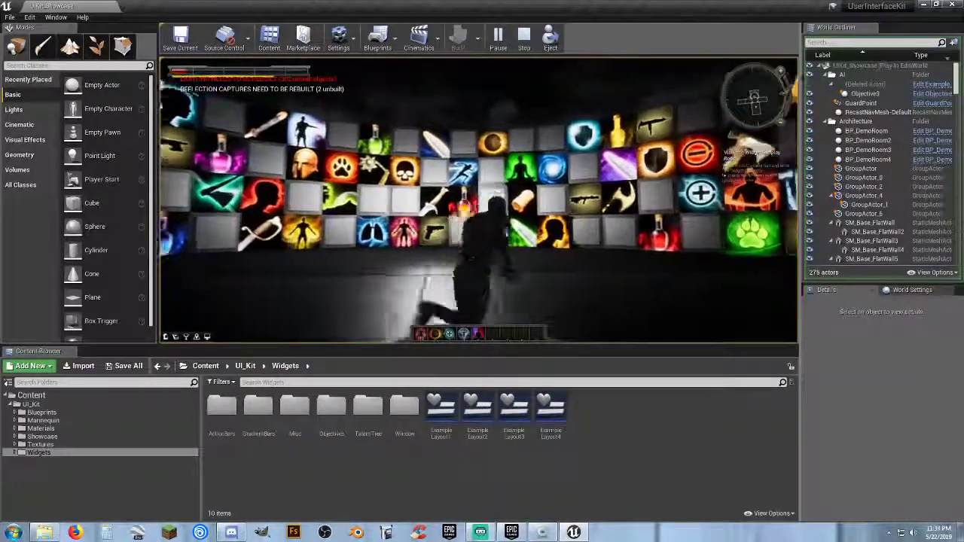
pyautogui.press('w')
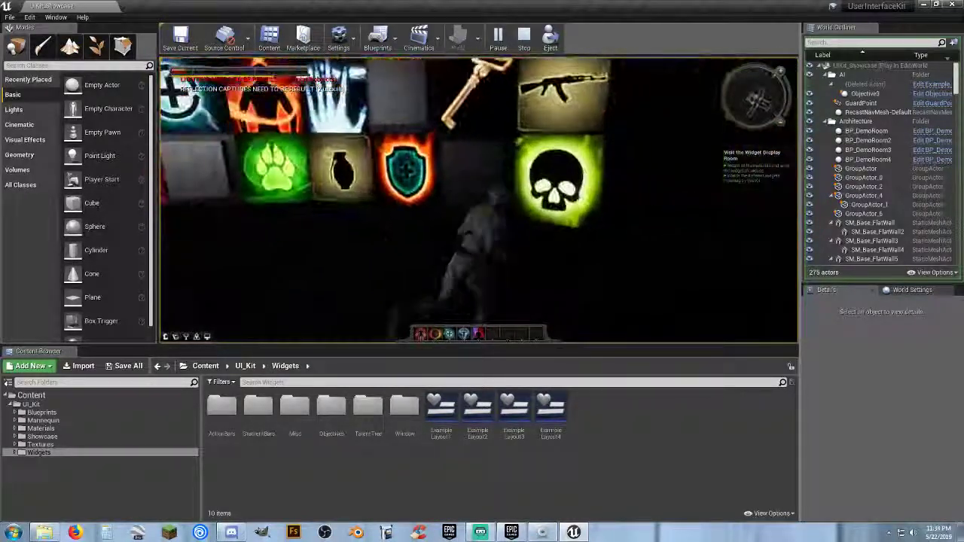
pyautogui.press('w')
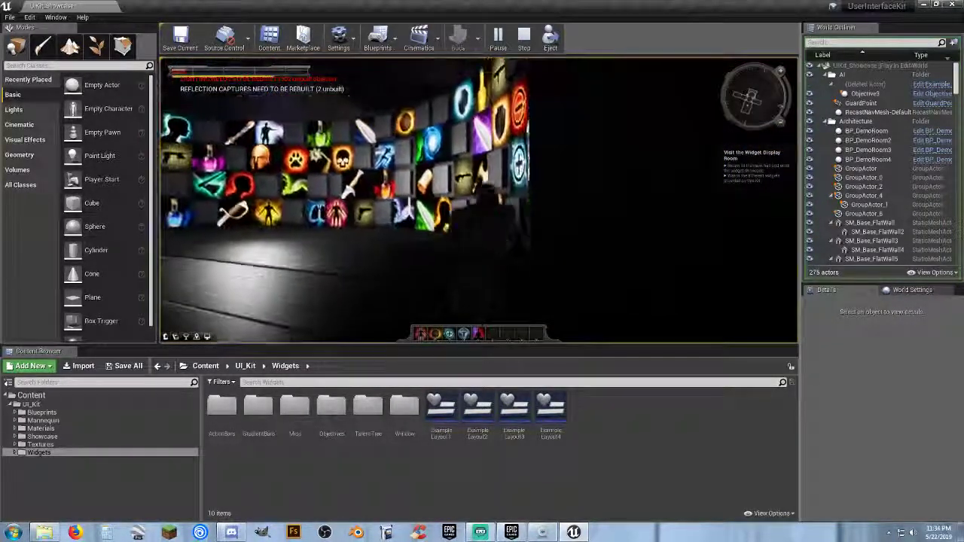
pyautogui.press('w')
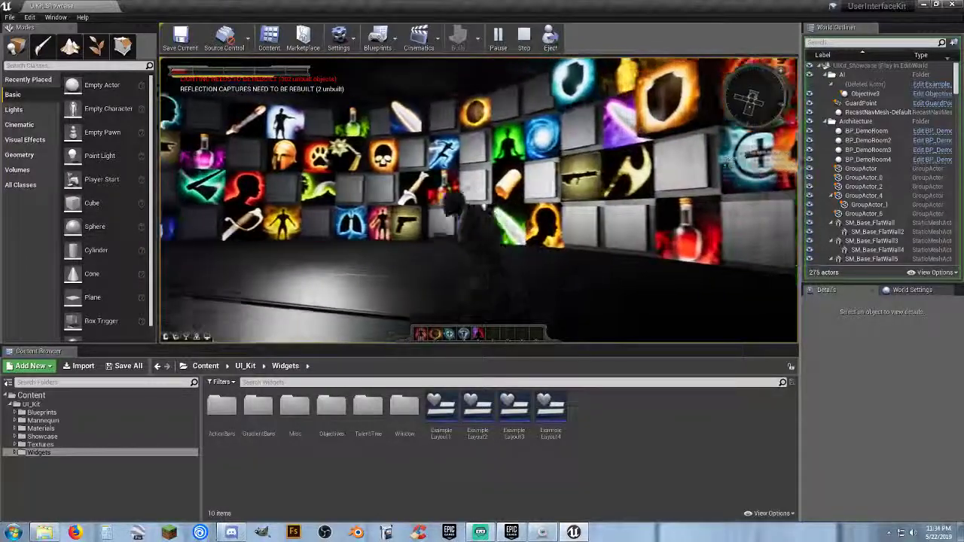
pyautogui.press('w')
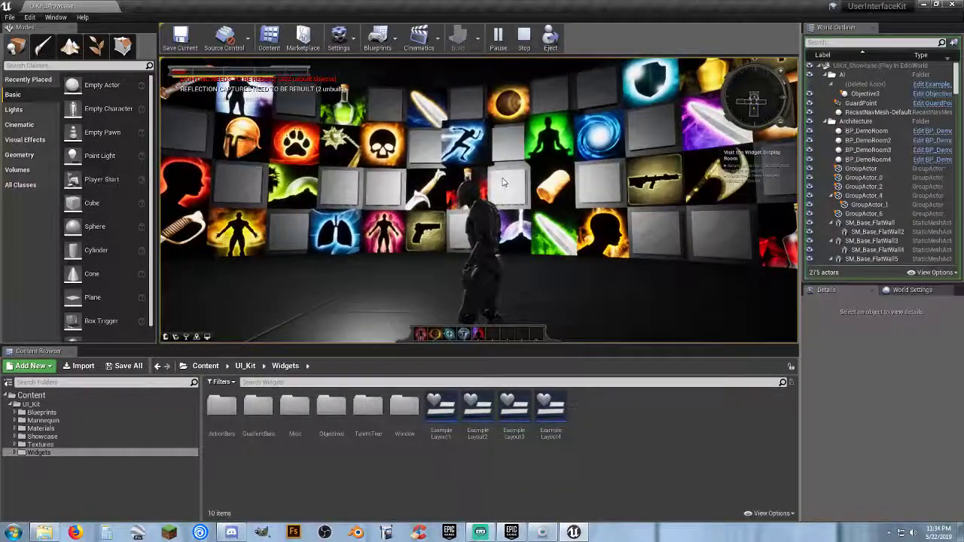
# - Leave the Icon Showcase room and run through the dark main hall into the Layout Showcase room
pyautogui.click(560, 195)
pyautogui.press('w')
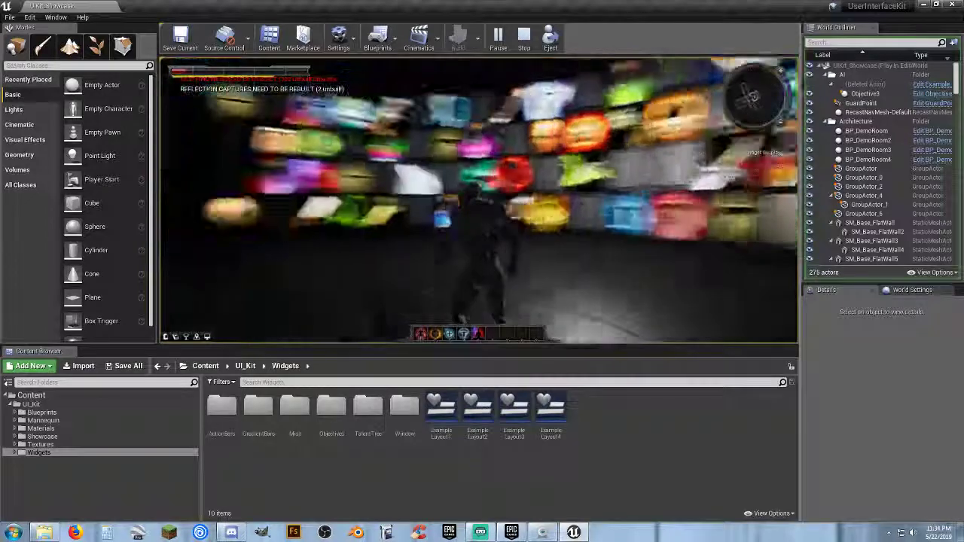
pyautogui.press('w')
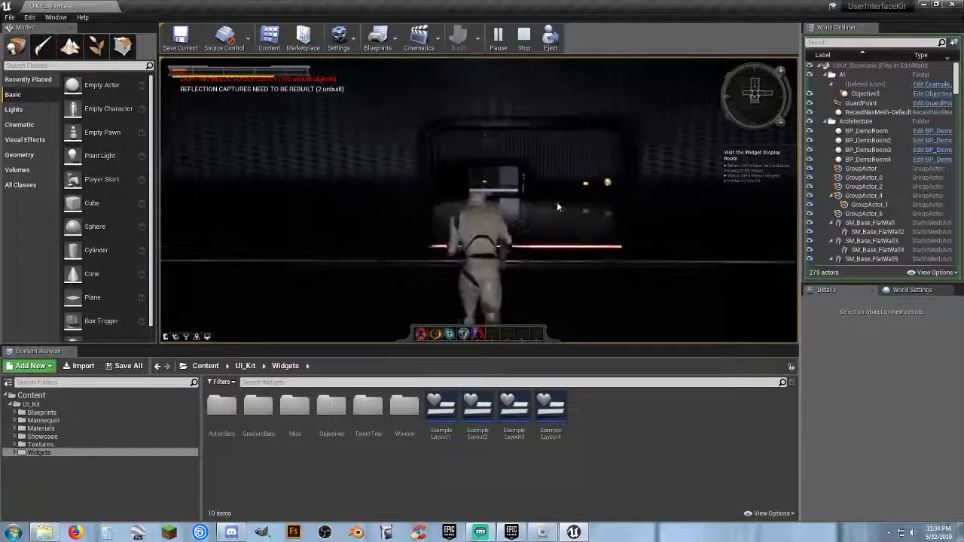
pyautogui.moveTo(549, 199); pyautogui.dragTo(497, 200)
pyautogui.press('w')
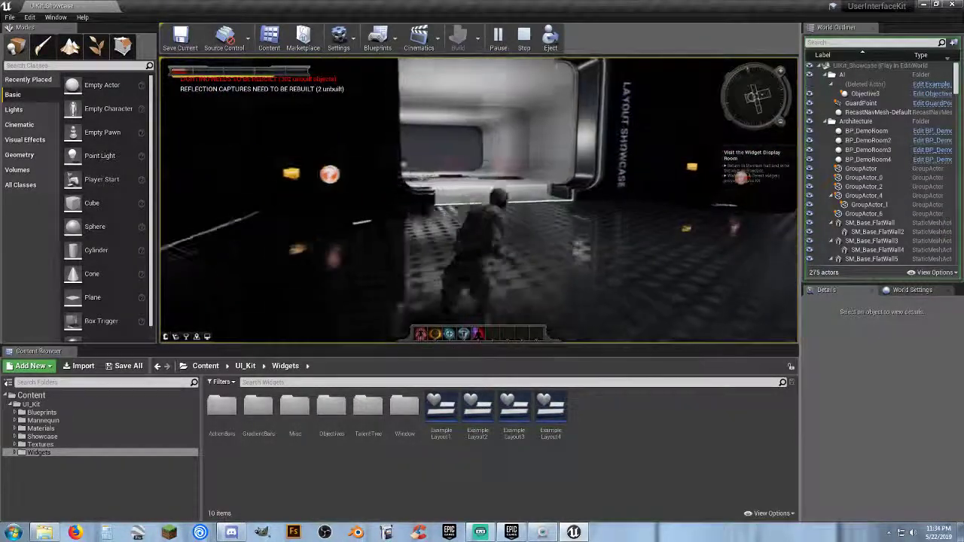
pyautogui.press('w')
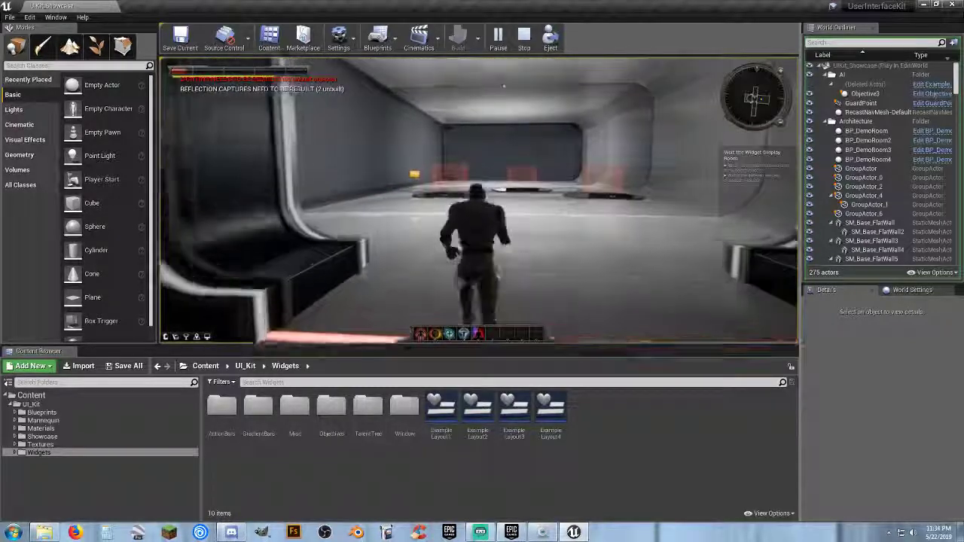
# - Step onto the nearest layout pad in the Layout Showcase room to preview its HUD layout
pyautogui.press('w')
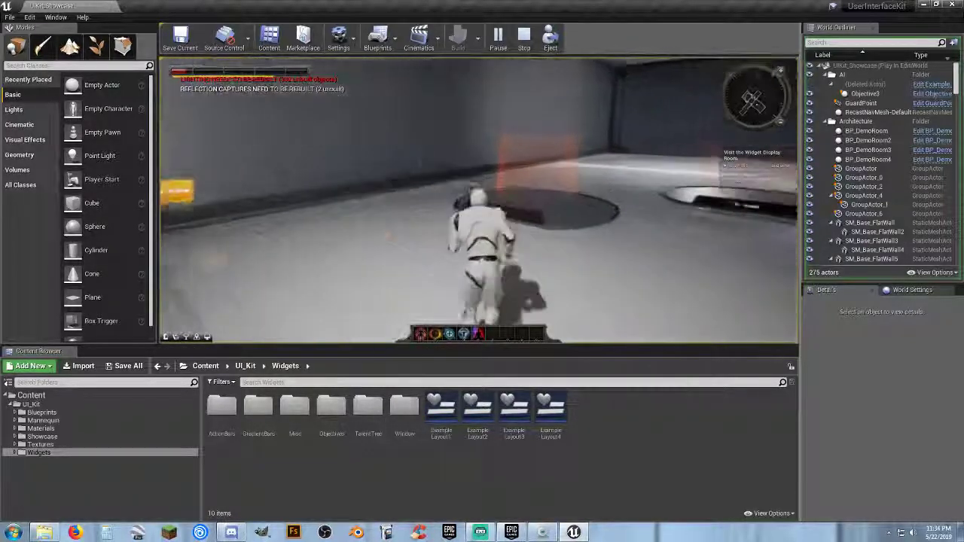
pyautogui.press('w')
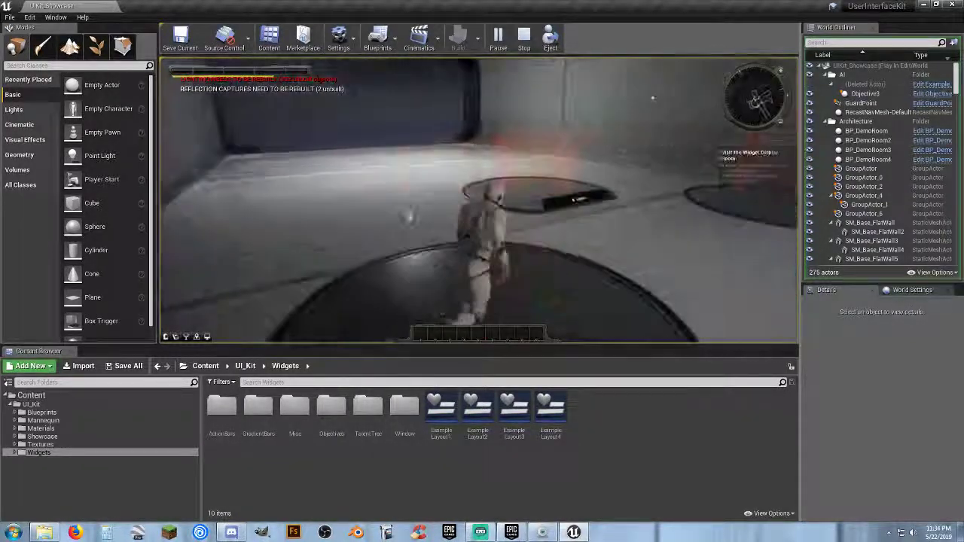
pyautogui.press('d')
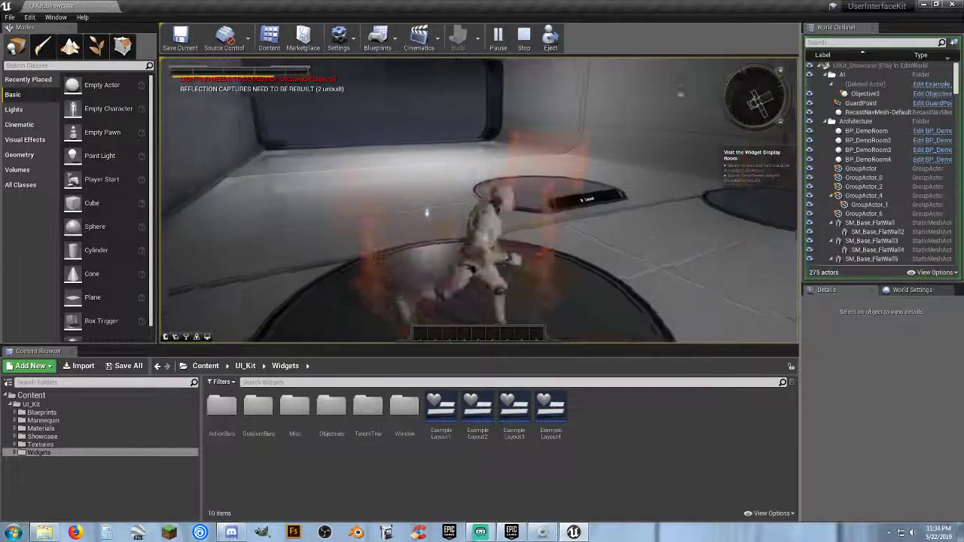
pyautogui.press('s')
pyautogui.press('w')
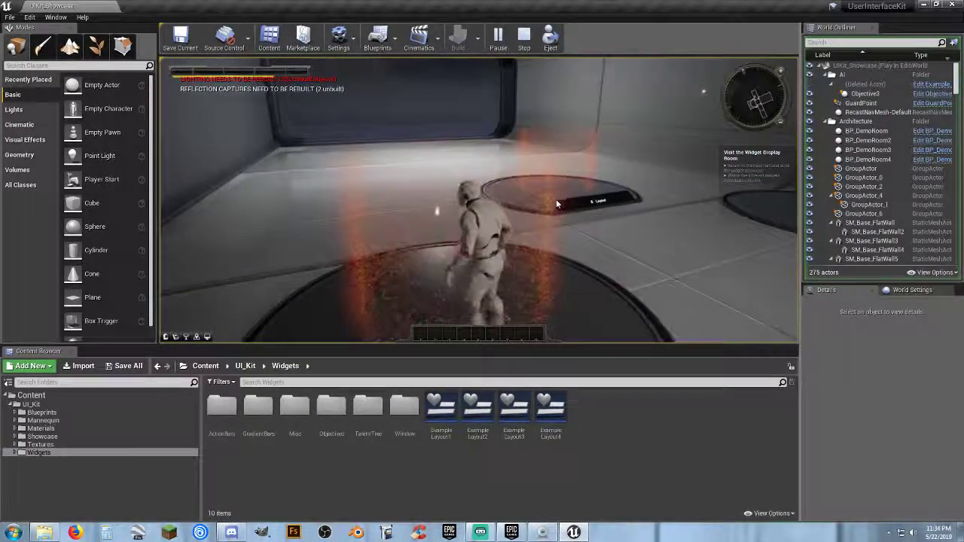
# - Move across the neighbouring layout pads to preview the round-minimap HUD and the HUD with health and mana orbs
pyautogui.press('w')
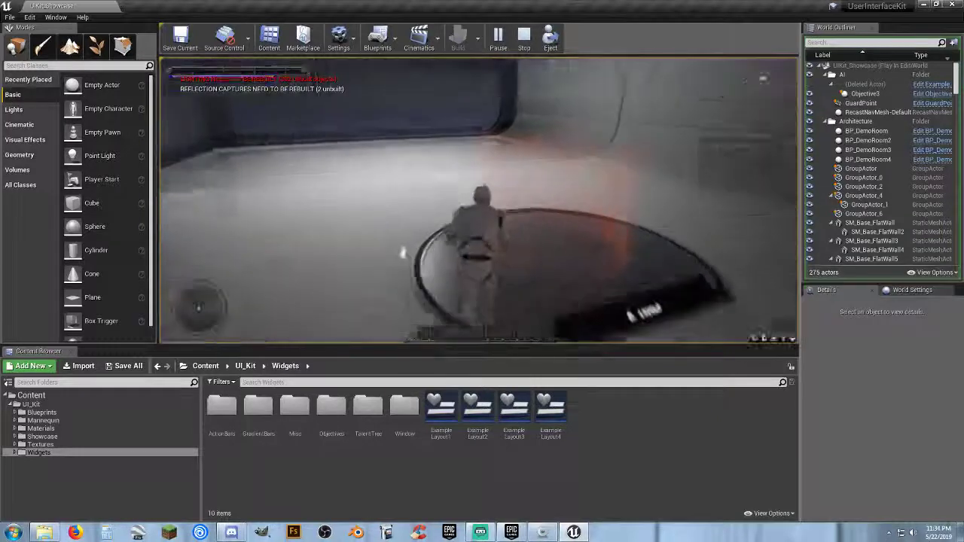
pyautogui.press('d')
pyautogui.press('s')
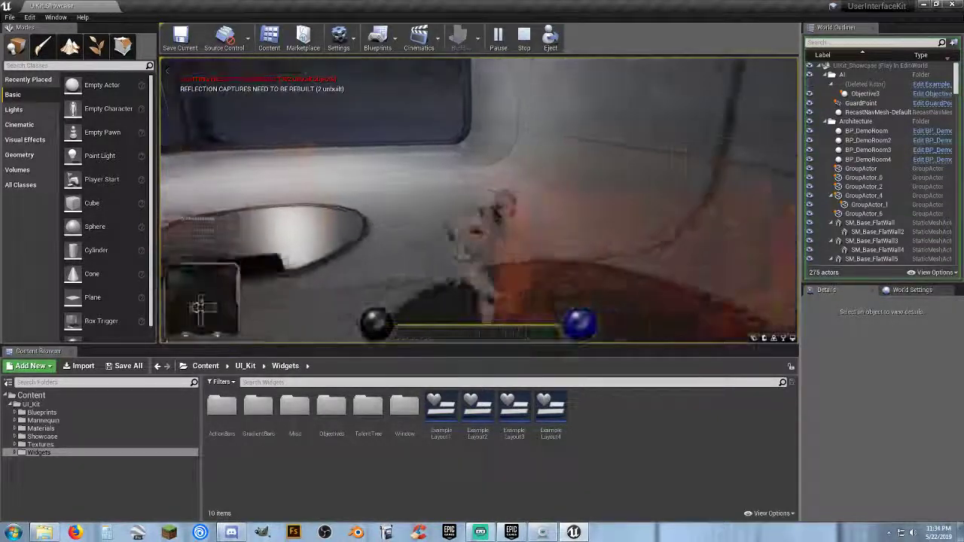
pyautogui.press('a')
pyautogui.press('w')
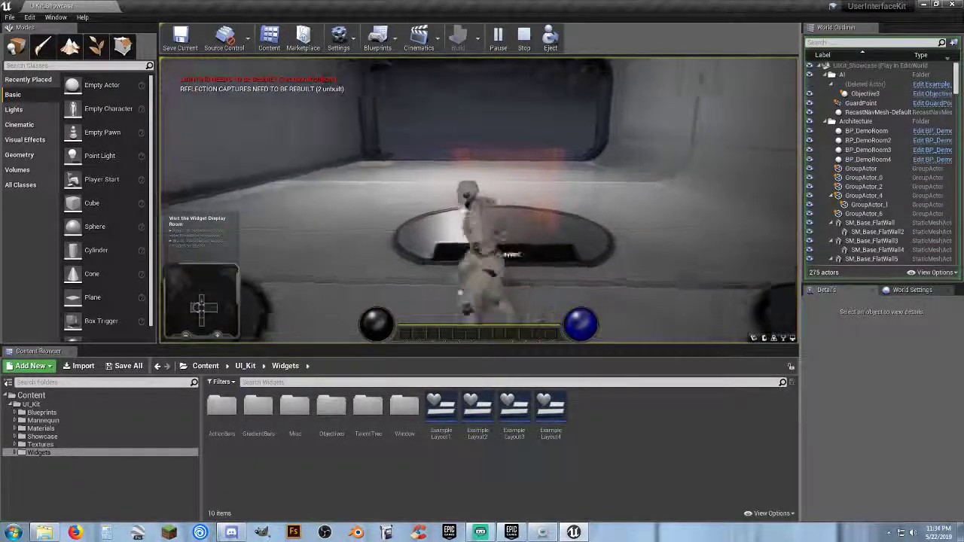
# - Circle back over the layout pads to restore the HUD with the upper-corner minimap, and free the mouse cursor from the game
pyautogui.press('w')
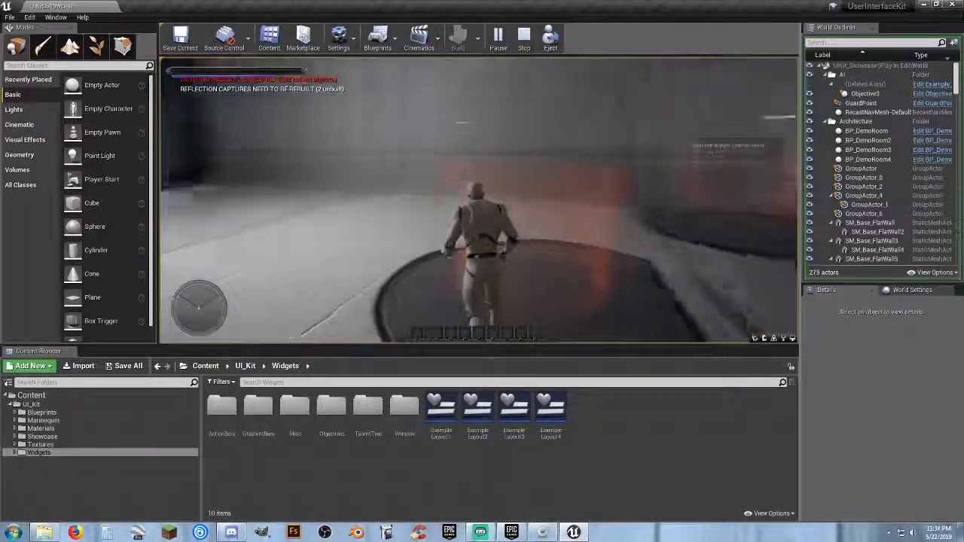
pyautogui.press('w')
pyautogui.press('a')
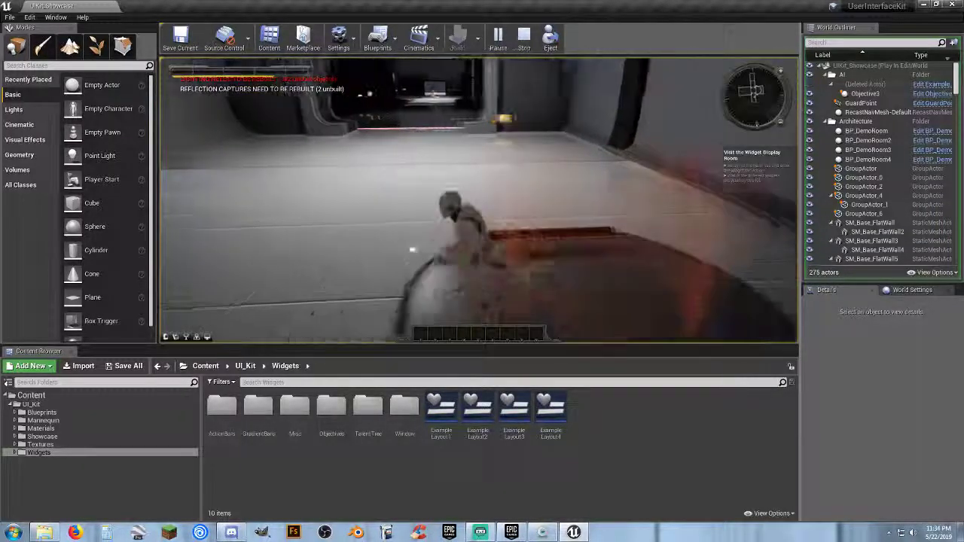
pyautogui.press('a')
pyautogui.hotkey('shift', 'F1')
# - Resume control of the character and run through the main hall into the Widget Display Room
pyautogui.press('w')
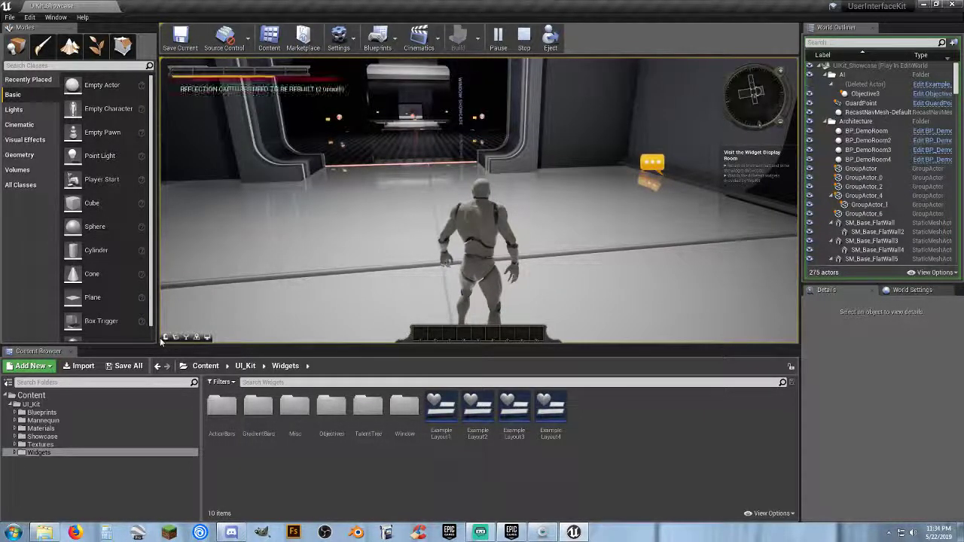
pyautogui.press('w')
pyautogui.click(540, 205)
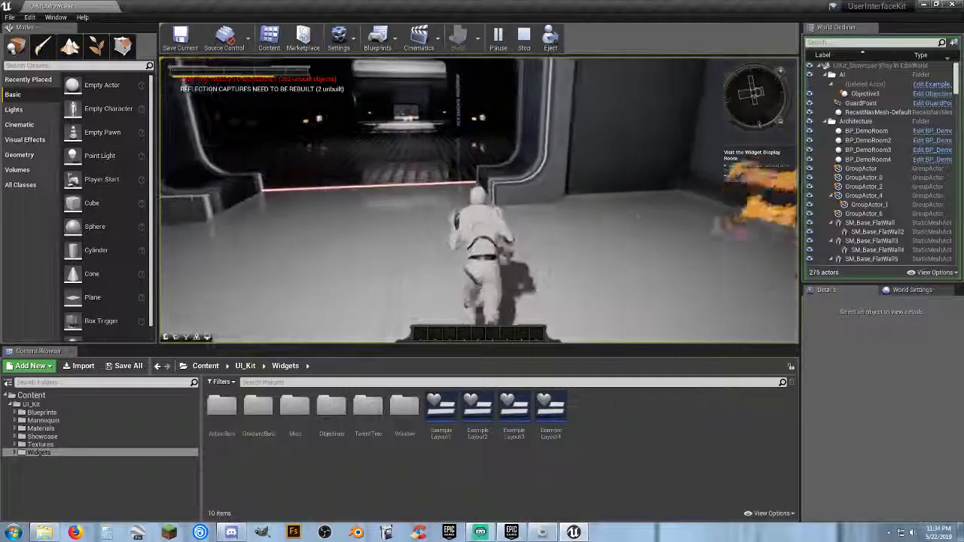
pyautogui.press('w')
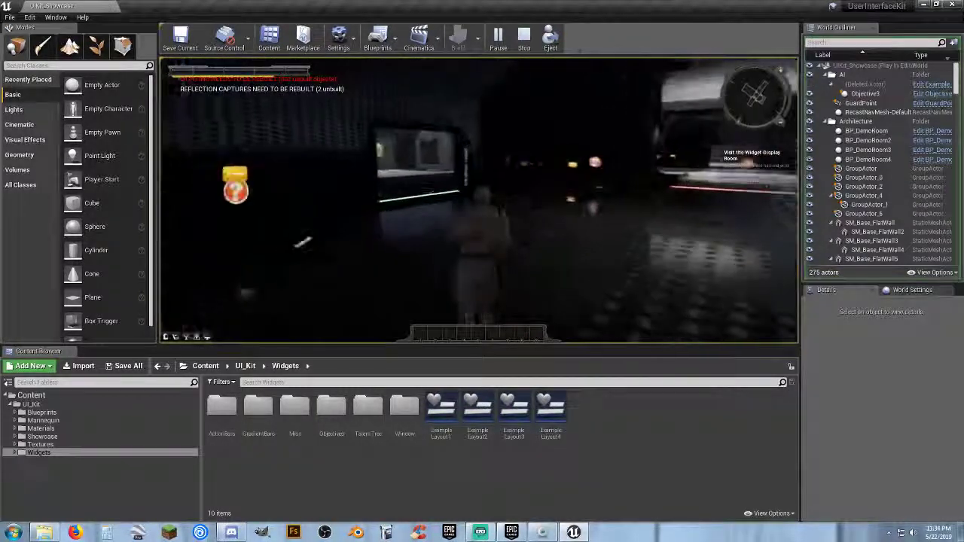
pyautogui.press('w')
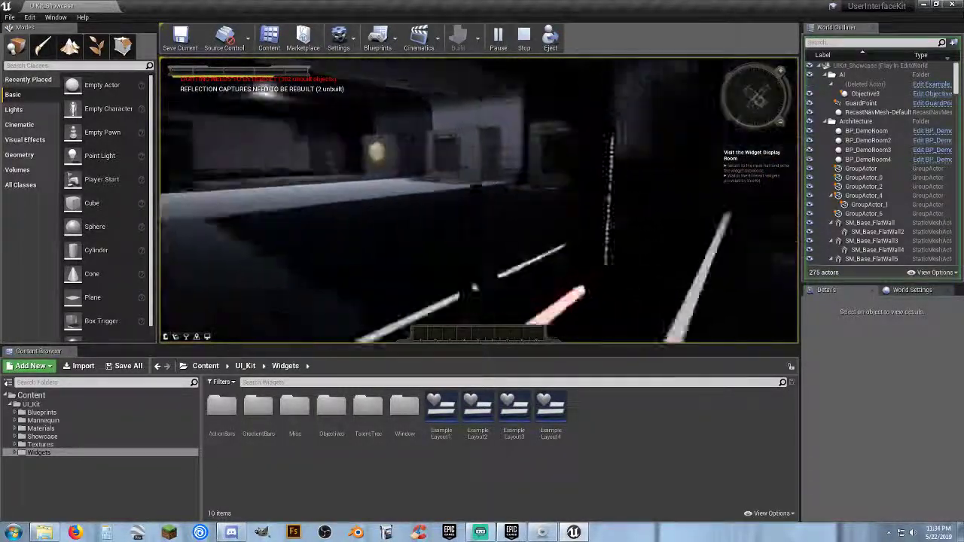
pyautogui.press('w')
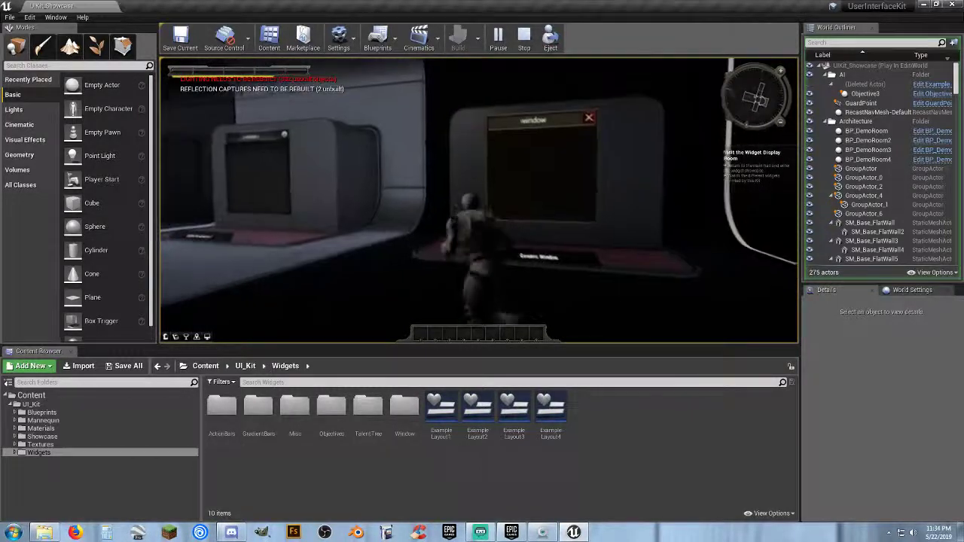
# - Walk between the Generic Window and Generic Window v2 displays to compare their window styles
pyautogui.click(570, 205)
pyautogui.press('a')
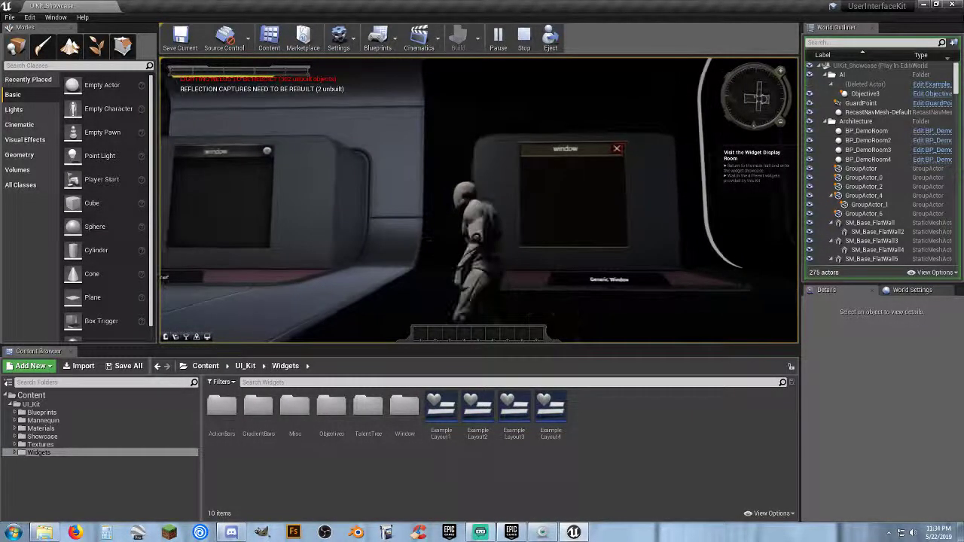
pyautogui.press('w')
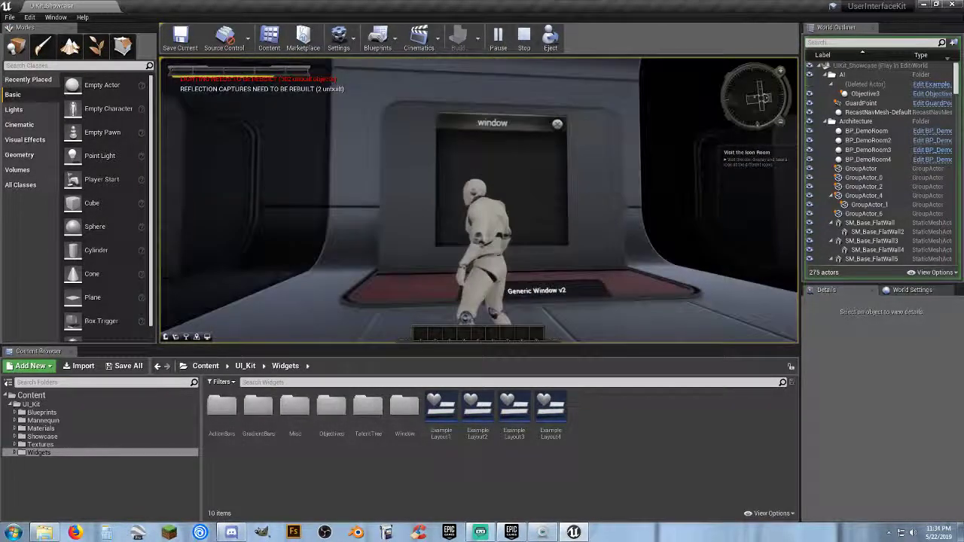
pyautogui.press('a')
pyautogui.press('d')
pyautogui.press('s')
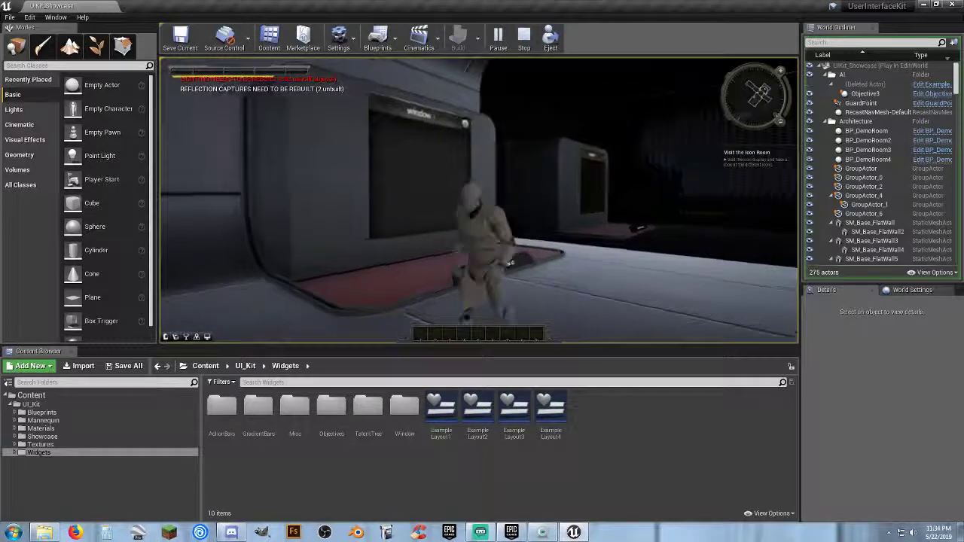
pyautogui.press('w')
pyautogui.press('d')
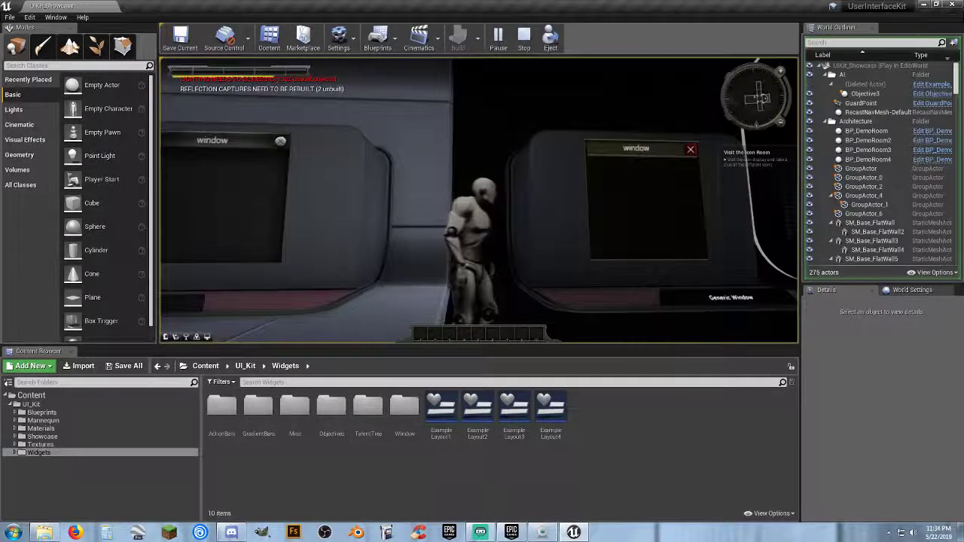
pyautogui.press('a')
# - Move along the widget stands to examine the Compass, the Rotating Minimap and the square minimap beside it
pyautogui.press('w')
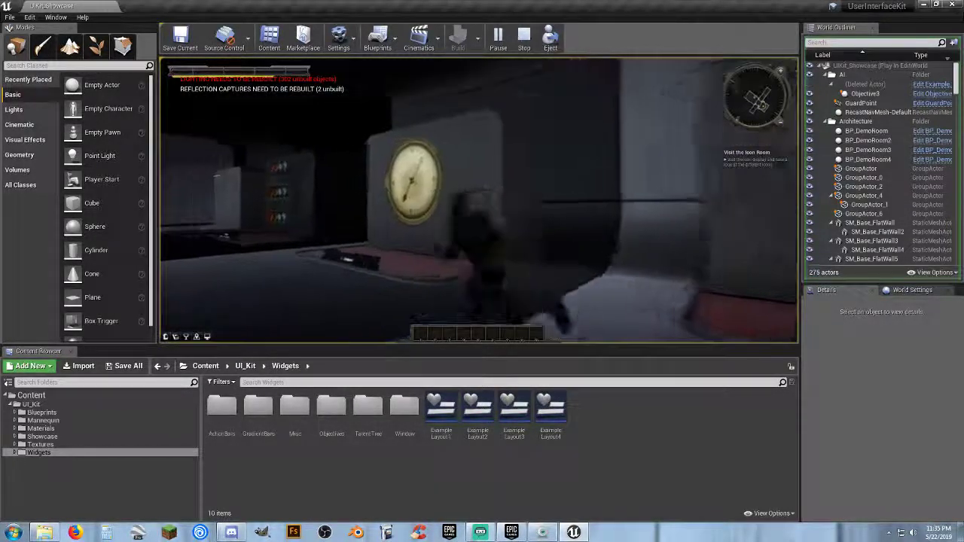
pyautogui.press('a')
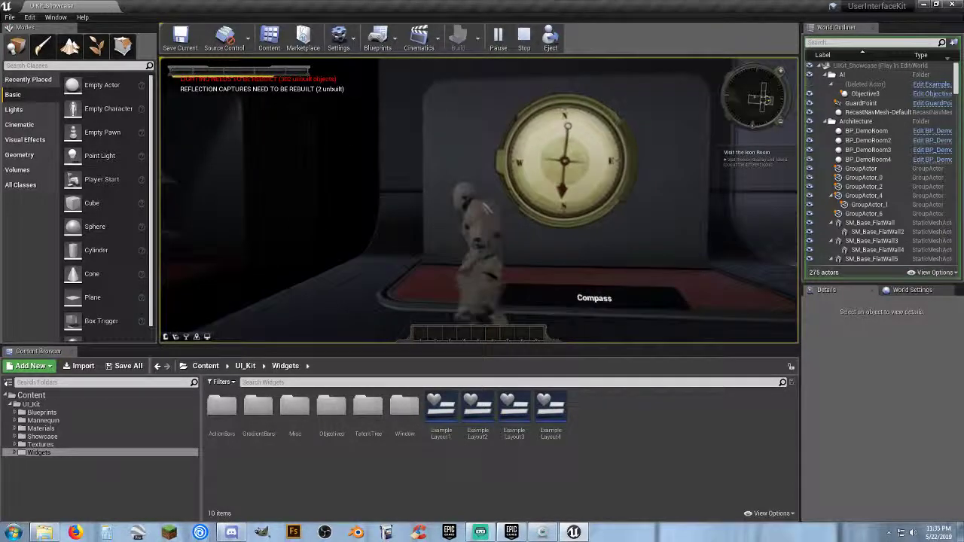
pyautogui.press('a')
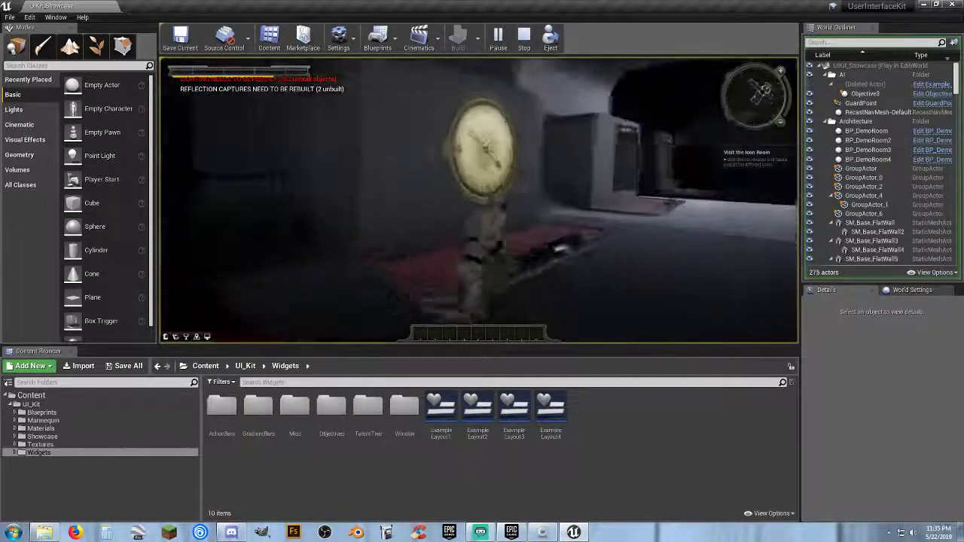
pyautogui.press('w')
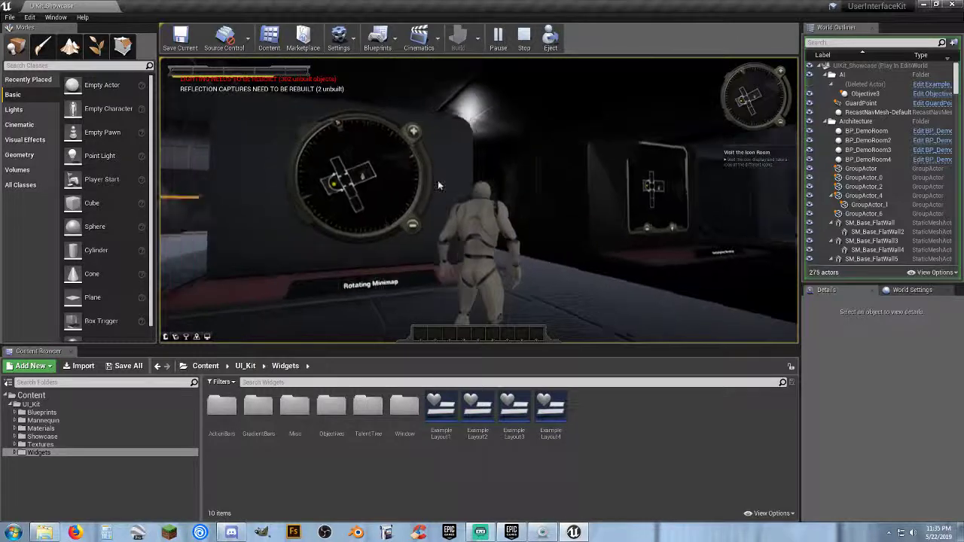
pyautogui.press('w')
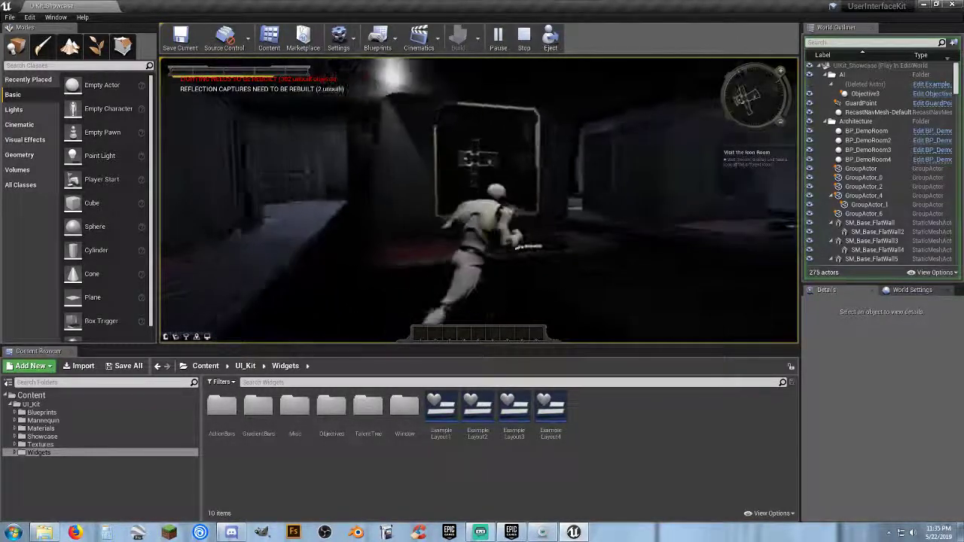
# - Continue around the room to view the objectives text display and the round orb gauge display
pyautogui.press('w')
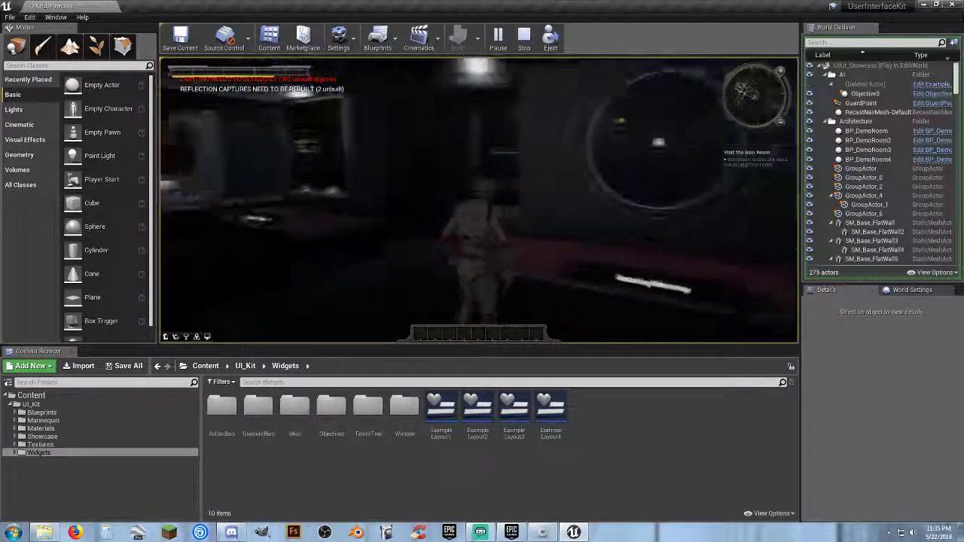
pyautogui.press('w')
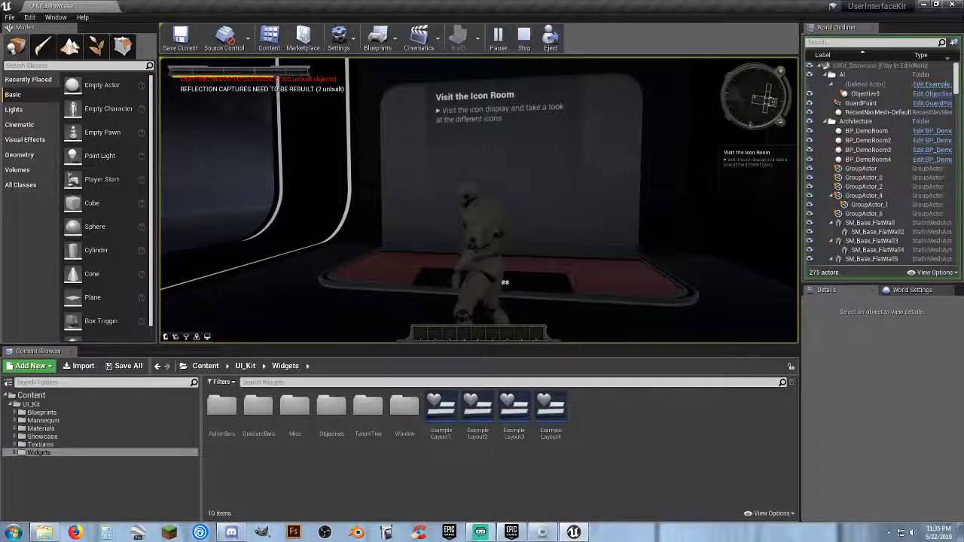
pyautogui.press('w')
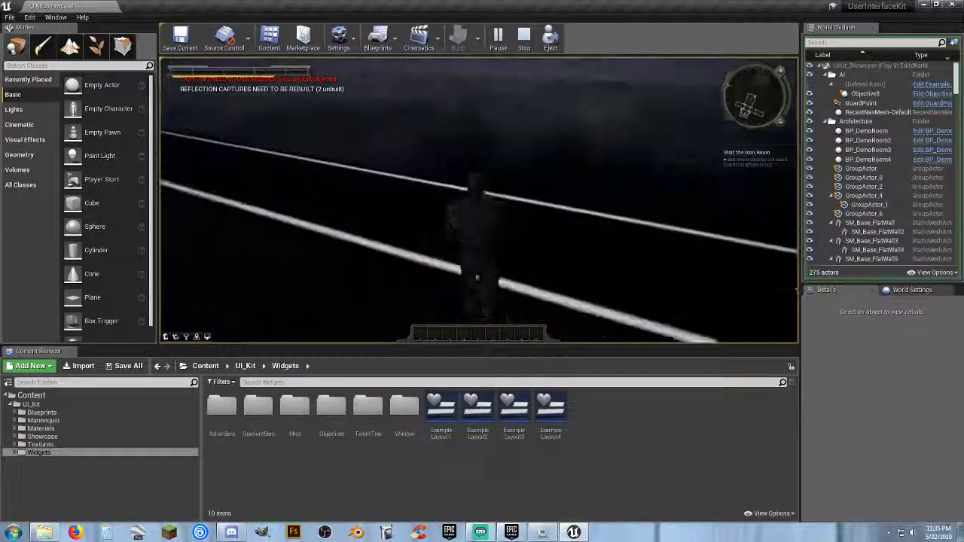
pyautogui.press('w')
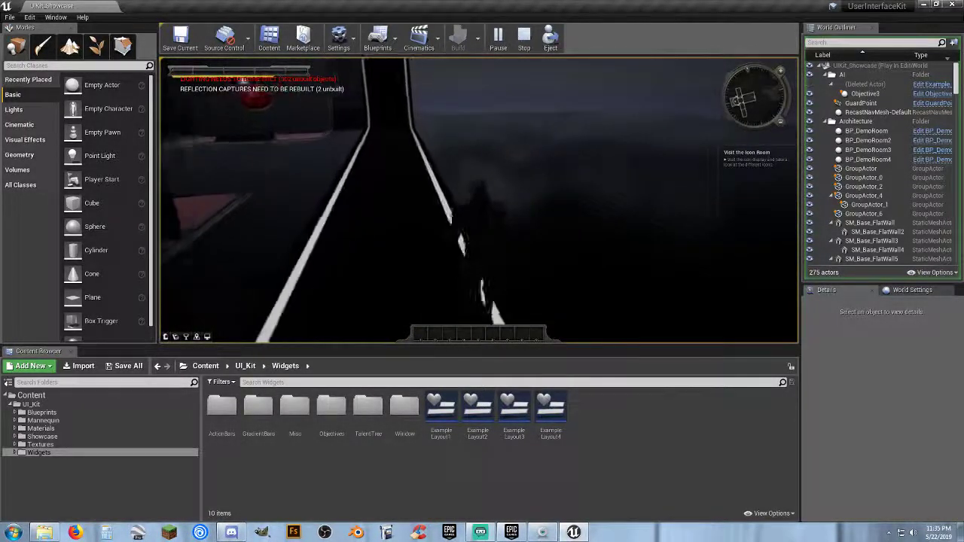
pyautogui.press('w')
pyautogui.press('w')
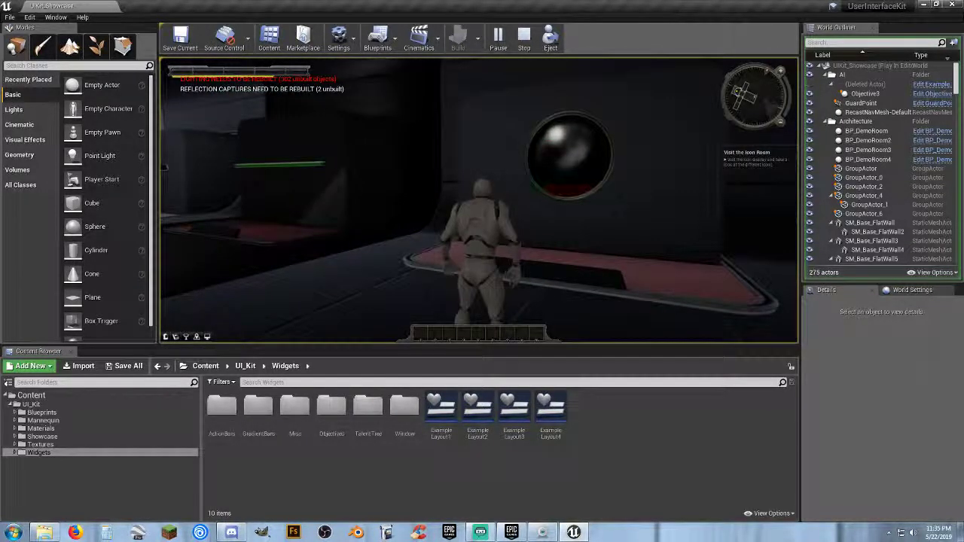
# - Run past the row of horizontal gradient bar displays to compare their styles and fill colors
pyautogui.press('w')
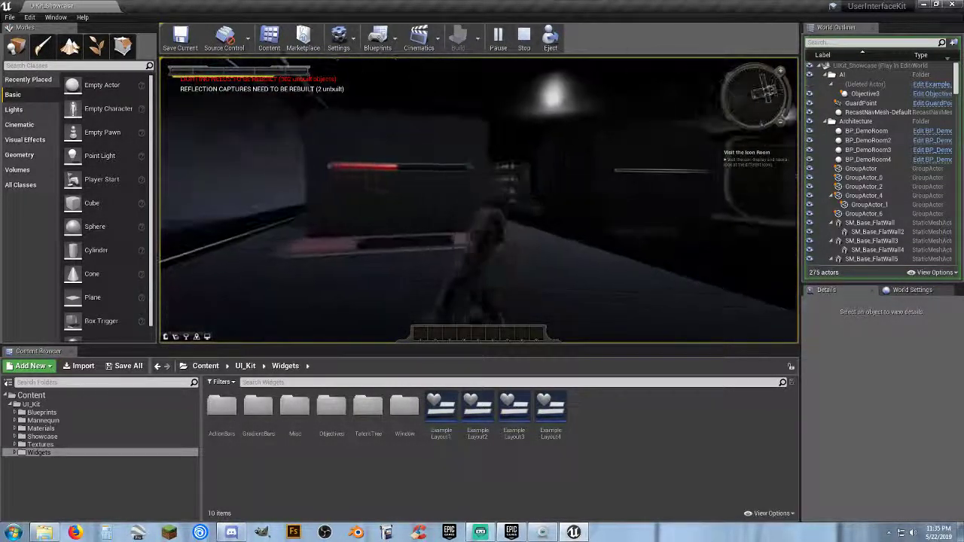
pyautogui.press('w')
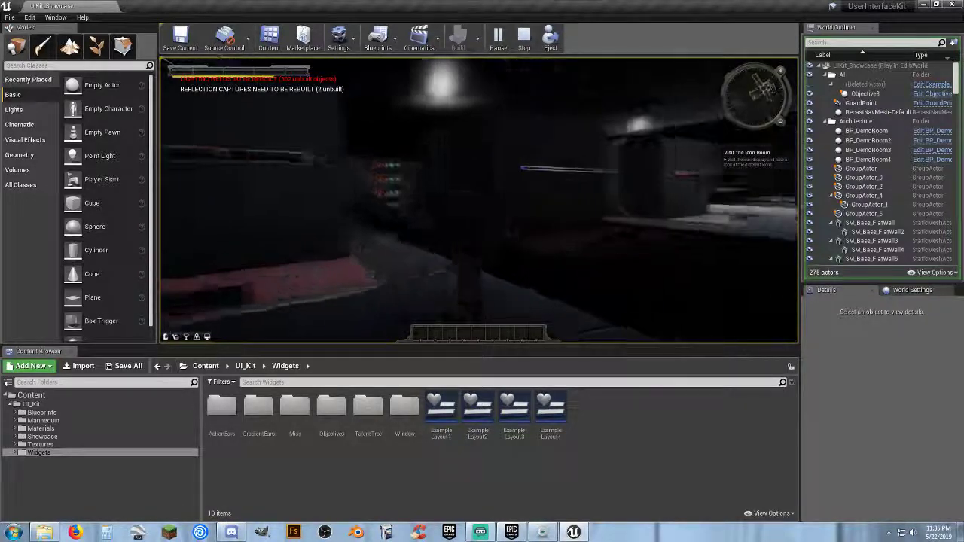
pyautogui.press('d')
pyautogui.press('w')
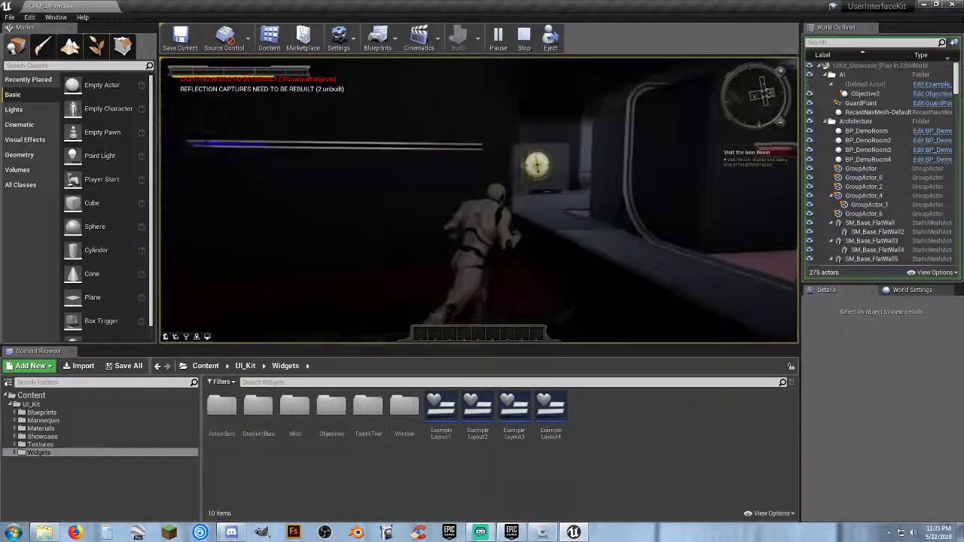
pyautogui.press('w')
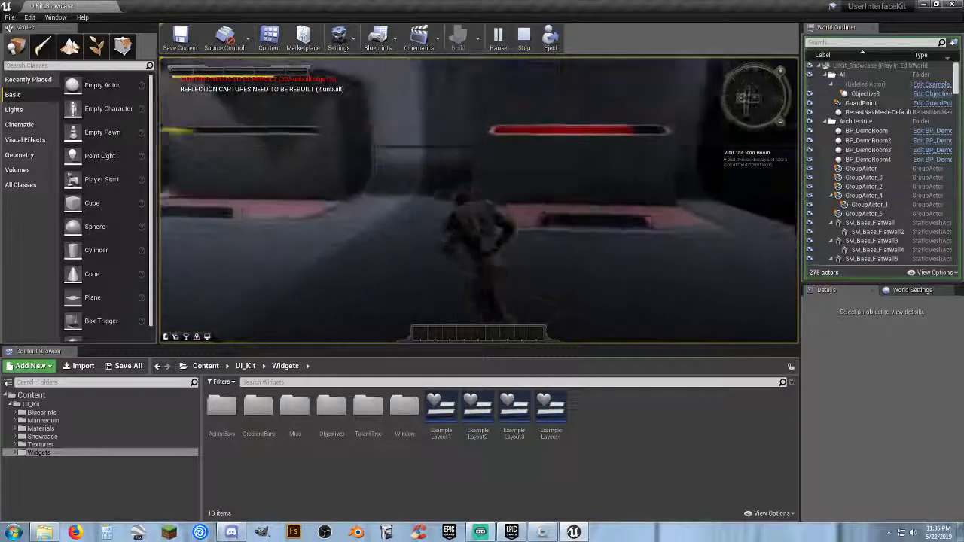
pyautogui.press('w')
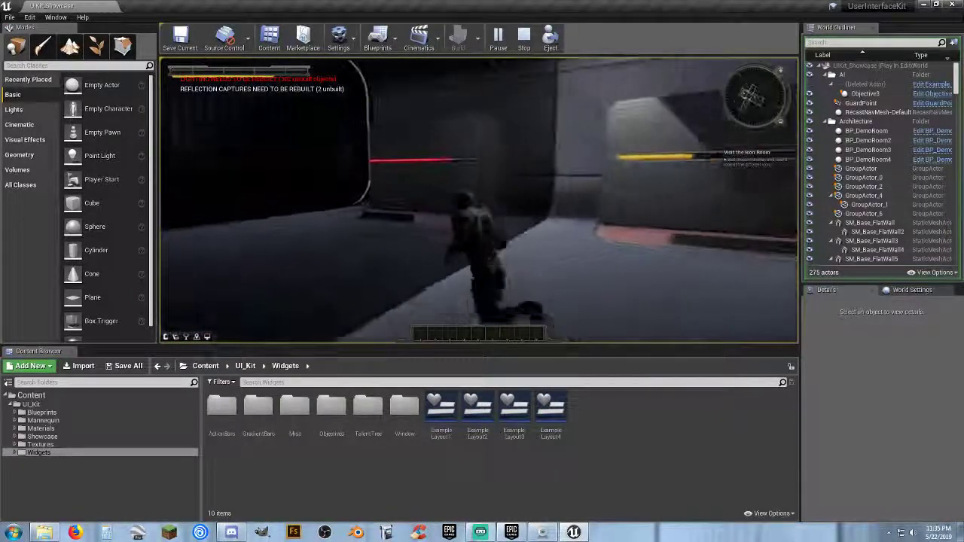
pyautogui.press('w')
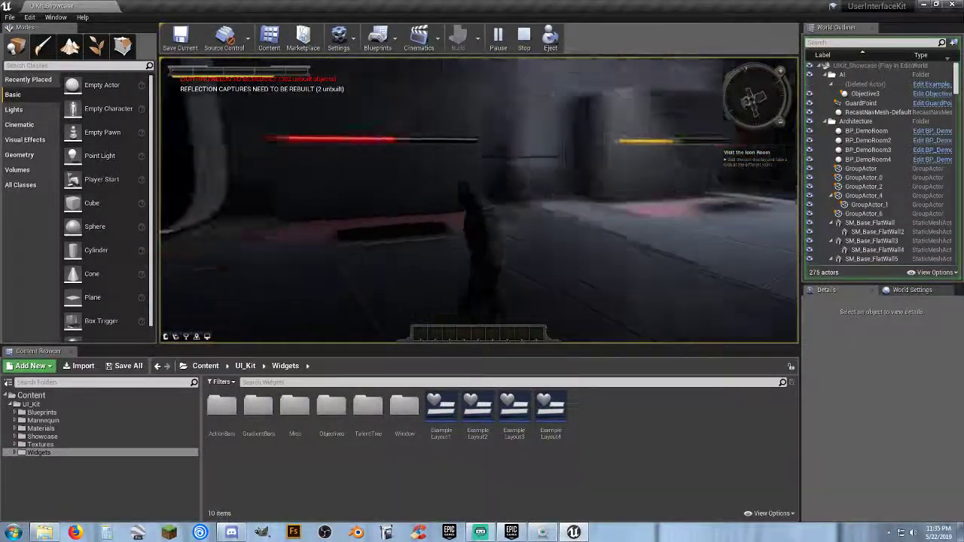
# - Run back out of the Widget Display Room into the main hall and end the play session
pyautogui.press('w')
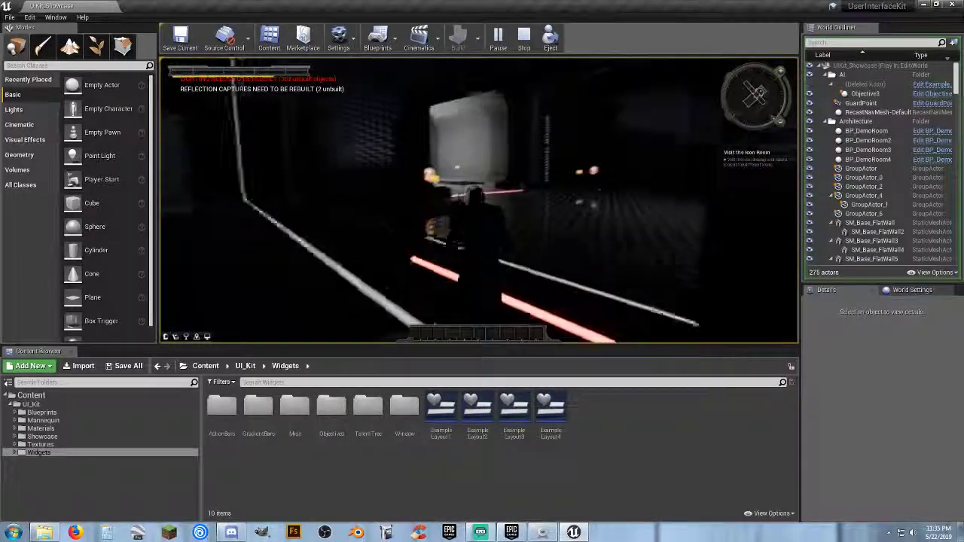
pyautogui.press('w')
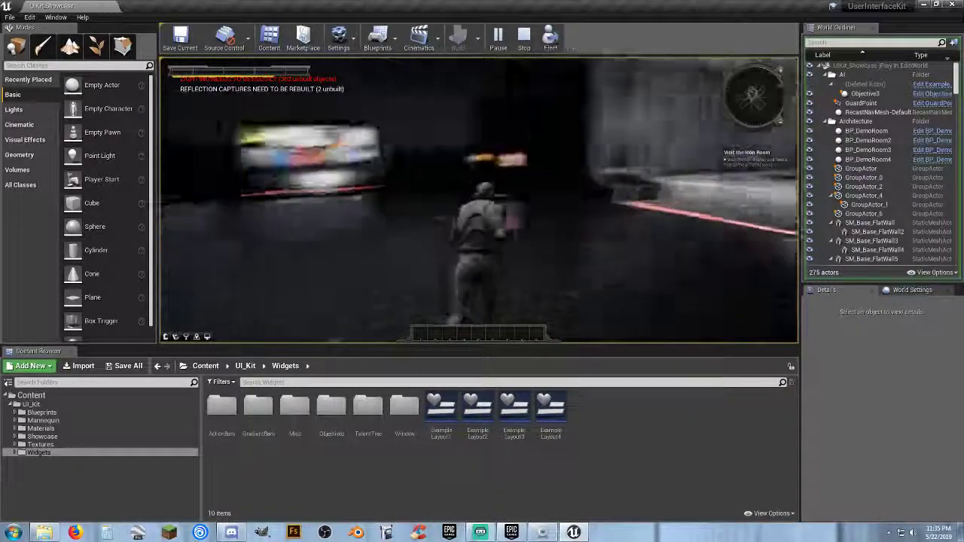
pyautogui.press('Escape')
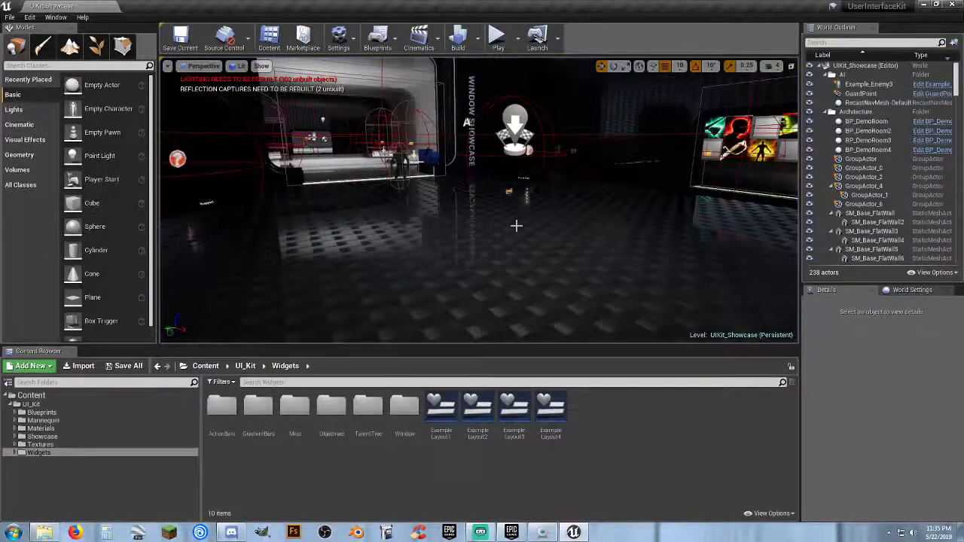
# - Open the Example Layout1 widget in its own window to glimpse the HUD design and close it again
pyautogui.doubleClick(444, 439)
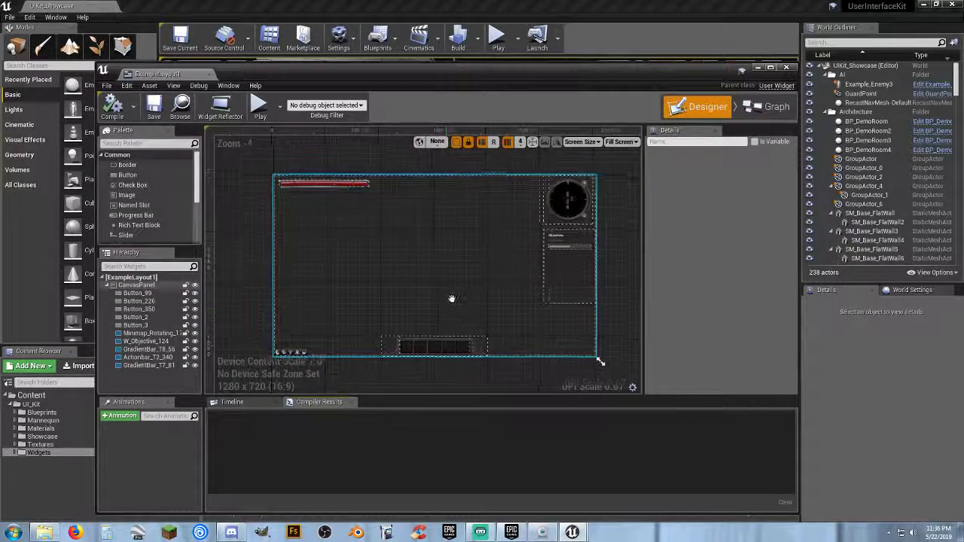
pyautogui.click(787, 68)
# - Set the Asset Editor Open Location to Main Window in Editor Preferences and check the Loading & Saving options
pyautogui.click(28, 17)
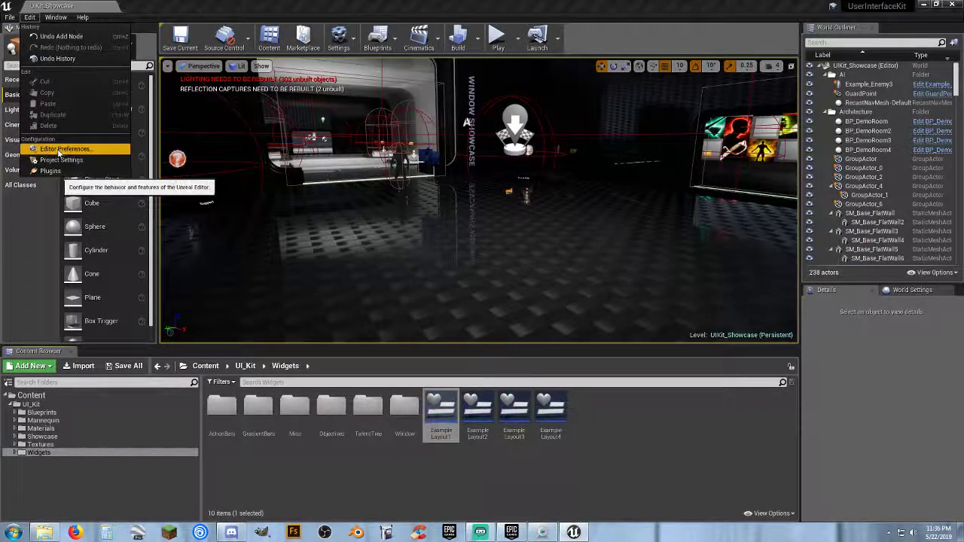
pyautogui.click(58, 150)
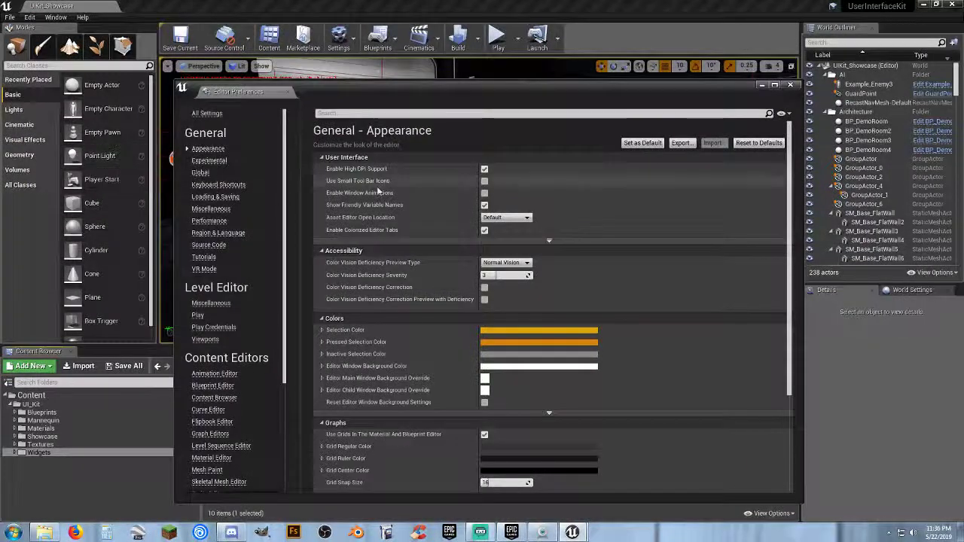
pyautogui.click(497, 218)
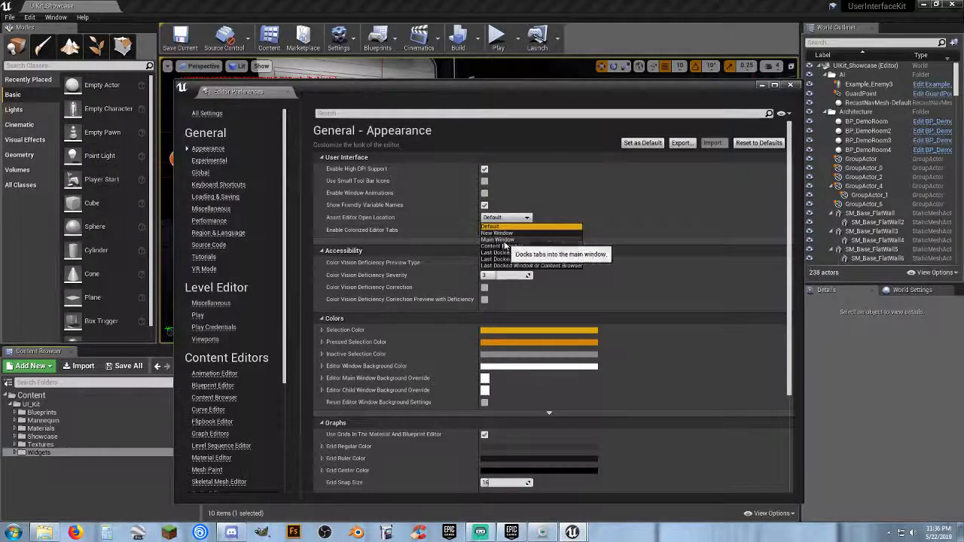
pyautogui.click(503, 240)
pyautogui.click(223, 196)
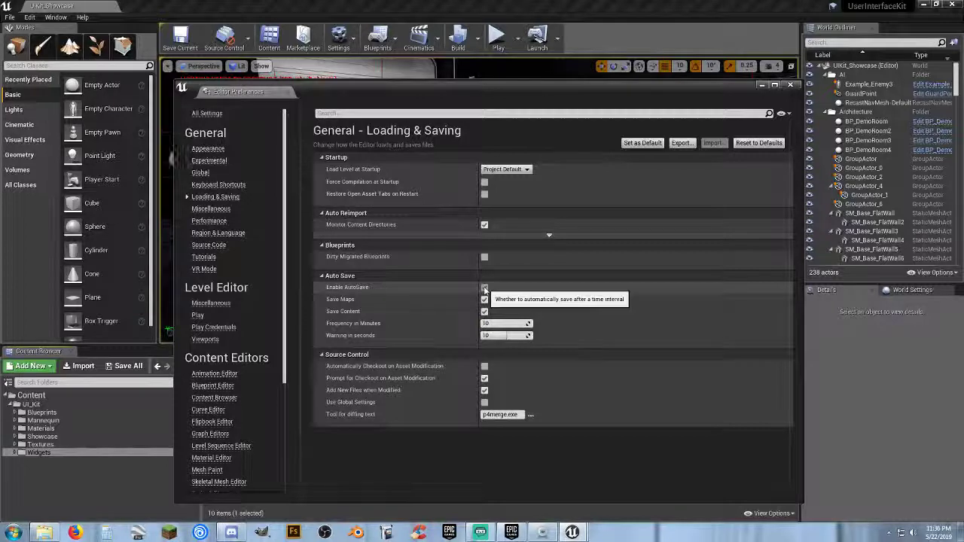
pyautogui.click(790, 85)
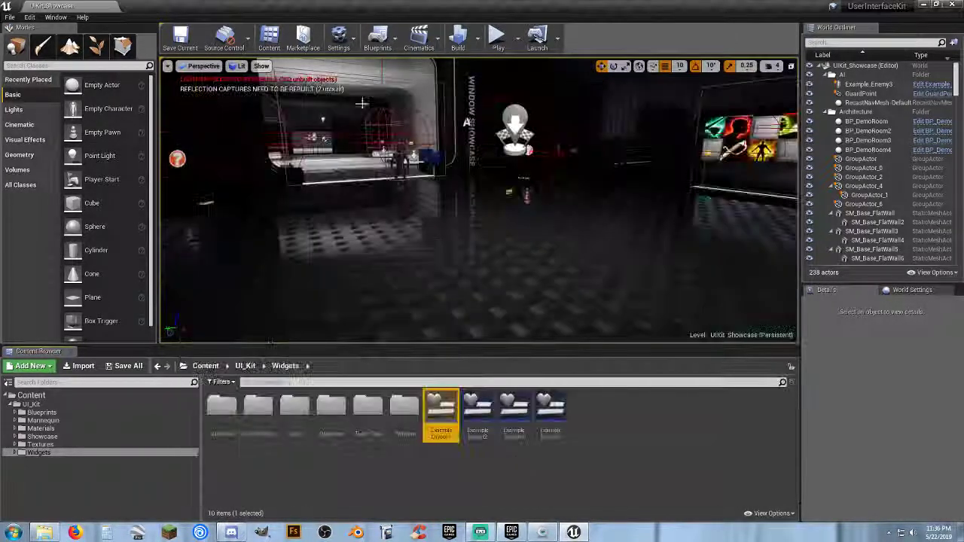
# - Reopen the Example Layout1 widget docked in the main window and inspect its action bar, gradient bars and objectives area
pyautogui.doubleClick(431, 415)
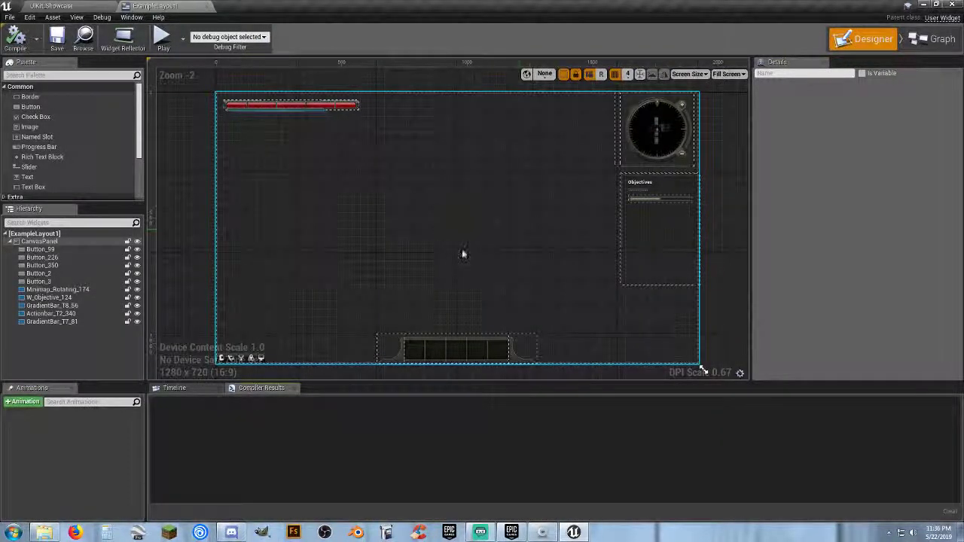
pyautogui.click(421, 355)
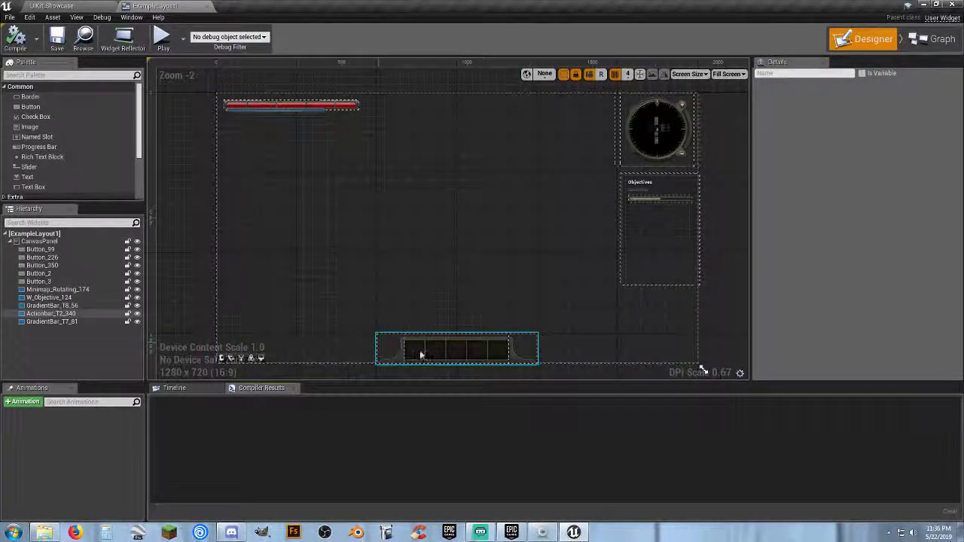
pyautogui.click(283, 110)
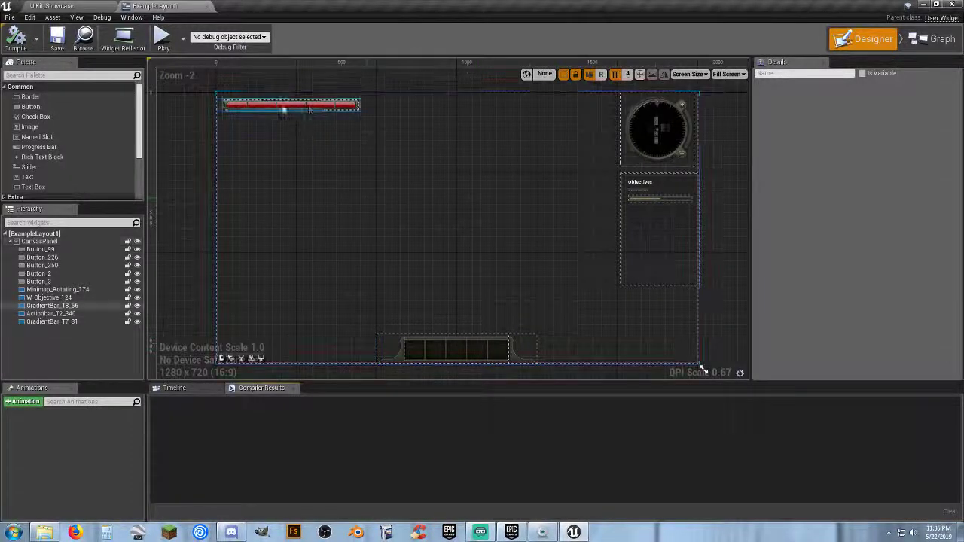
pyautogui.click(334, 125)
pyautogui.click(339, 107)
pyautogui.click(453, 133)
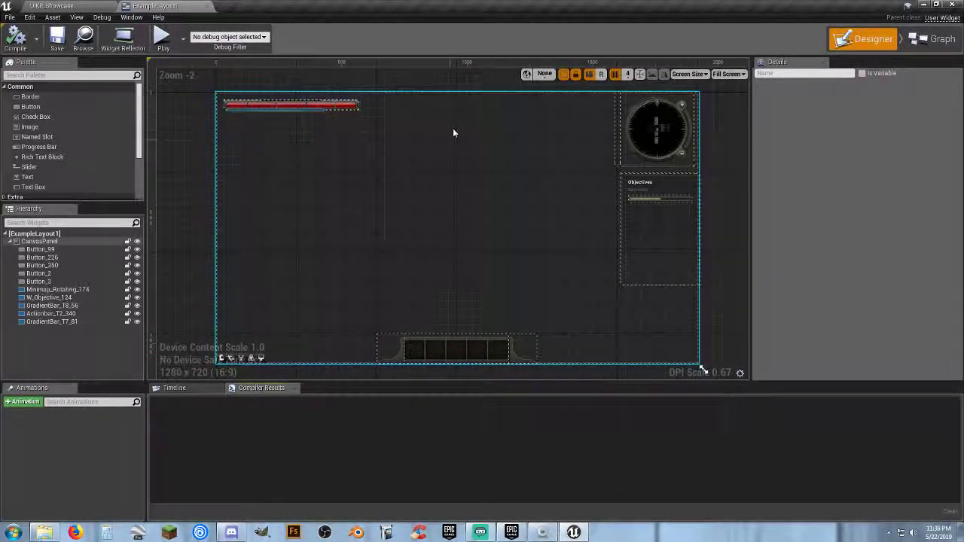
pyautogui.click(642, 211)
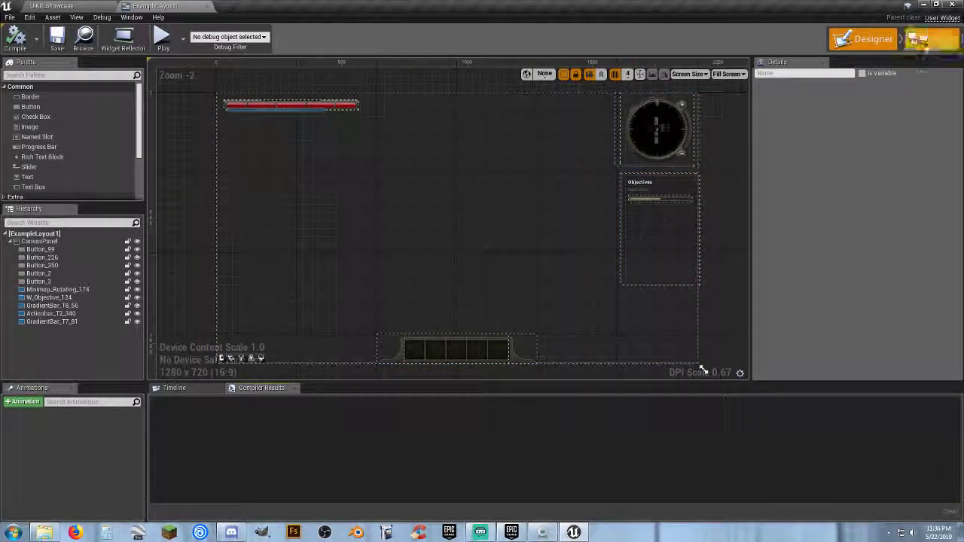
# - Open the Event Graph of ExampleLayout1 and examine its nodes from Event Construct and Cast To Example_Character onward
pyautogui.click(932, 42)
pyautogui.scroll(-5, 339, 209)
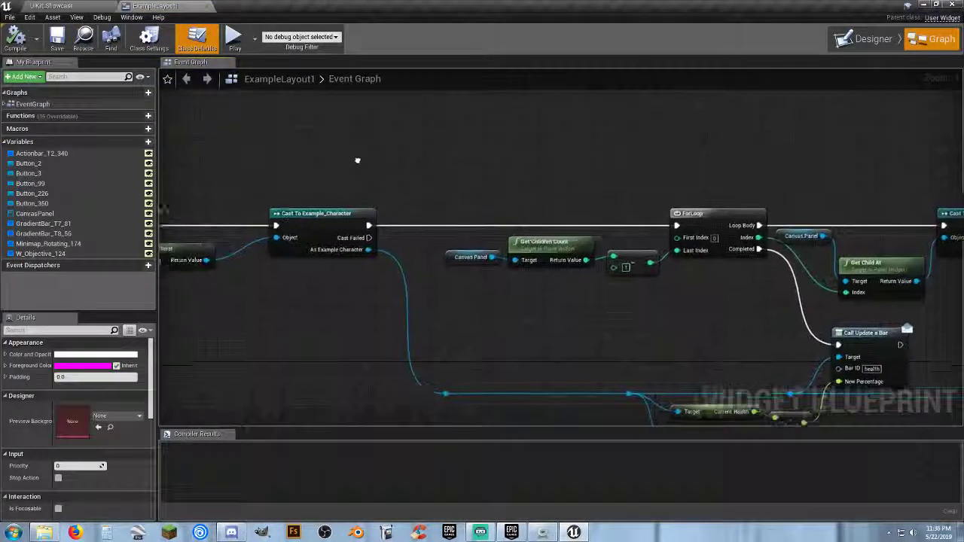
pyautogui.moveTo(256, 223); pyautogui.dragTo(322, 238, button='right')
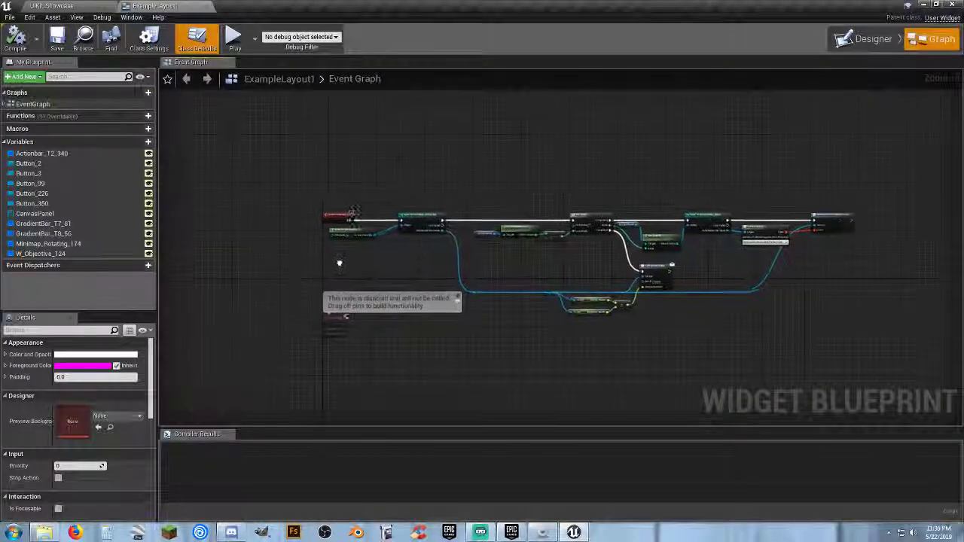
pyautogui.scroll(5, 322, 238)
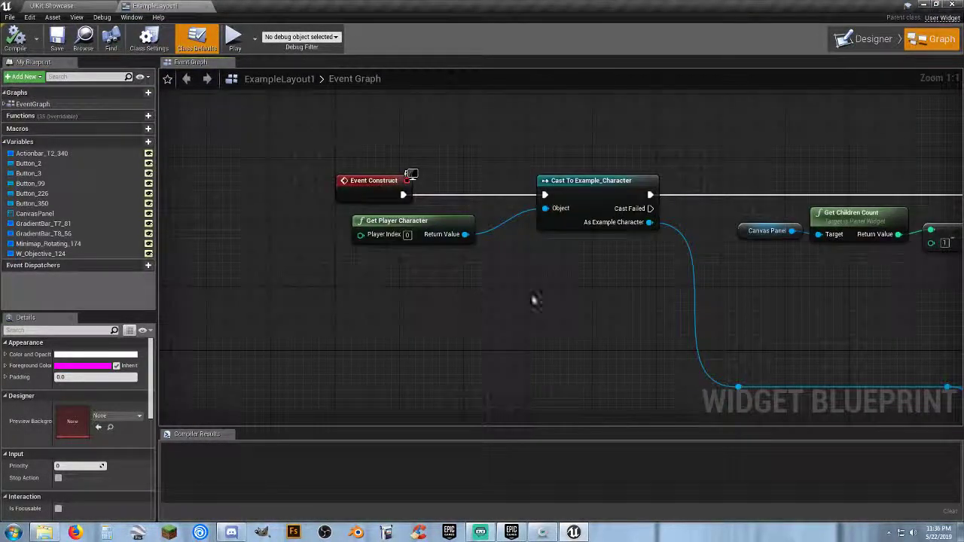
pyautogui.moveTo(596, 305); pyautogui.dragTo(469, 274, button='right')
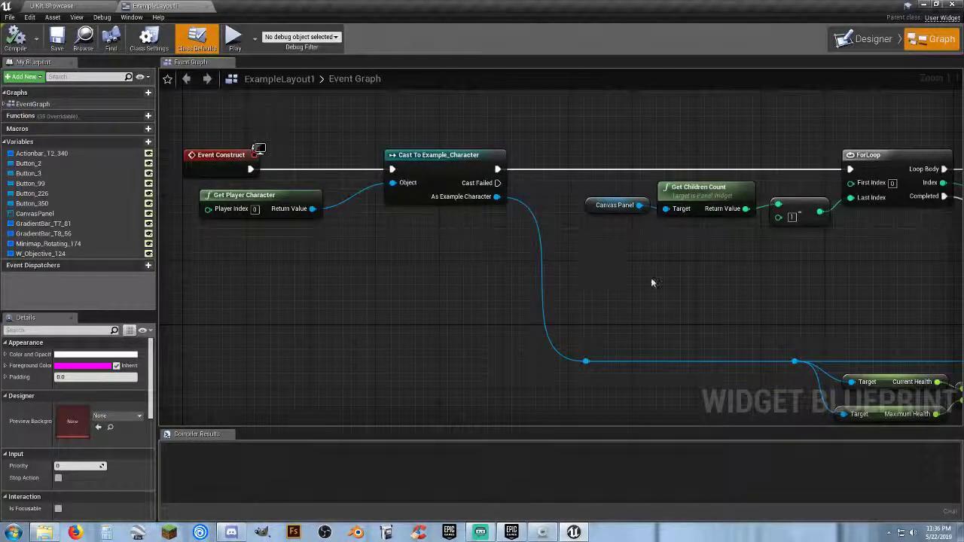
pyautogui.moveTo(696, 285); pyautogui.dragTo(452, 265, button='right')
# - Examine the ForLoop, Call Update a Bar and Bind Event to Update a Bar nodes and close ExampleLayout1
pyautogui.moveTo(557, 242); pyautogui.dragTo(354, 181)
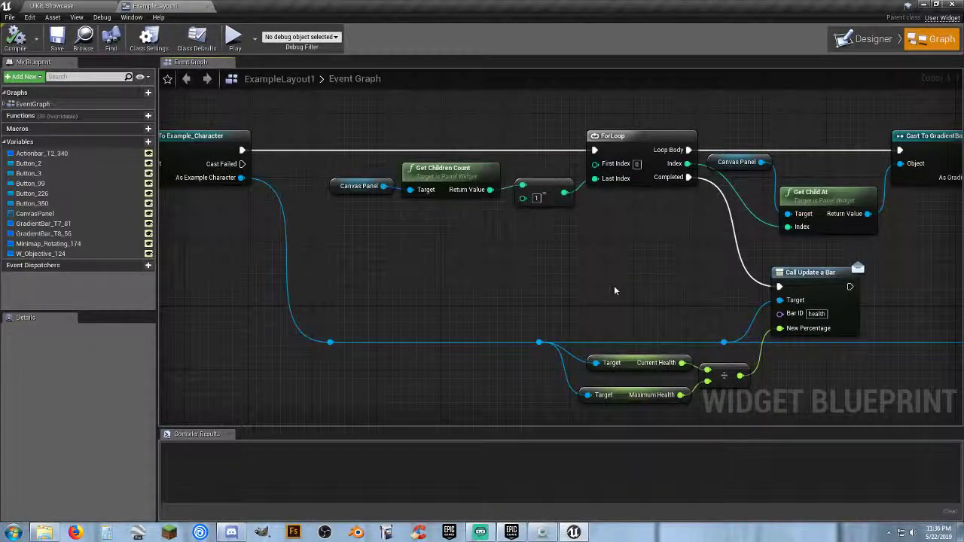
pyautogui.moveTo(617, 286)
pyautogui.mouseDown(button='right')
pyautogui.moveTo(548, 285)
pyautogui.moveTo(456, 258)
pyautogui.moveTo(490, 264)
pyautogui.moveTo(271, 269)
pyautogui.mouseUp(button='right')
pyautogui.moveTo(614, 265); pyautogui.dragTo(519, 254, button='right')
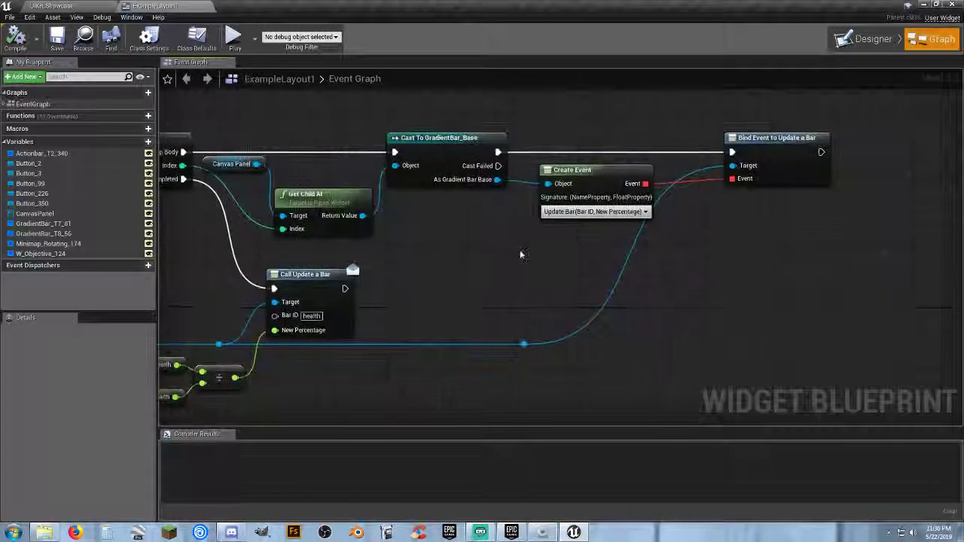
pyautogui.moveTo(452, 254); pyautogui.dragTo(758, 259, button='right')
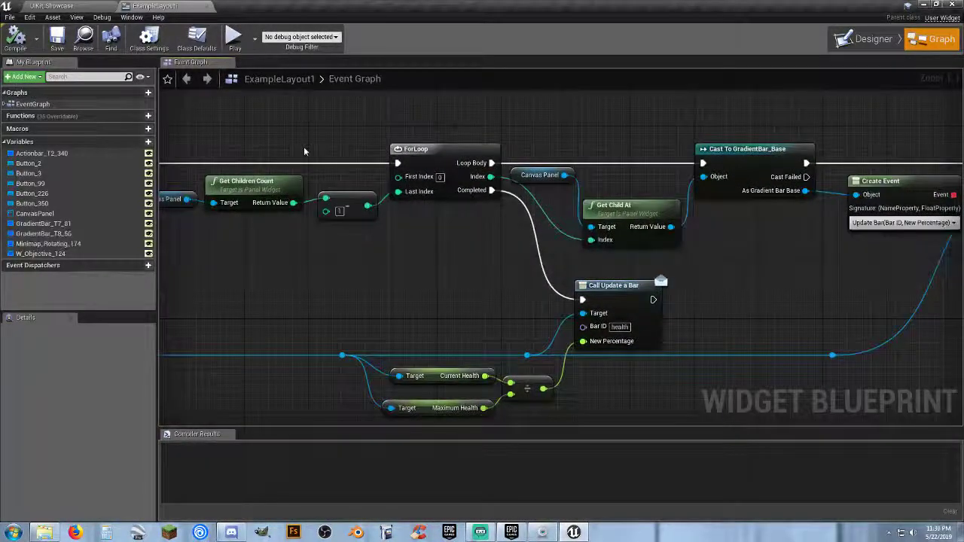
pyautogui.click(208, 7)
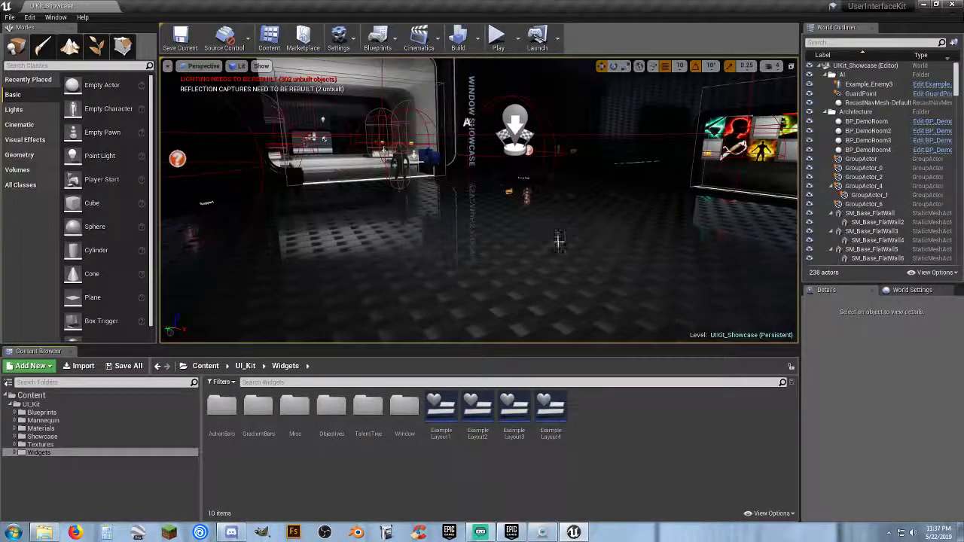
pyautogui.moveTo(568, 232); pyautogui.dragTo(226, 197, button='right')
pyautogui.press('w')
pyautogui.press('w')
pyautogui.press('w')
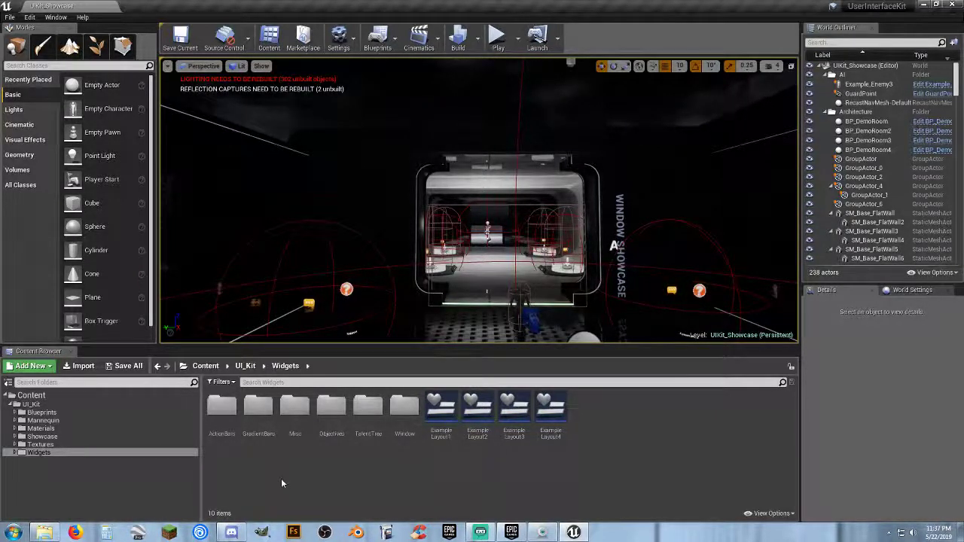
# - Browse the ActionBars, GradientBars, Misc, Objectives, TalentTree and Window subfolders of Widgets, and collapse the Widgets folder
pyautogui.click(15, 455)
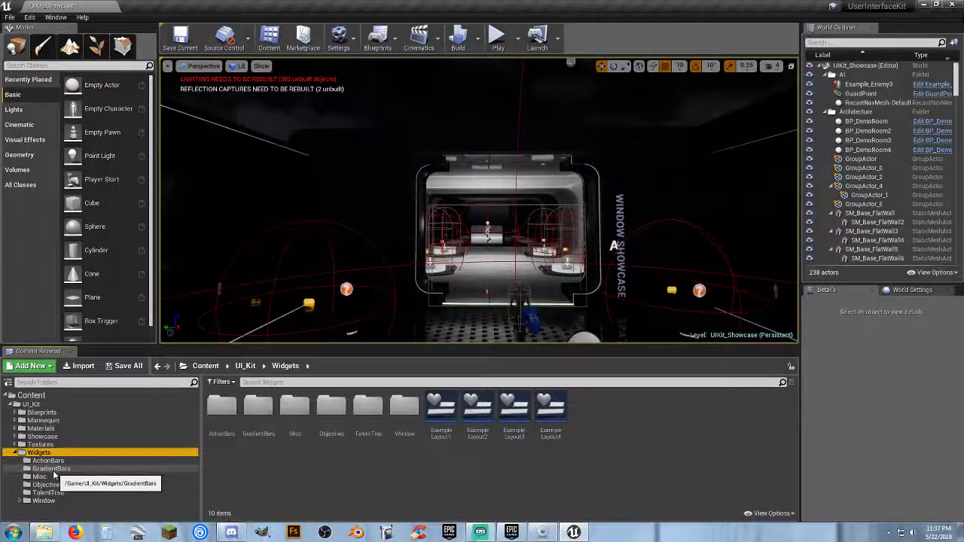
pyautogui.click(62, 461)
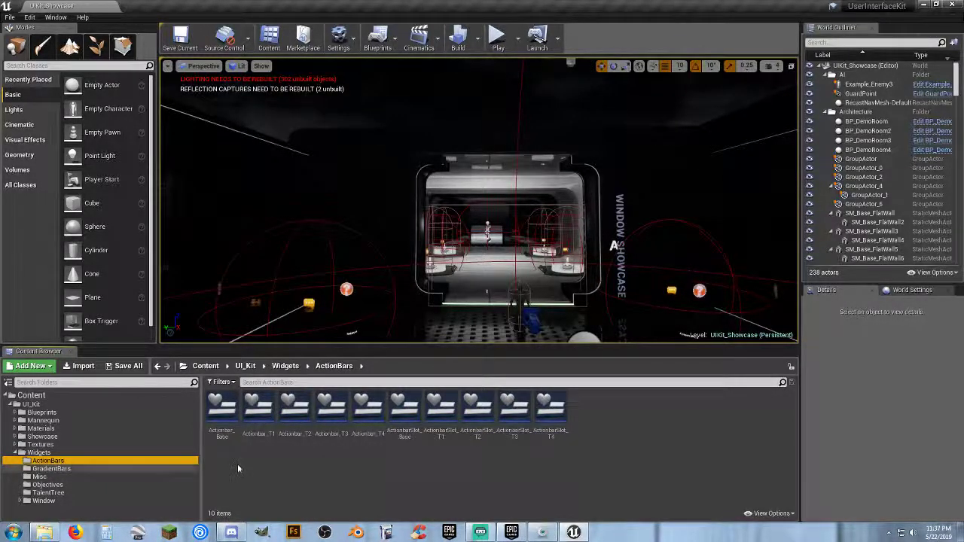
pyautogui.click(54, 468)
pyautogui.click(50, 478)
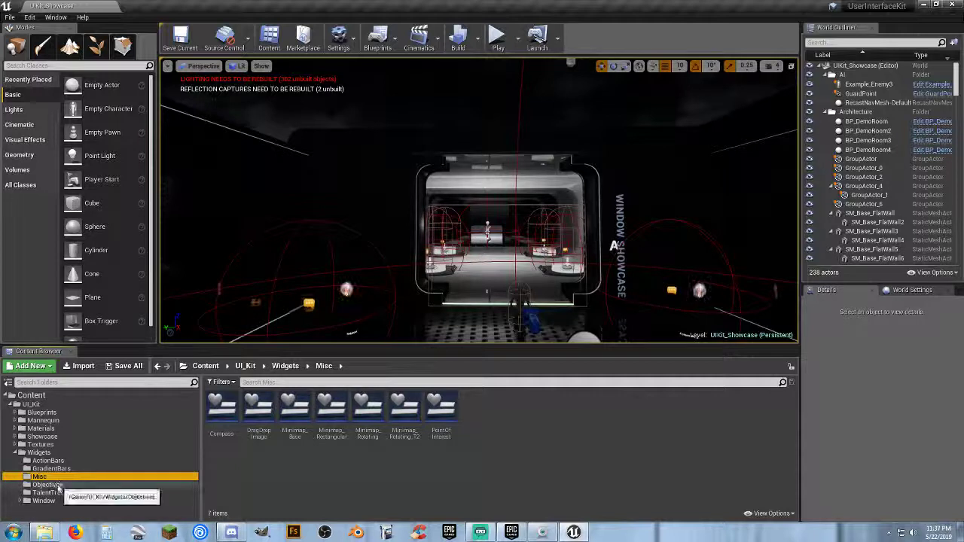
pyautogui.click(59, 485)
pyautogui.click(60, 494)
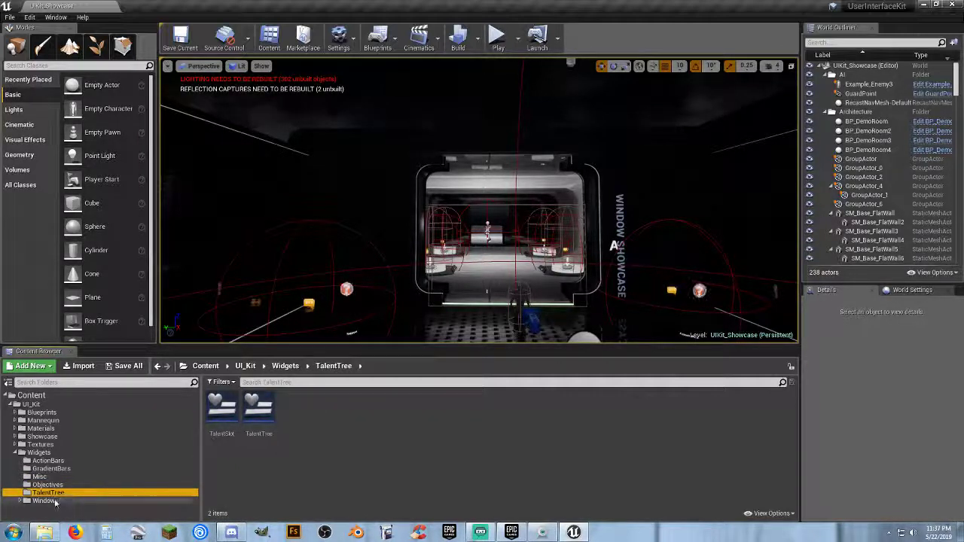
pyautogui.click(34, 502)
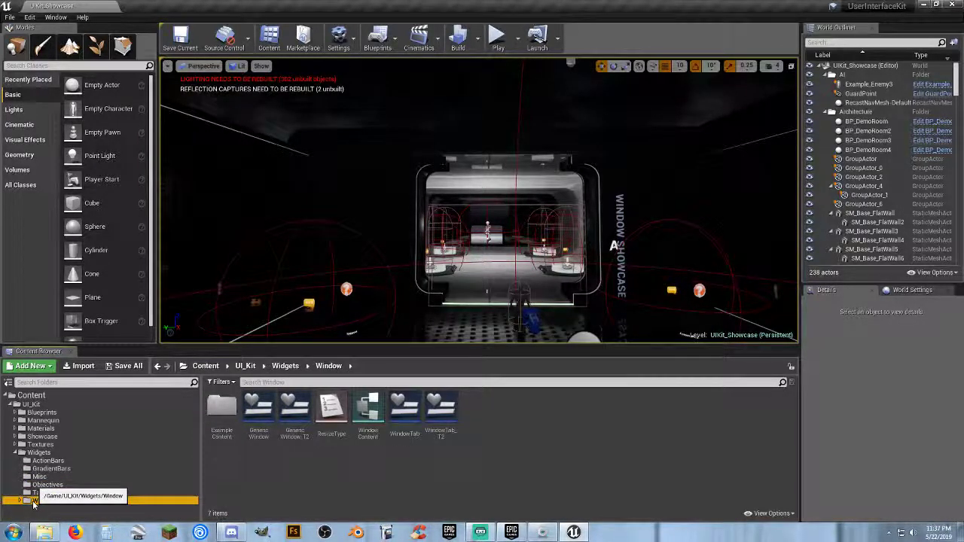
pyautogui.click(16, 453)
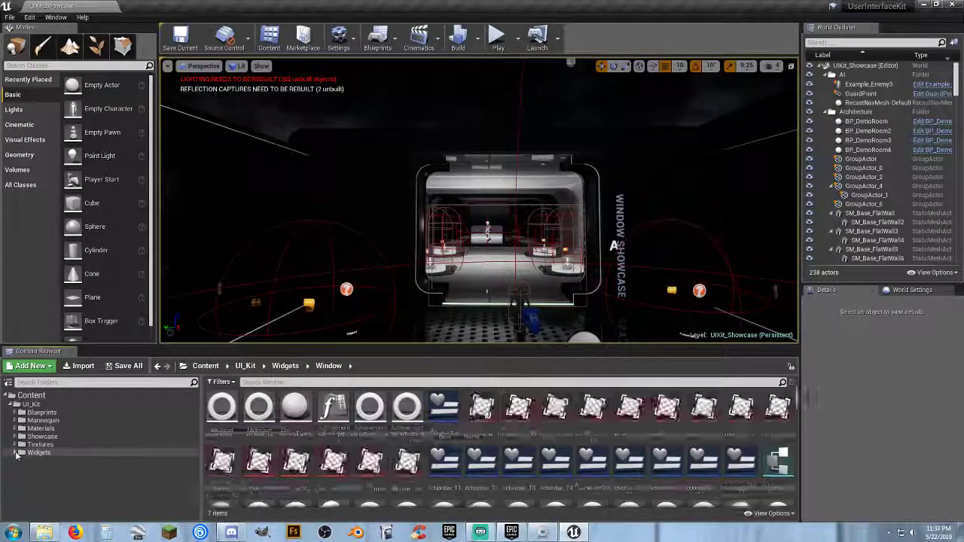
# - Open the Textures folder of UI_Kit and look over its subfolders and the minimap render target
pyautogui.click(28, 445)
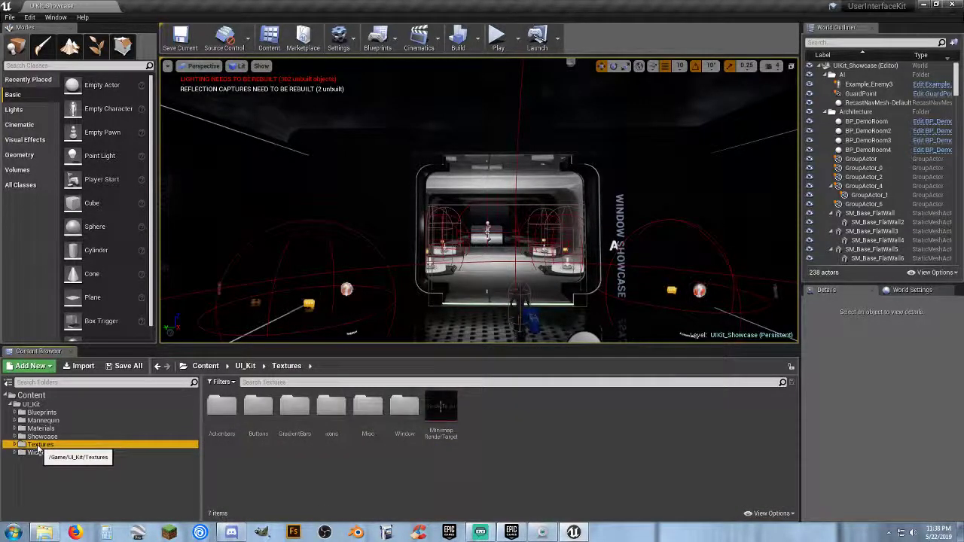
pyautogui.moveTo(450, 437)
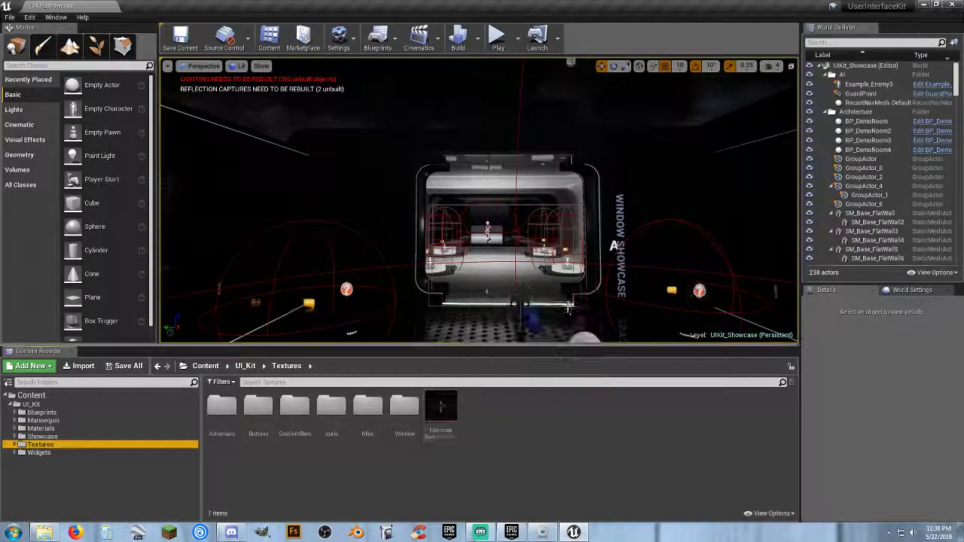
pyautogui.moveTo(656, 247); pyautogui.dragTo(612, 241, button='right')
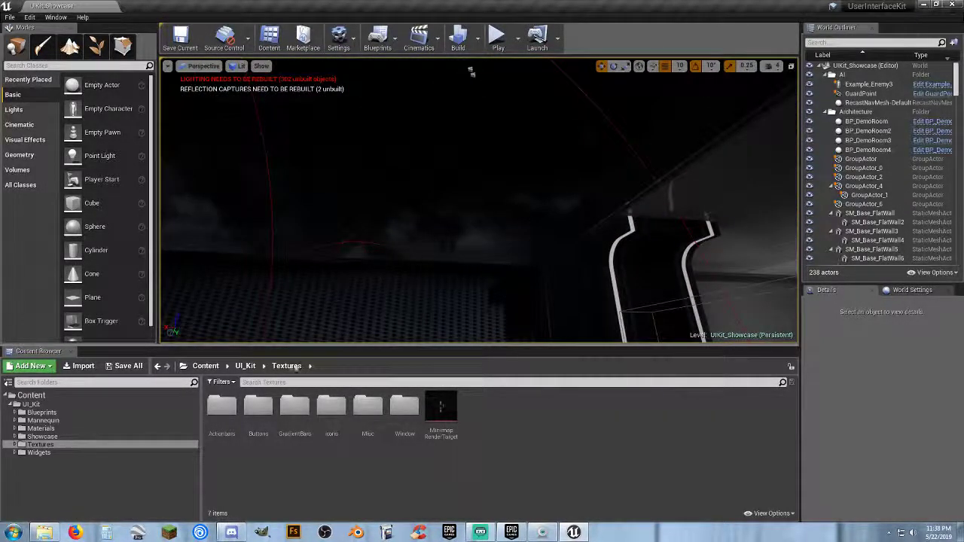
# - Expand the Blueprints and Mannequin folders and view the Mannequin's Animations and Character subfolders
pyautogui.click(15, 413)
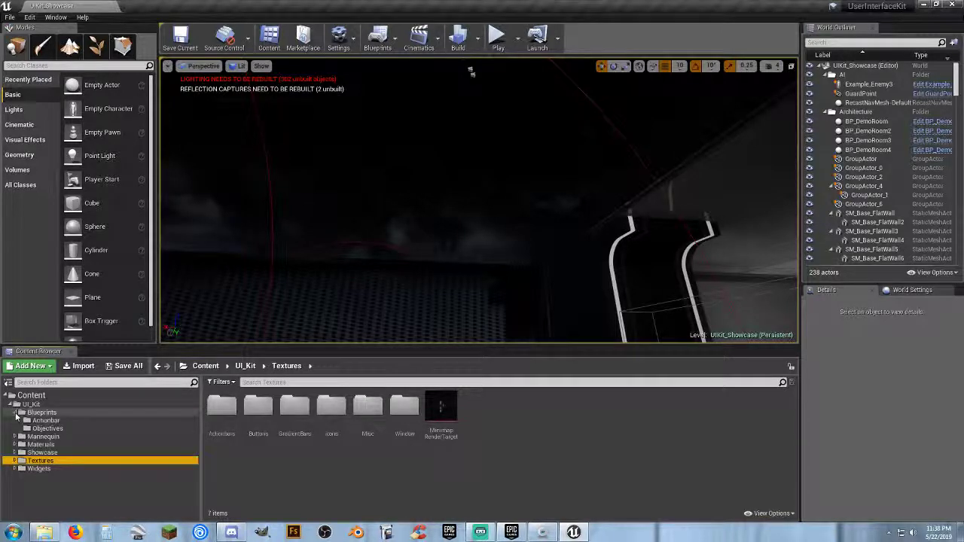
pyautogui.click(15, 437)
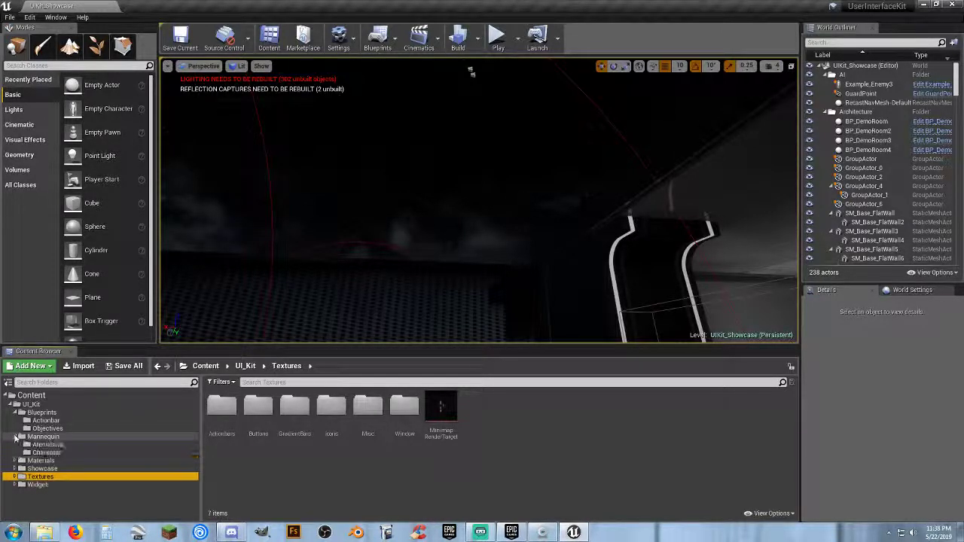
pyautogui.click(38, 438)
pyautogui.click(46, 445)
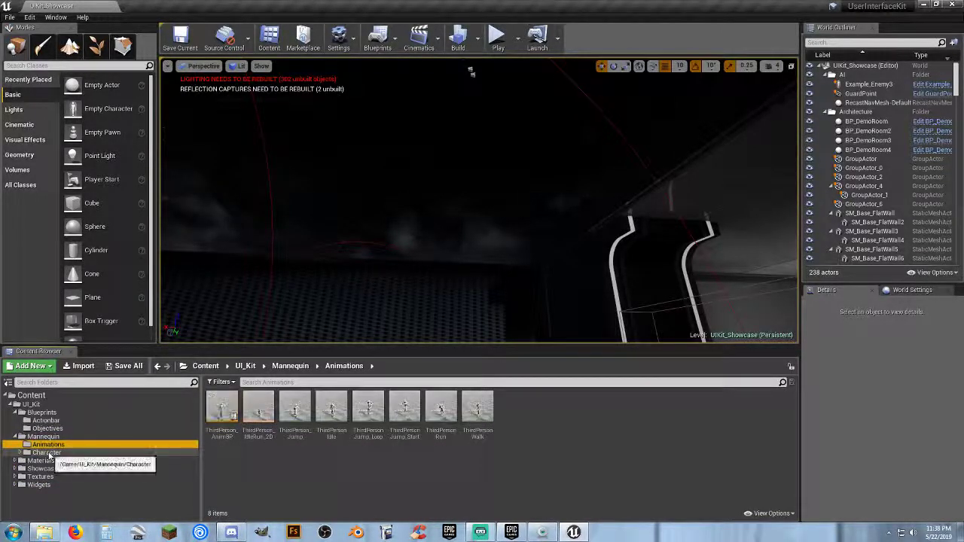
pyautogui.click(47, 453)
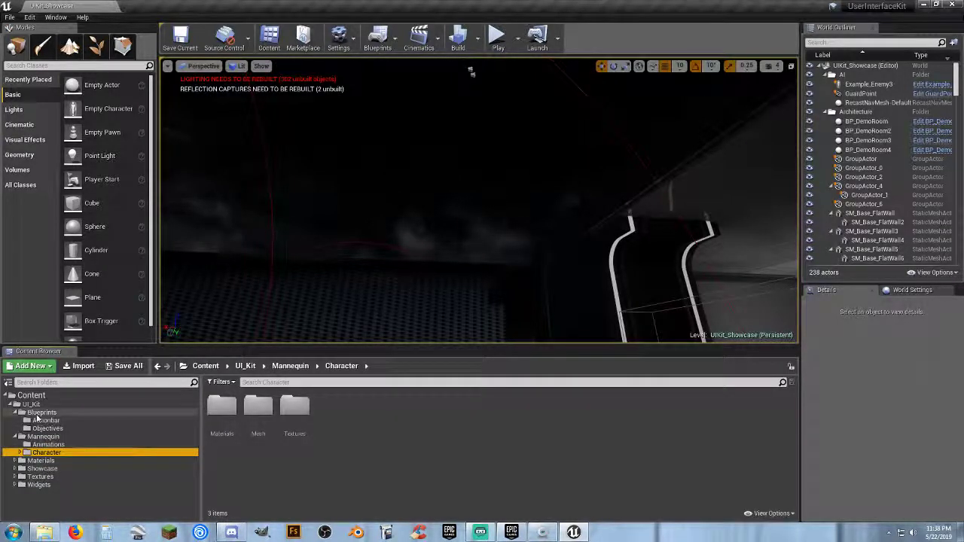
# - Browse the Blueprints folder with its Objectives and Actionbar subfolders, and look through the Mannequin subfolders again
pyautogui.click(39, 414)
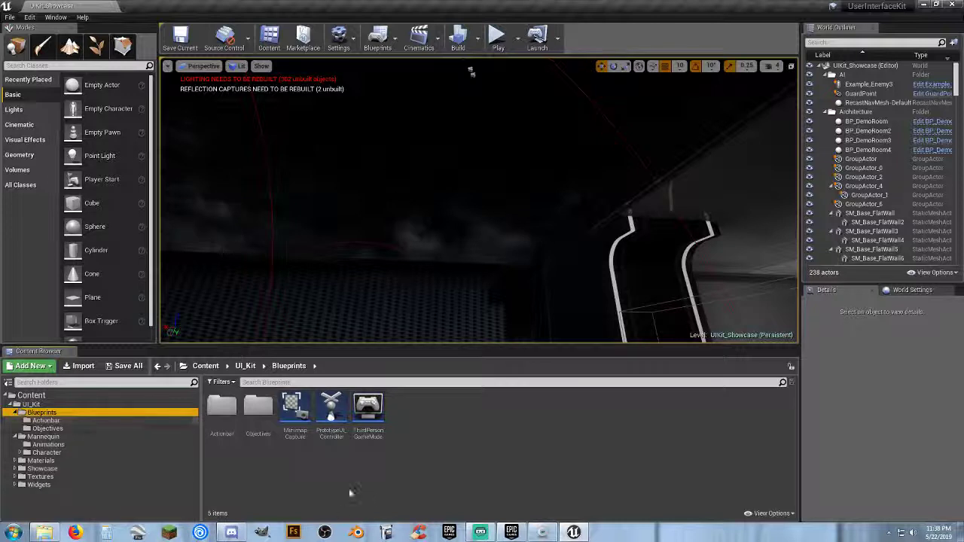
pyautogui.click(53, 429)
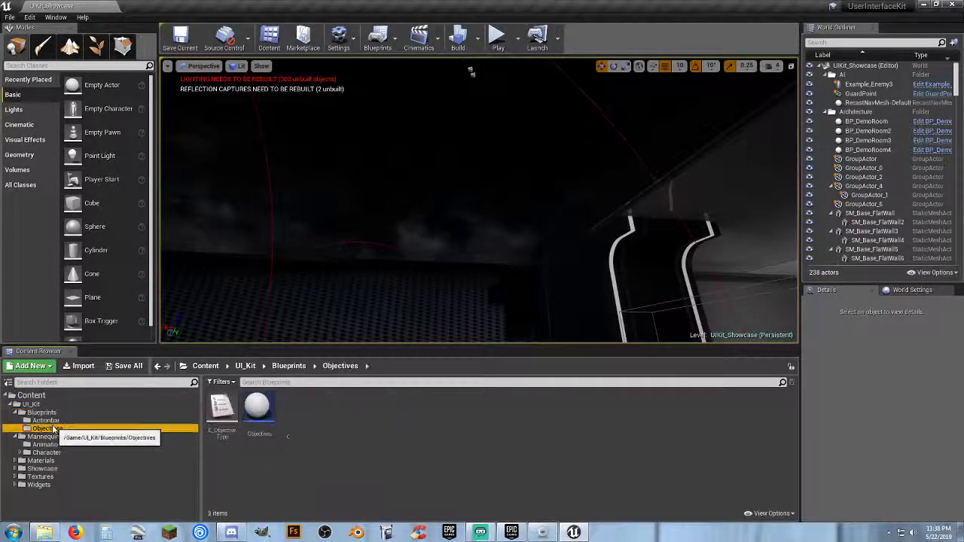
pyautogui.click(45, 421)
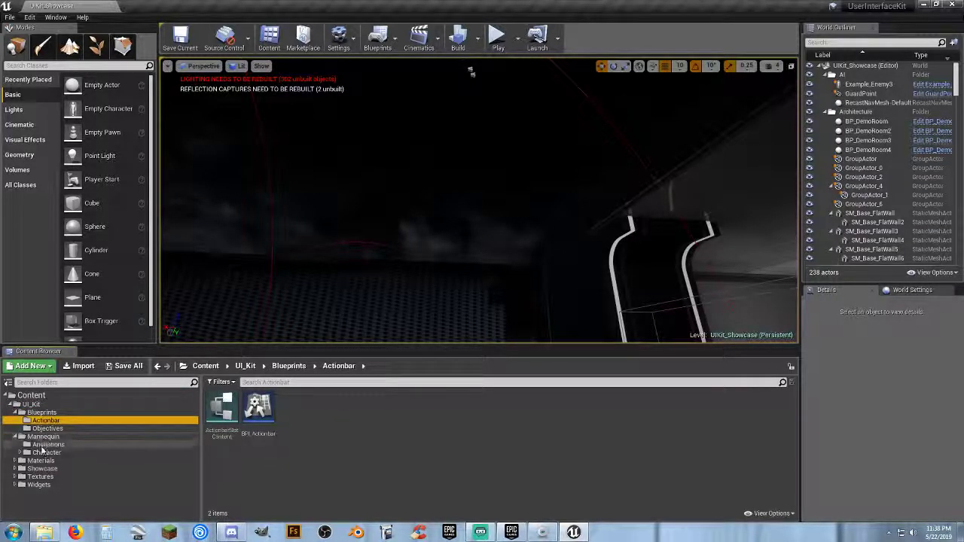
pyautogui.click(45, 437)
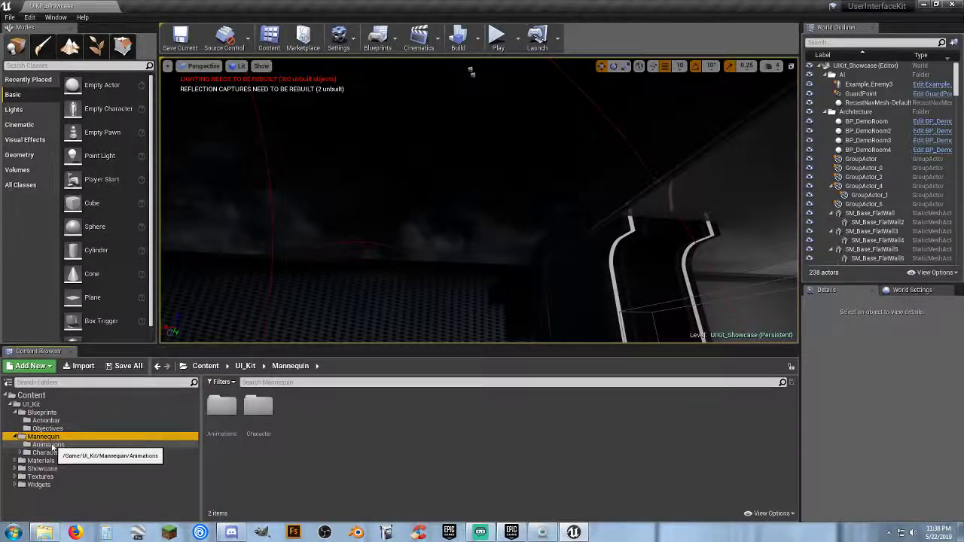
pyautogui.click(52, 445)
pyautogui.click(44, 437)
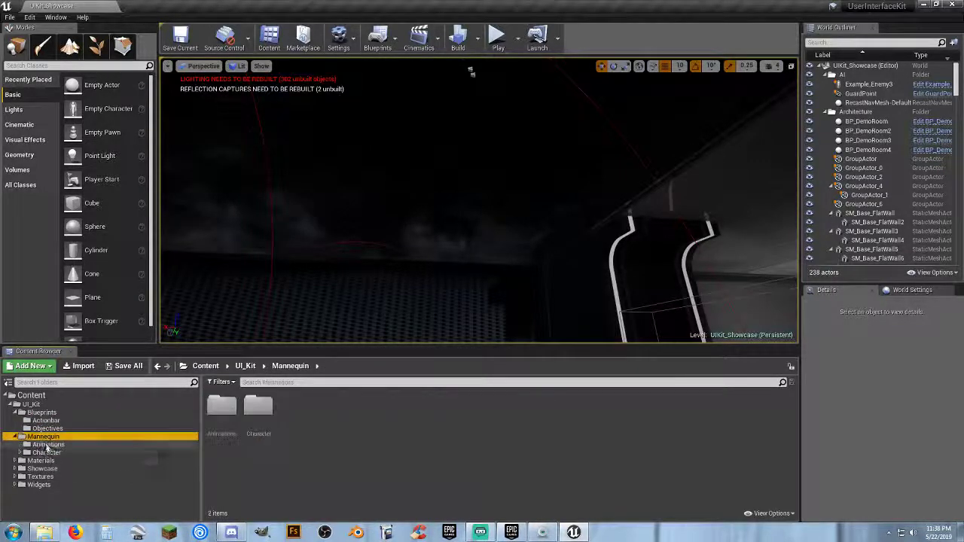
pyautogui.click(53, 453)
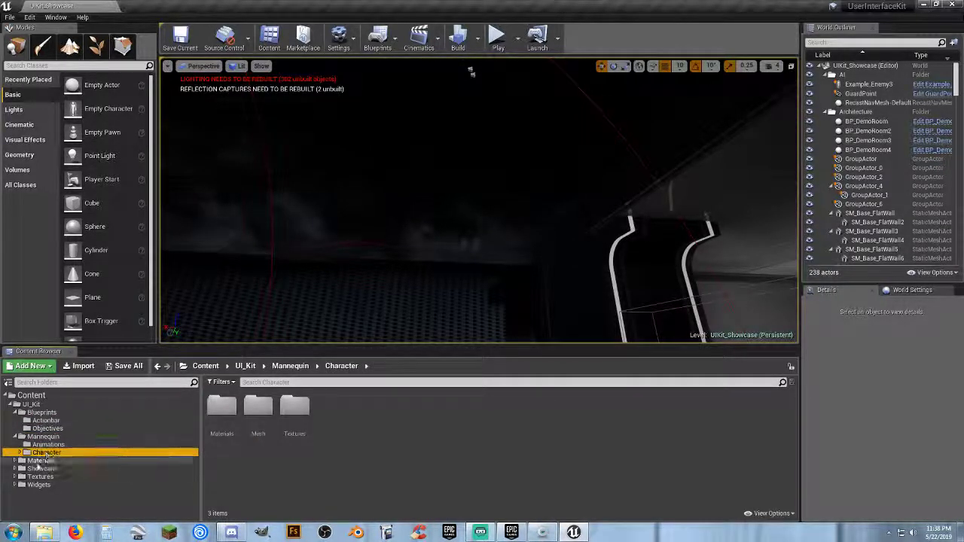
# - Expand the Showcase folder and open the Example_Character blueprint from its Blueprints subfolder
pyautogui.click(14, 469)
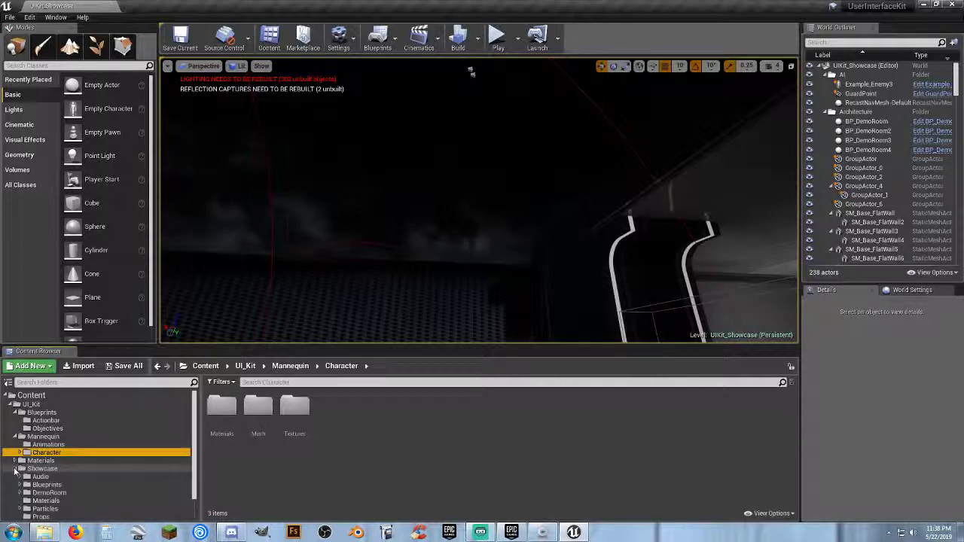
pyautogui.scroll(-1, 16, 466)
pyautogui.click(30, 460)
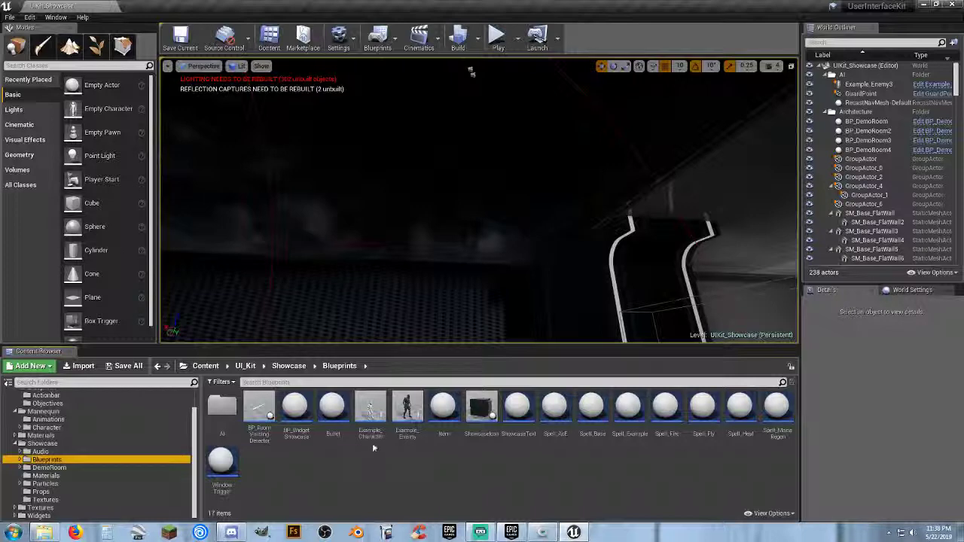
pyautogui.doubleClick(371, 422)
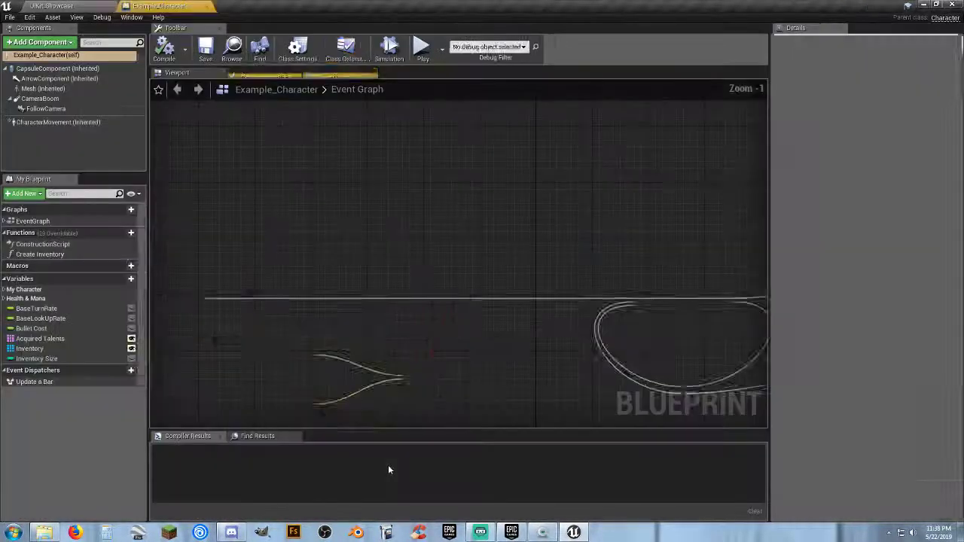
# - Examine the Event AnyDamage chain from the Shielded check through setting Current Health to Call Update a Bar
pyautogui.moveTo(536, 398); pyautogui.dragTo(541, 304, button='right')
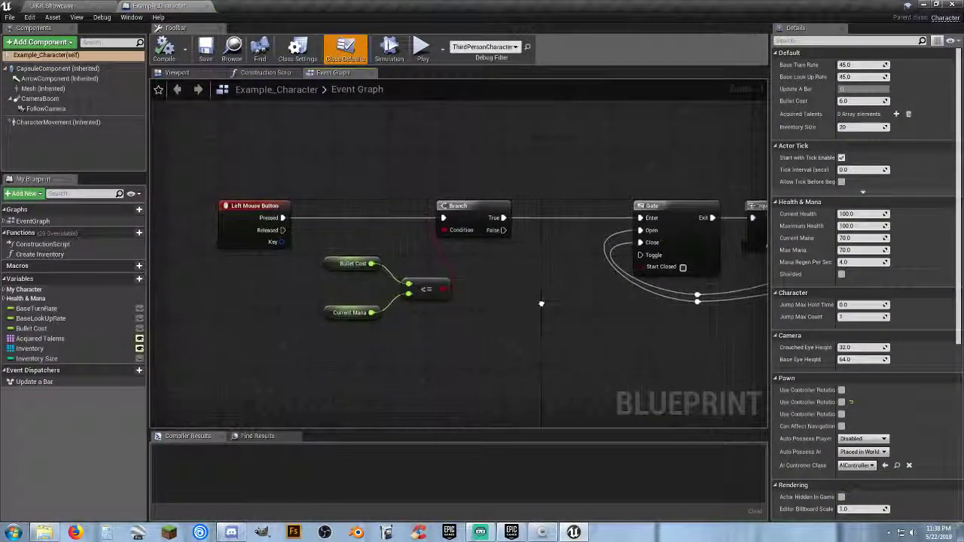
pyautogui.scroll(-8, 541, 303)
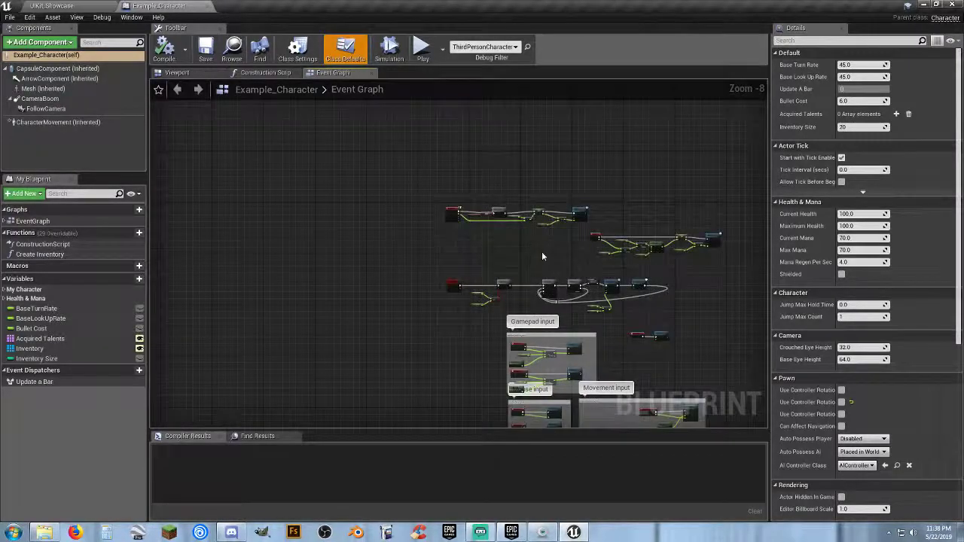
pyautogui.moveTo(541, 257); pyautogui.dragTo(501, 306, button='right')
pyautogui.scroll(6, 467, 325)
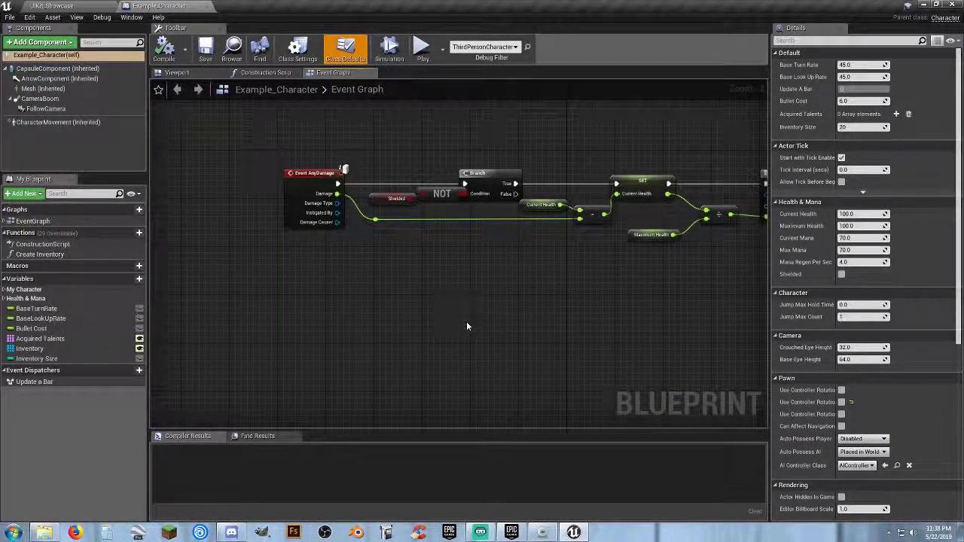
pyautogui.moveTo(609, 282); pyautogui.dragTo(496, 229, button='right')
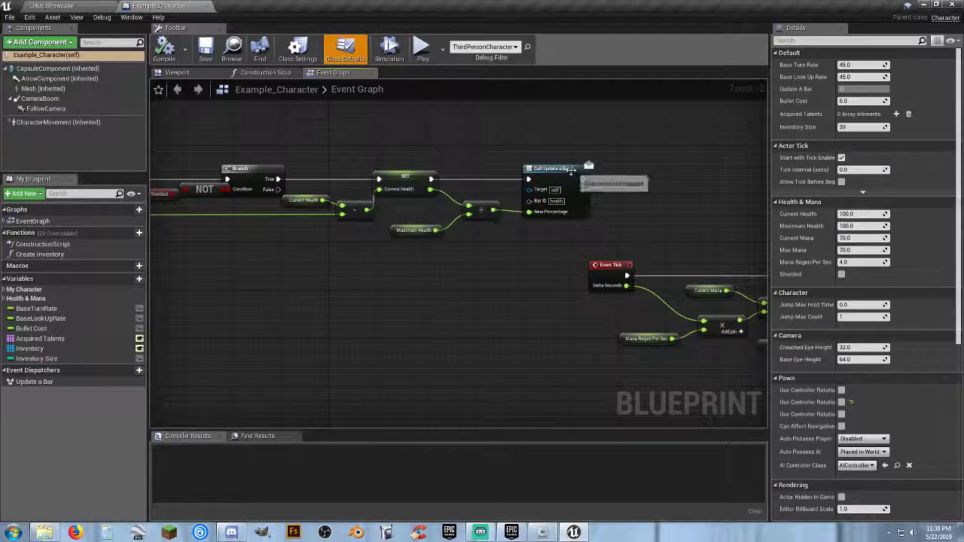
pyautogui.moveTo(580, 243); pyautogui.dragTo(595, 246, button='right')
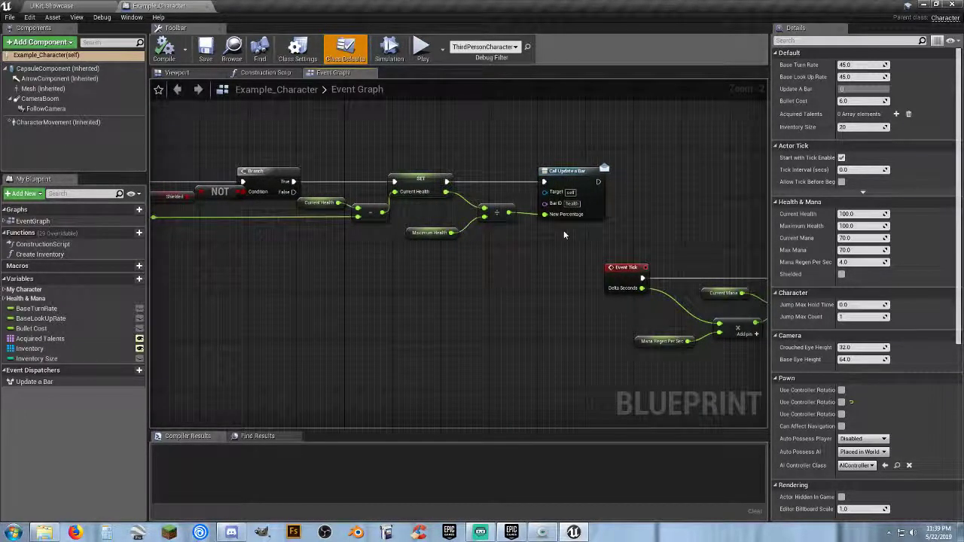
# - Examine the Event Tick mana regeneration nodes and the Left Mouse Button chain leading to Fire Bullet
pyautogui.moveTo(560, 305); pyautogui.dragTo(679, 297, button='right')
pyautogui.moveTo(680, 296); pyautogui.dragTo(200, 181)
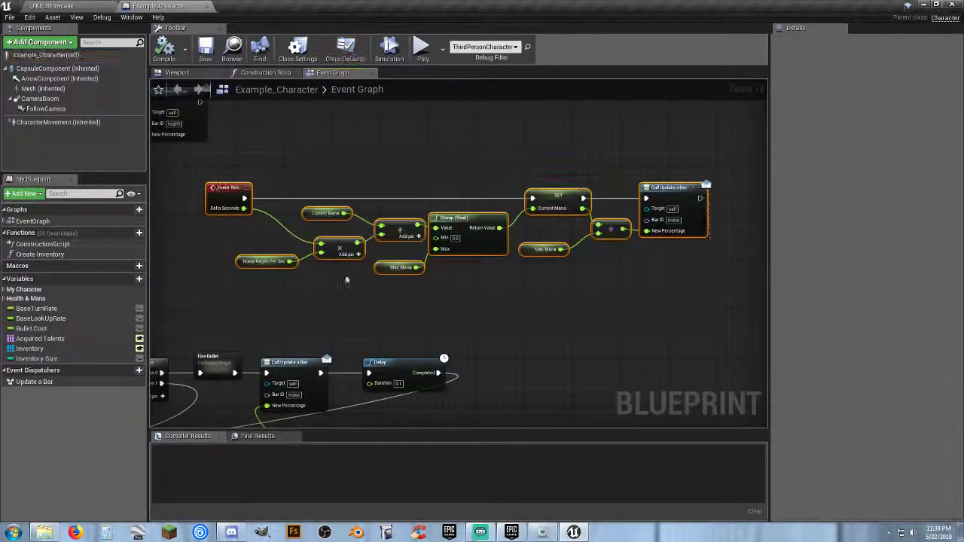
pyautogui.click(466, 309)
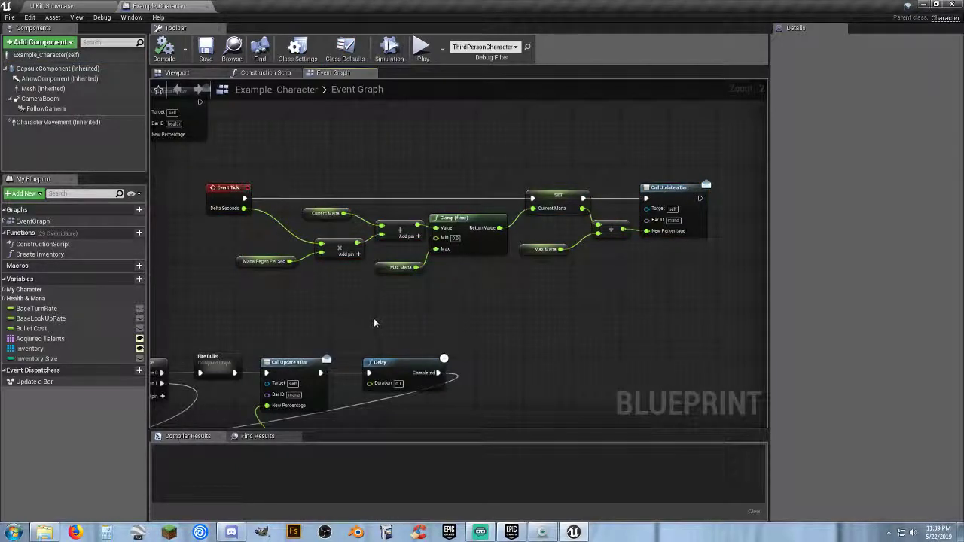
pyautogui.moveTo(349, 316); pyautogui.dragTo(768, 158, button='right')
pyautogui.moveTo(369, 155); pyautogui.dragTo(367, 128, button='right')
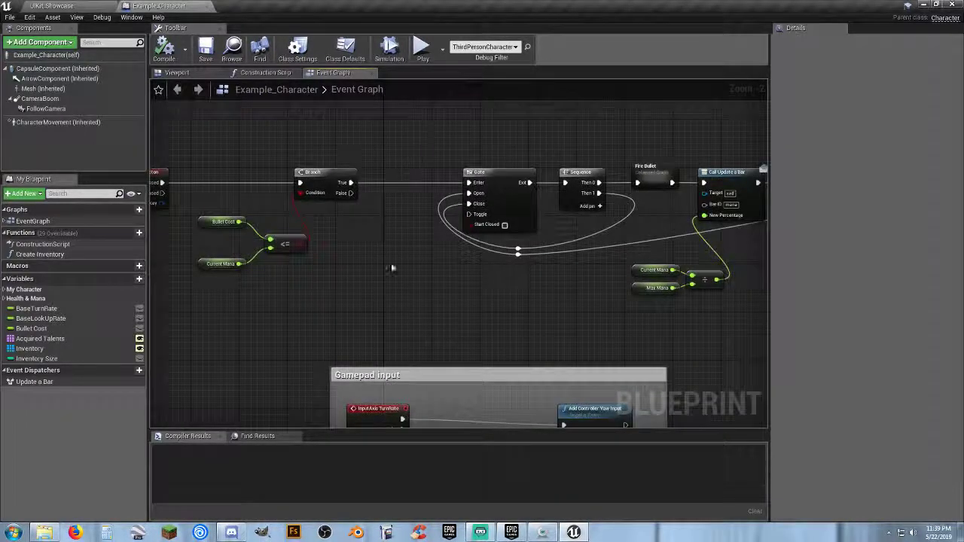
# - Examine the Gamepad, Mouse, Movement, Jump and Touch input groups of the Event Graph
pyautogui.moveTo(525, 312); pyautogui.dragTo(500, 97, button='right')
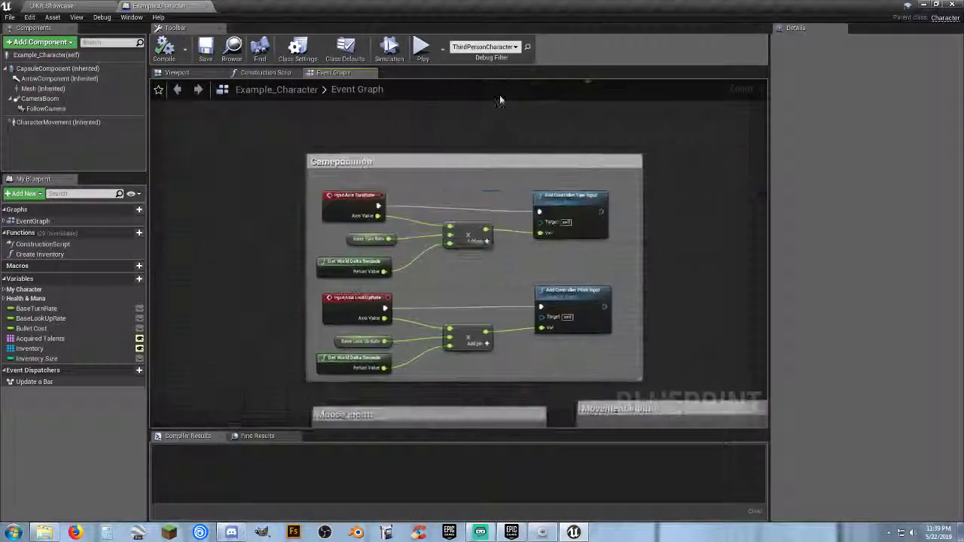
pyautogui.moveTo(677, 323); pyautogui.dragTo(652, 104, button='right')
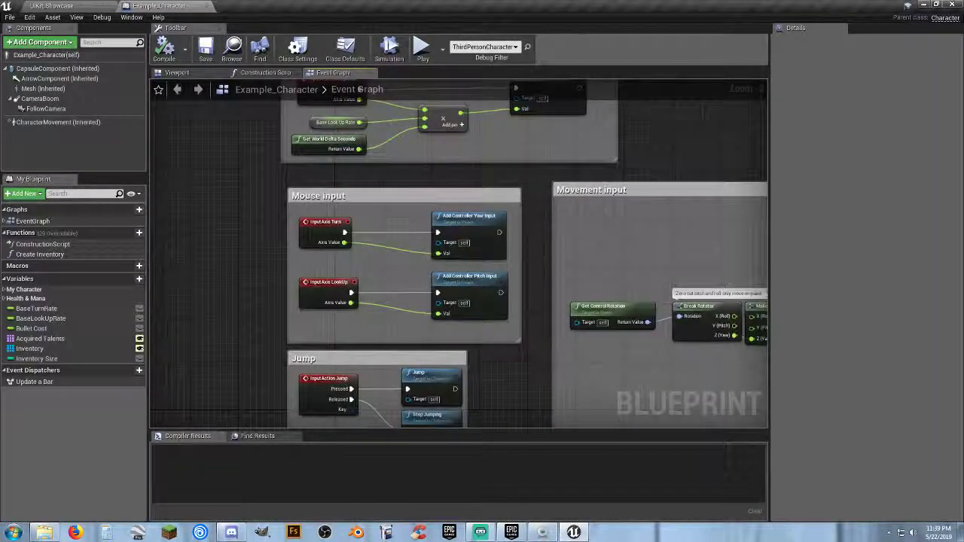
pyautogui.moveTo(533, 377); pyautogui.dragTo(473, 176, button='right')
pyautogui.scroll(-7, 600, 339)
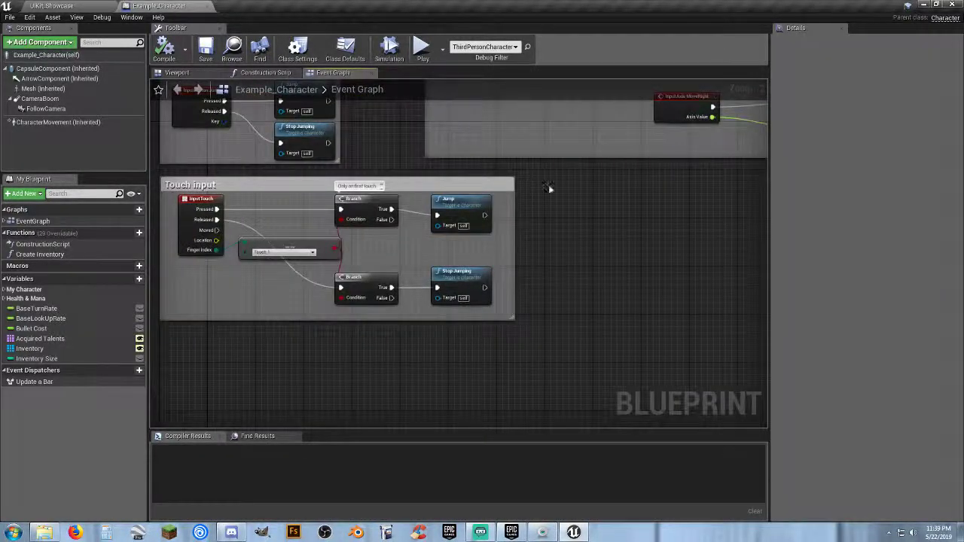
pyautogui.moveTo(577, 346); pyautogui.dragTo(524, 394, button='right')
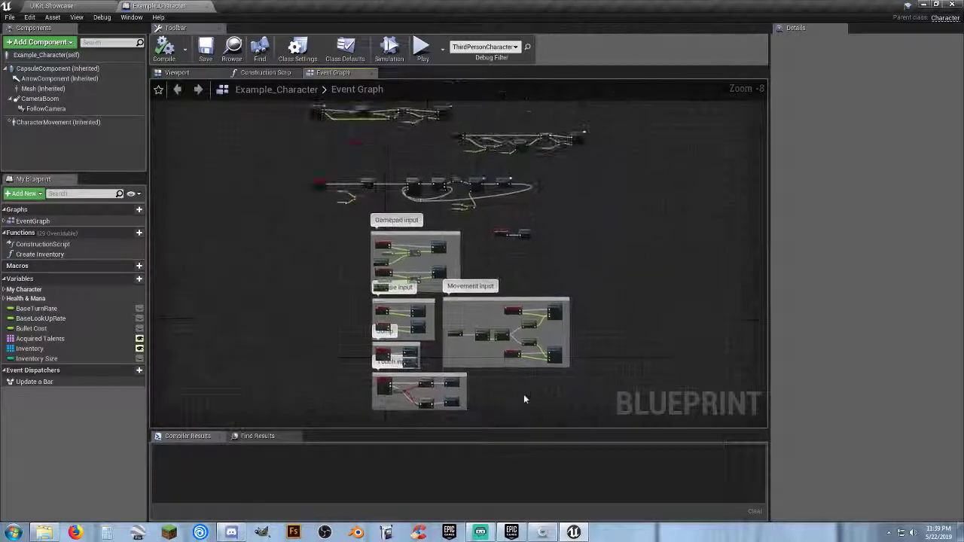
# - Inspect the Event BeginPlay and Create Inventory nodes and the end of the Fire Bullet chain
pyautogui.scroll(6, 520, 244)
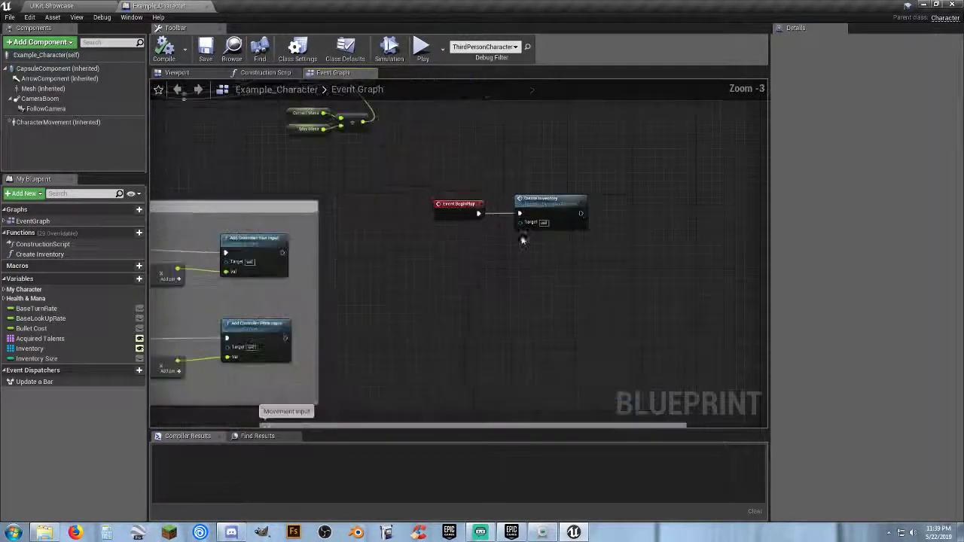
pyautogui.moveTo(485, 233); pyautogui.dragTo(450, 269, button='right')
pyautogui.click(501, 229)
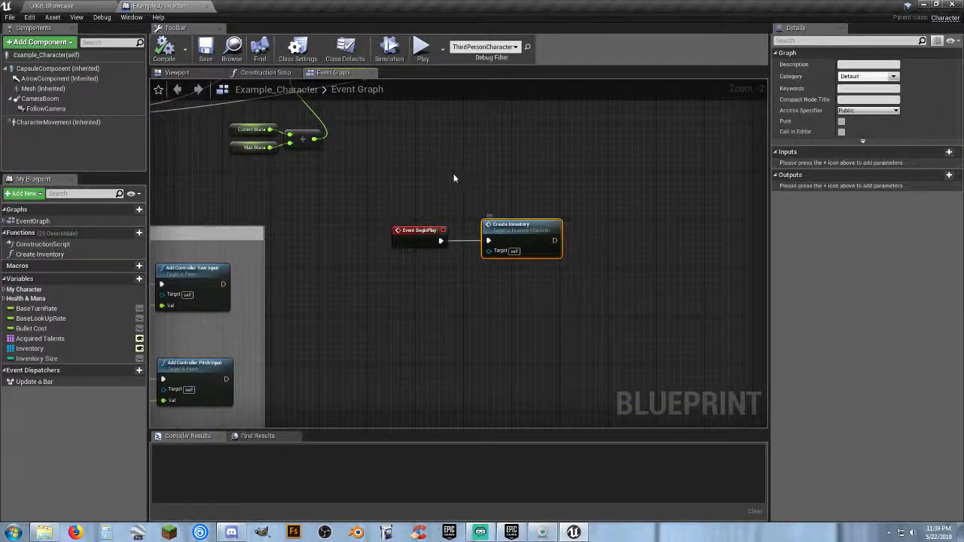
pyautogui.moveTo(457, 179); pyautogui.dragTo(583, 333, button='right')
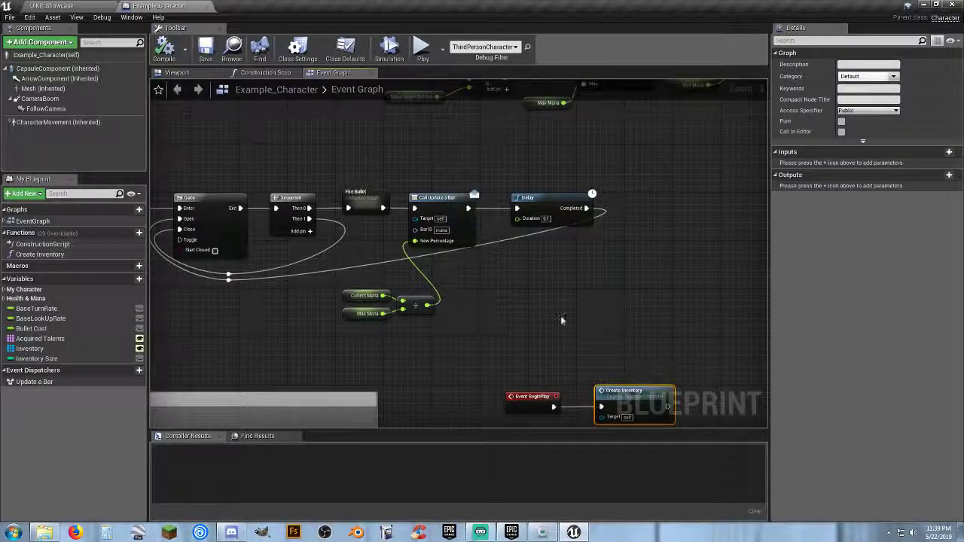
pyautogui.click(536, 332)
# - Look over the whole Event Graph again and select the Create Inventory node after Event BeginPlay
pyautogui.scroll(-1, 504, 310)
pyautogui.moveTo(220, 311); pyautogui.dragTo(328, 214, button='right')
pyautogui.scroll(-5, 440, 271)
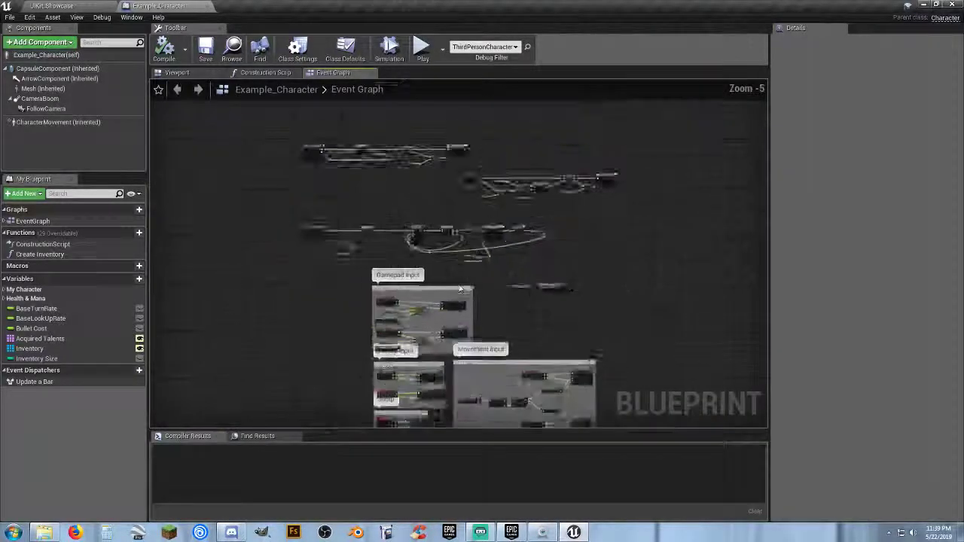
pyautogui.moveTo(553, 344); pyautogui.dragTo(482, 332, button='right')
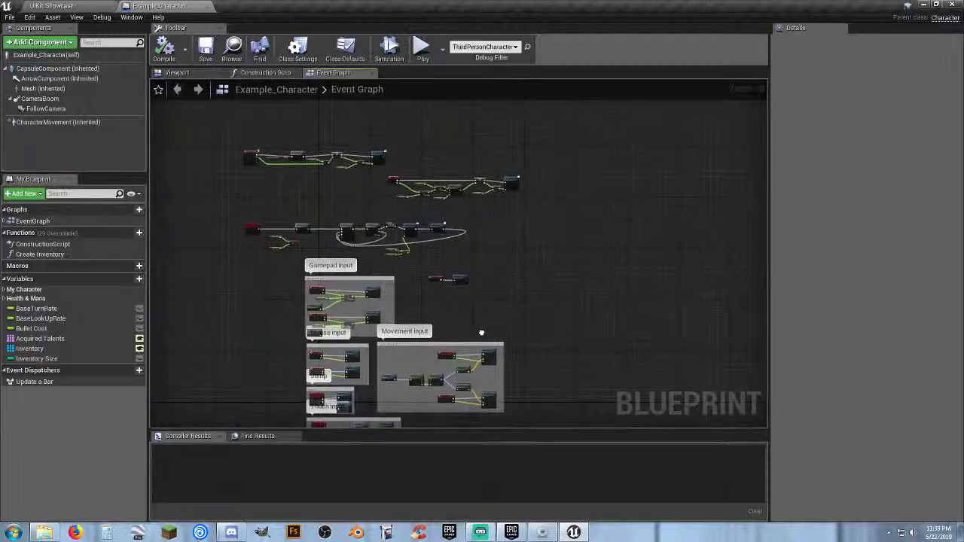
pyautogui.scroll(5, 452, 290)
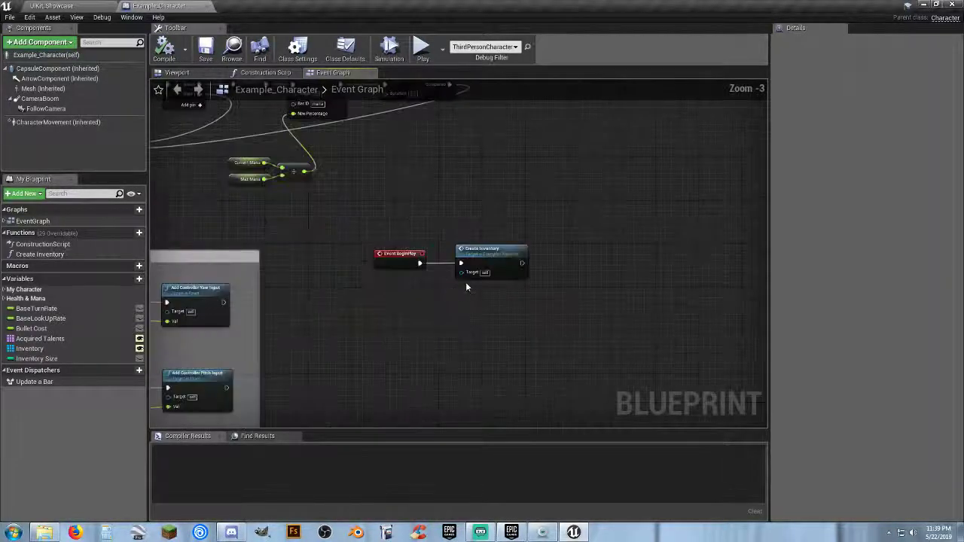
pyautogui.click(493, 236)
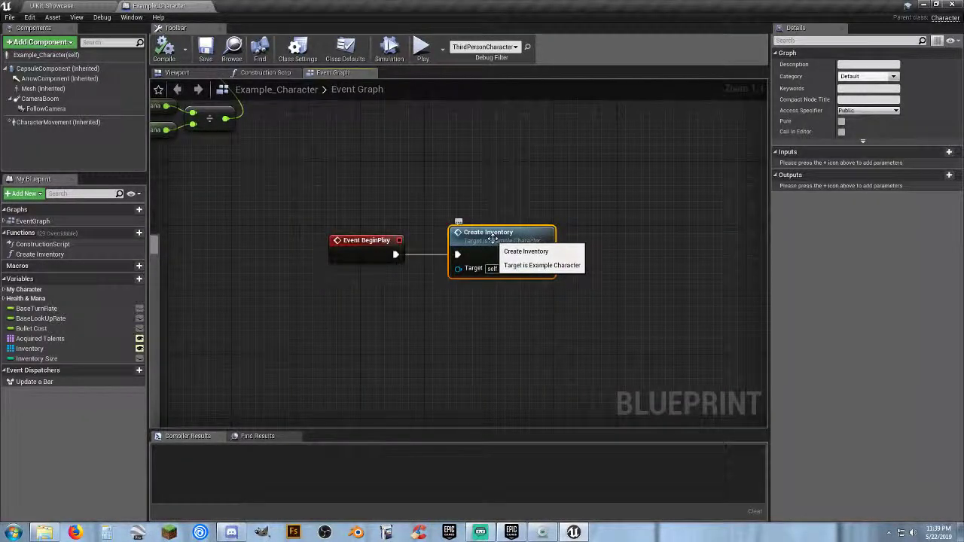
# - Open the Create Inventory function and examine its ForLoop, SpawnActor Item and Inventory add nodes
pyautogui.doubleClick(493, 236)
pyautogui.moveTo(194, 395); pyautogui.dragTo(231, 346, button='right')
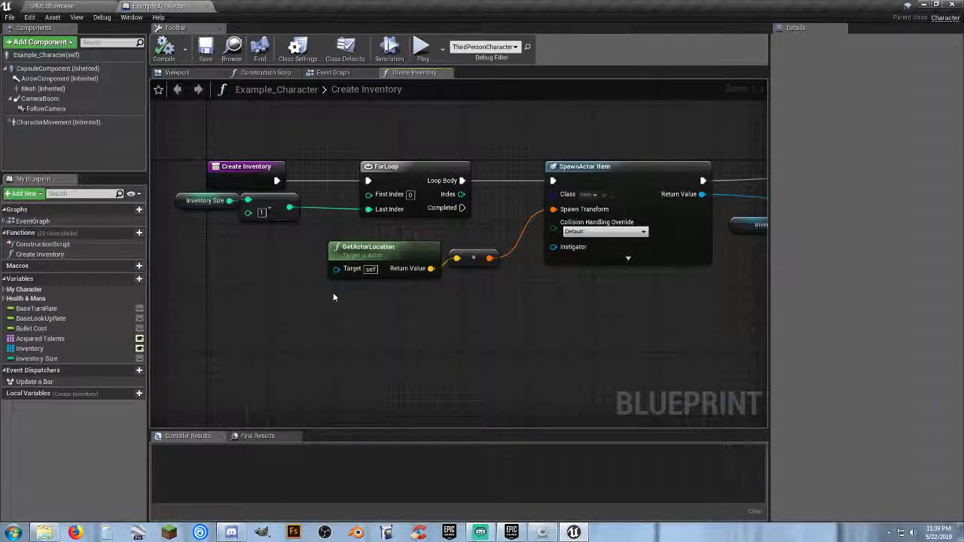
pyautogui.moveTo(657, 343)
pyautogui.mouseDown(button='right')
pyautogui.moveTo(607, 334)
pyautogui.moveTo(325, 338)
pyautogui.moveTo(625, 351)
pyautogui.mouseUp(button='right')
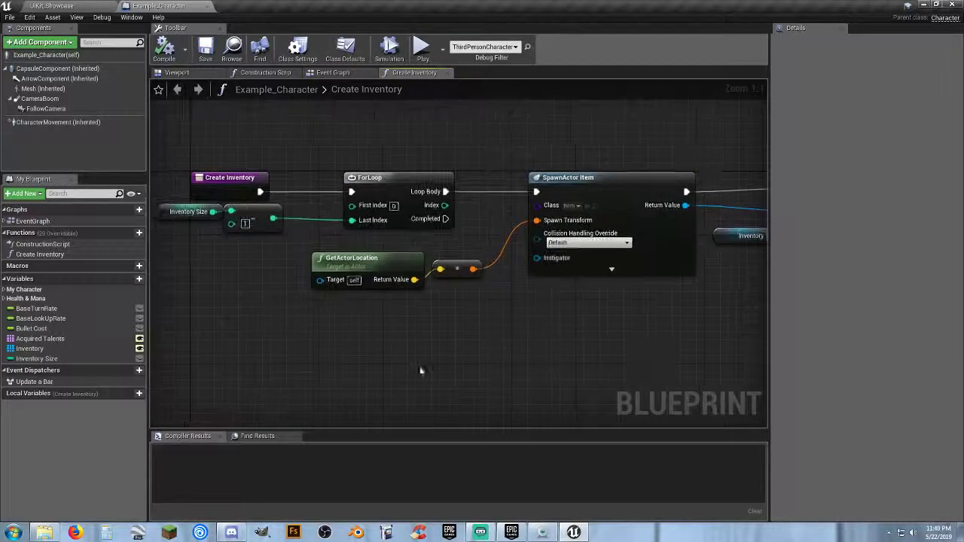
pyautogui.moveTo(424, 371)
pyautogui.mouseDown(button='right')
pyautogui.moveTo(477, 370)
pyautogui.moveTo(419, 376)
pyautogui.mouseUp(button='right')
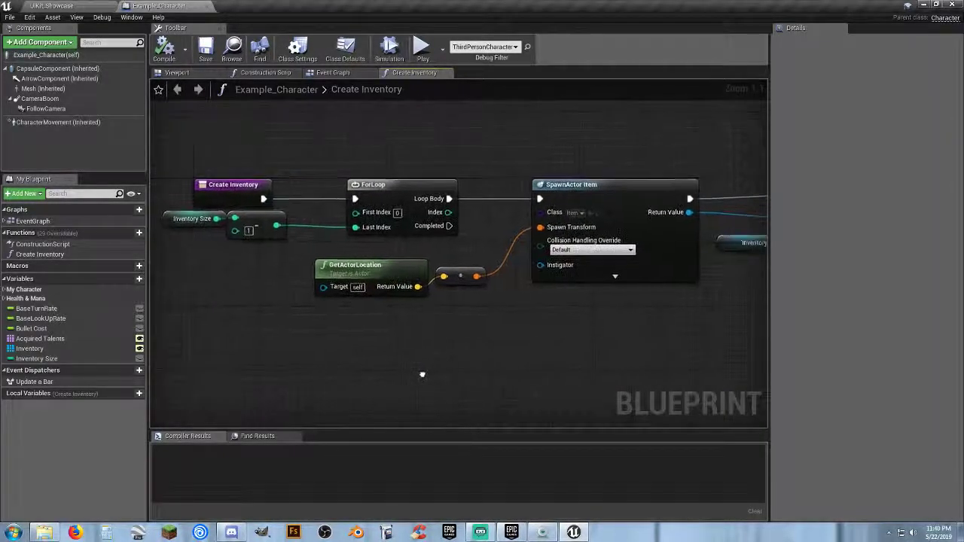
pyautogui.moveTo(596, 346); pyautogui.dragTo(531, 343, button='right')
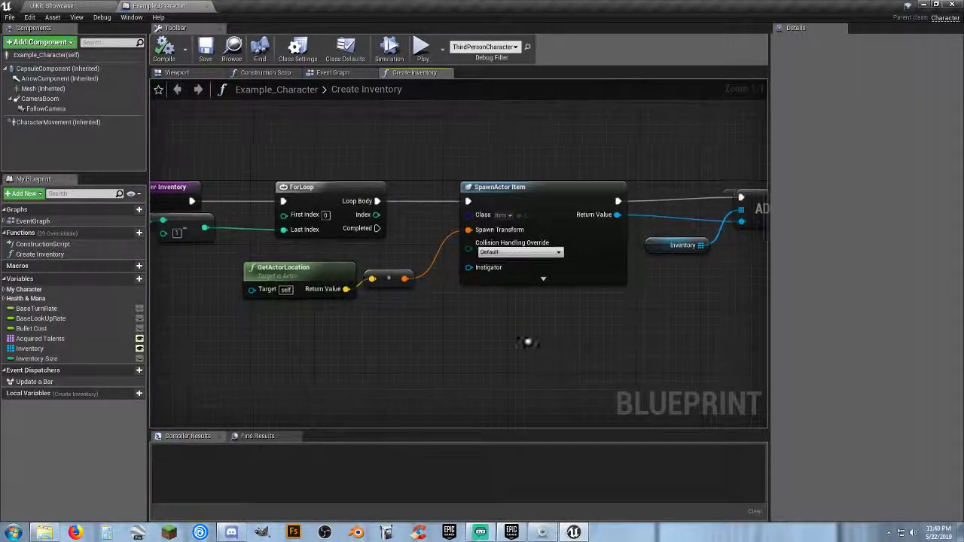
pyautogui.moveTo(525, 338); pyautogui.dragTo(604, 360, button='right')
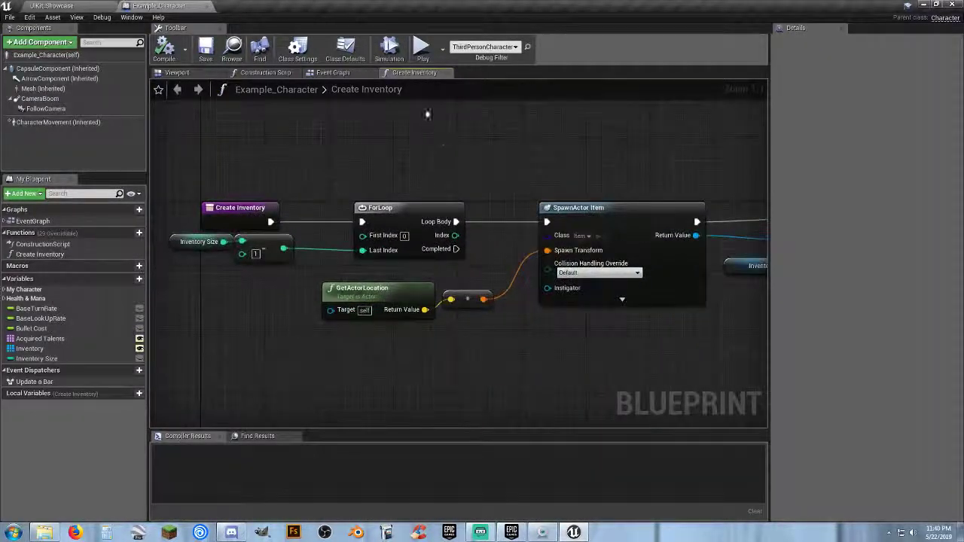
# - Close the Create Inventory graph and the Example_Character blueprint to return to the UIKit_Showcase level
pyautogui.click(447, 74)
pyautogui.moveTo(242, 194); pyautogui.dragTo(349, 286, button='right')
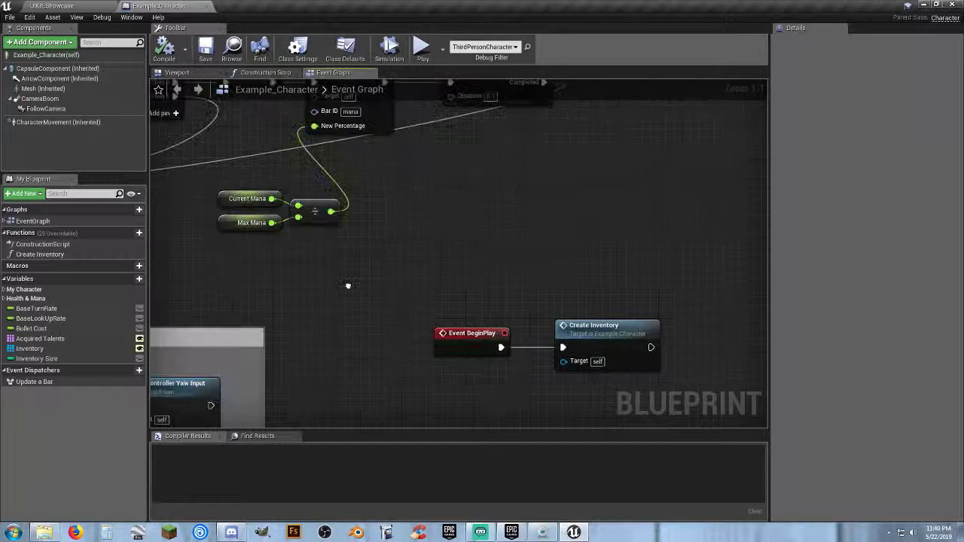
pyautogui.click(207, 7)
pyautogui.click(442, 475)
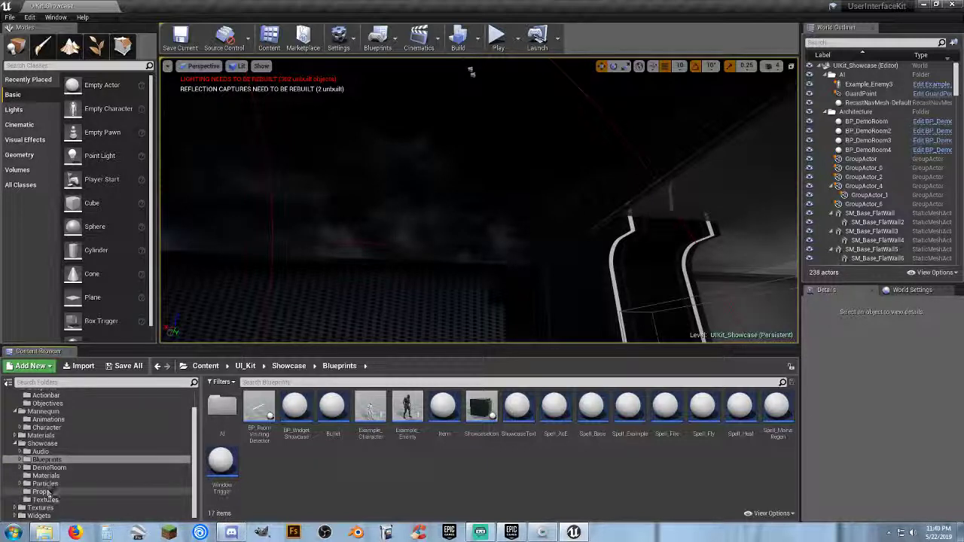
# - Browse the Blueprints Actionbar folder and the Mannequin Animations folder, and collapse the Mannequin folder
pyautogui.scroll(2, 91, 455)
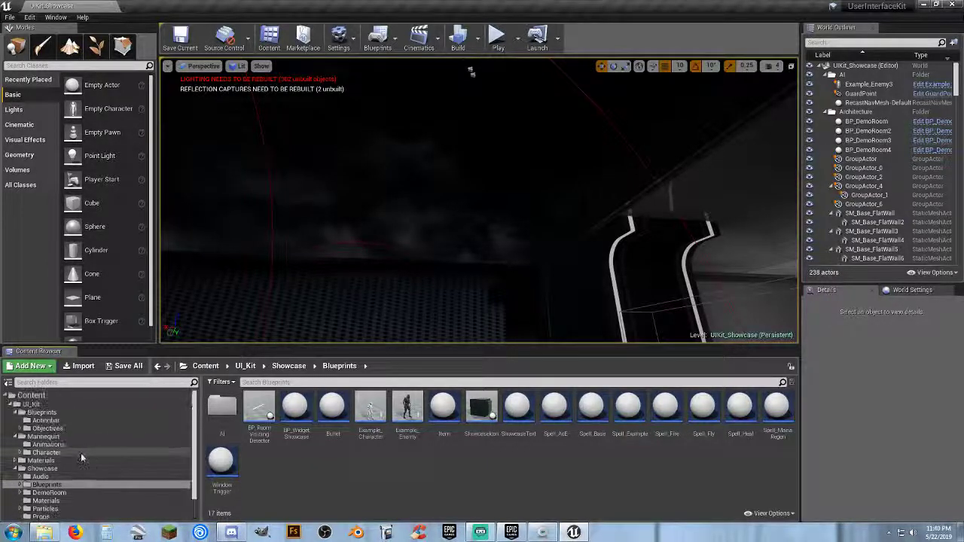
pyautogui.click(47, 429)
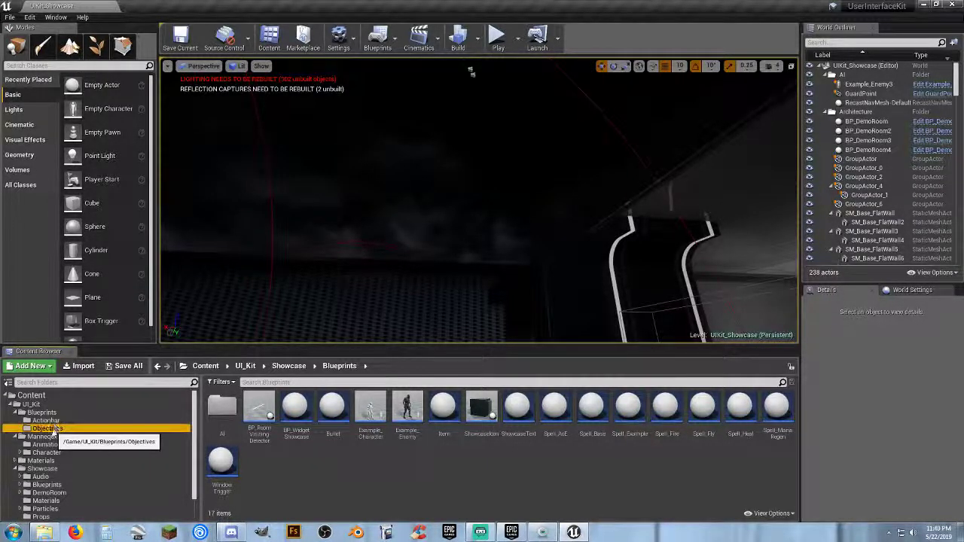
pyautogui.click(46, 420)
pyautogui.scroll(-1, 65, 468)
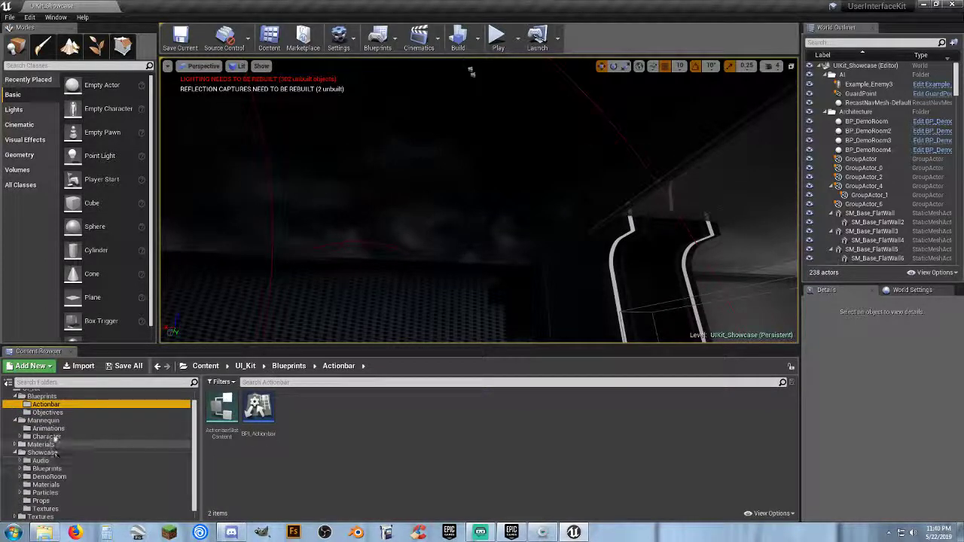
pyautogui.click(47, 428)
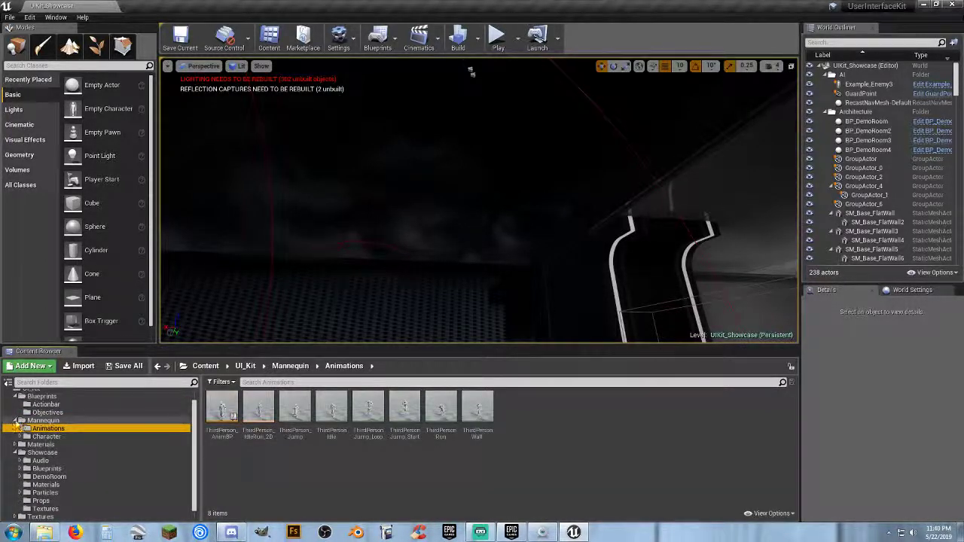
pyautogui.click(15, 421)
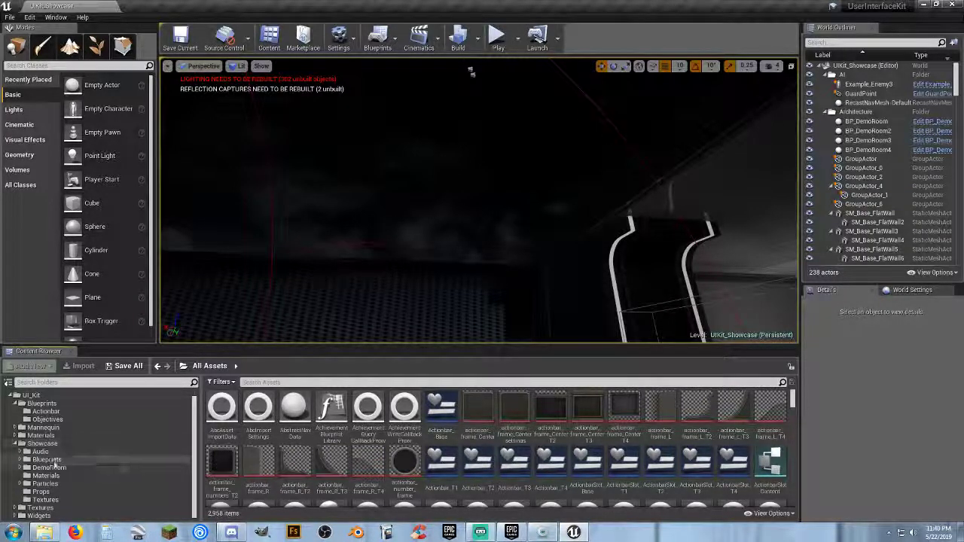
# - Look through the Showcase folder's Audio Physical_Materials, Materials and Particles contents
pyautogui.click(27, 452)
pyautogui.click(19, 452)
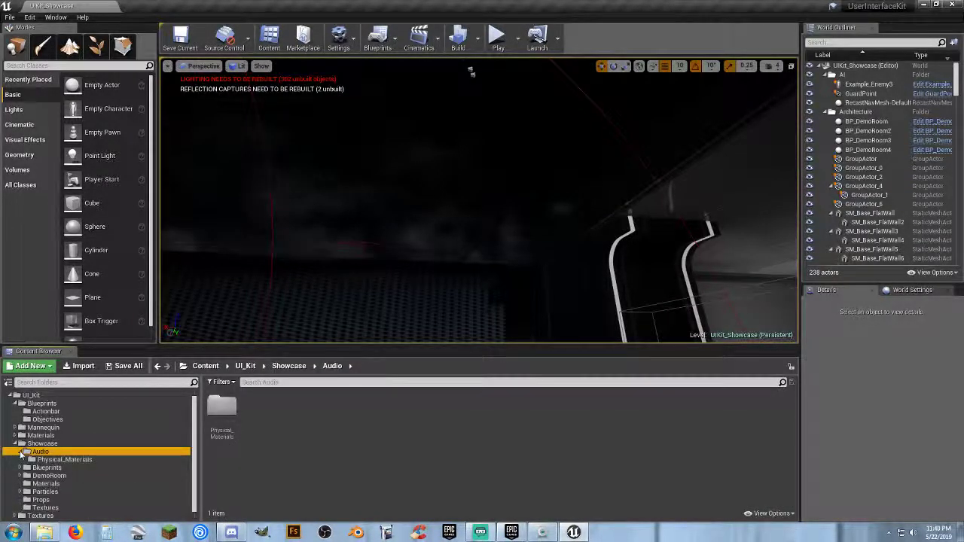
pyautogui.click(65, 453)
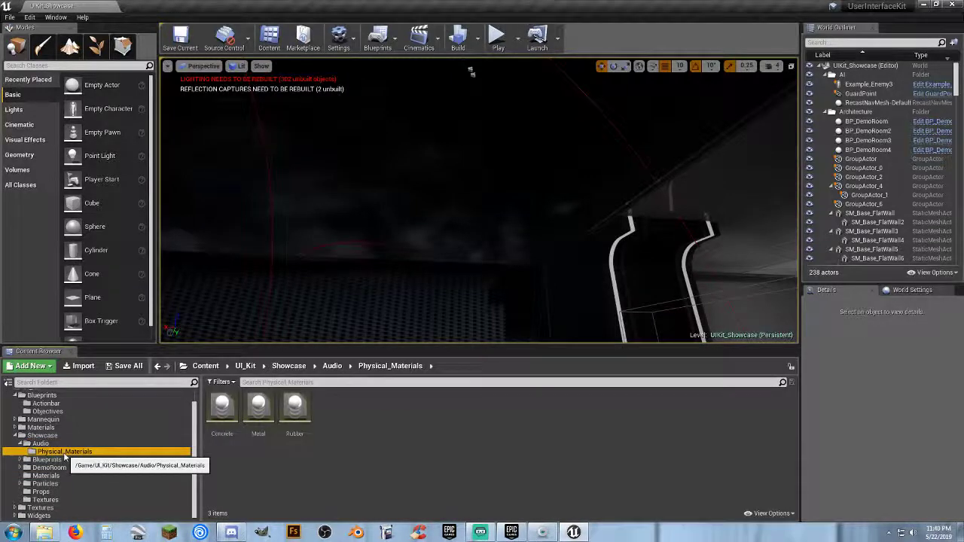
pyautogui.click(23, 443)
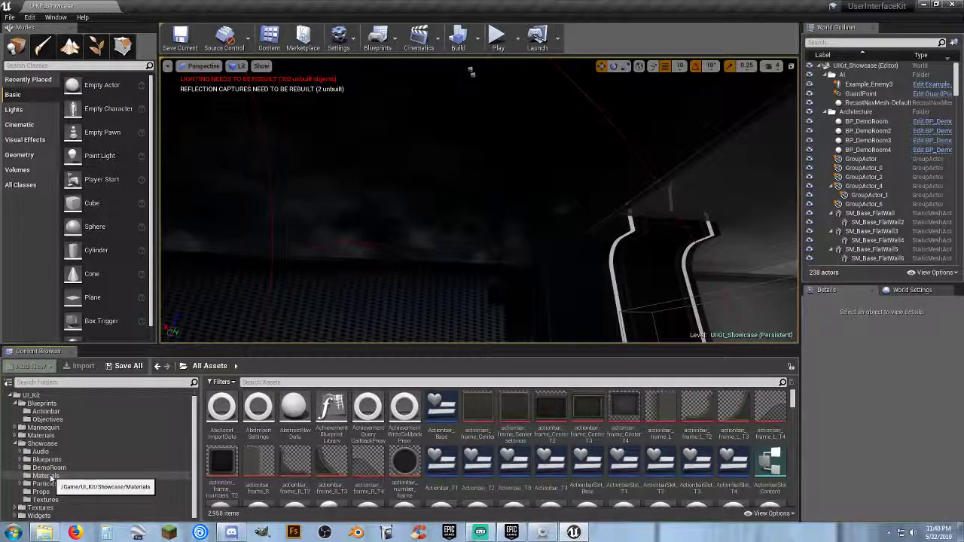
pyautogui.click(47, 476)
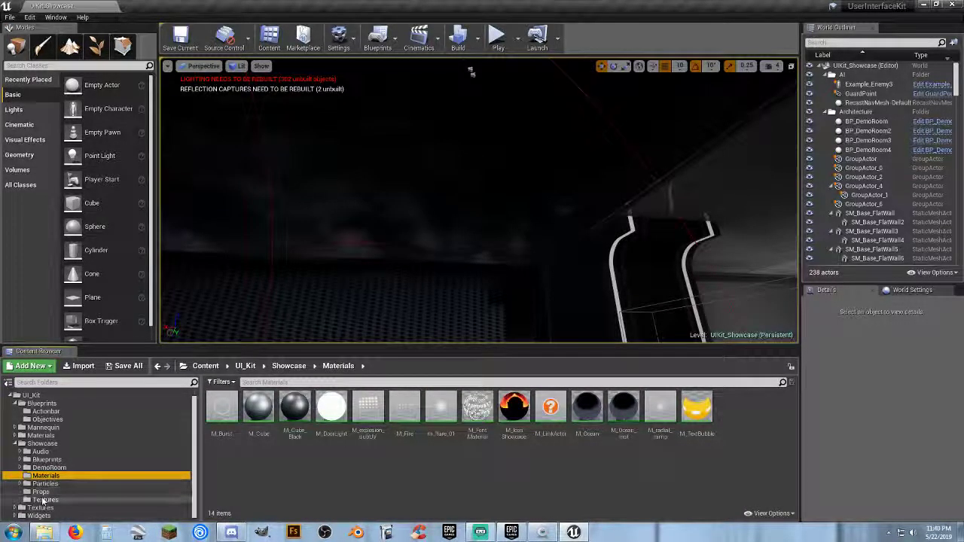
pyautogui.click(43, 484)
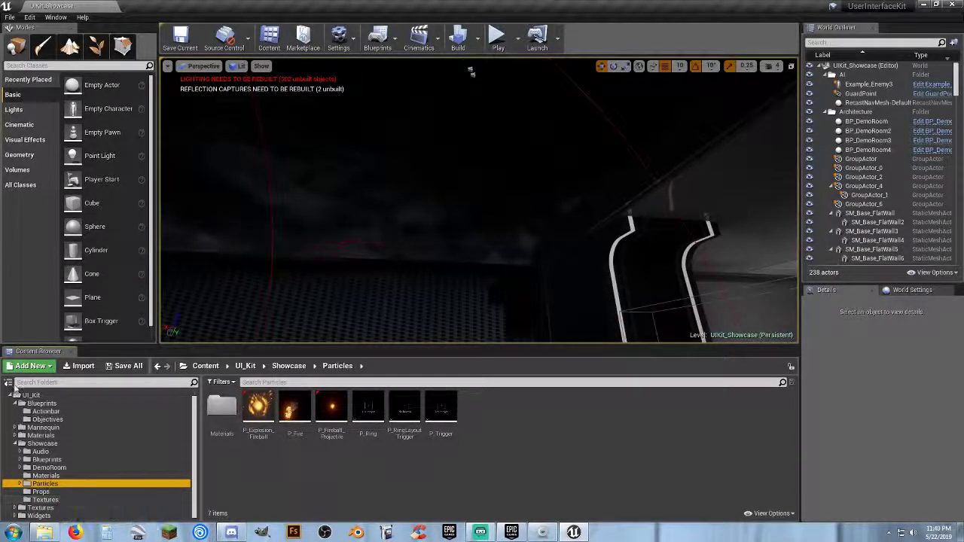
# - View the Content Packs offered for adding to the project and close the dialog without adding any
pyautogui.click(30, 366)
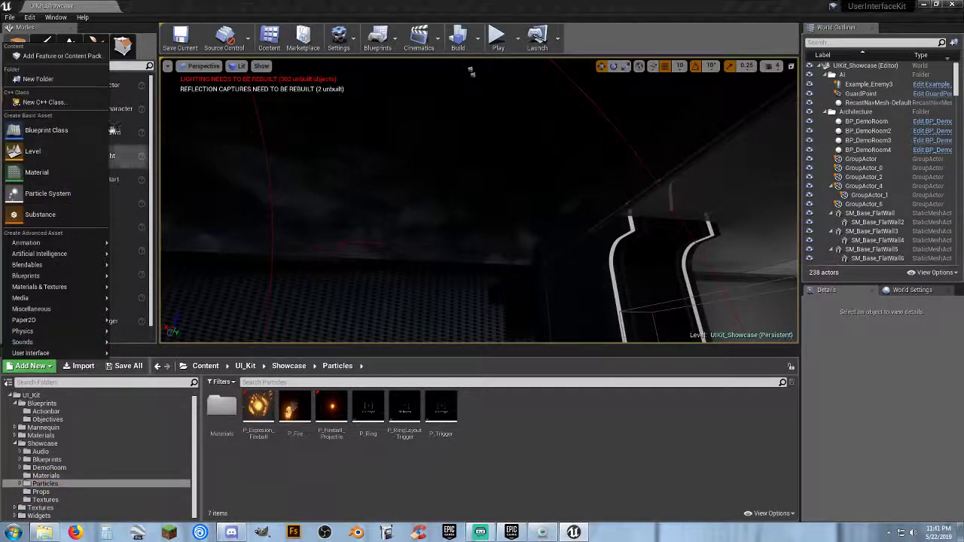
pyautogui.click(78, 57)
pyautogui.click(501, 159)
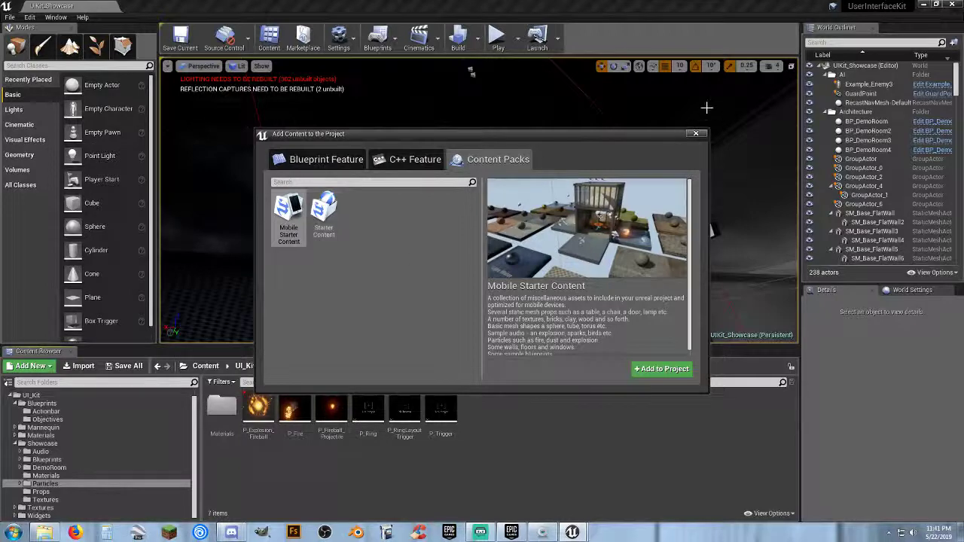
pyautogui.click(698, 134)
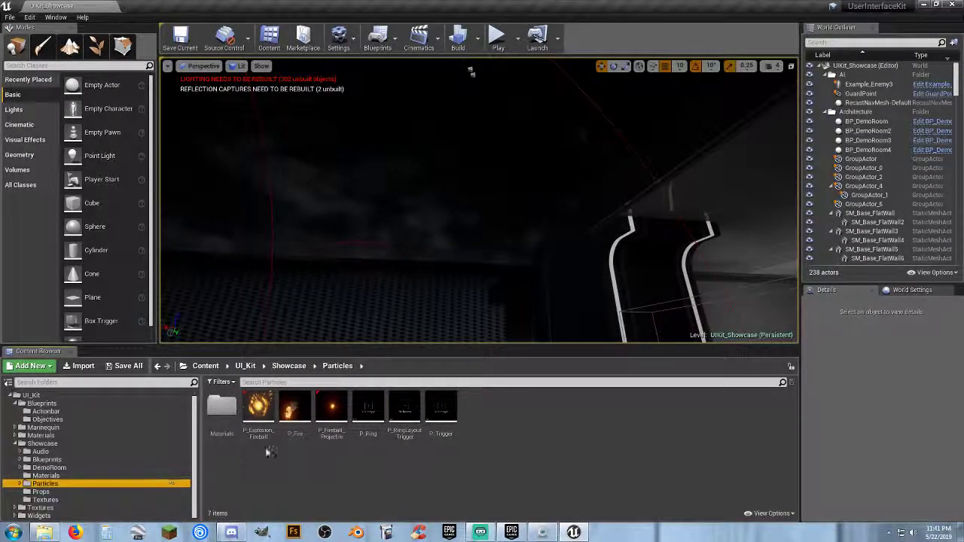
# - Collapse the Showcase folder and look through the list of all project assets
pyautogui.click(15, 443)
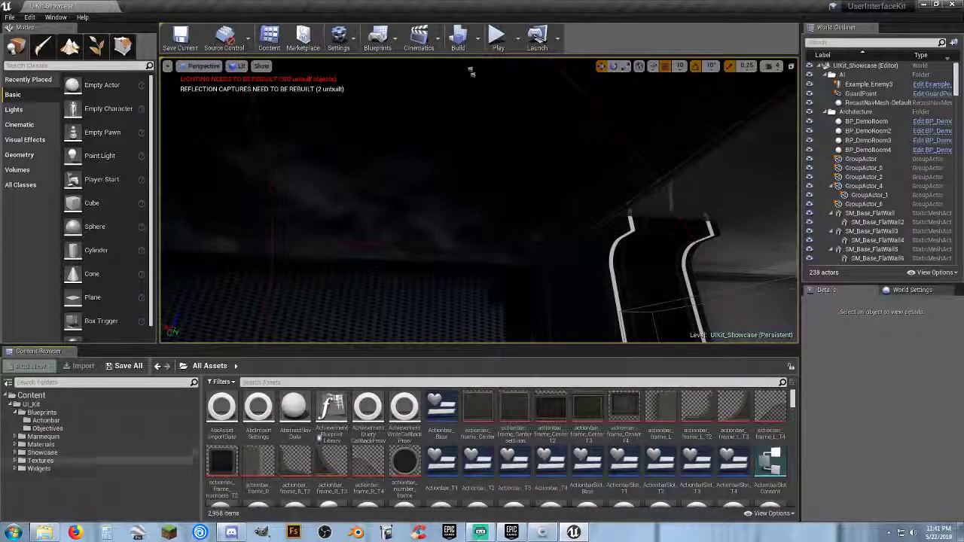
pyautogui.click(473, 425)
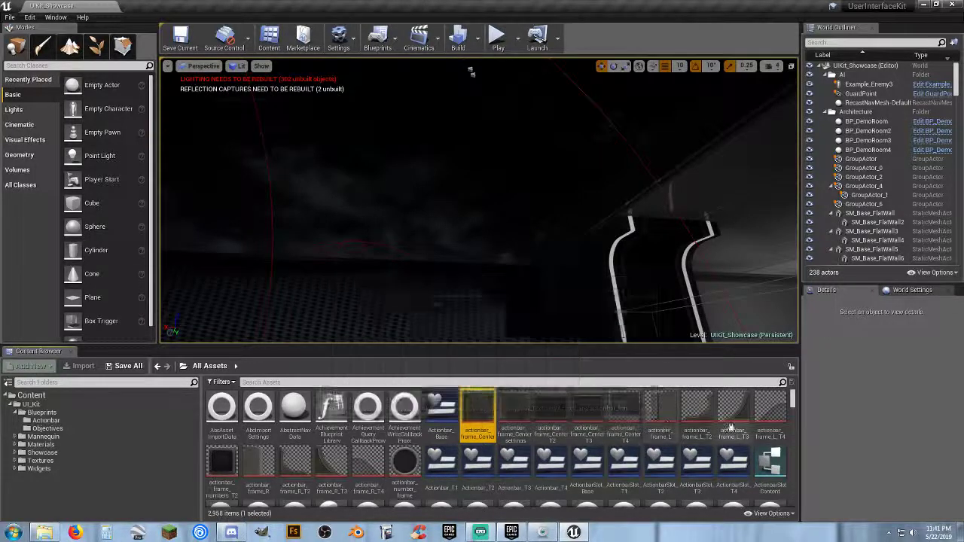
pyautogui.scroll(-2, 556, 403)
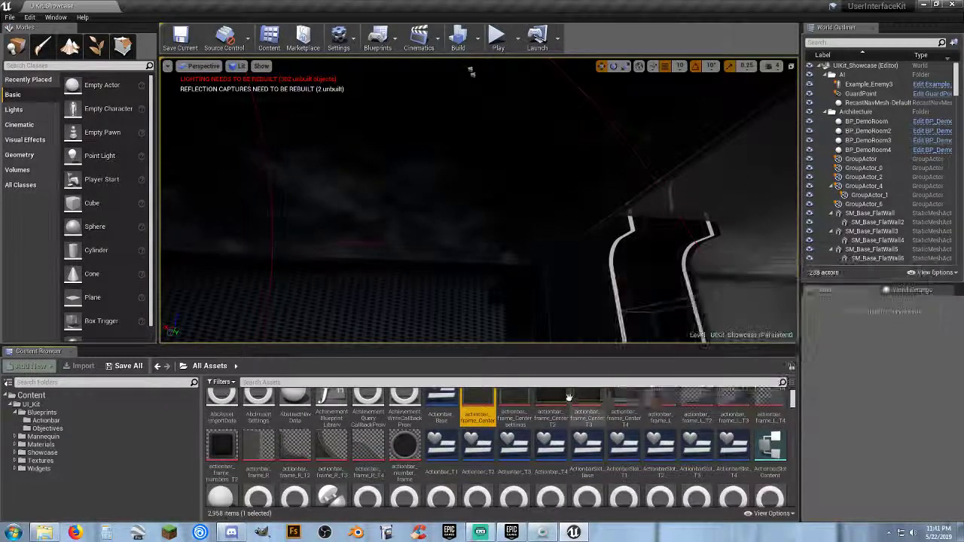
pyautogui.scroll(-5, 555, 398)
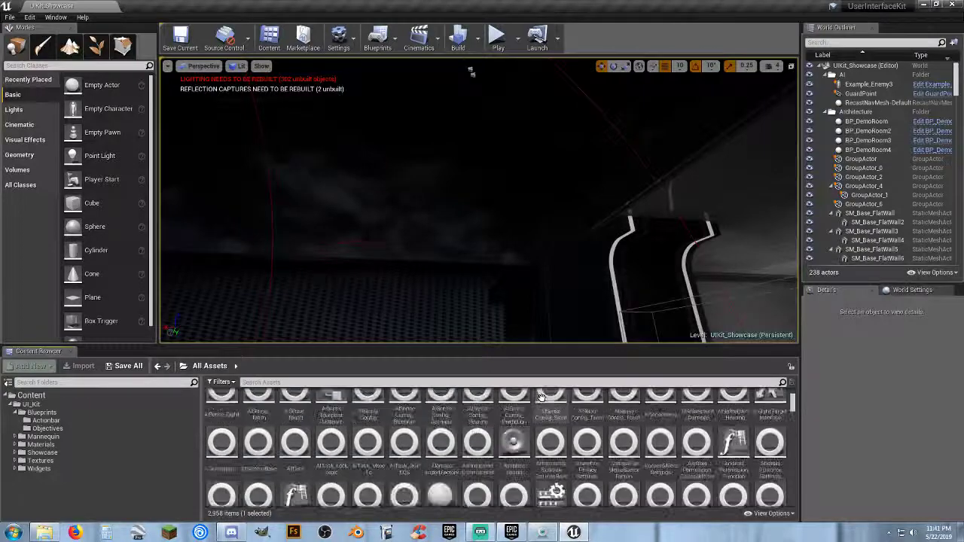
pyautogui.scroll(-4, 542, 398)
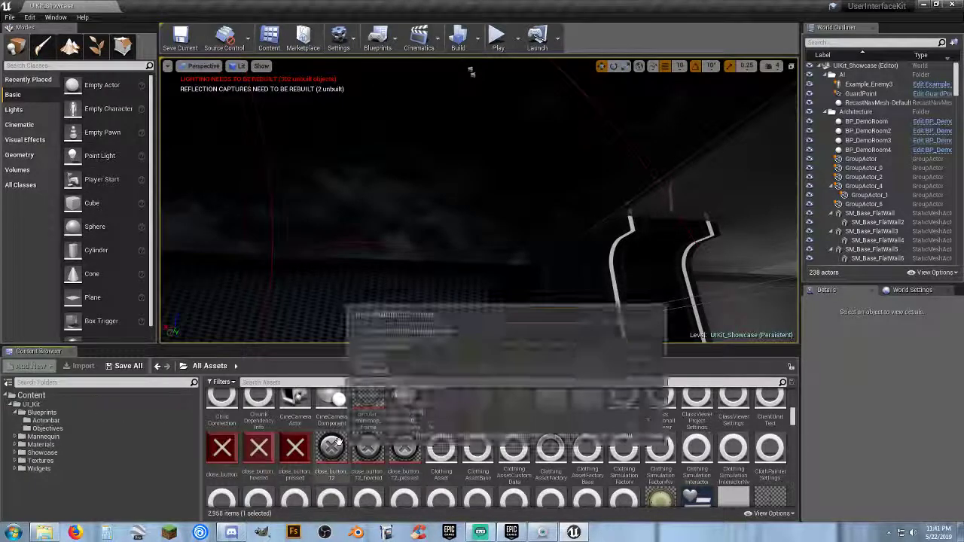
pyautogui.scroll(-1, 324, 438)
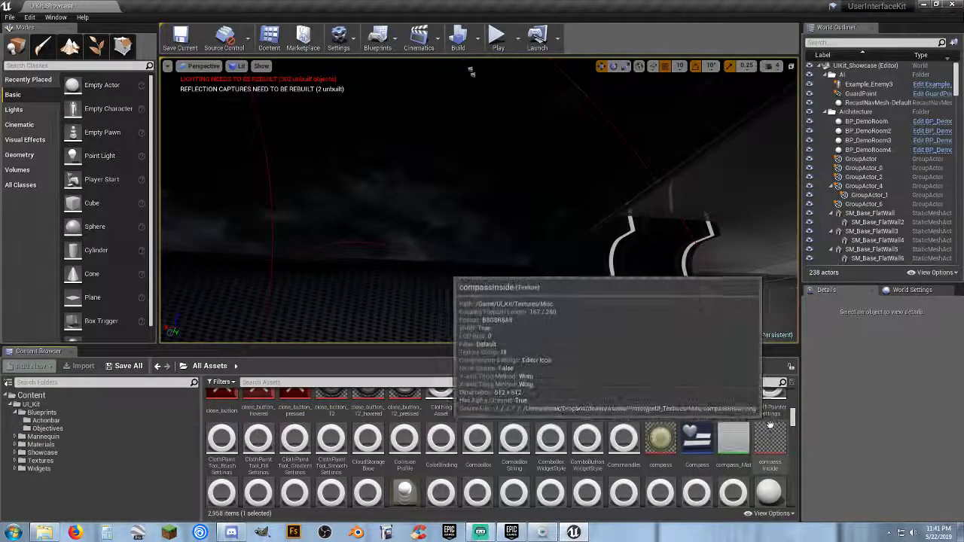
pyautogui.scroll(-1, 624, 407)
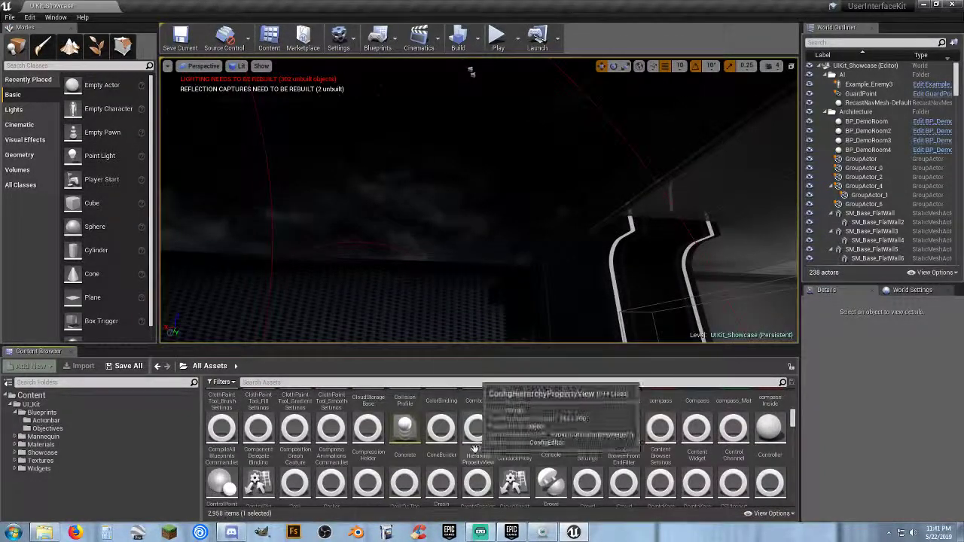
pyautogui.scroll(-5, 475, 450)
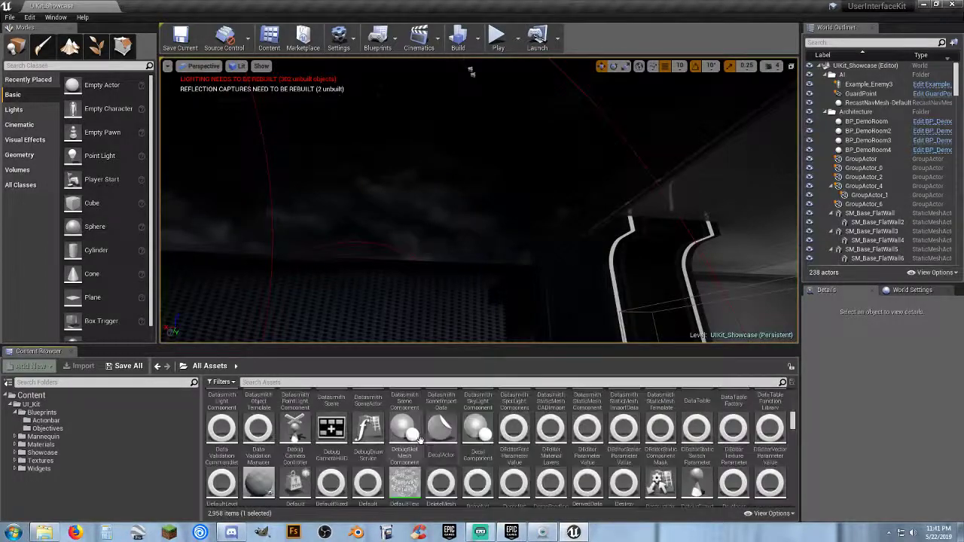
pyautogui.scroll(-6, 419, 439)
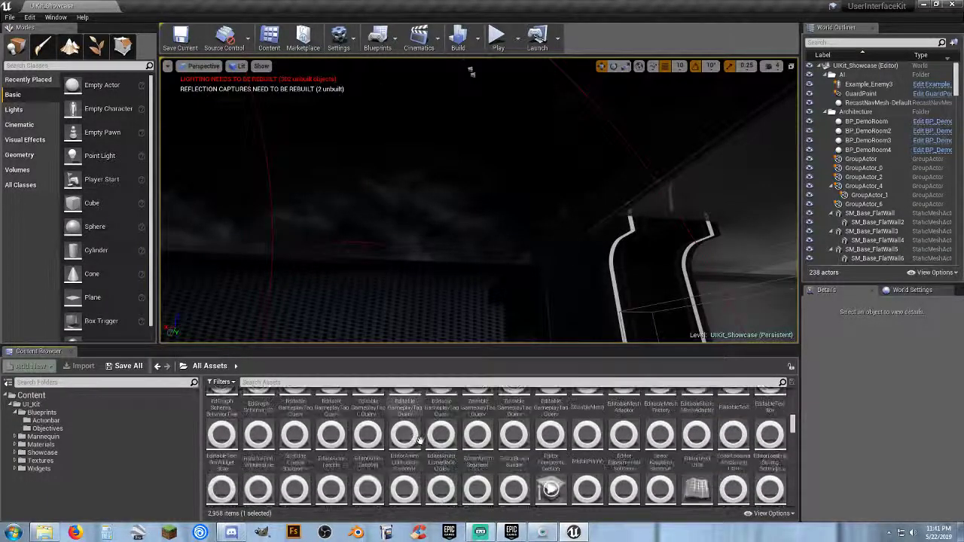
pyautogui.scroll(-5, 419, 439)
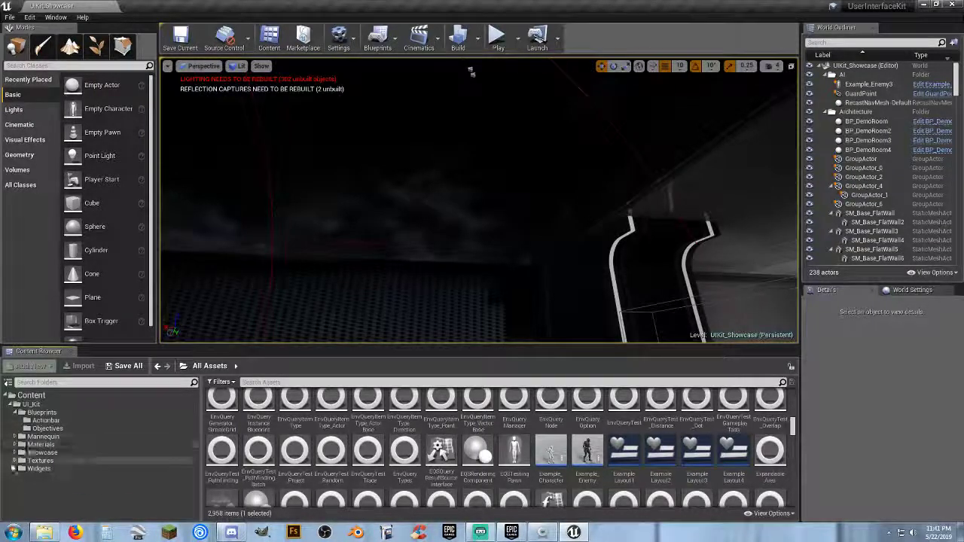
# - Expand the Textures folder and view its Actionbars, Buttons and GradientBars T1 textures
pyautogui.click(17, 461)
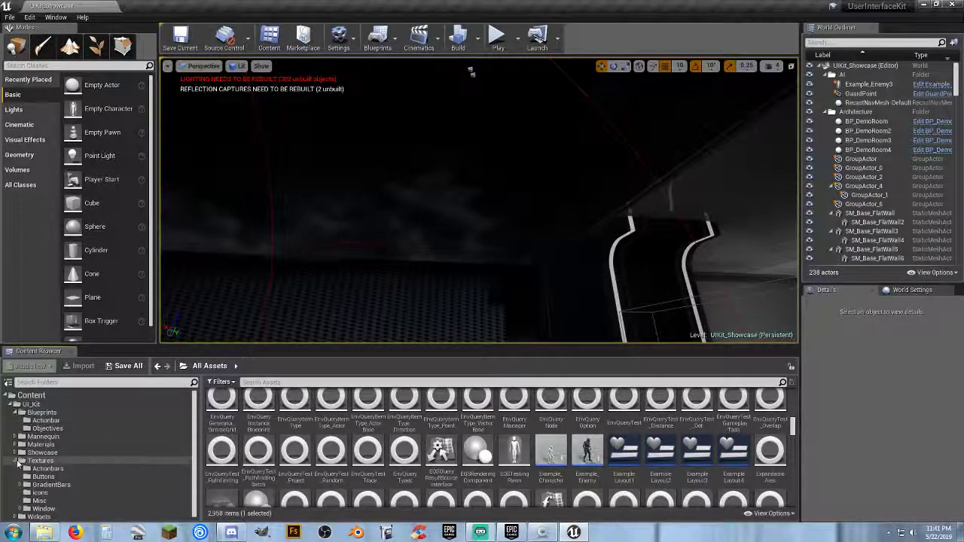
pyautogui.click(45, 469)
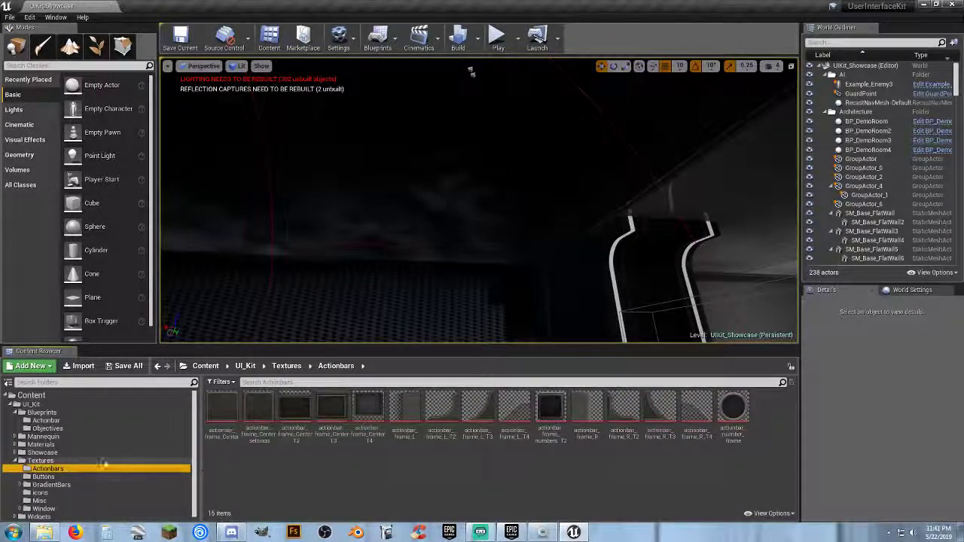
pyautogui.click(73, 480)
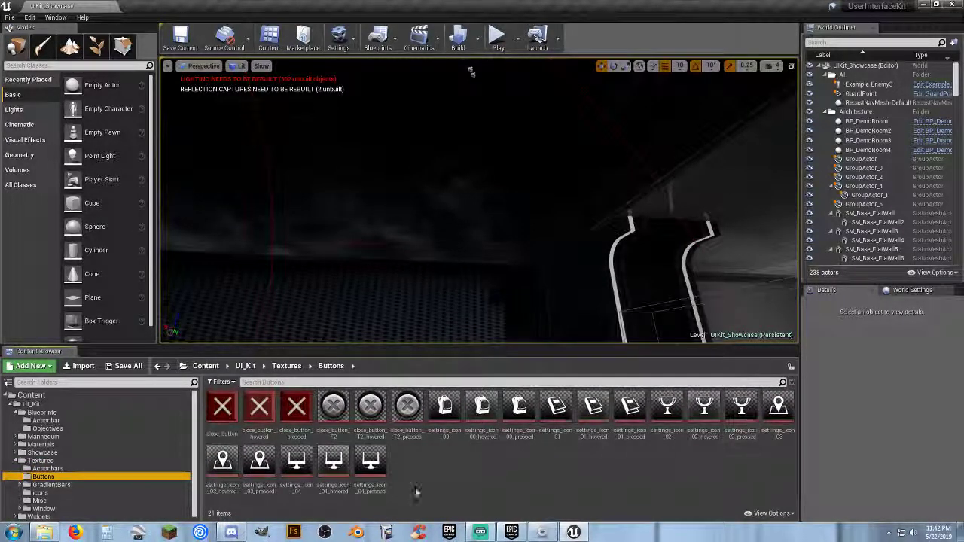
pyautogui.click(53, 486)
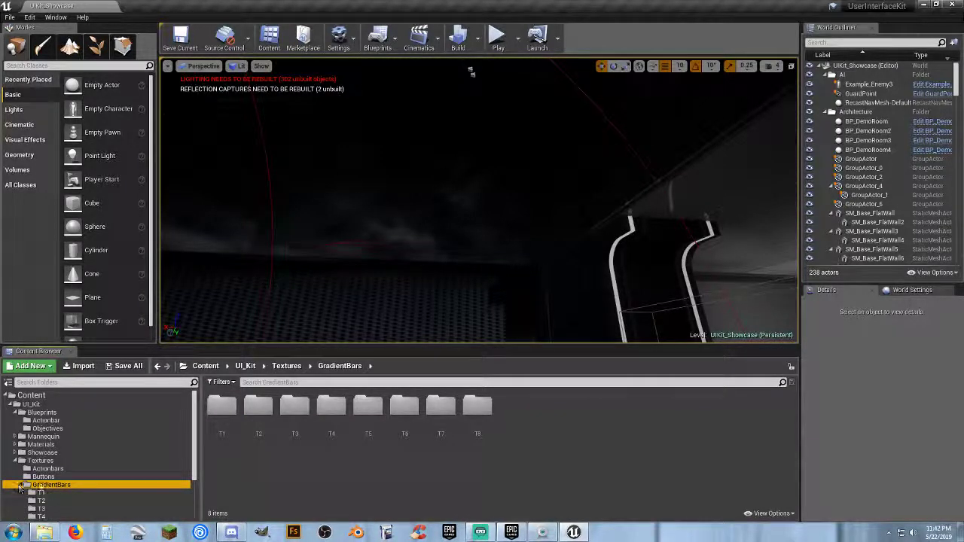
pyautogui.scroll(-2, 20, 488)
pyautogui.click(48, 435)
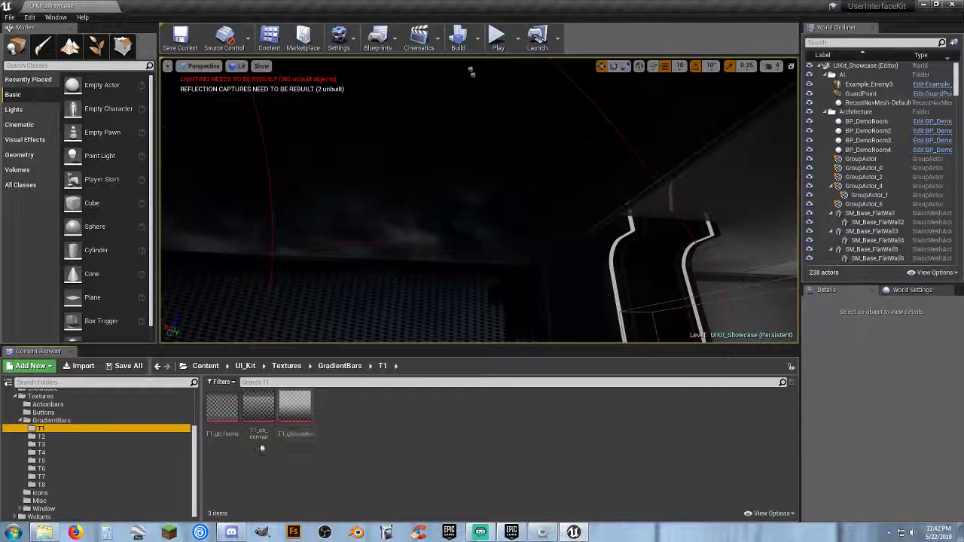
# - Look through the GradientBars texture subfolders T2 to T8 and collapse the GradientBars folder
pyautogui.click(41, 437)
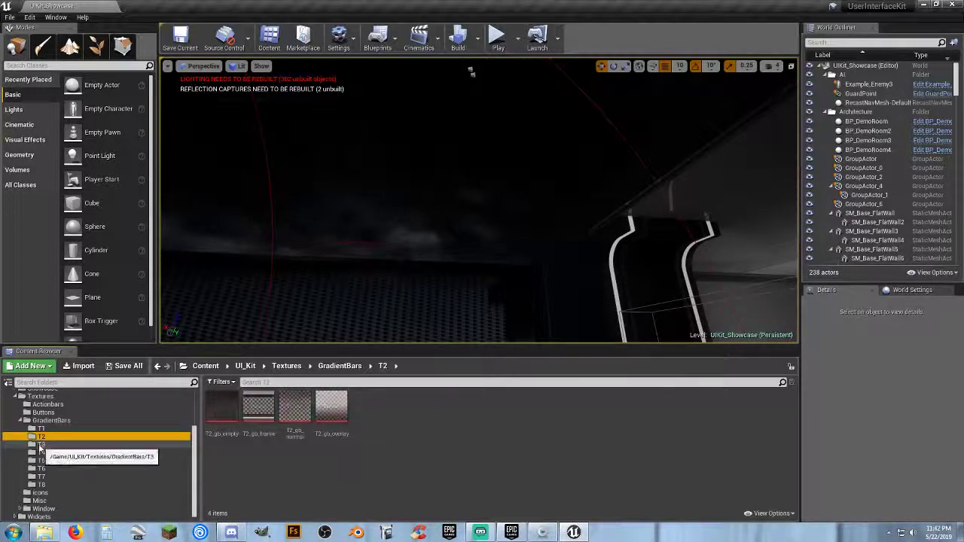
pyautogui.click(40, 445)
pyautogui.click(43, 461)
pyautogui.click(45, 469)
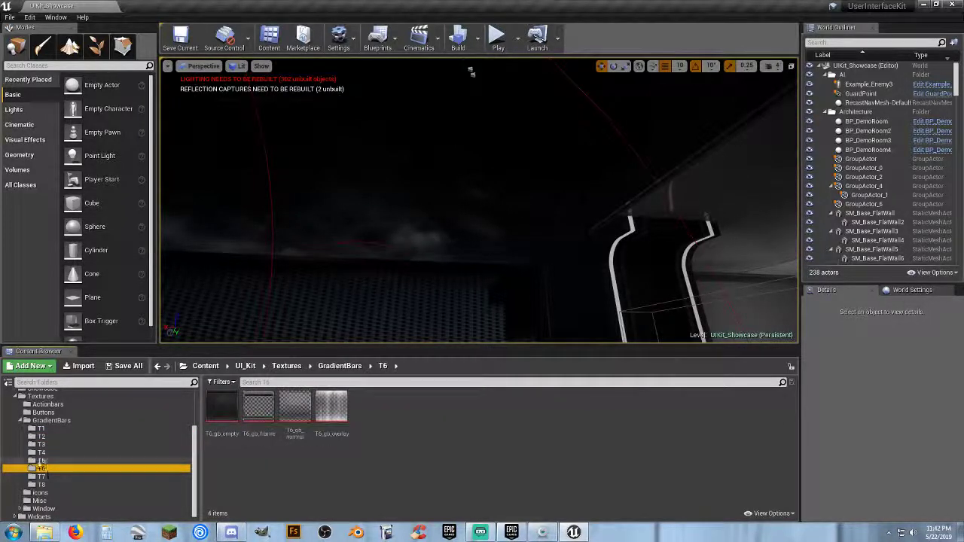
pyautogui.click(40, 453)
pyautogui.click(40, 445)
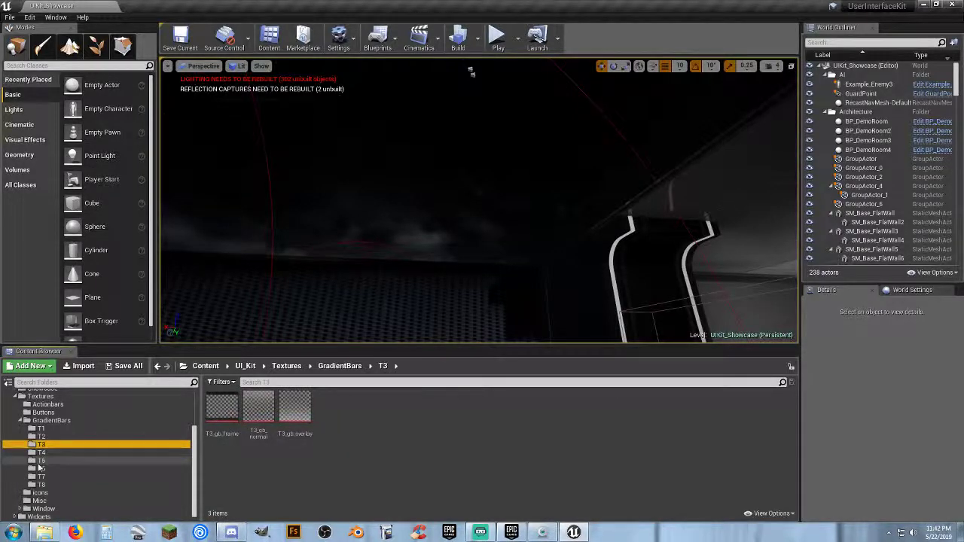
pyautogui.click(40, 460)
pyautogui.click(39, 477)
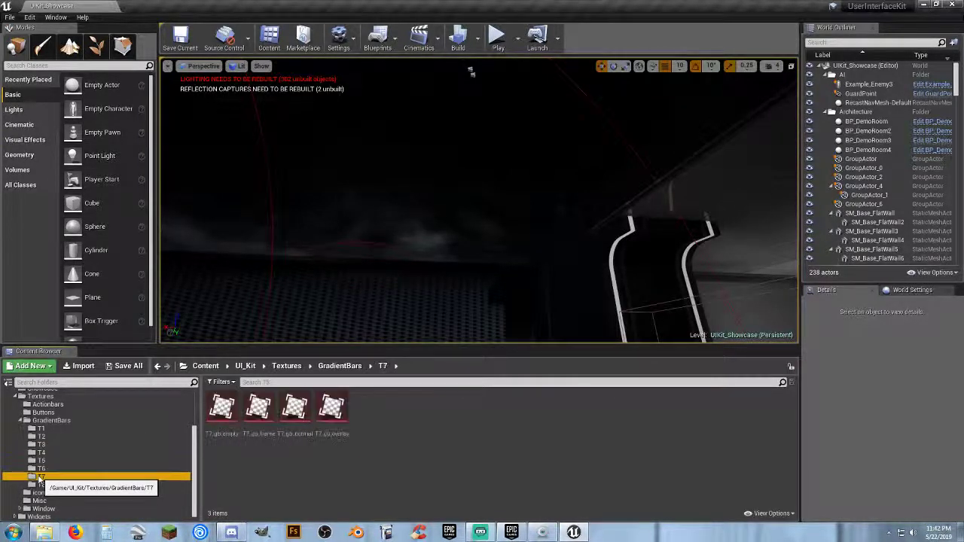
pyautogui.click(40, 484)
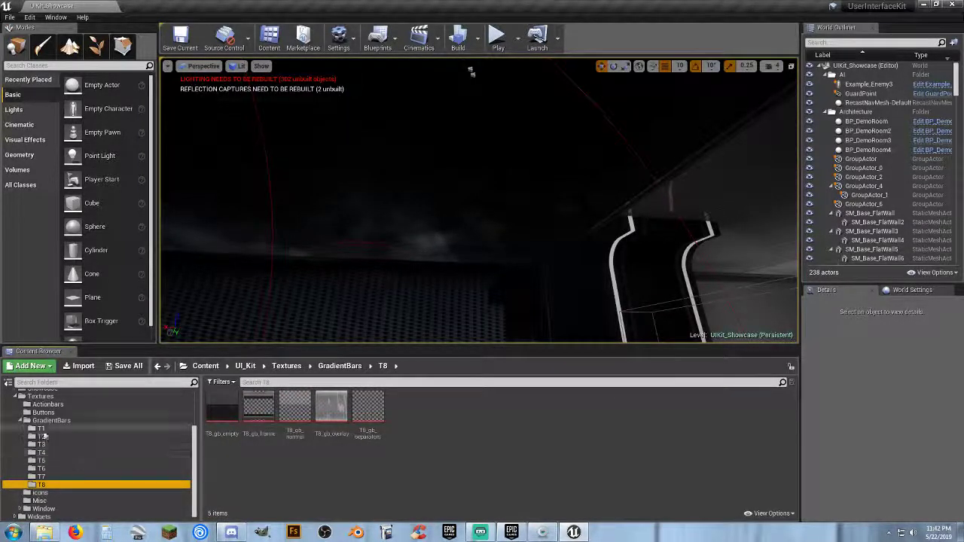
pyautogui.click(21, 423)
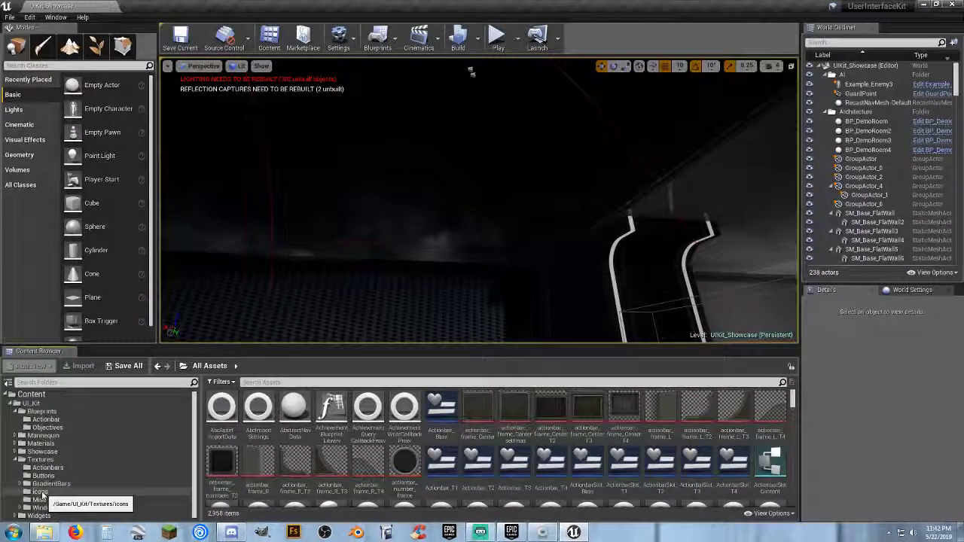
# - View the item, potion, spell and weapon images in the Textures icons folder
pyautogui.click(39, 491)
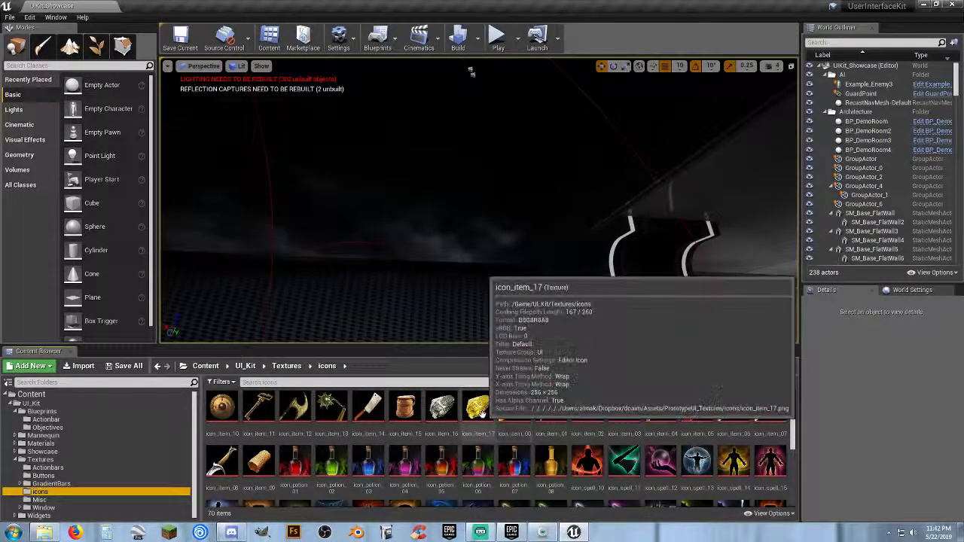
pyautogui.scroll(-2, 476, 410)
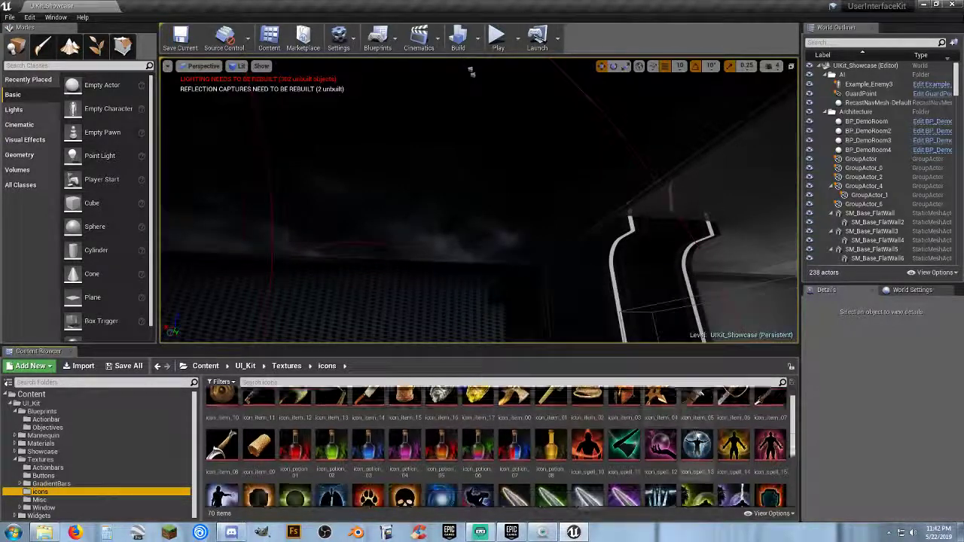
pyautogui.scroll(-3, 704, 414)
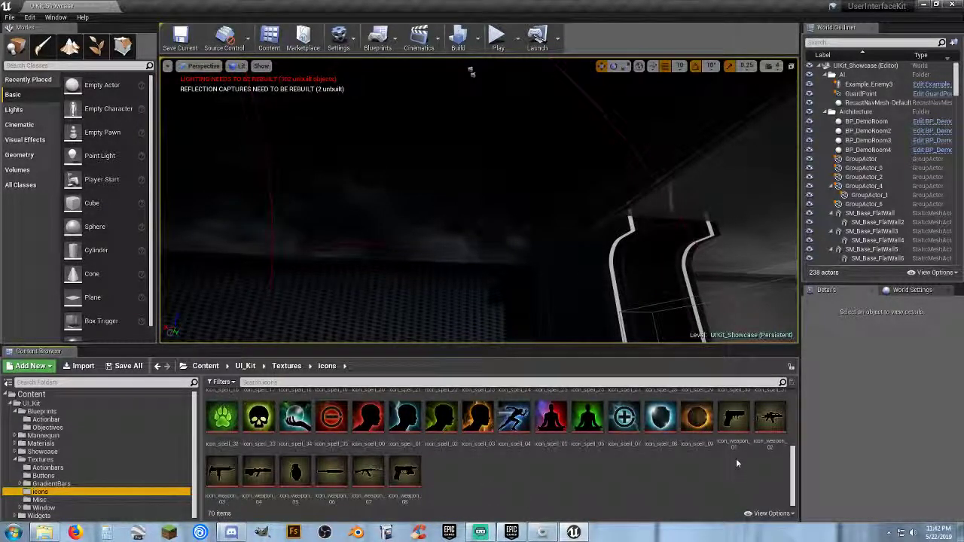
pyautogui.moveTo(736, 427)
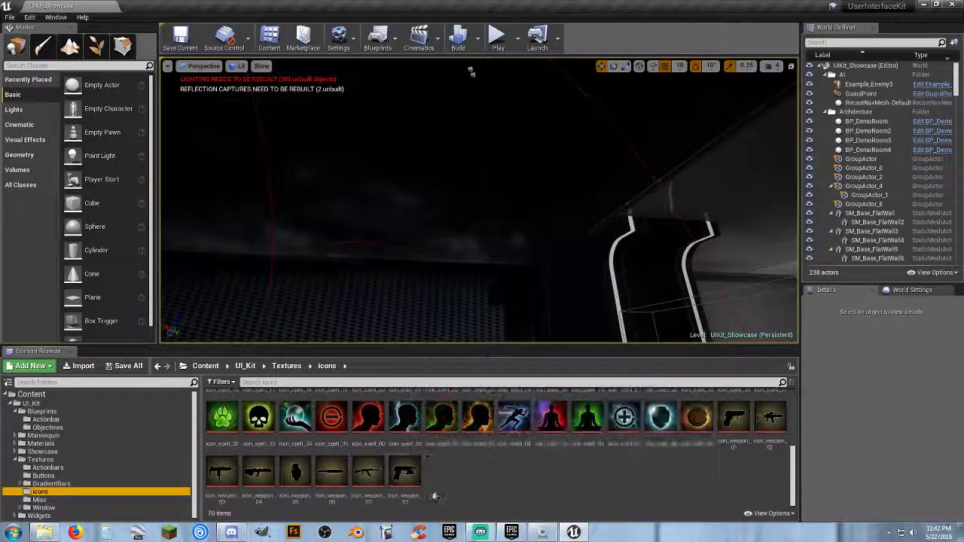
pyautogui.moveTo(414, 474)
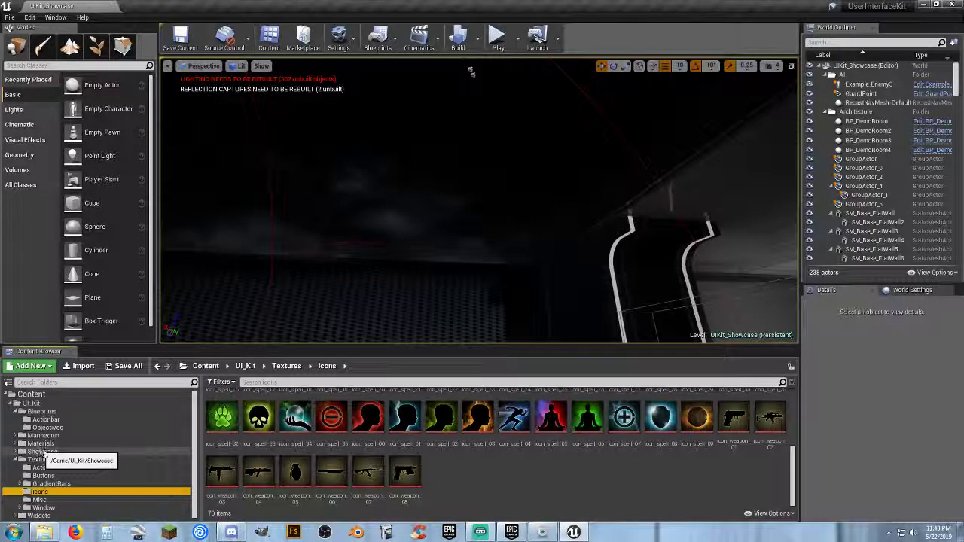
# - Look through the Misc, Window and WindowContent texture folders, returning to Misc
pyautogui.click(73, 501)
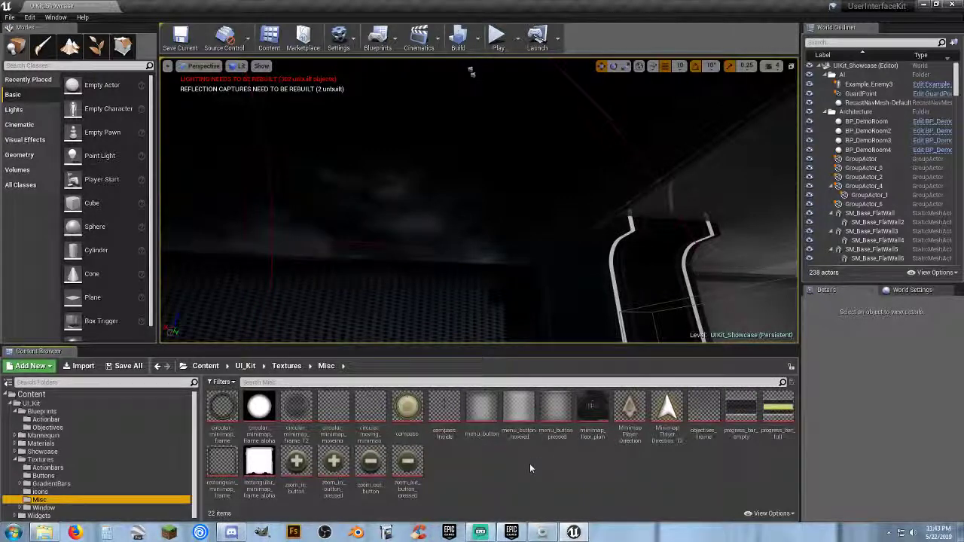
pyautogui.moveTo(406, 464); pyautogui.dragTo(38, 516)
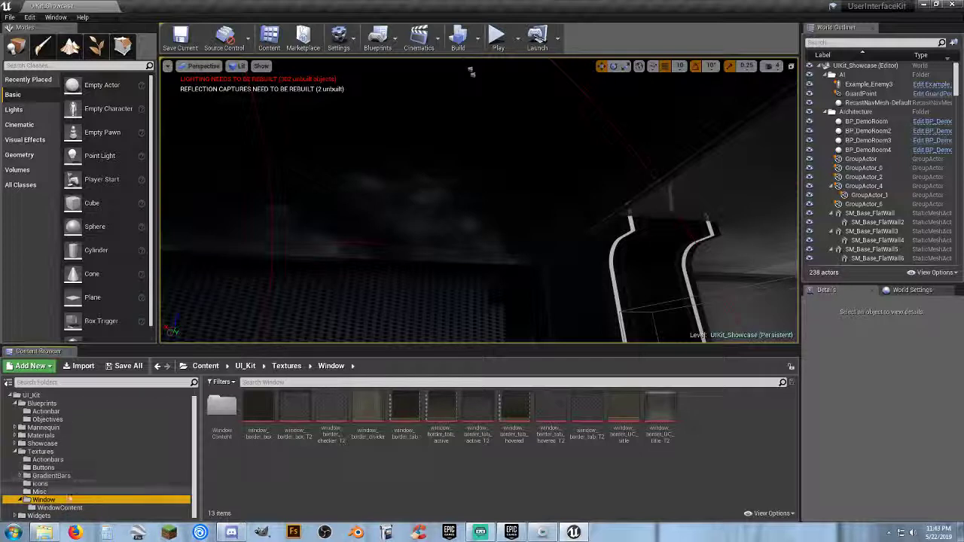
pyautogui.click(59, 507)
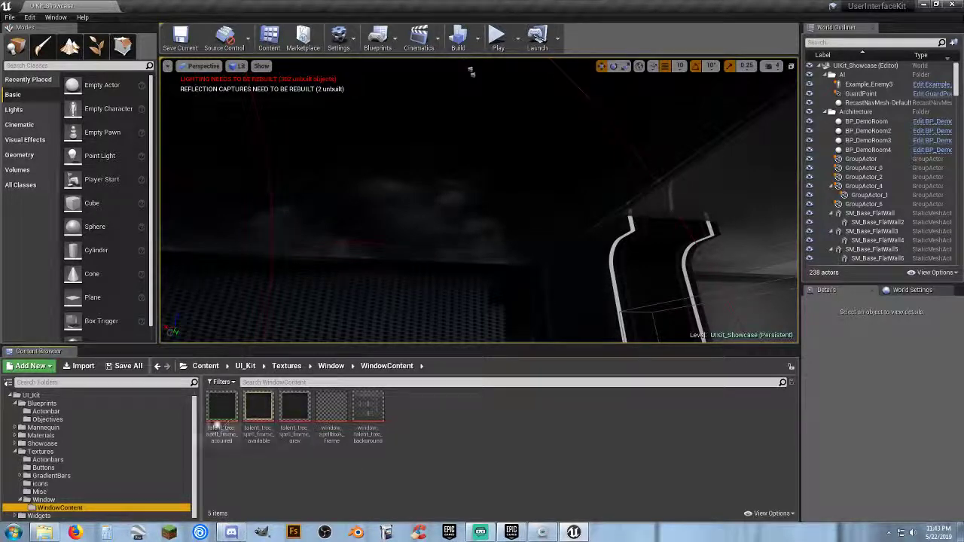
pyautogui.click(36, 491)
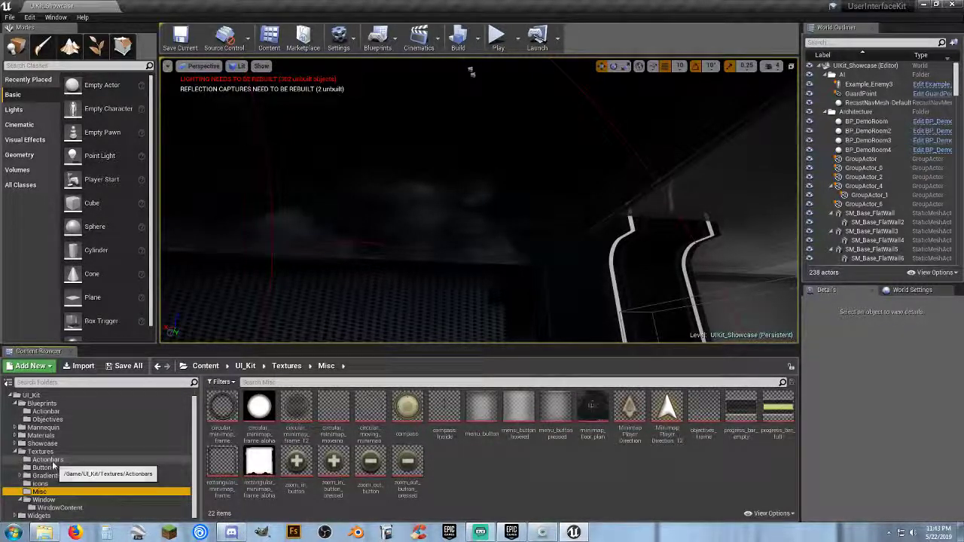
# - View the Actionbar and Objectives blueprint folders and collapse the Textures folder
pyautogui.click(51, 412)
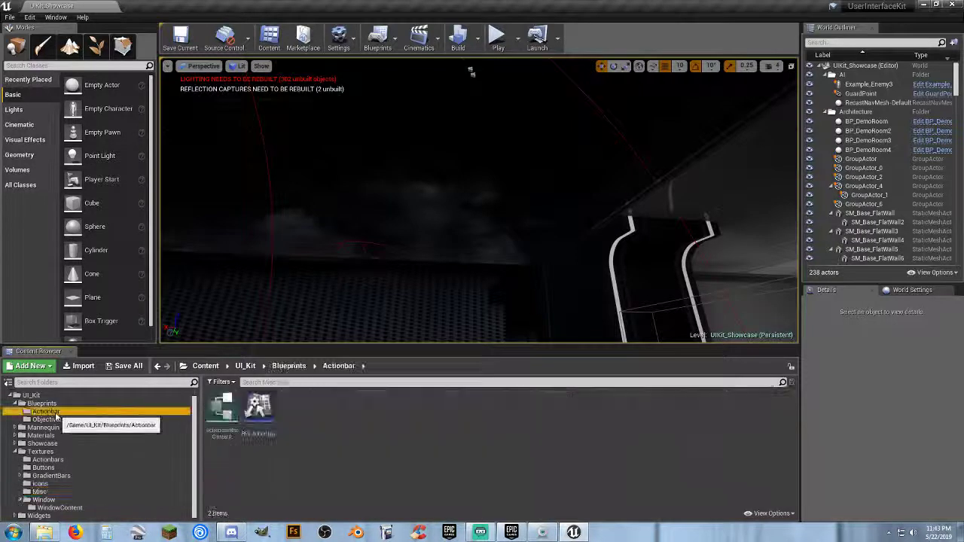
pyautogui.click(57, 420)
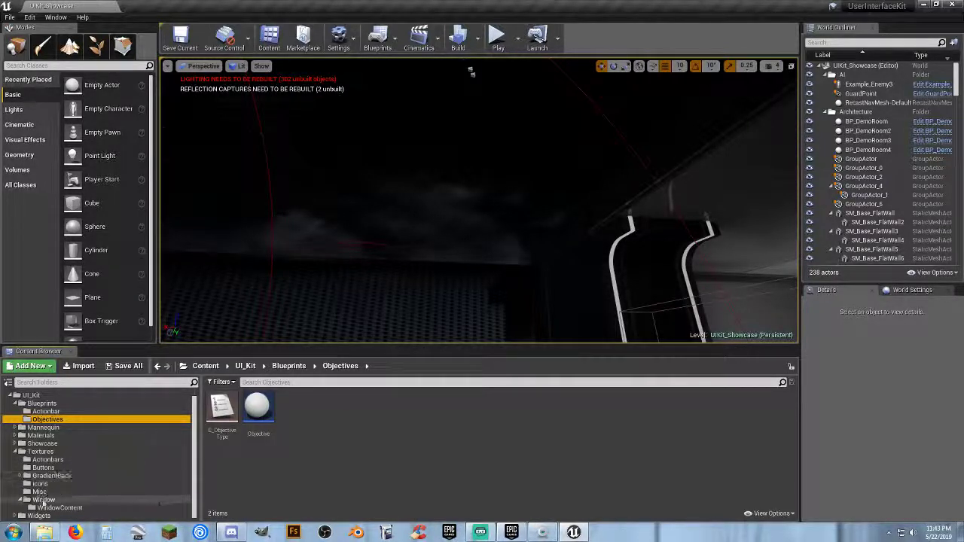
pyautogui.click(15, 452)
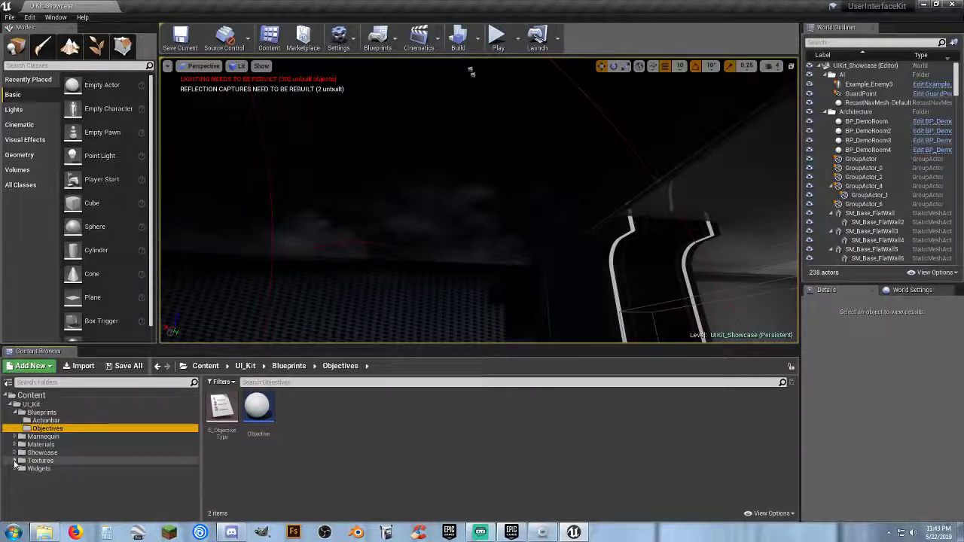
# - Expand the Showcase folder, view its Blueprints and AI contents, and collapse Blueprints again
pyautogui.click(13, 452)
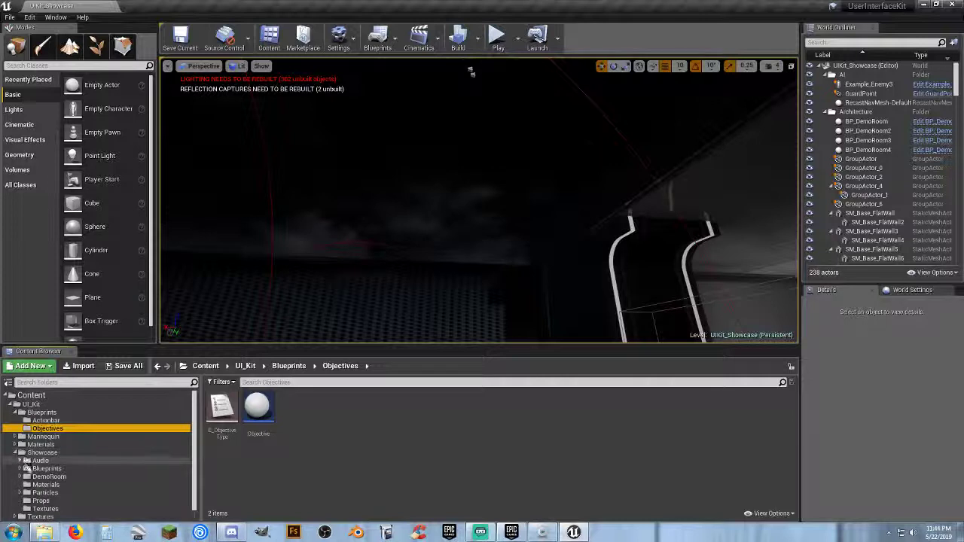
pyautogui.click(42, 468)
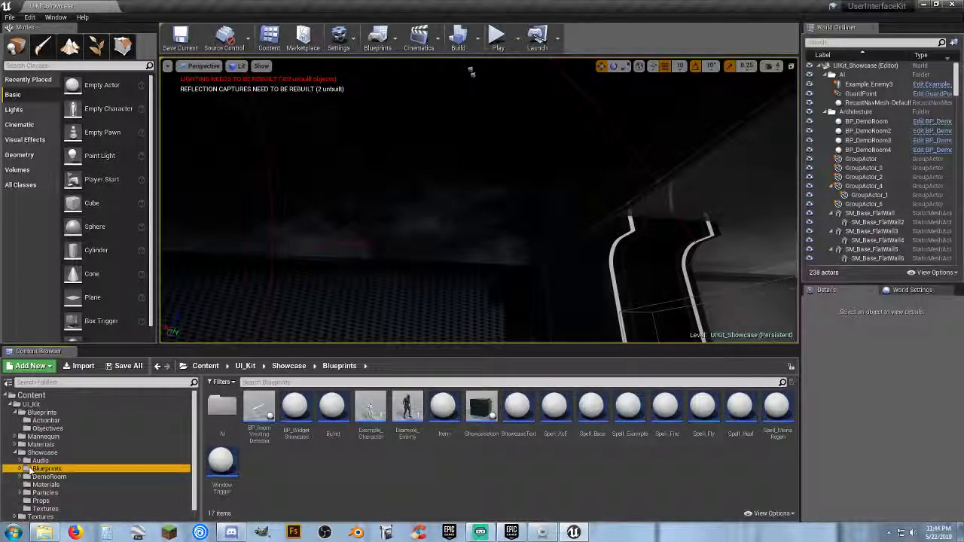
pyautogui.doubleClick(222, 410)
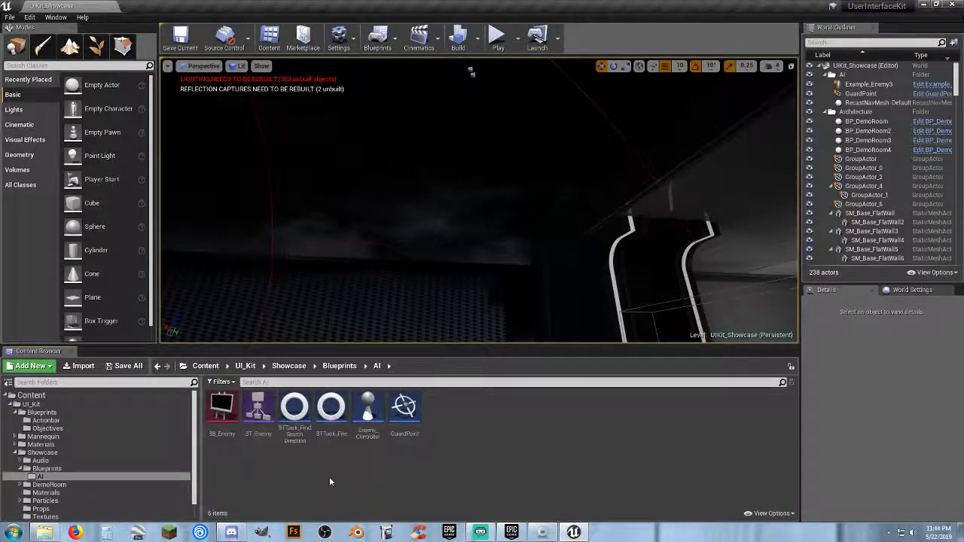
pyautogui.click(22, 469)
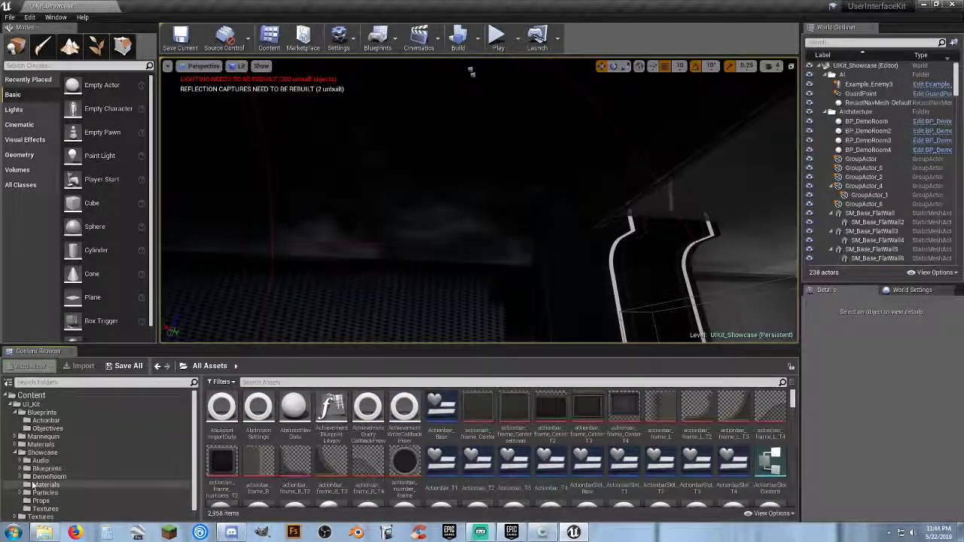
# - View the contents of the Showcase Materials, Props and Textures folders
pyautogui.click(36, 486)
pyautogui.click(40, 501)
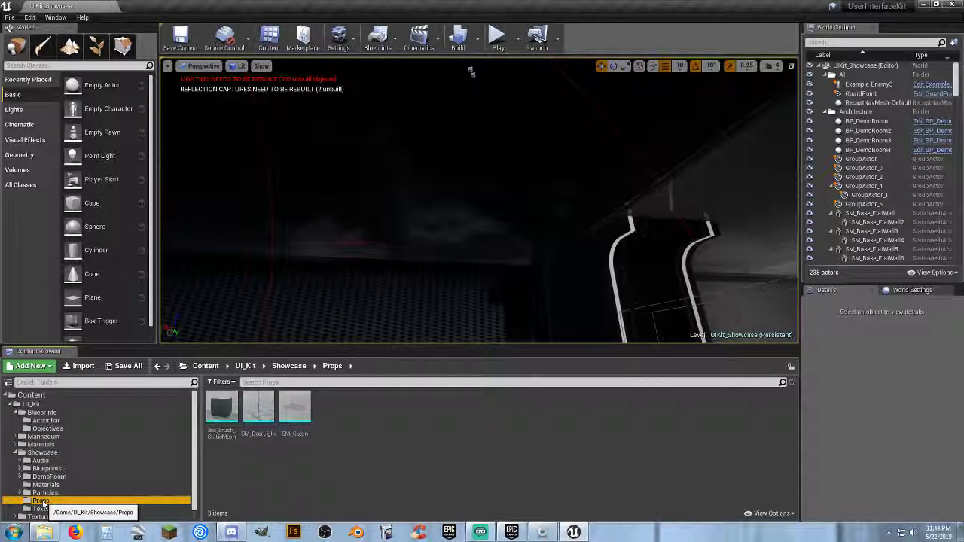
pyautogui.click(44, 509)
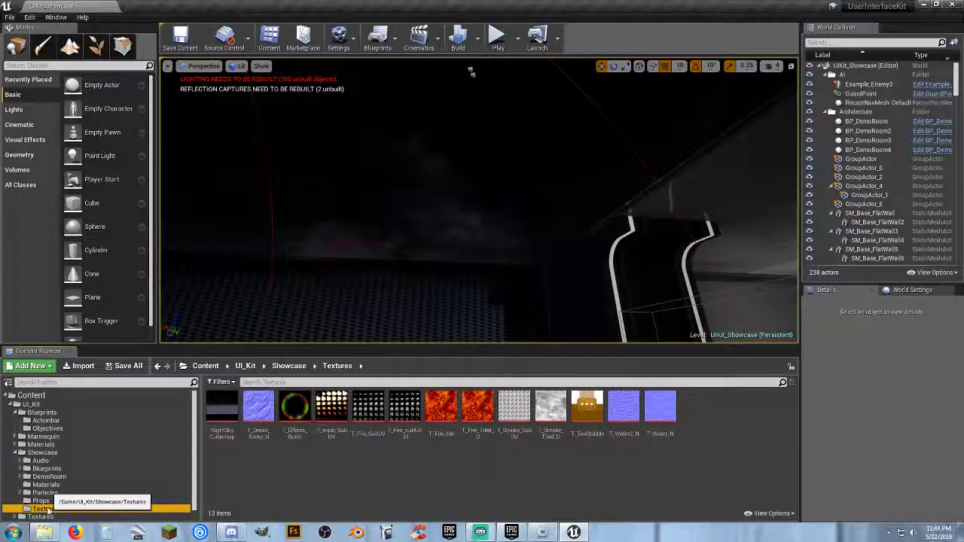
# - Review the User Interface Kit marketplace page in the Epic Games Launcher and return to the Unreal Editor
pyautogui.click(512, 532)
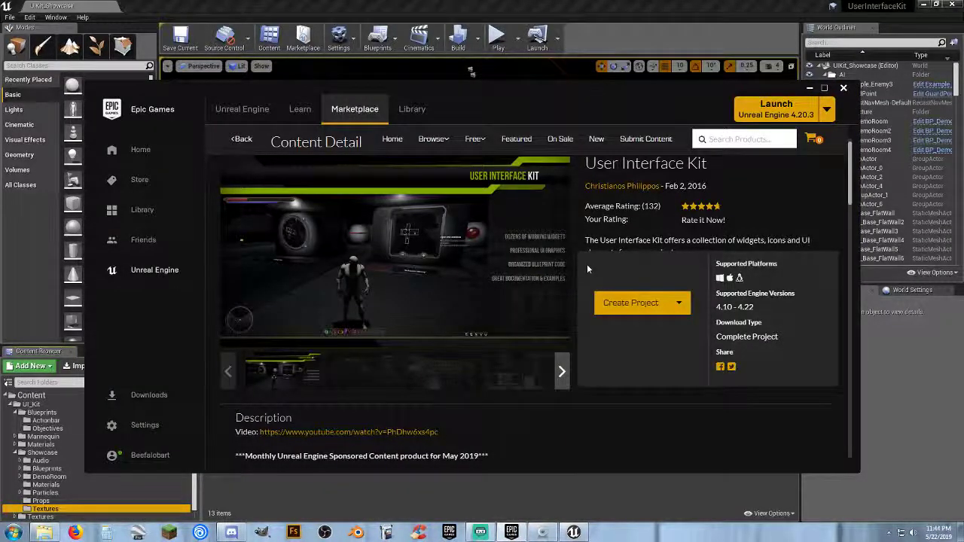
pyautogui.scroll(1, 587, 265)
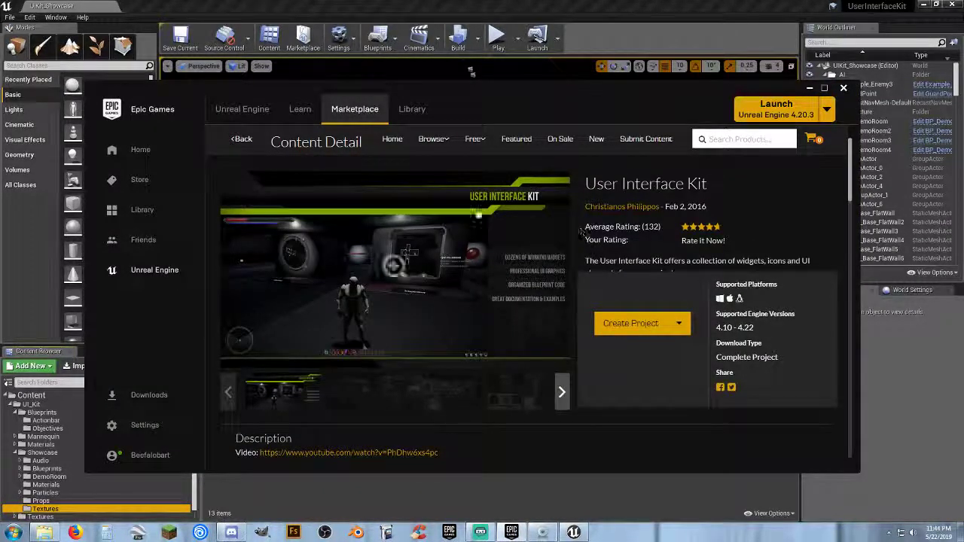
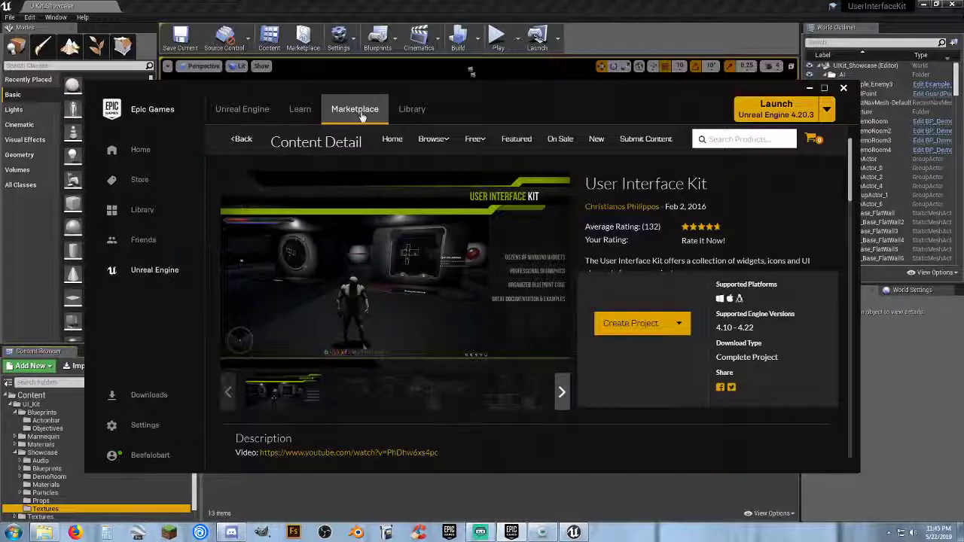
pyautogui.click(506, 13)
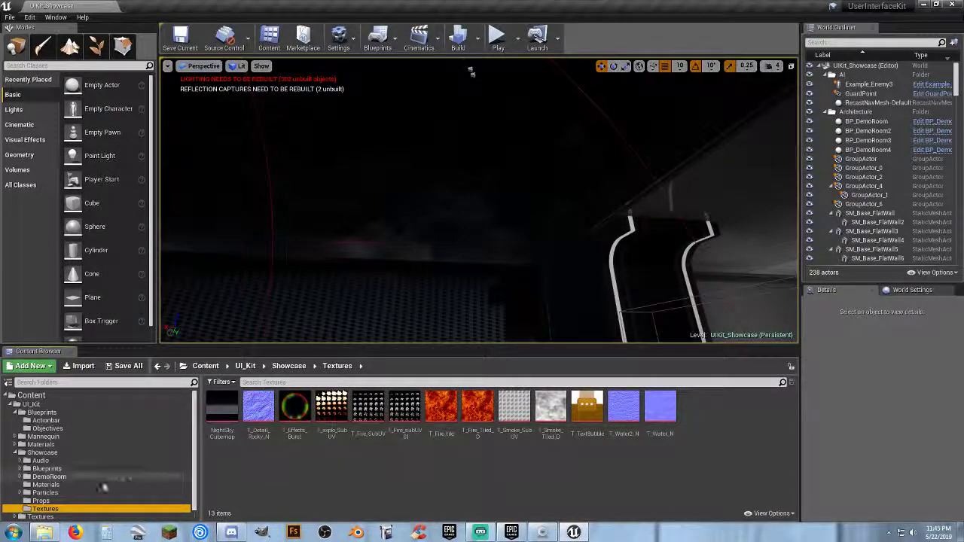
# - Open the Spell_Fire blueprint from the Showcase Blueprints folder, examine its event graph and close it
pyautogui.click(62, 469)
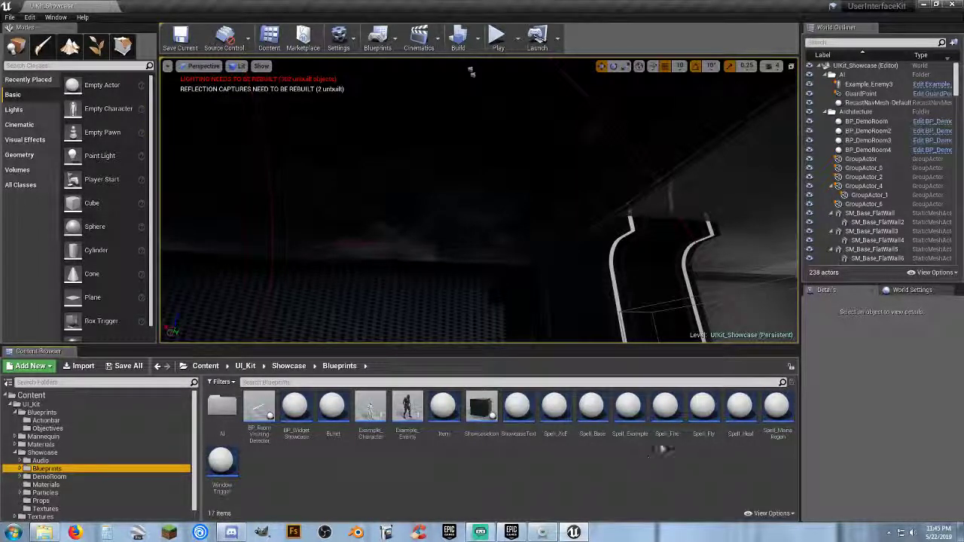
pyautogui.doubleClick(665, 409)
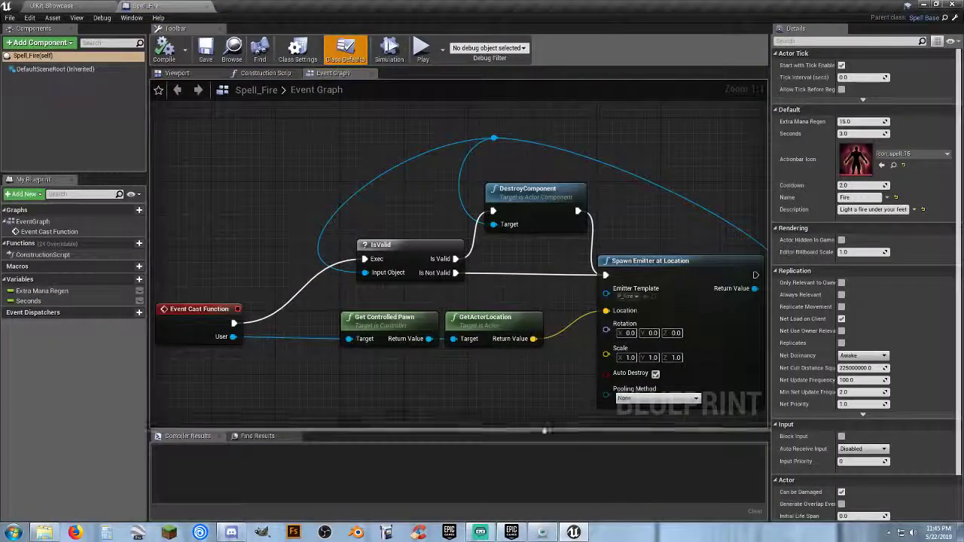
pyautogui.click(207, 7)
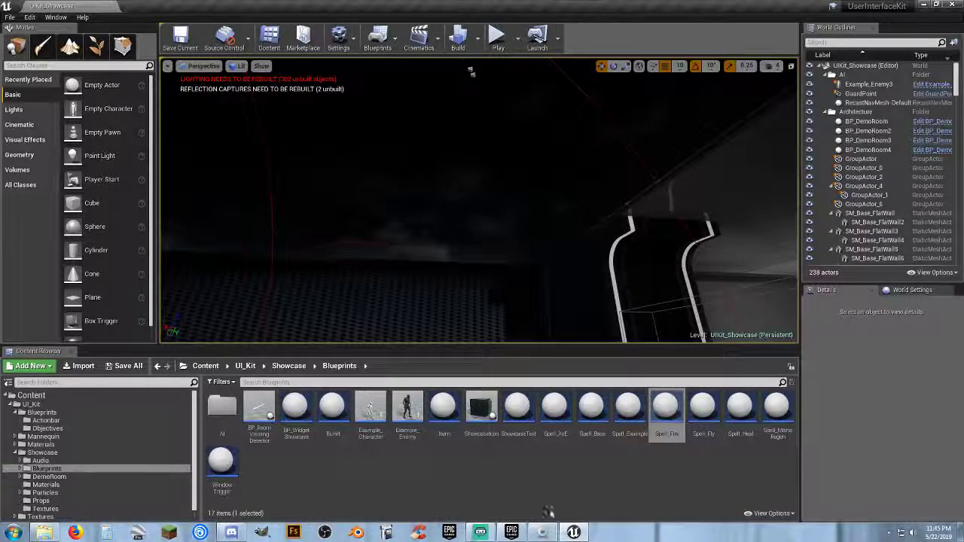
# - Check the kit's marketplace page in the Epic Games Launcher, return to the Unreal Editor and view the UI_Kit folder's migration asset report without migrating
pyautogui.click(513, 532)
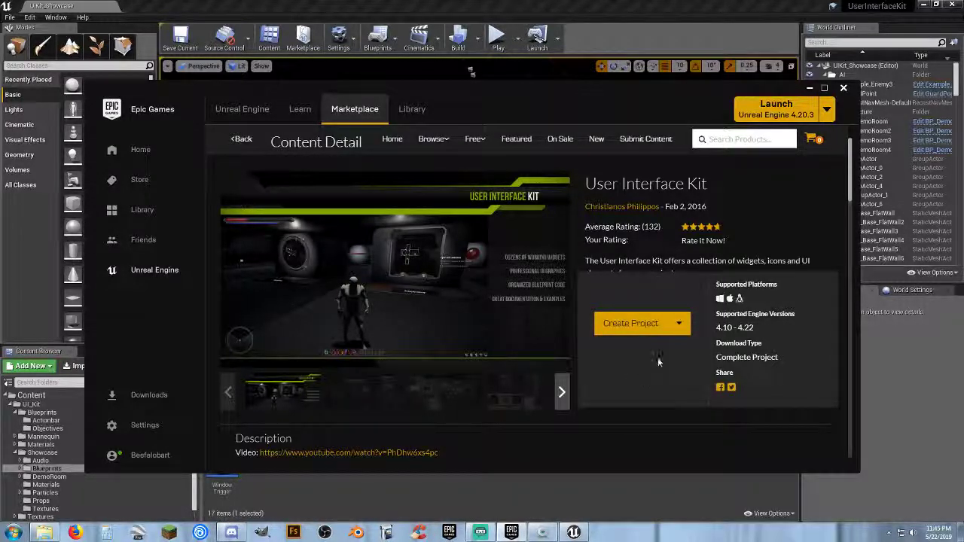
pyautogui.click(683, 15)
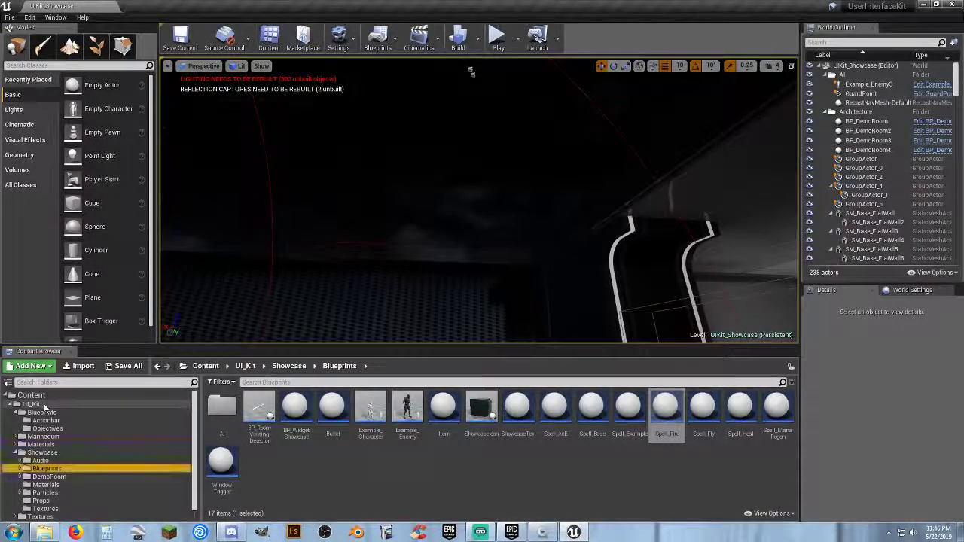
pyautogui.rightClick(44, 406)
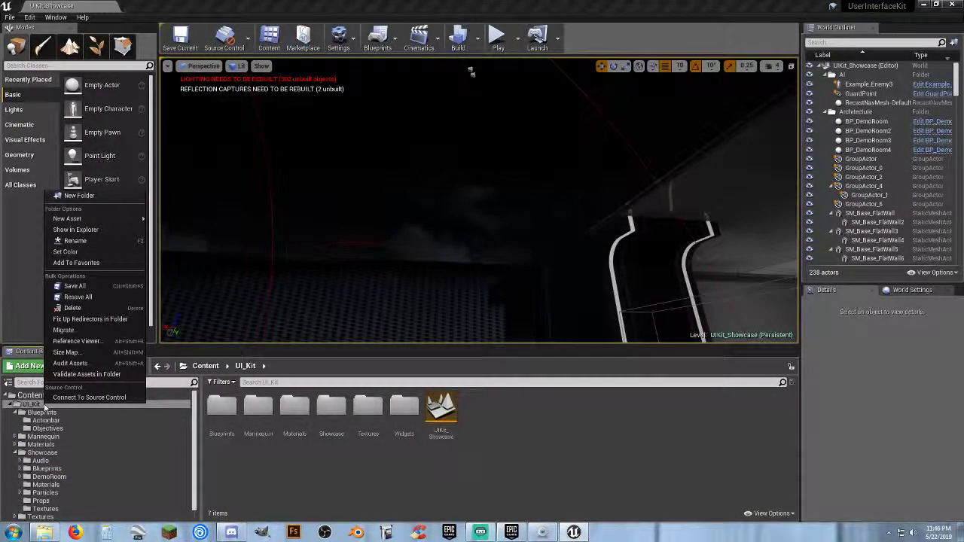
pyautogui.click(85, 332)
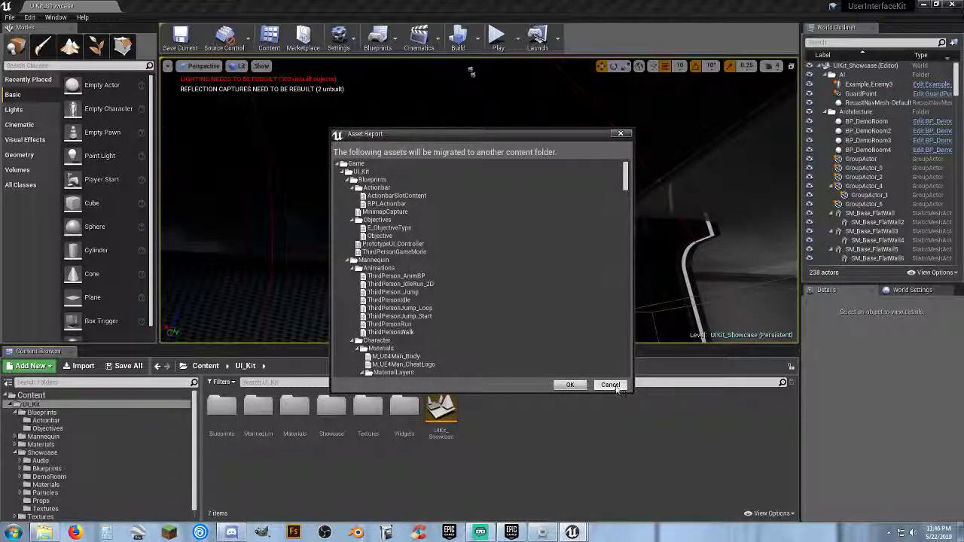
pyautogui.click(611, 385)
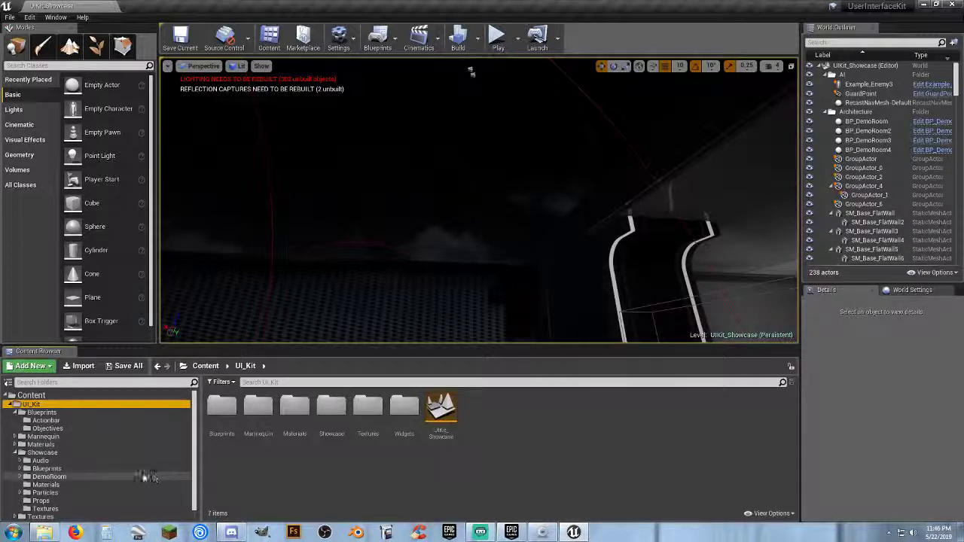
# - View the contents of the Showcase Particles and Props folders
pyautogui.scroll(-1, 143, 475)
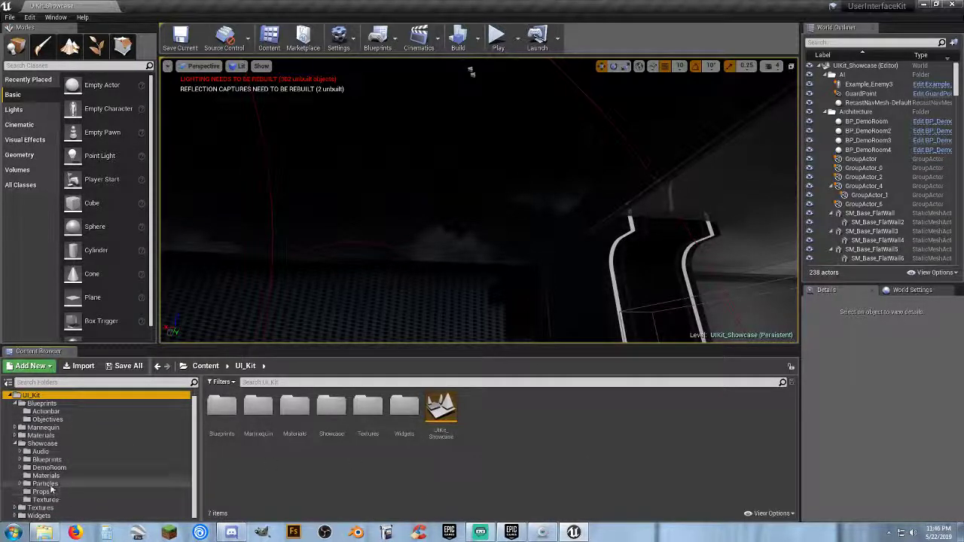
pyautogui.click(47, 483)
pyautogui.click(47, 492)
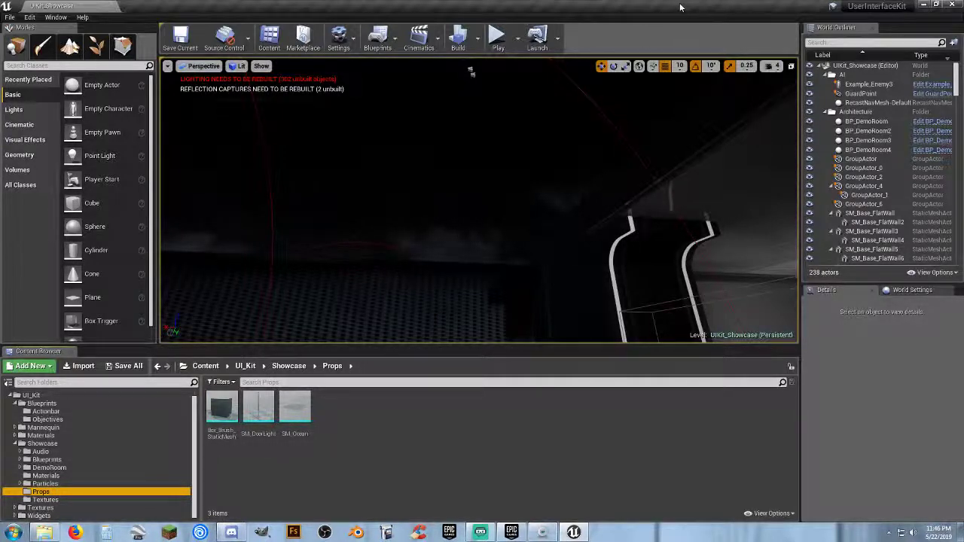
pyautogui.moveTo(680, 7); pyautogui.dragTo(667, 26)
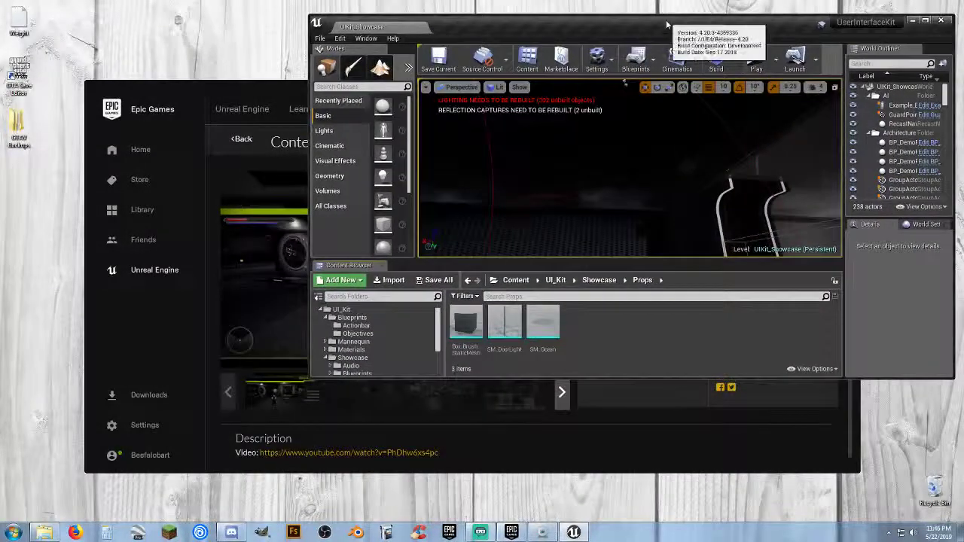
pyautogui.click(912, 21)
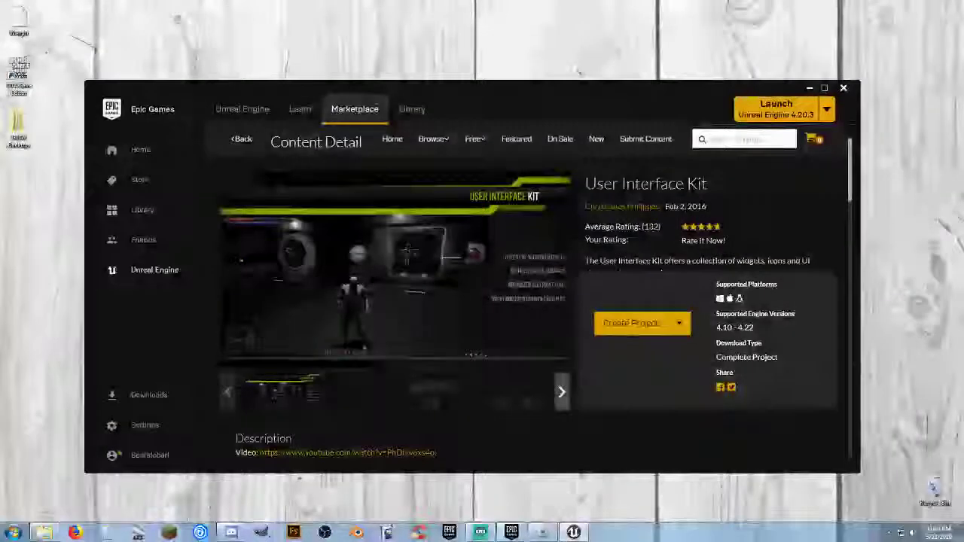
pyautogui.moveTo(0, 197); pyautogui.dragTo(339, 123)
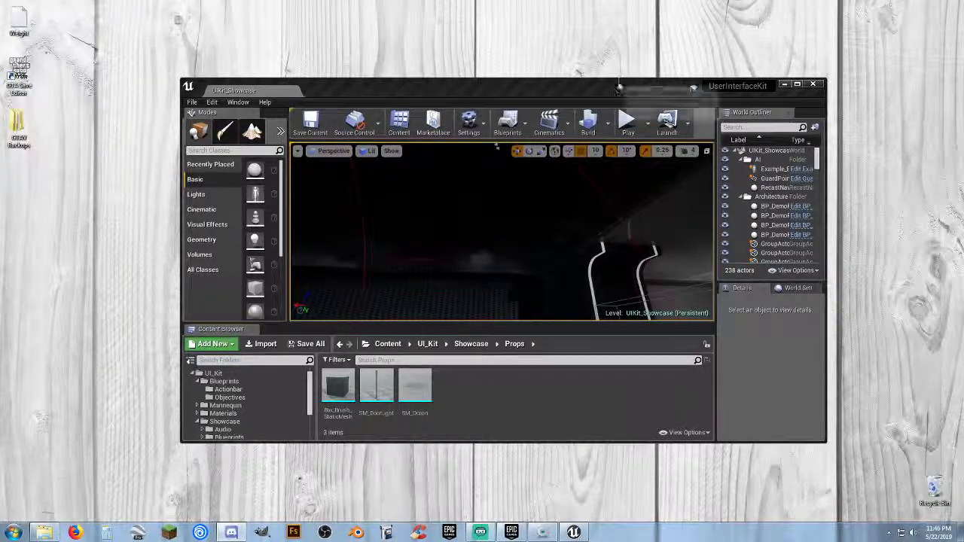
pyautogui.moveTo(616, 94); pyautogui.dragTo(577, 78)
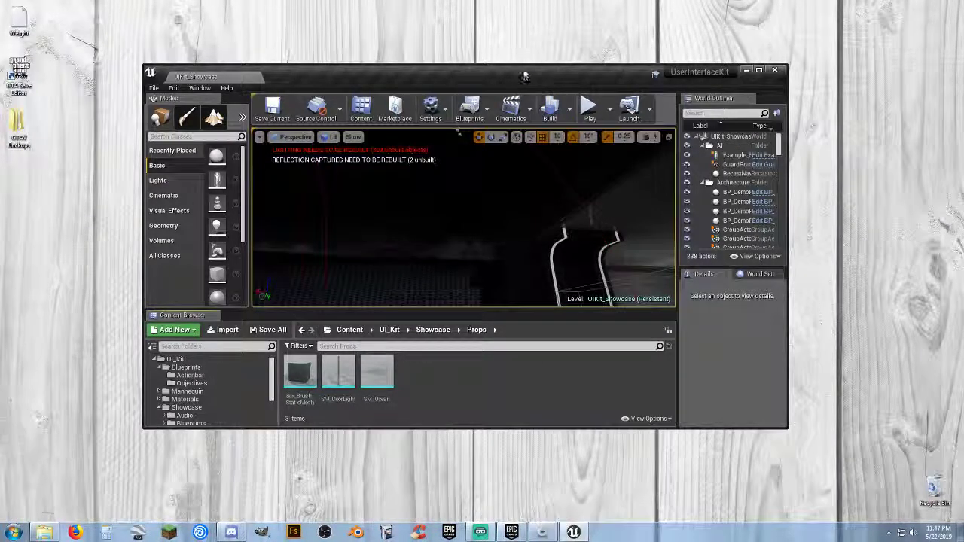
pyautogui.moveTo(520, 74); pyautogui.dragTo(461, 71)
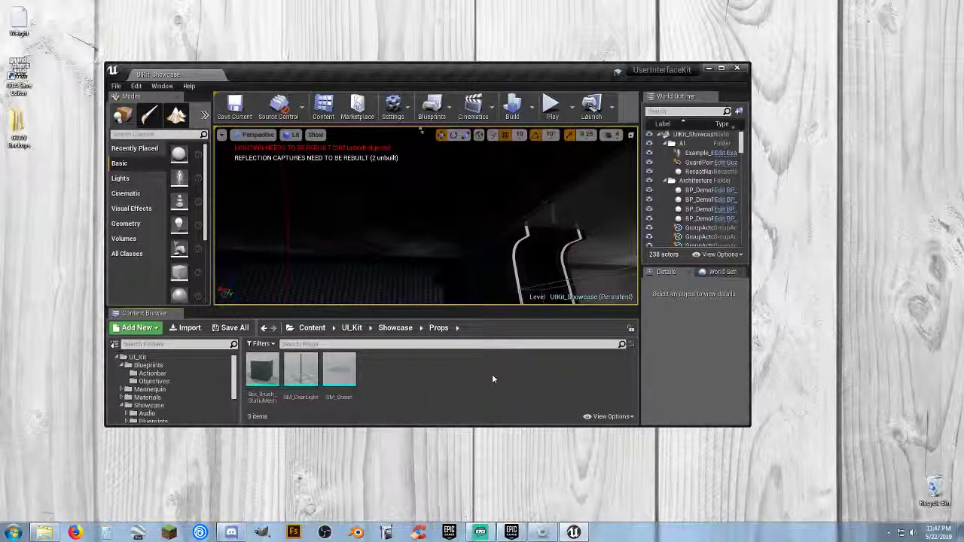
pyautogui.doubleClick(508, 66)
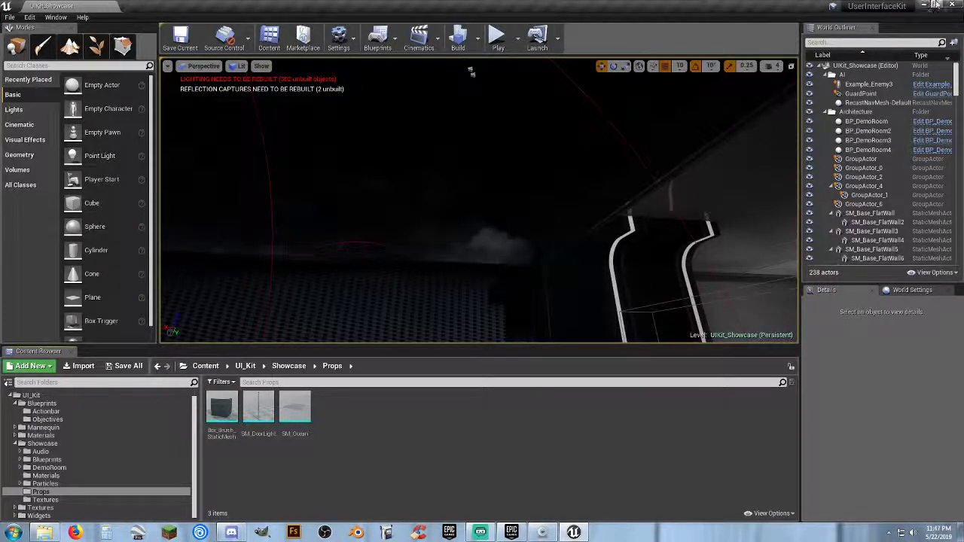
# - Close the Unreal Editor and read the User Interface Kit description on its marketplace page in the Epic Games Launcher
pyautogui.click(952, 6)
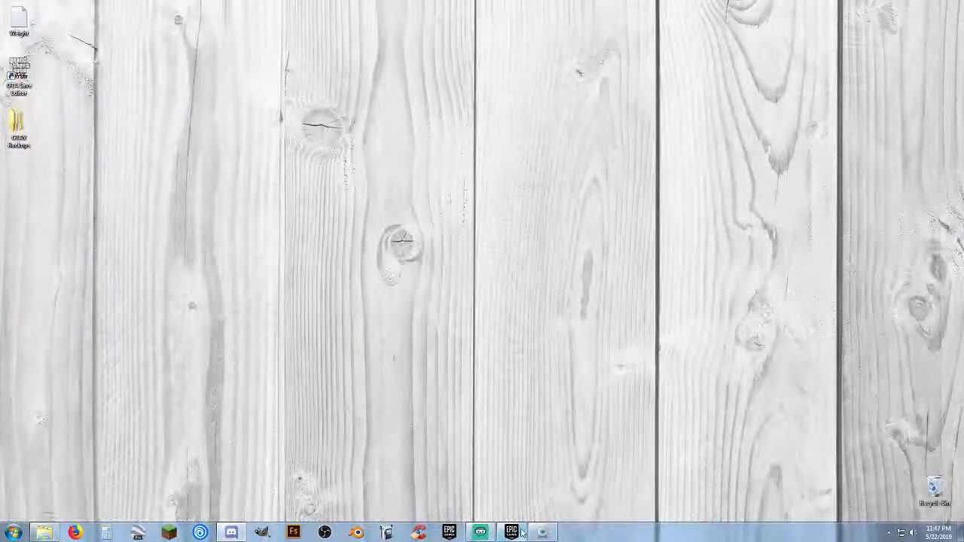
pyautogui.click(519, 532)
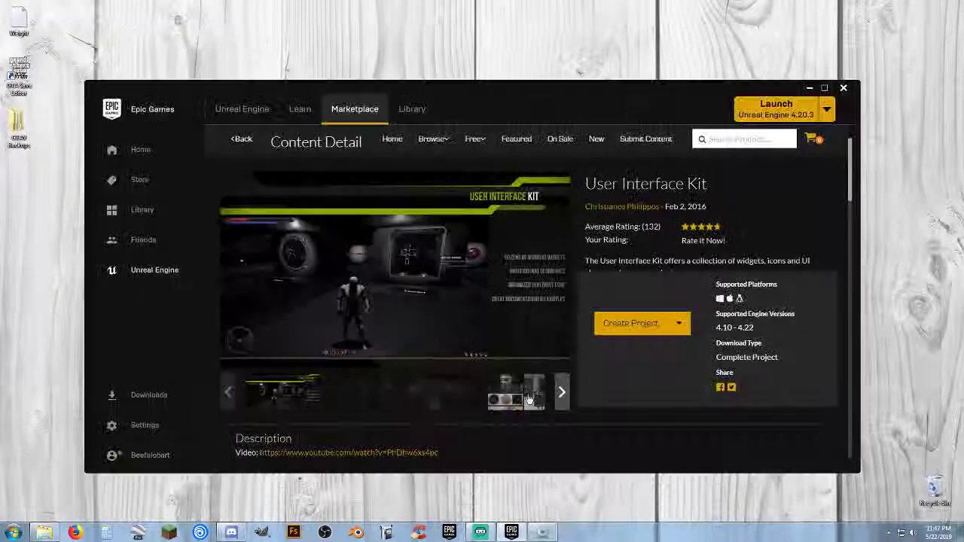
pyautogui.scroll(-3, 738, 226)
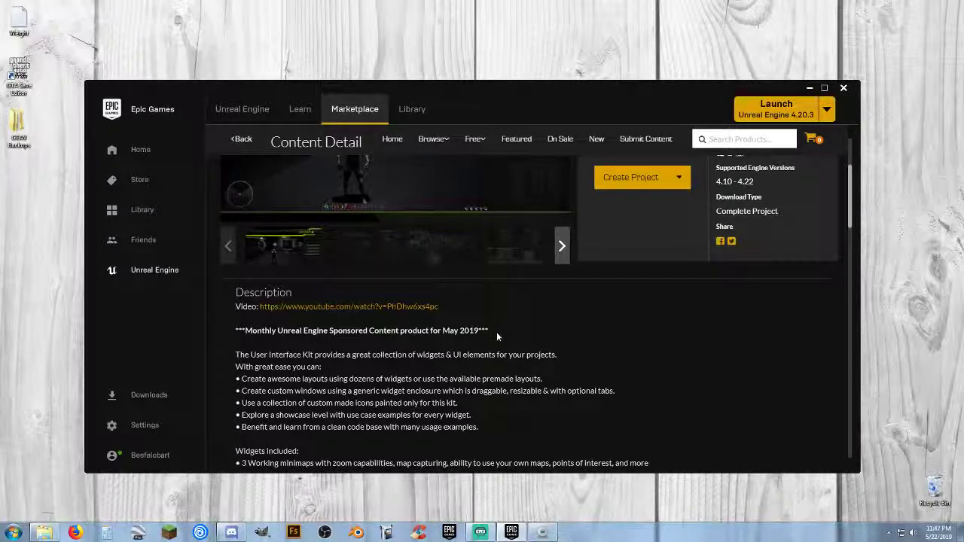
pyautogui.scroll(-2, 704, 342)
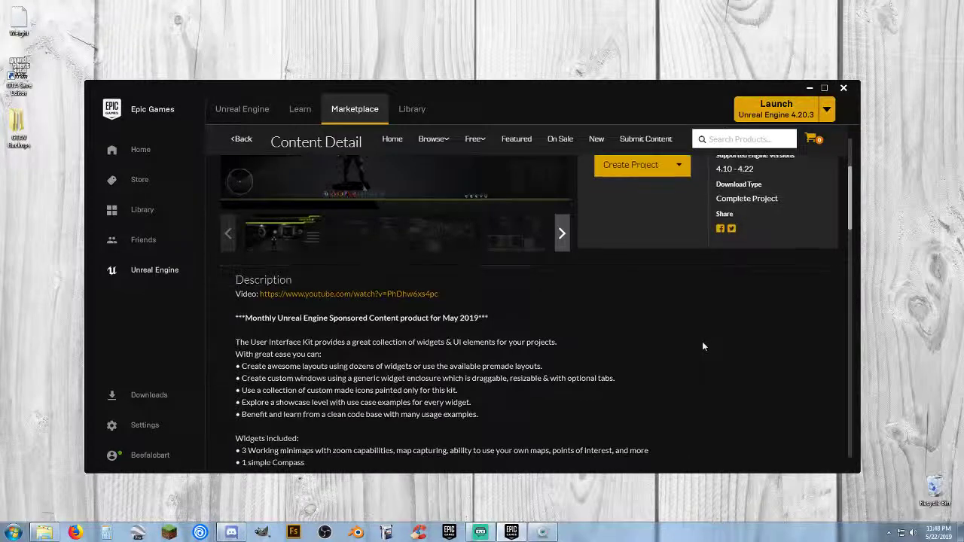
pyautogui.scroll(5, 682, 324)
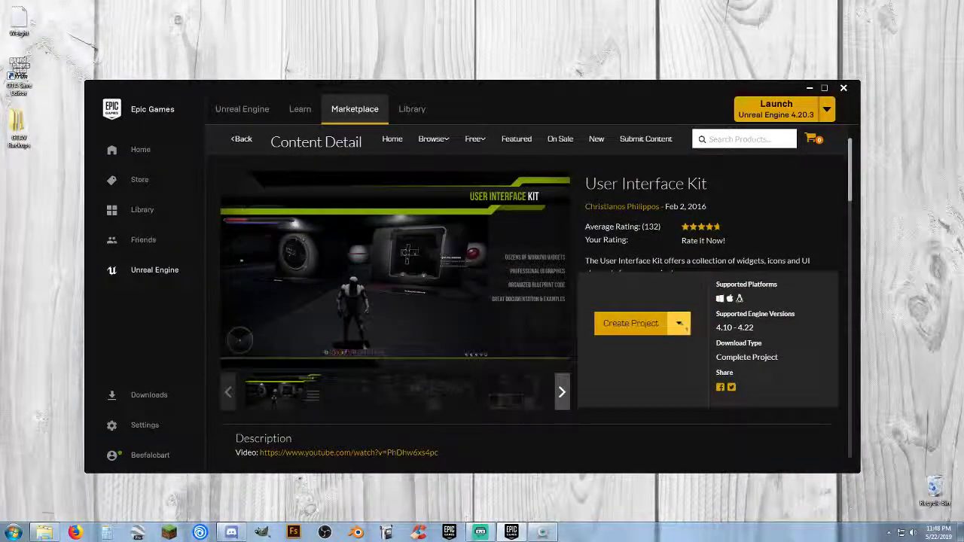
# - View the Marketplace's Free For The Month products and minimize the launcher
pyautogui.moveTo(473, 144)
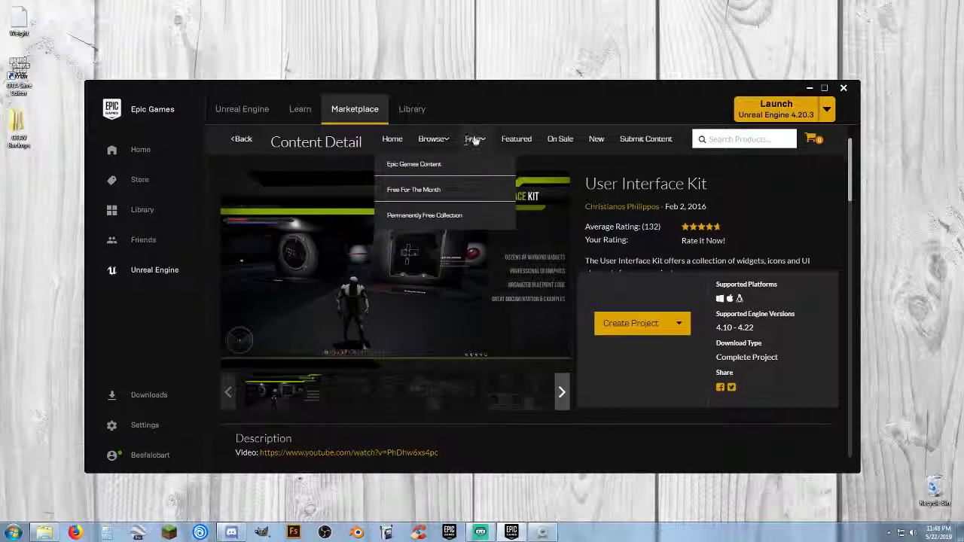
pyautogui.click(416, 189)
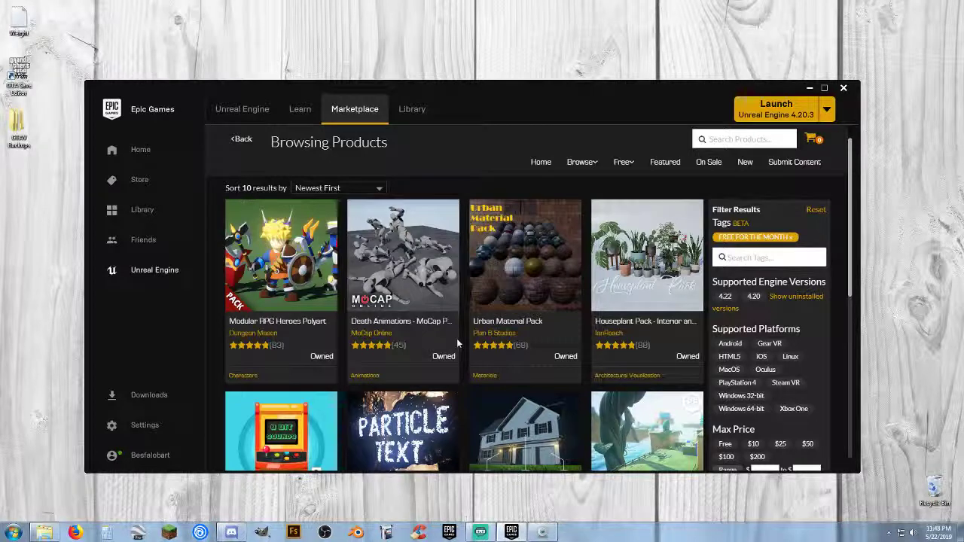
pyautogui.press('super+d')
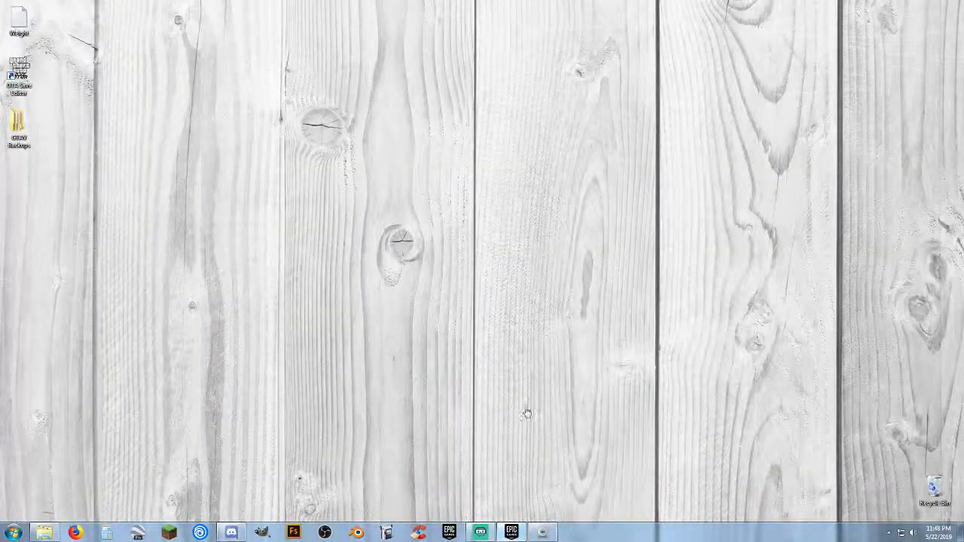
# - Bring the Epic Games Launcher back and look through the owned assets in the Library's Vault
pyautogui.click(511, 532)
pyautogui.click(412, 110)
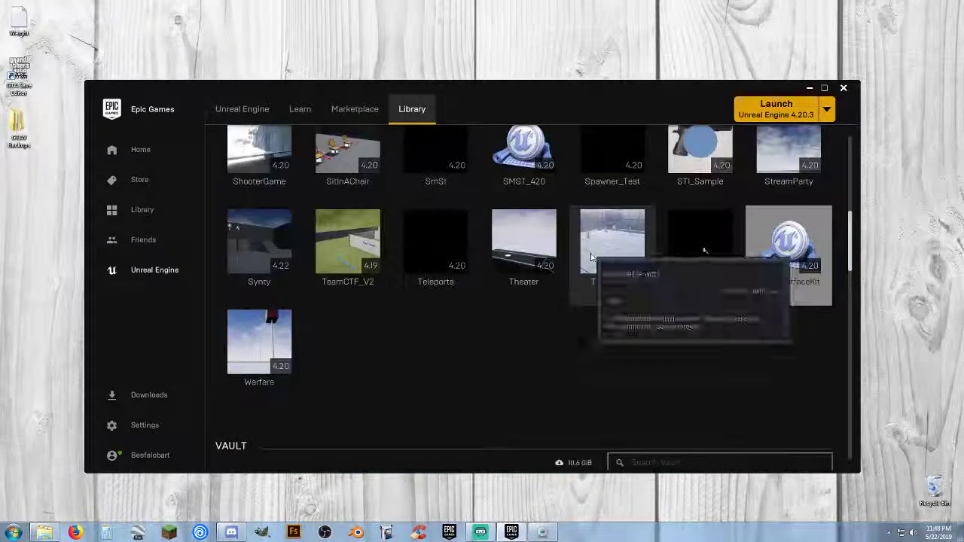
pyautogui.scroll(-5, 538, 277)
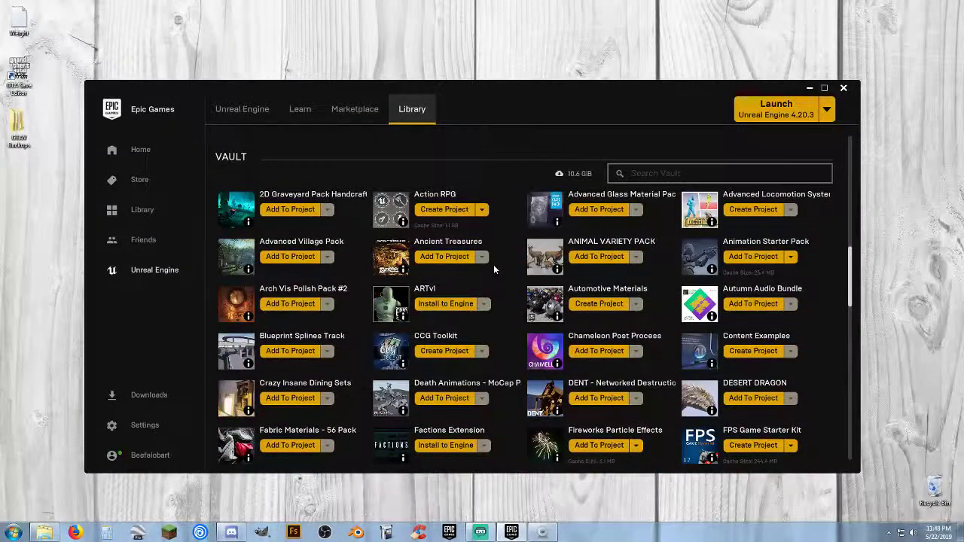
pyautogui.scroll(-1, 494, 267)
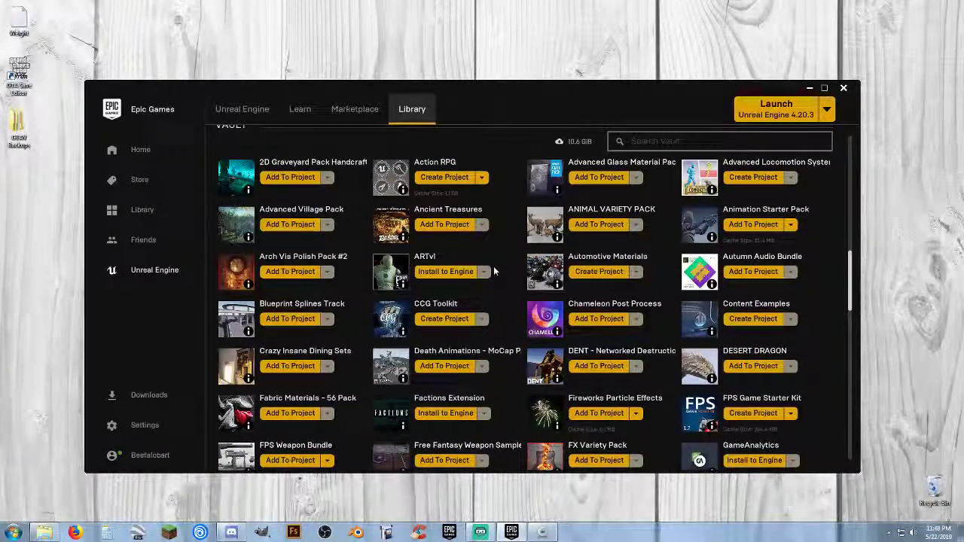
pyautogui.scroll(-1, 494, 271)
pyautogui.scroll(-1, 494, 267)
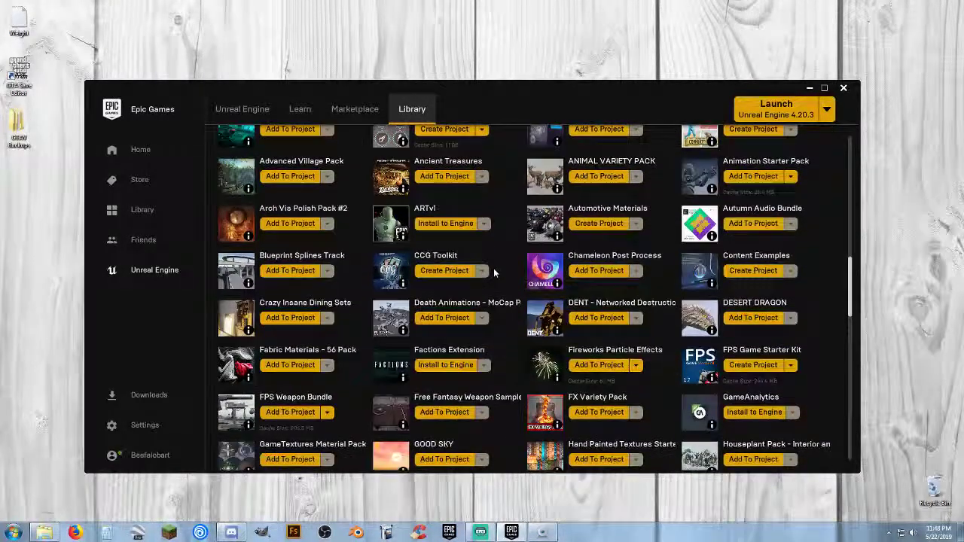
pyautogui.scroll(-1, 494, 269)
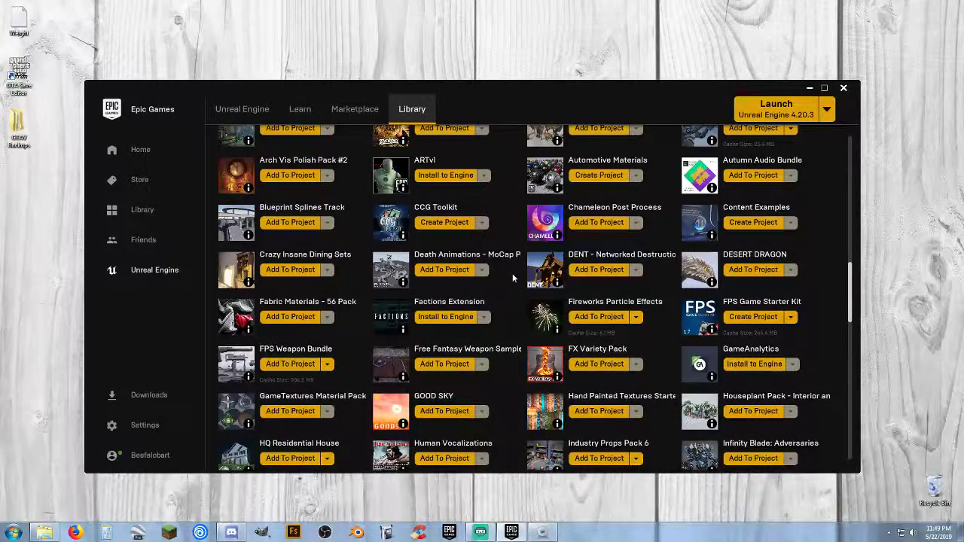
pyautogui.scroll(-1, 513, 277)
pyautogui.scroll(-4, 512, 278)
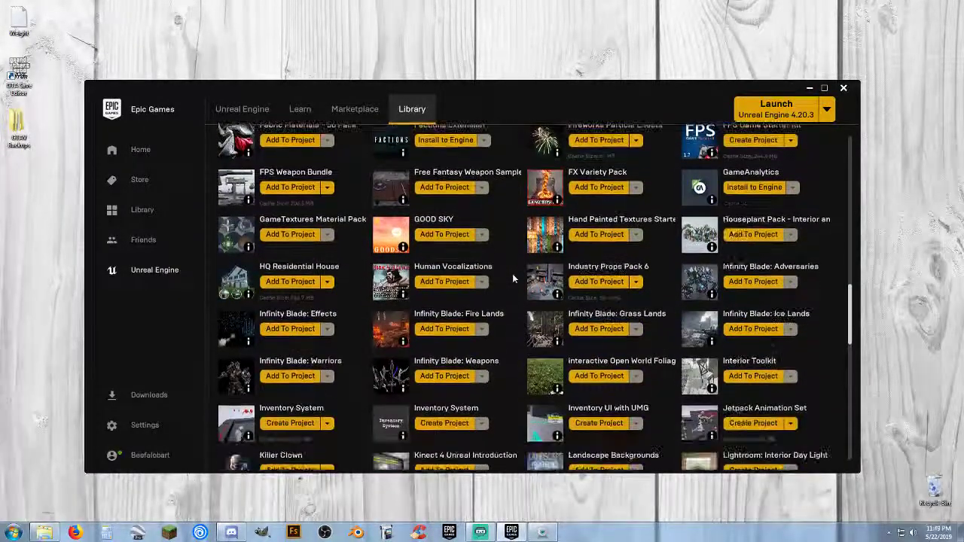
pyautogui.scroll(-1, 512, 278)
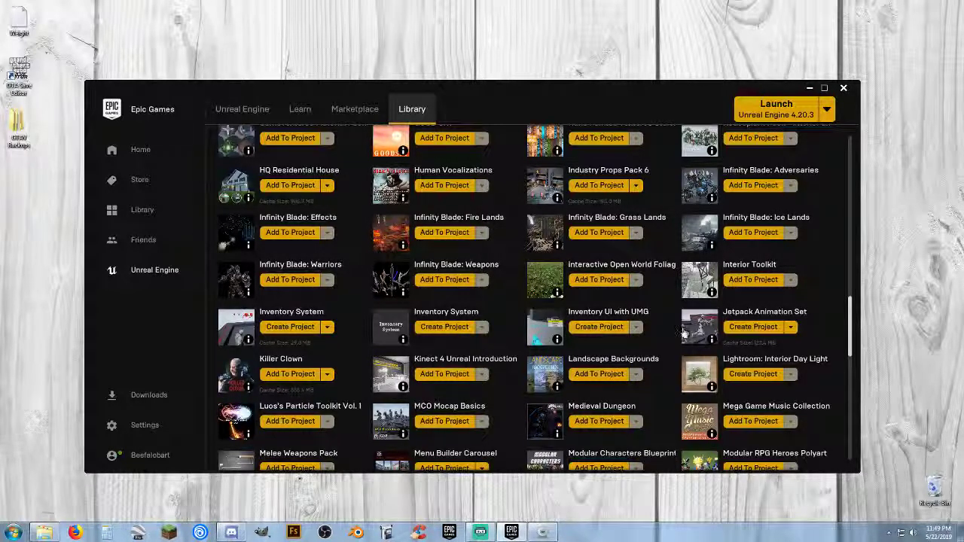
# - Go back from the Vault to the Library's project list and look through the projects, checking the New422 project's engine compatibility and path
pyautogui.scroll(1, 683, 330)
pyautogui.scroll(15, 682, 330)
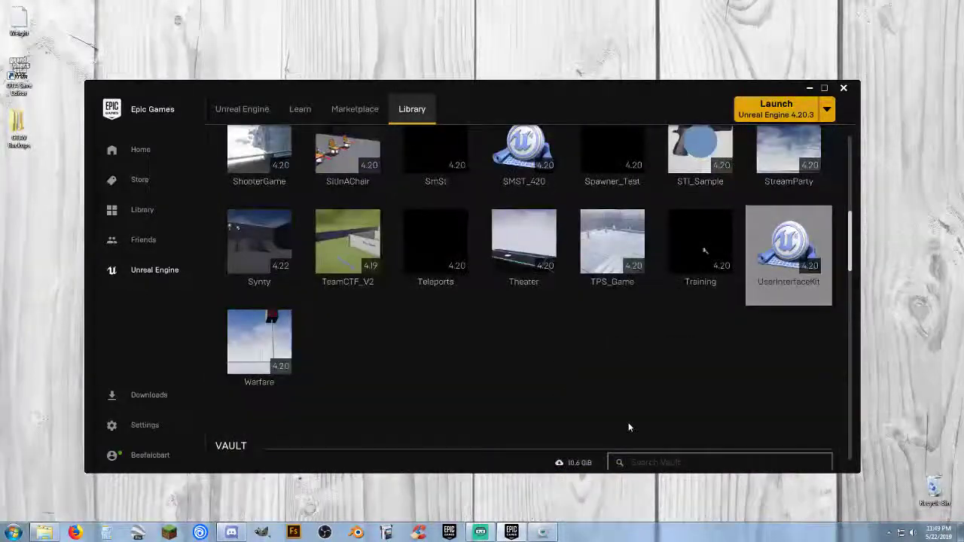
pyautogui.scroll(2, 629, 427)
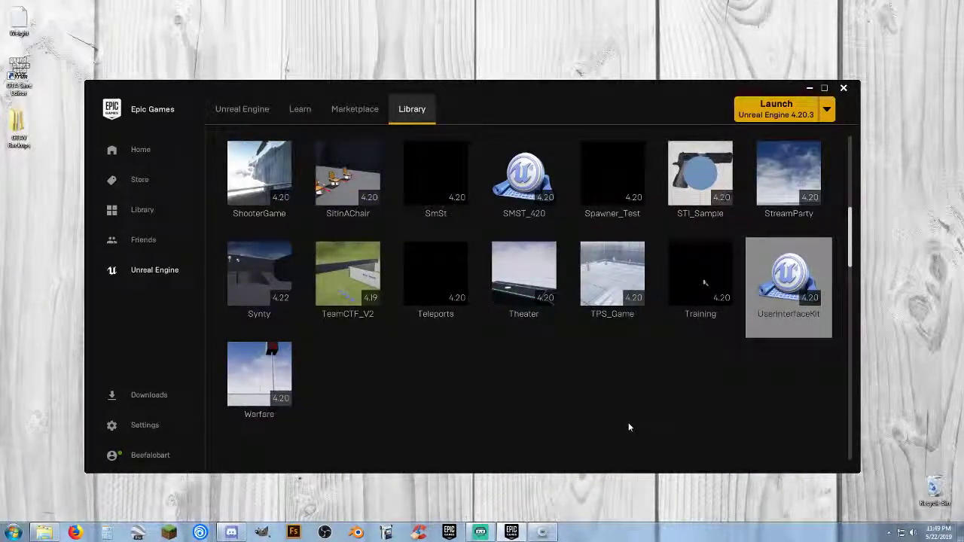
pyautogui.scroll(8, 629, 427)
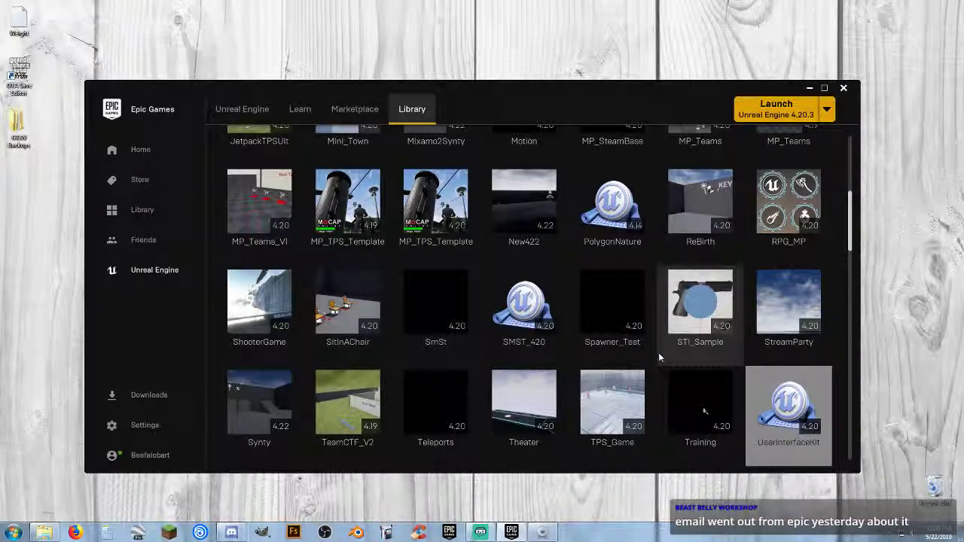
pyautogui.scroll(2, 659, 352)
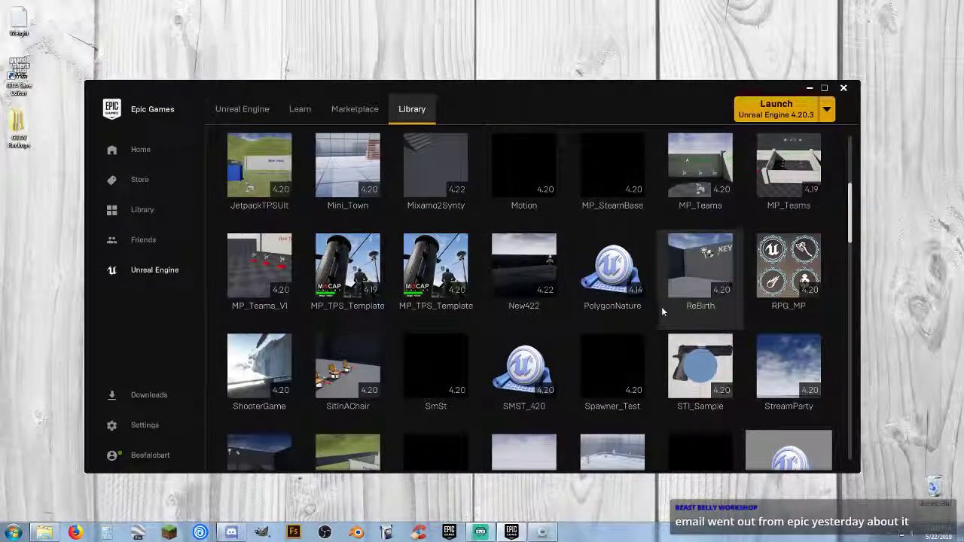
pyautogui.scroll(1, 659, 309)
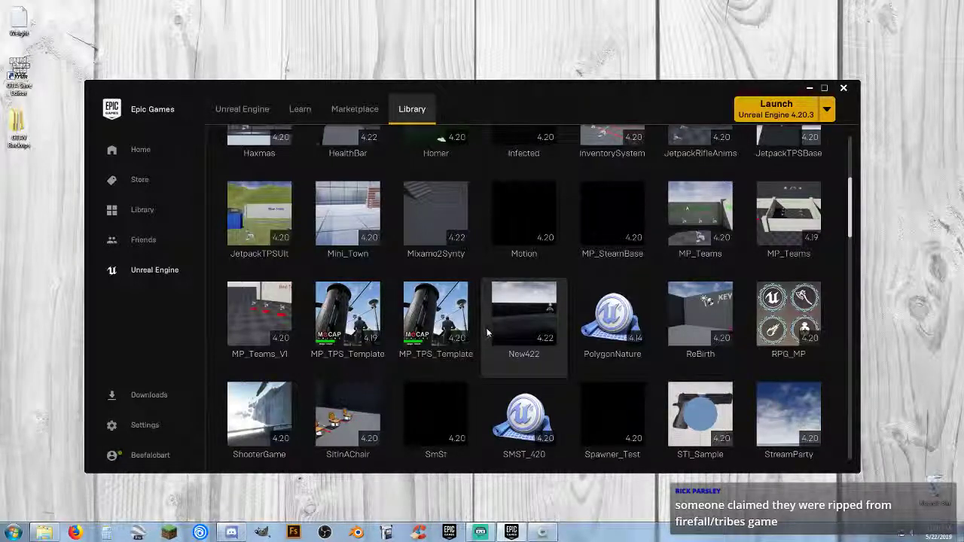
pyautogui.moveTo(537, 291)
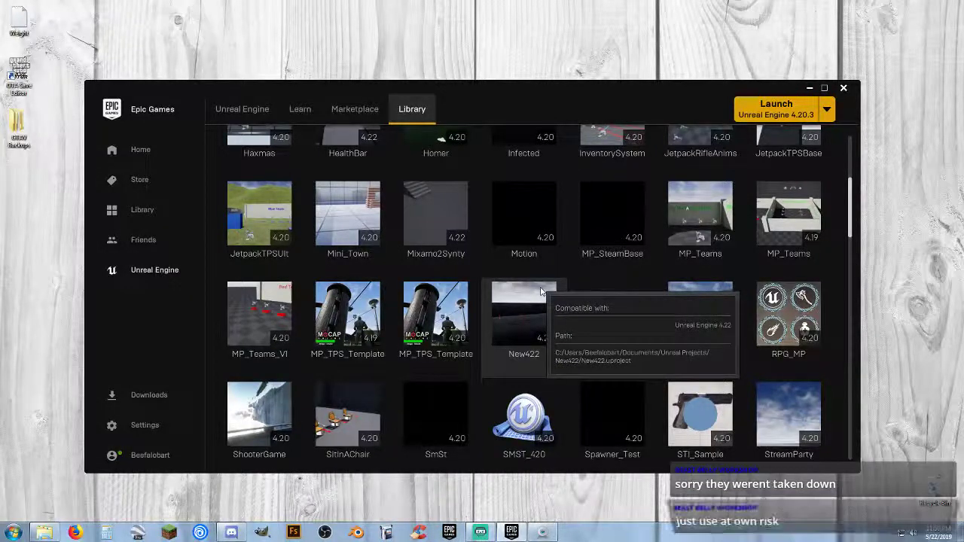
pyautogui.scroll(1, 658, 266)
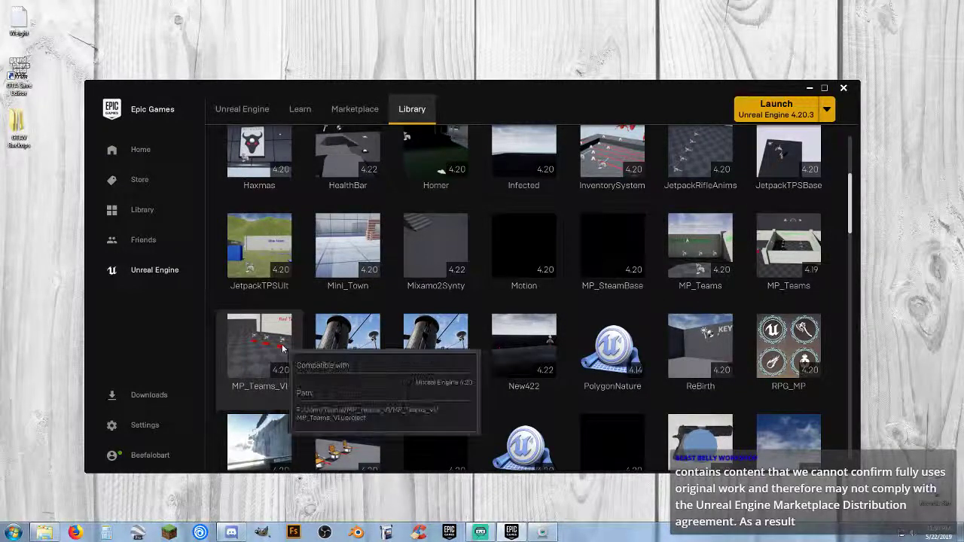
# - Look back through the Library's project list up to the engine versions, checking the JetpackTPSBase project's engine compatibility and path
pyautogui.scroll(1, 558, 402)
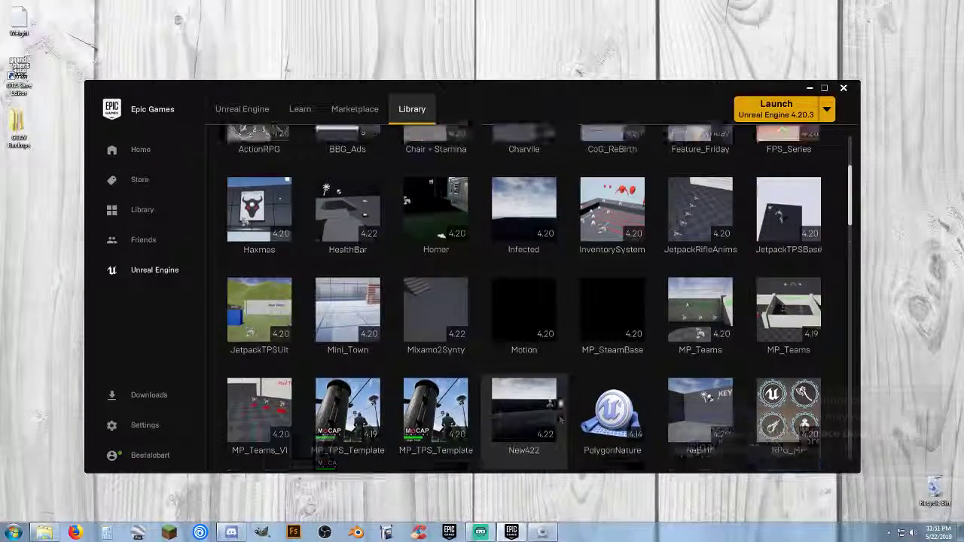
pyautogui.scroll(1, 573, 377)
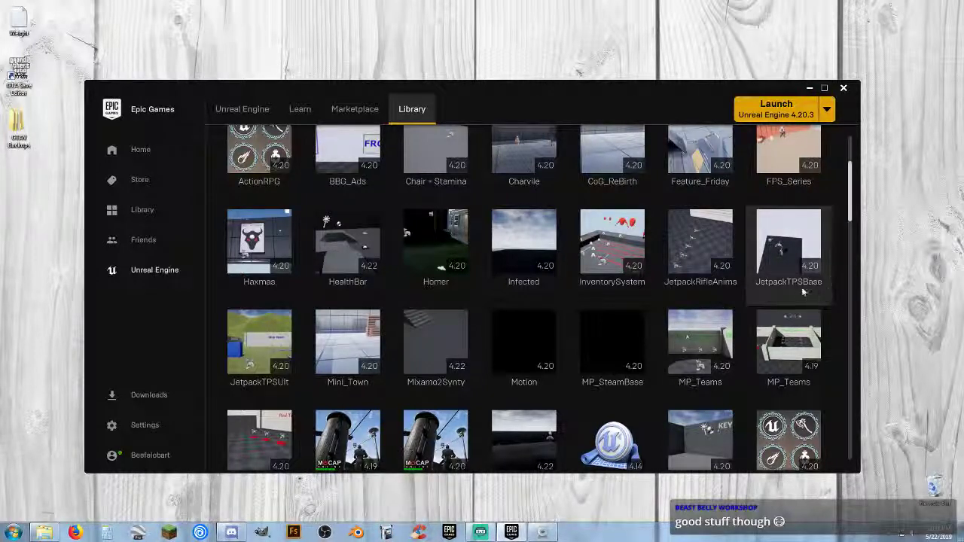
pyautogui.moveTo(769, 247)
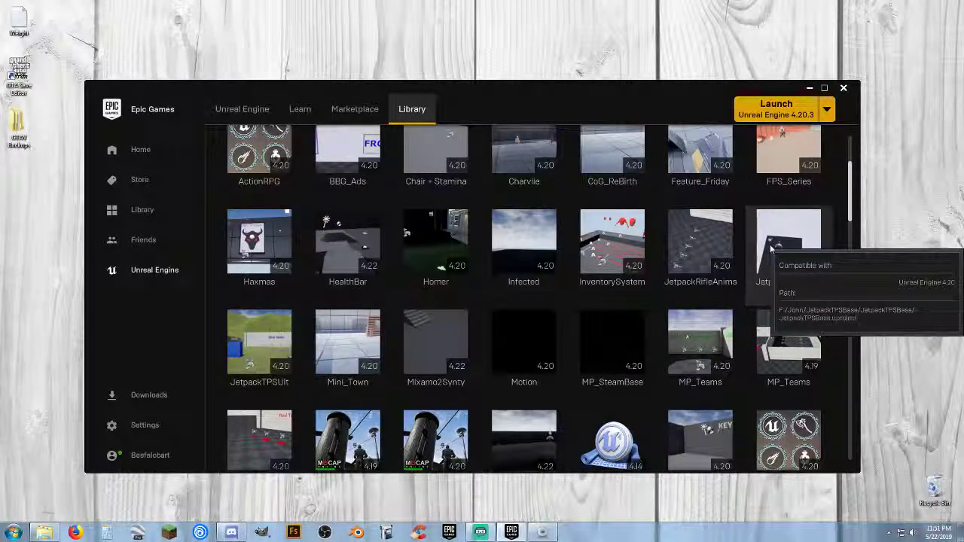
pyautogui.scroll(2, 783, 260)
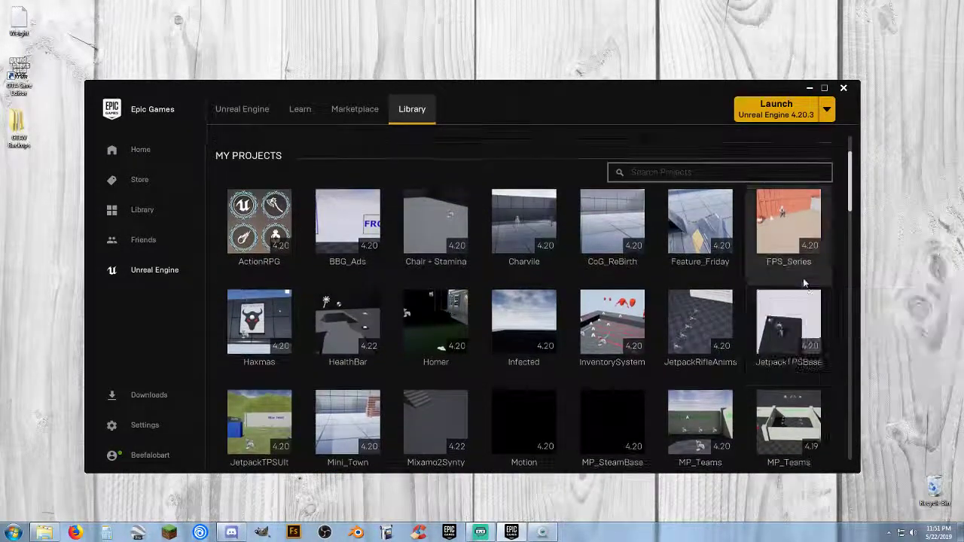
pyautogui.scroll(1, 815, 285)
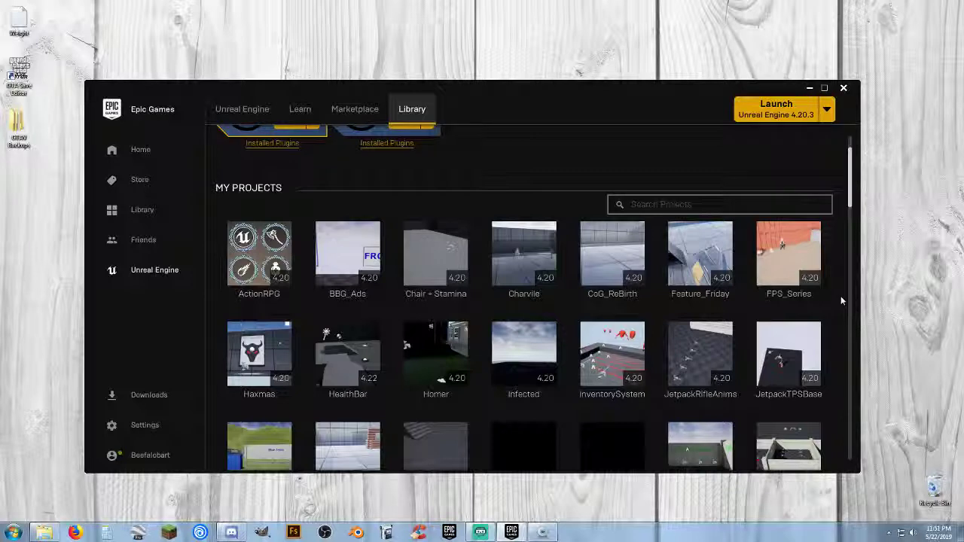
pyautogui.scroll(1, 841, 298)
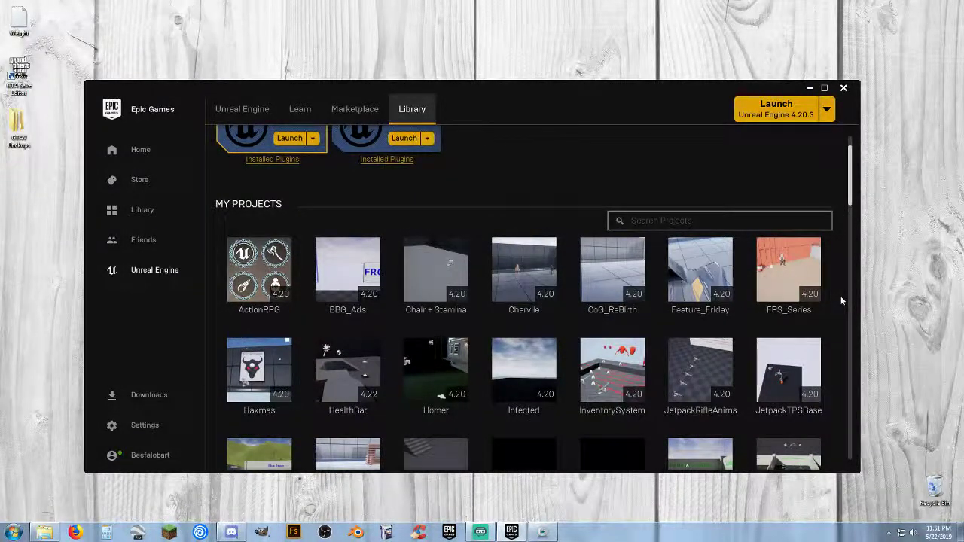
pyautogui.scroll(1, 841, 299)
pyautogui.scroll(-3, 841, 300)
pyautogui.scroll(-2, 841, 300)
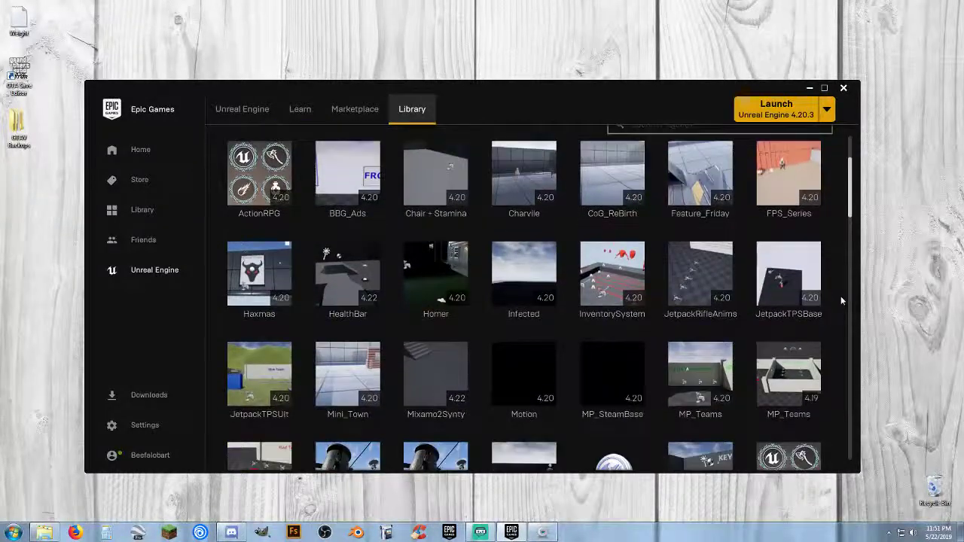
pyautogui.scroll(5, 841, 300)
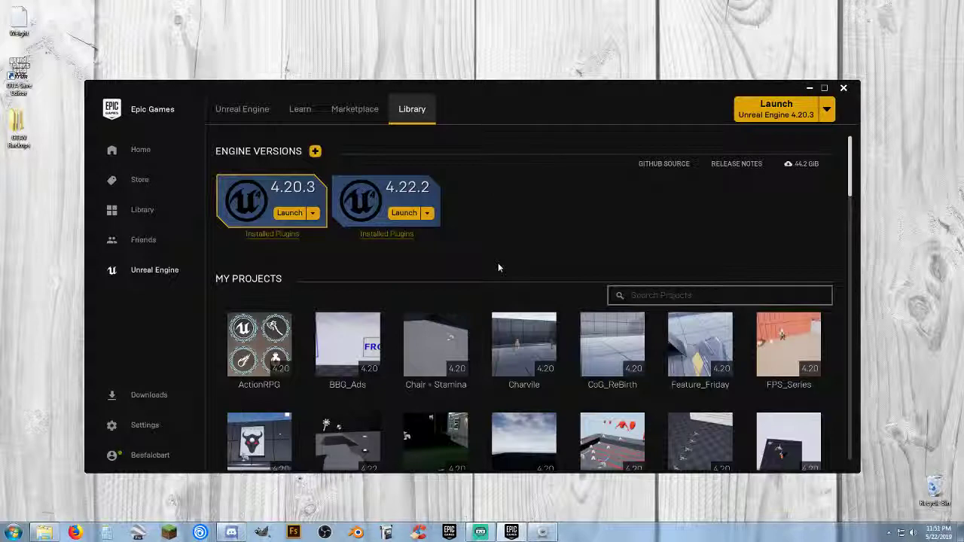
# - Look over all the projects down to the start of the Vault and return to the engine versions
pyautogui.scroll(-1, 498, 268)
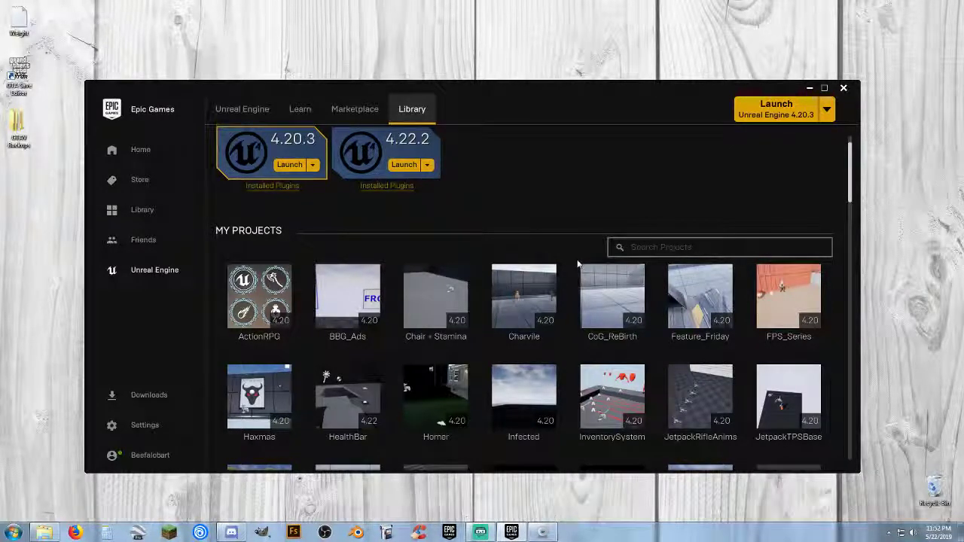
pyautogui.scroll(-1, 572, 264)
pyautogui.scroll(-3, 570, 262)
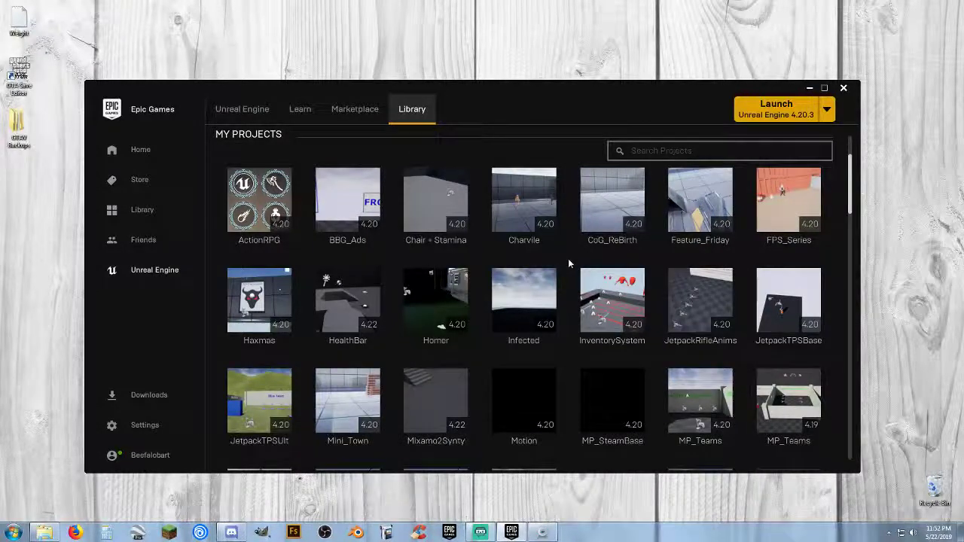
pyautogui.scroll(-2, 569, 263)
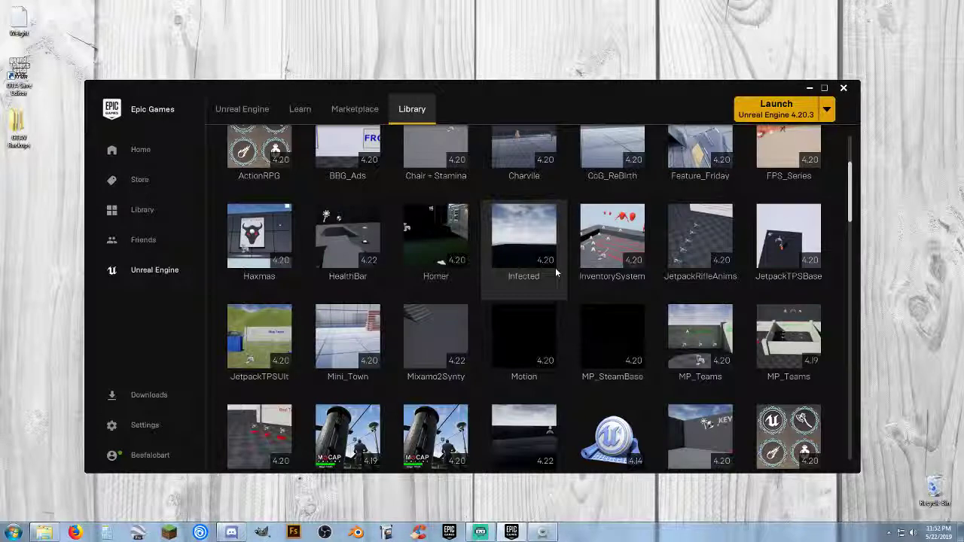
pyautogui.scroll(-1, 565, 268)
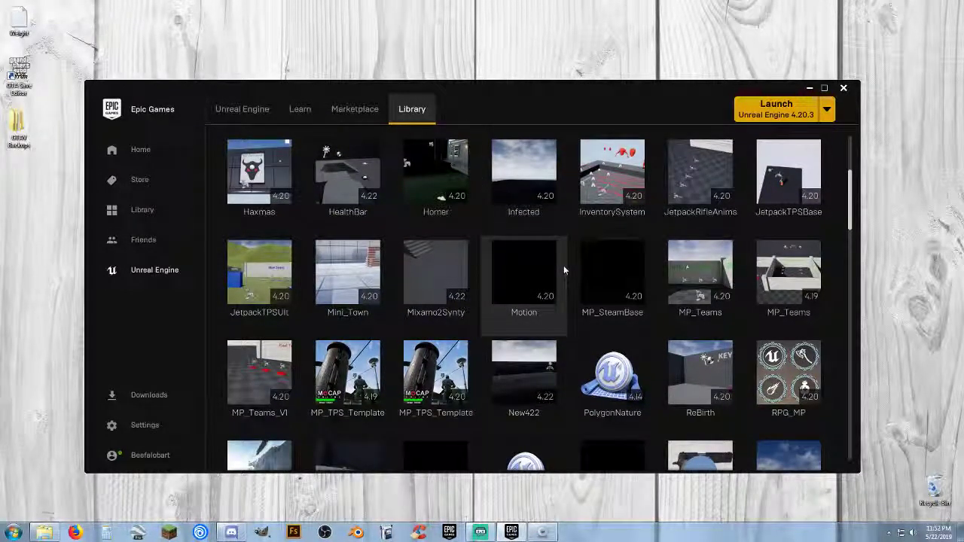
pyautogui.scroll(-1, 563, 267)
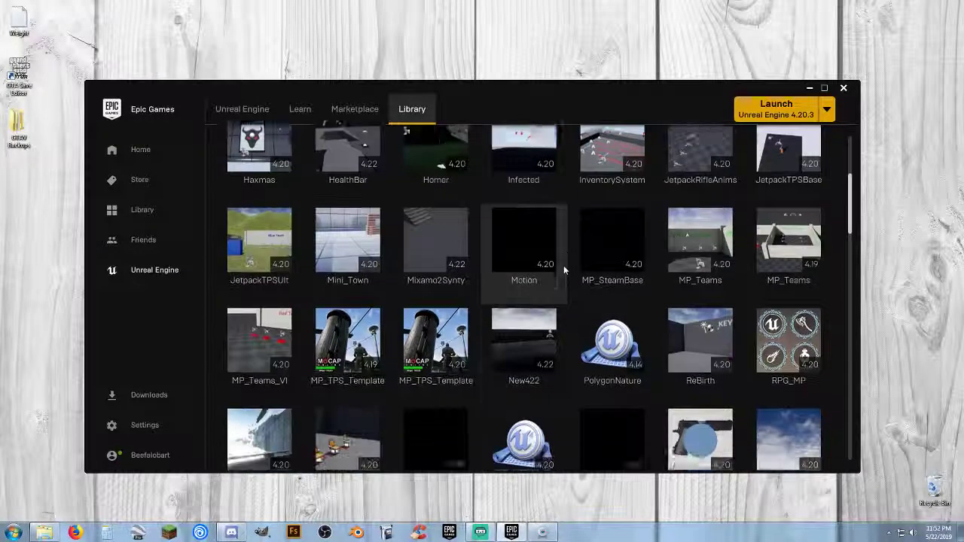
pyautogui.scroll(-1, 564, 269)
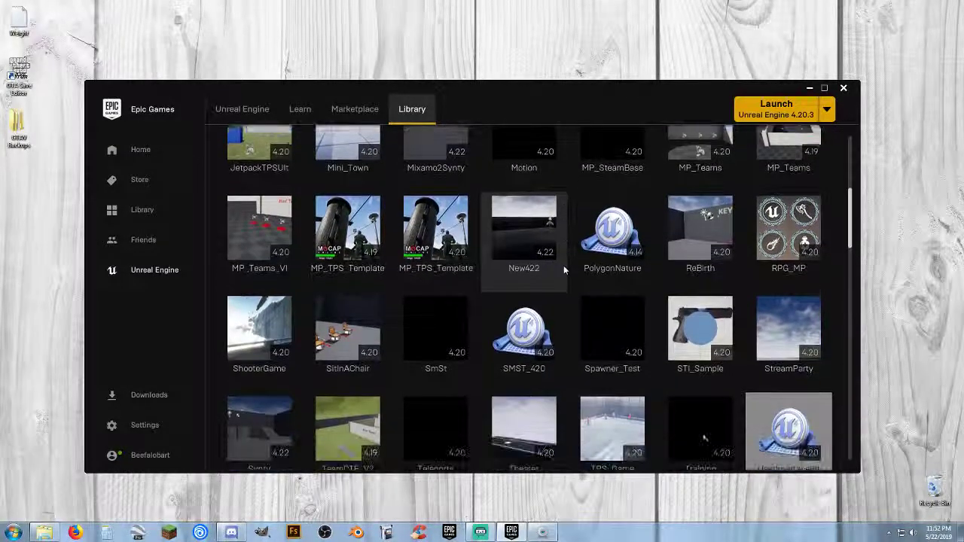
pyautogui.scroll(-1, 563, 265)
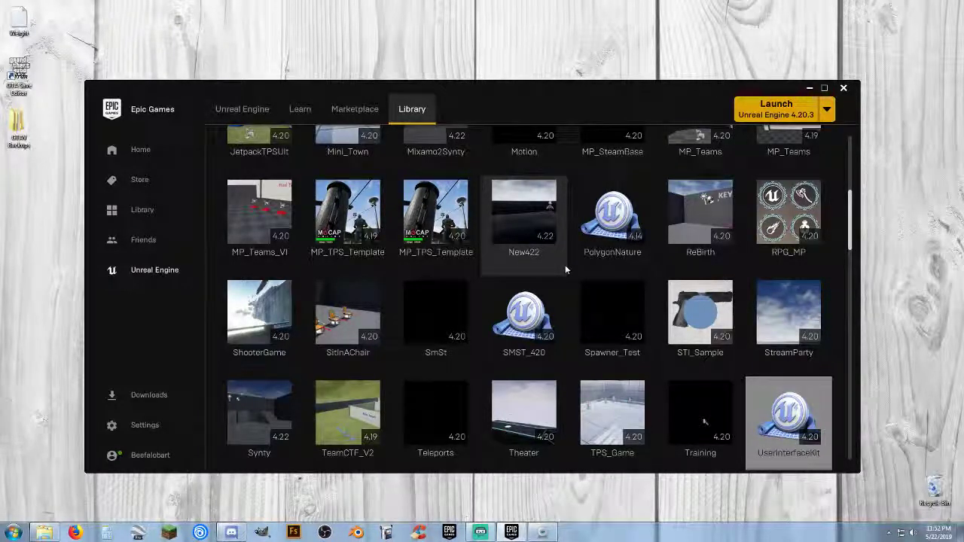
pyautogui.scroll(-1, 565, 264)
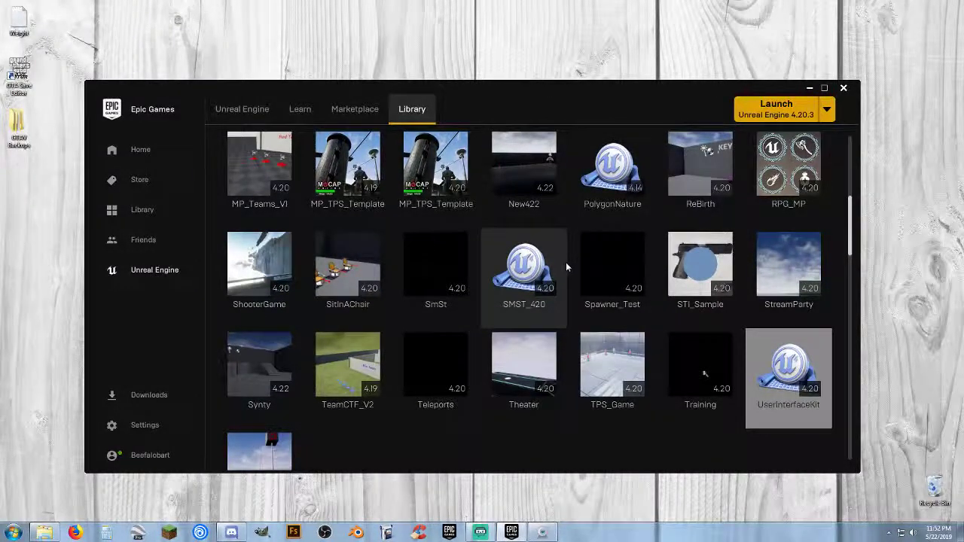
pyautogui.scroll(-5, 566, 263)
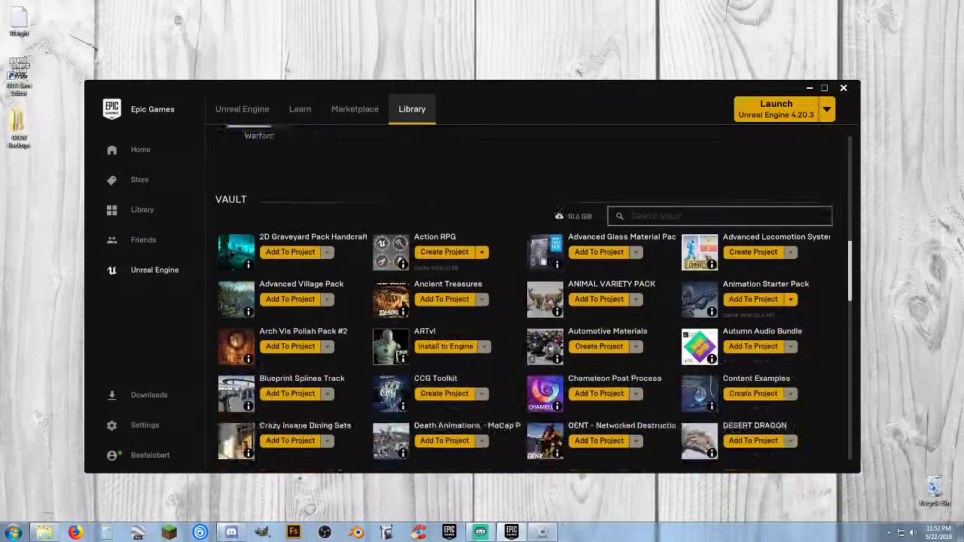
pyautogui.scroll(-1, 557, 260)
pyautogui.scroll(1, 515, 248)
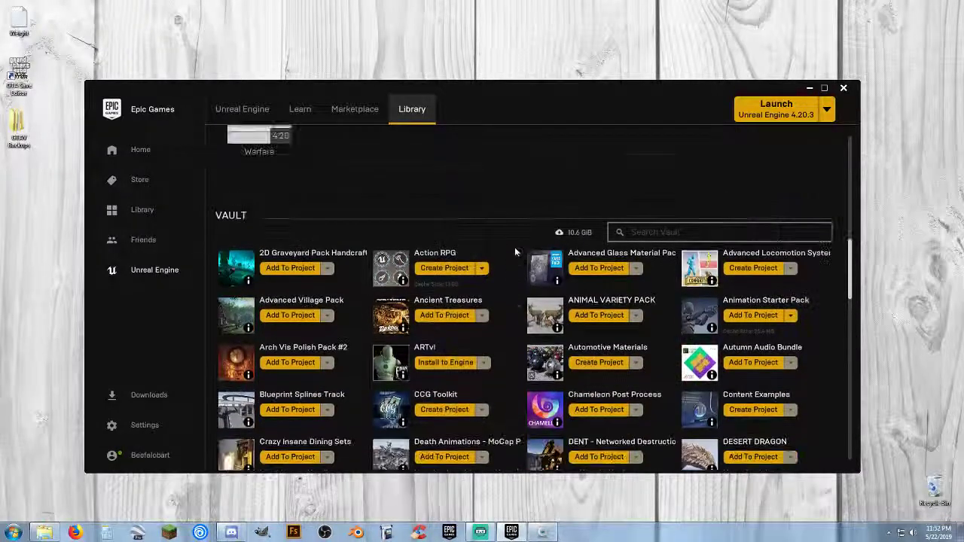
pyautogui.scroll(8, 515, 247)
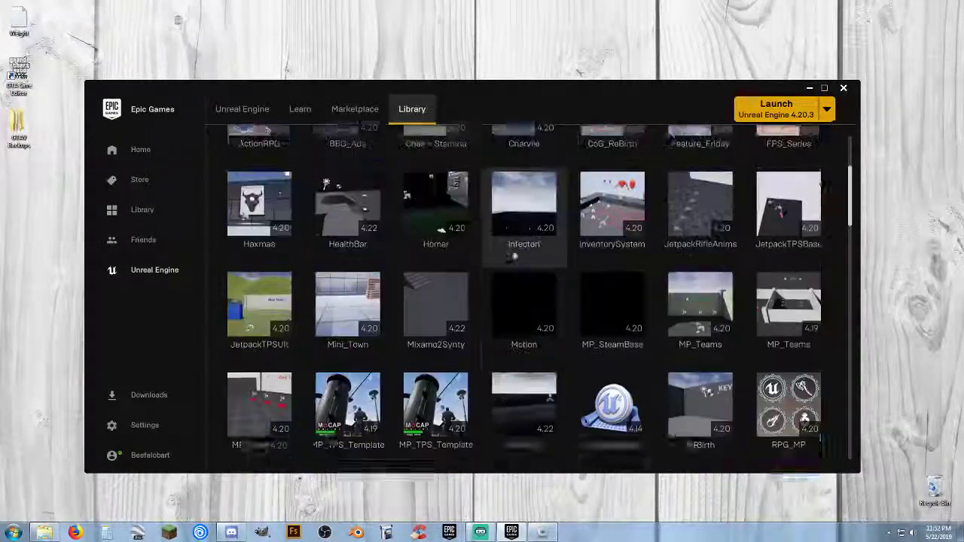
pyautogui.scroll(3, 514, 256)
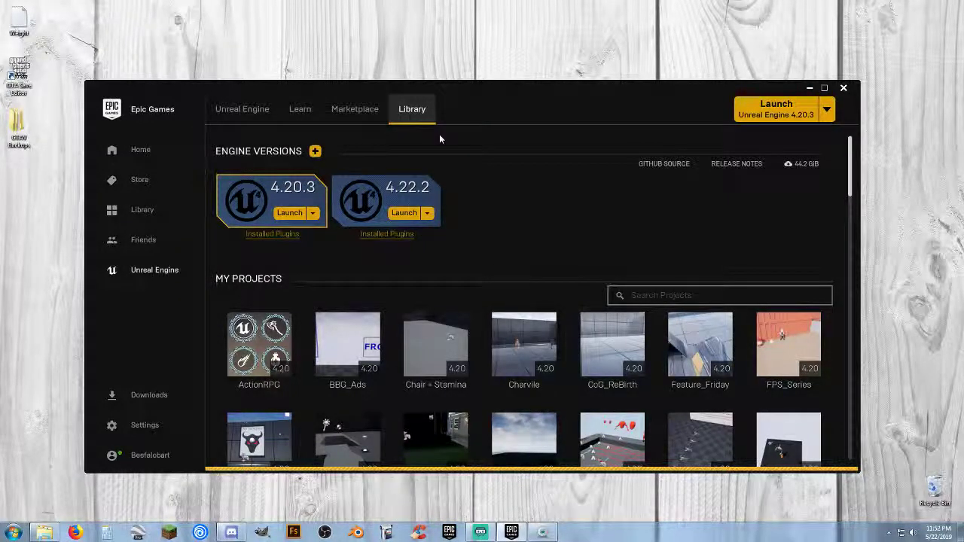
# - View the Marketplace's Free For The Month products and open the Death Animations - MoCap Pack detail page
pyautogui.moveTo(430, 136)
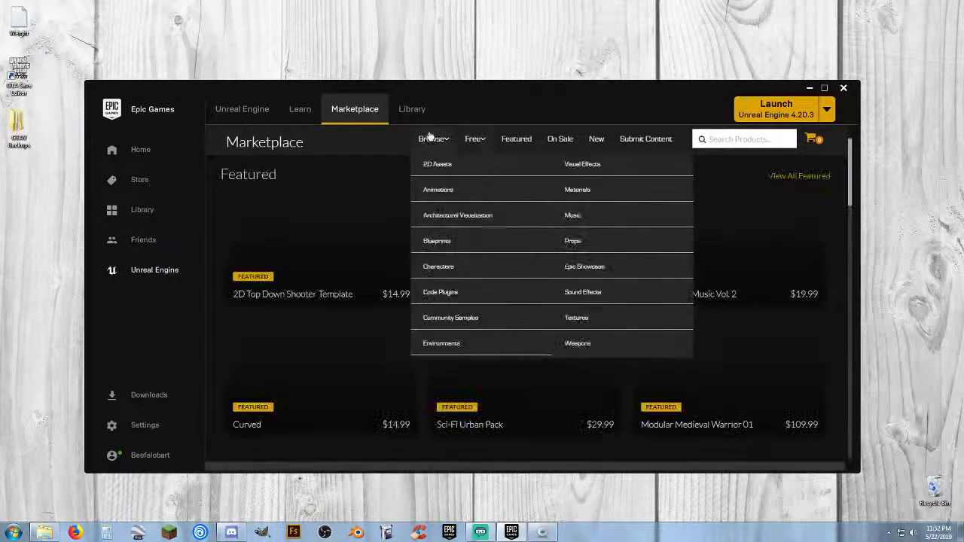
pyautogui.click(462, 193)
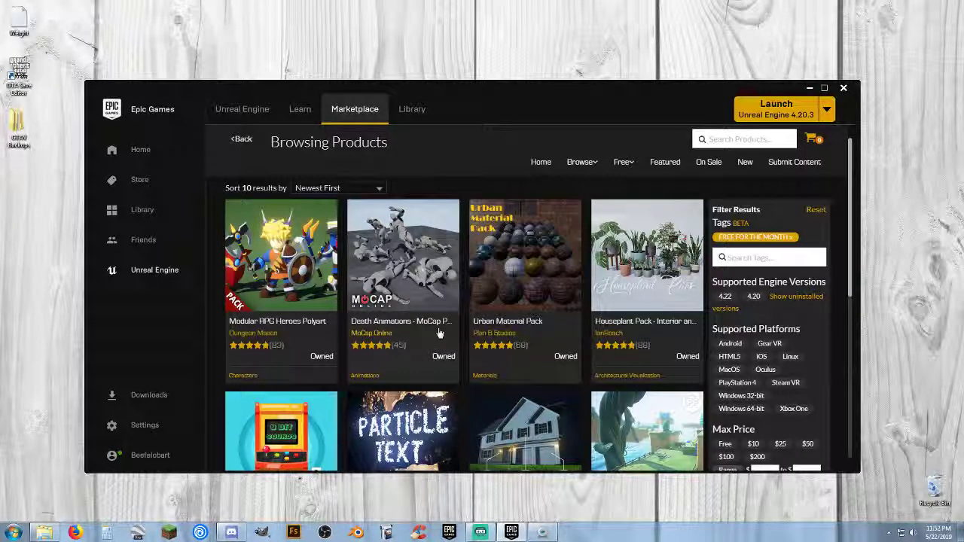
pyautogui.scroll(-2, 440, 337)
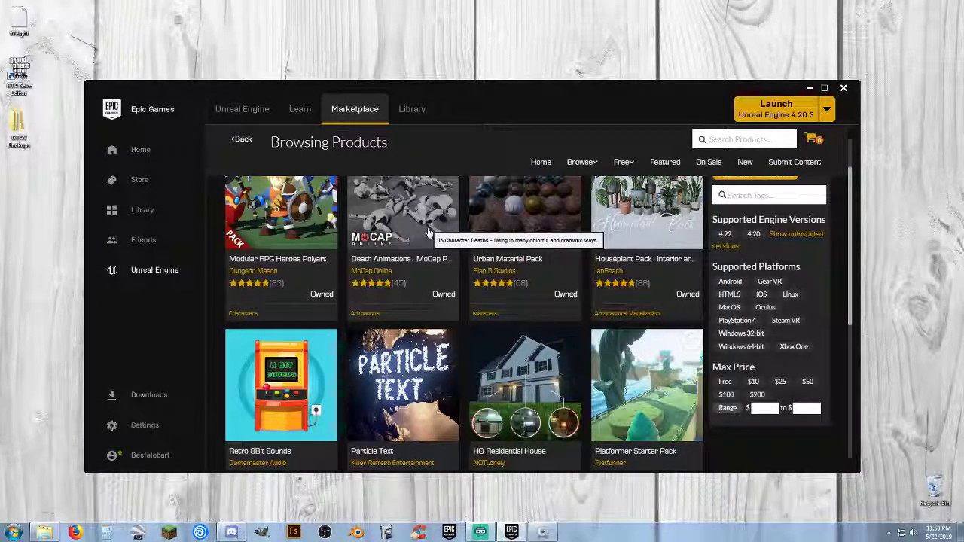
pyautogui.scroll(2, 428, 224)
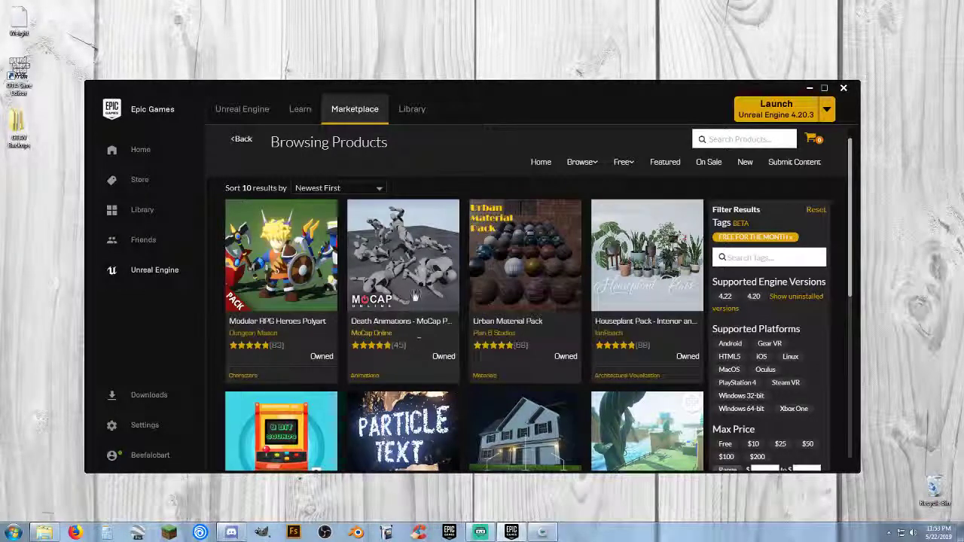
pyautogui.click(432, 339)
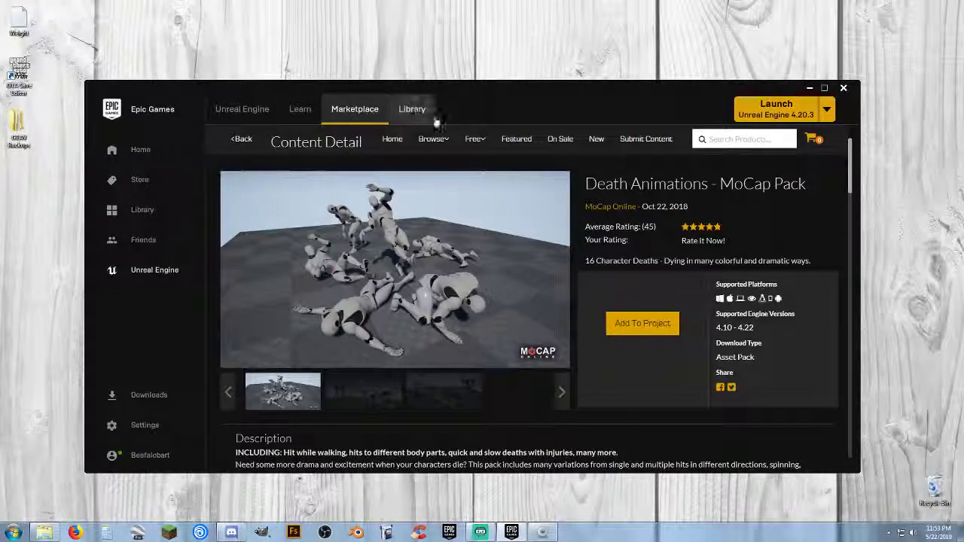
# - Clone the SMST_420 project from the Library under the name DeathAnims, continuing with the renaming of the code project
pyautogui.click(412, 109)
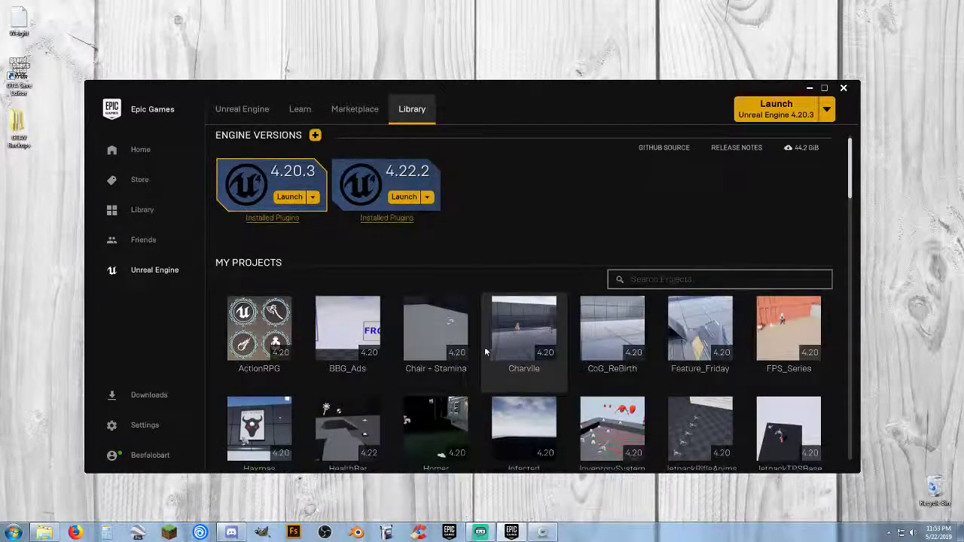
pyautogui.scroll(-2, 482, 349)
pyautogui.scroll(-4, 477, 358)
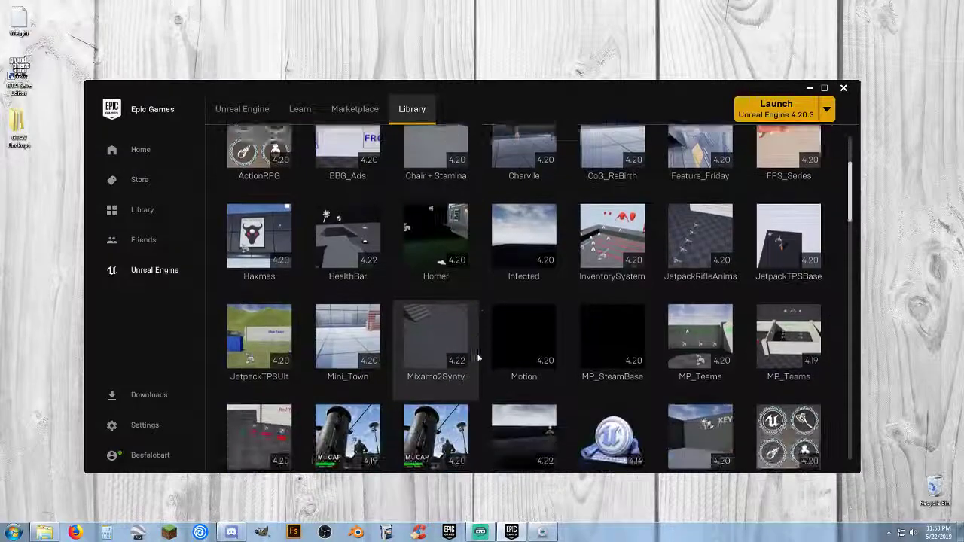
pyautogui.scroll(-4, 482, 351)
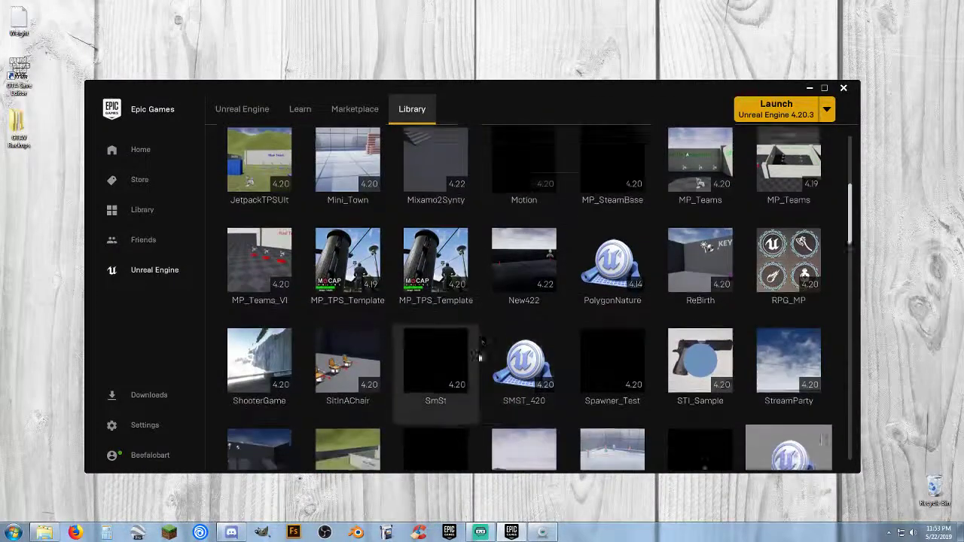
pyautogui.scroll(-2, 476, 360)
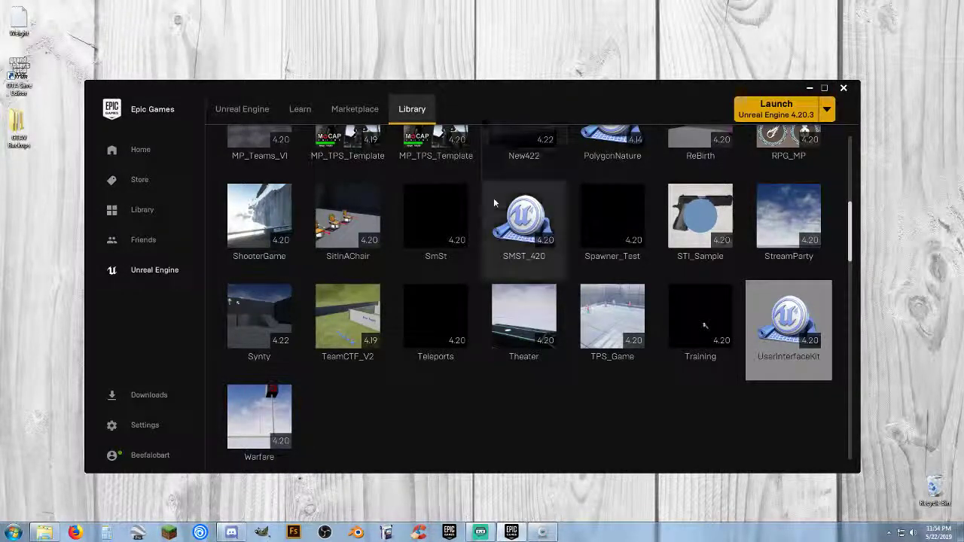
pyautogui.rightClick(510, 258)
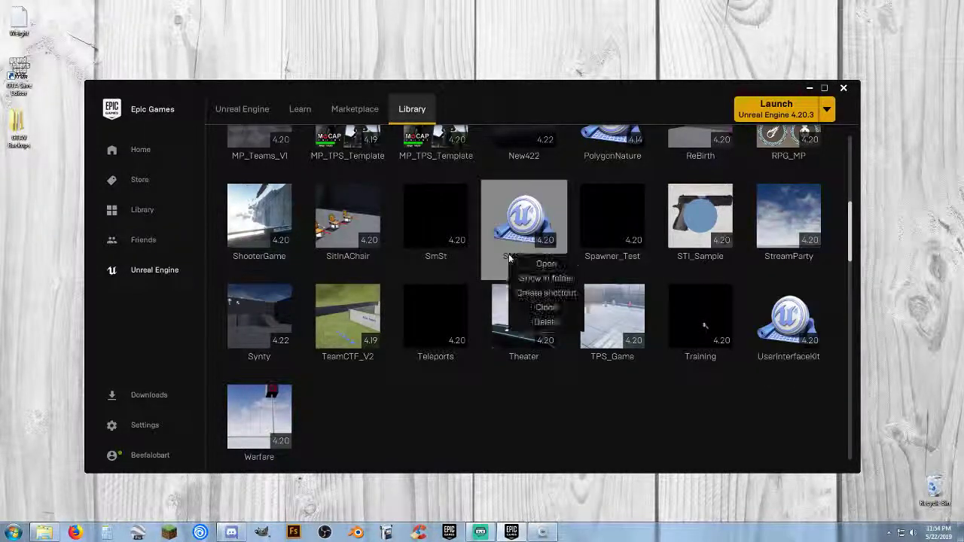
pyautogui.click(559, 308)
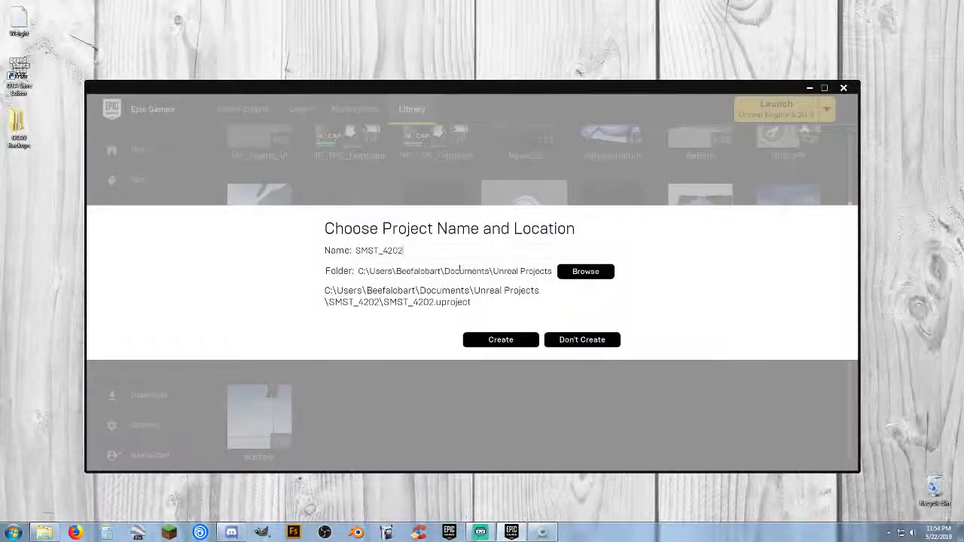
pyautogui.moveTo(406, 251); pyautogui.dragTo(316, 253)
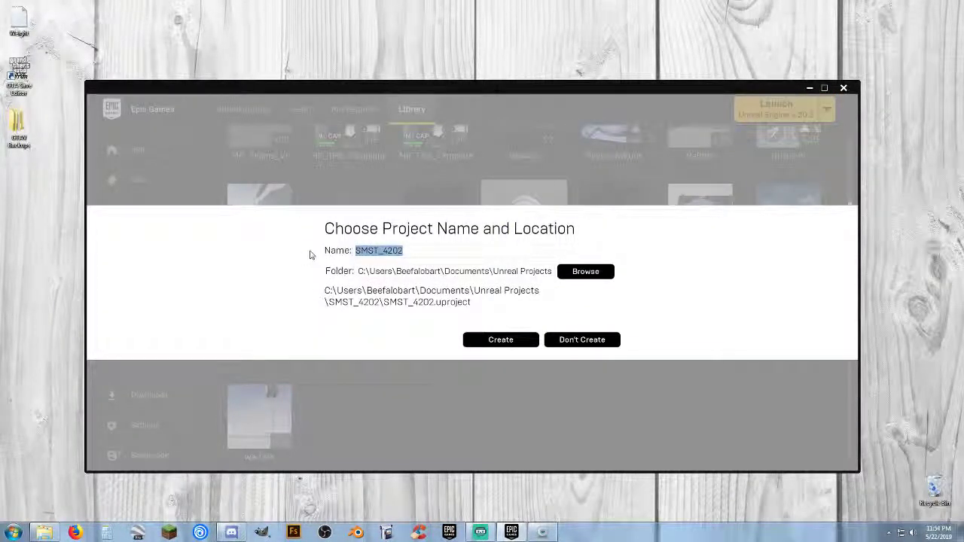
pyautogui.write('Death')
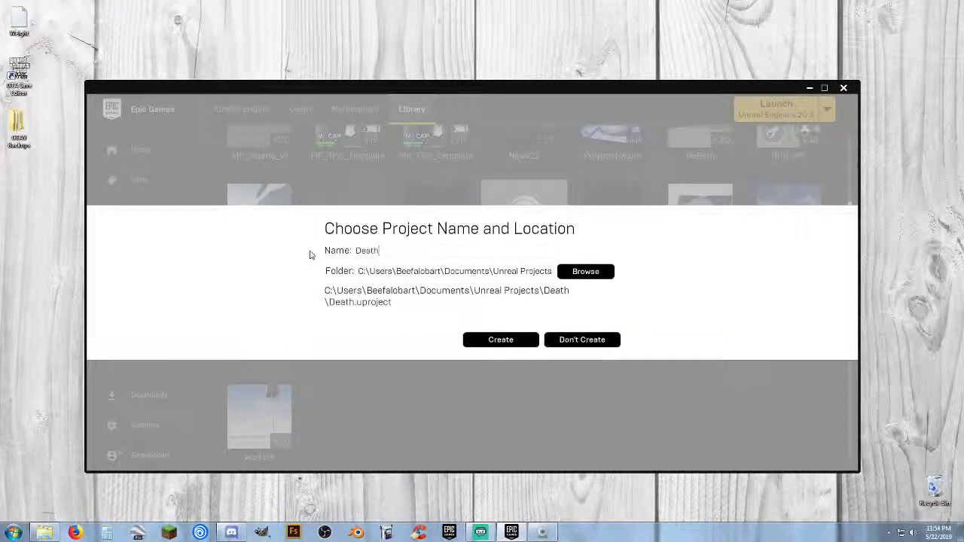
pyautogui.write('Anims')
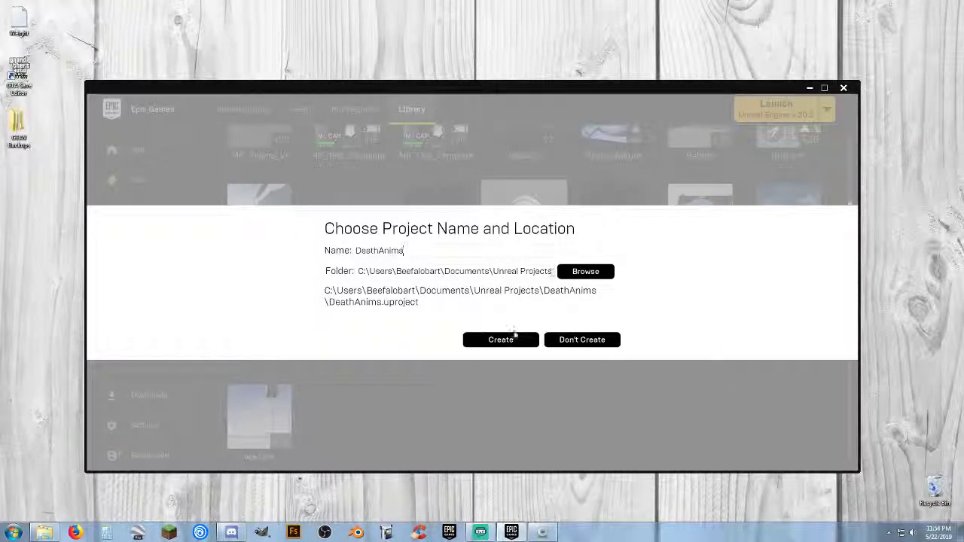
pyautogui.click(502, 340)
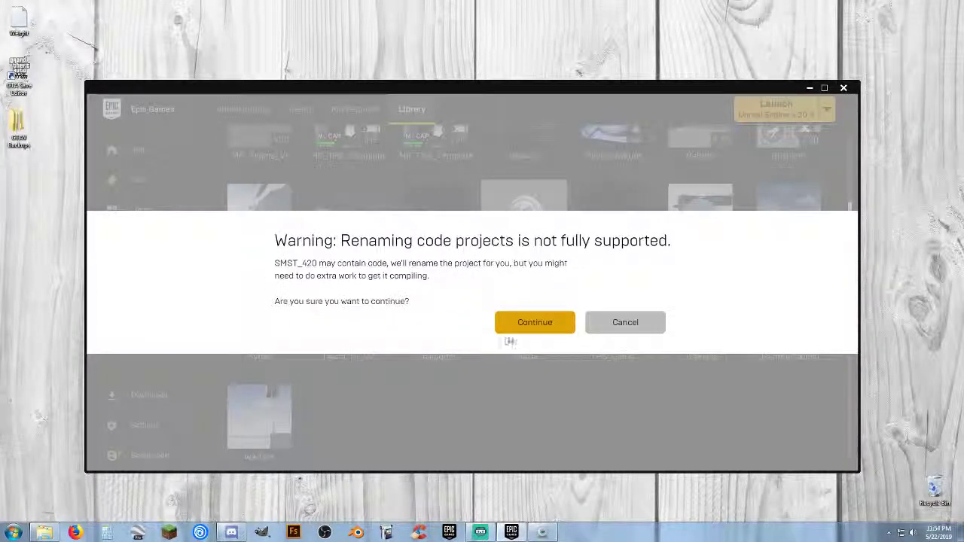
pyautogui.click(520, 324)
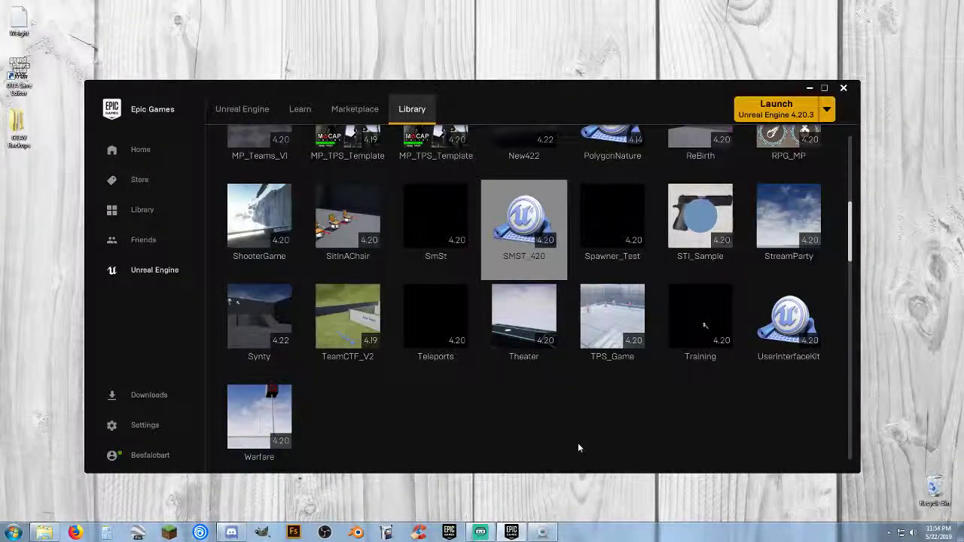
# - In Windows Explorer, delete the Saved folder from the DeathAnims project's directory and close the folder window
pyautogui.scroll(8, 578, 447)
pyautogui.scroll(3, 571, 449)
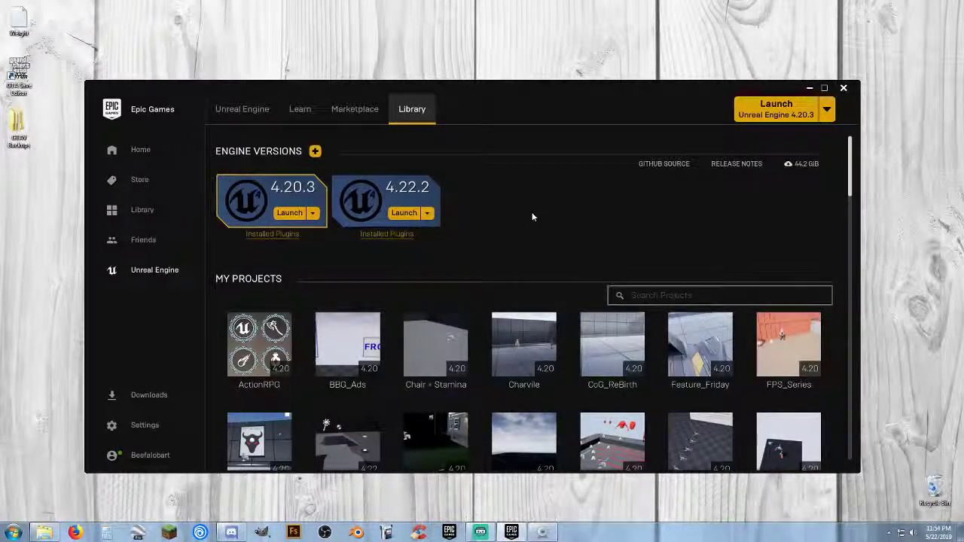
pyautogui.scroll(-1, 527, 217)
pyautogui.scroll(-2, 519, 219)
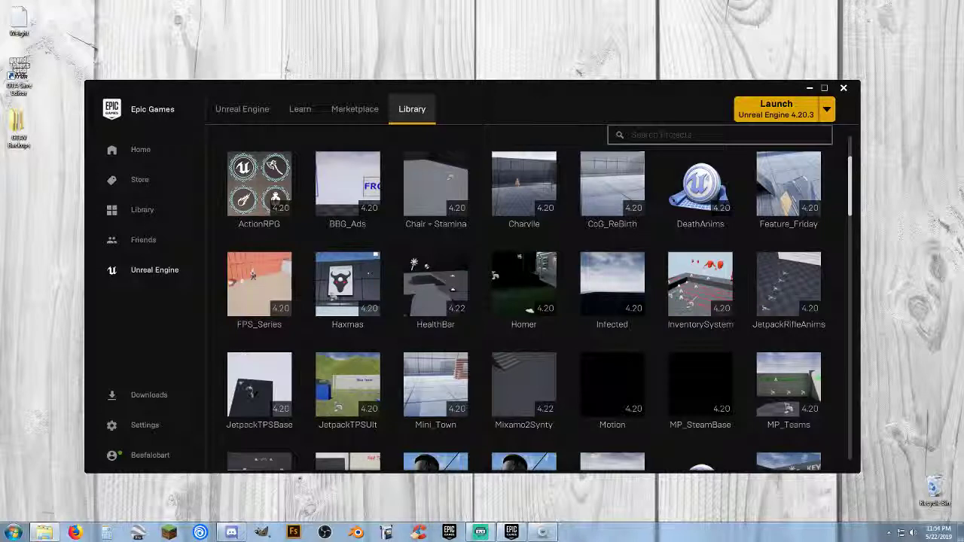
pyautogui.moveTo(0, 84); pyautogui.dragTo(322, 112)
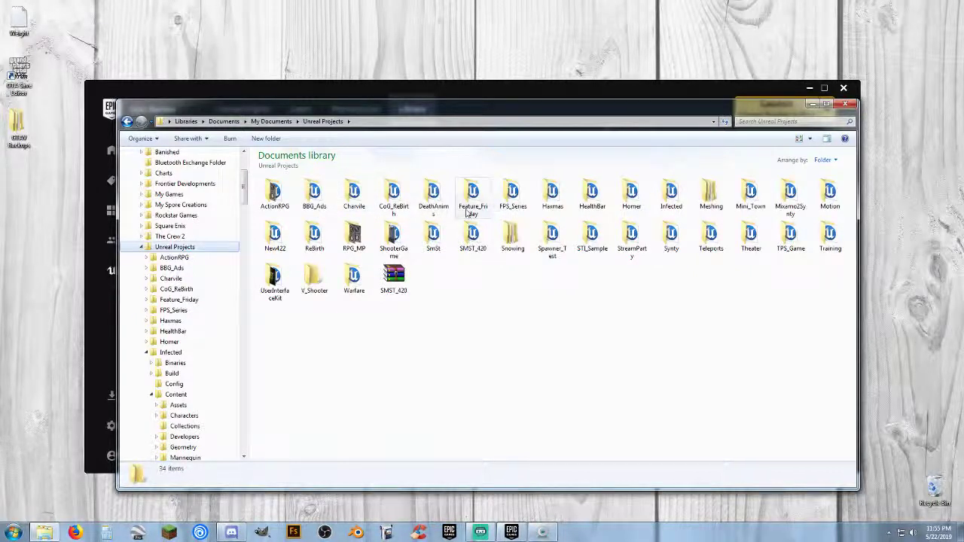
pyautogui.click(429, 196)
pyautogui.doubleClick(431, 196)
pyautogui.click(472, 196)
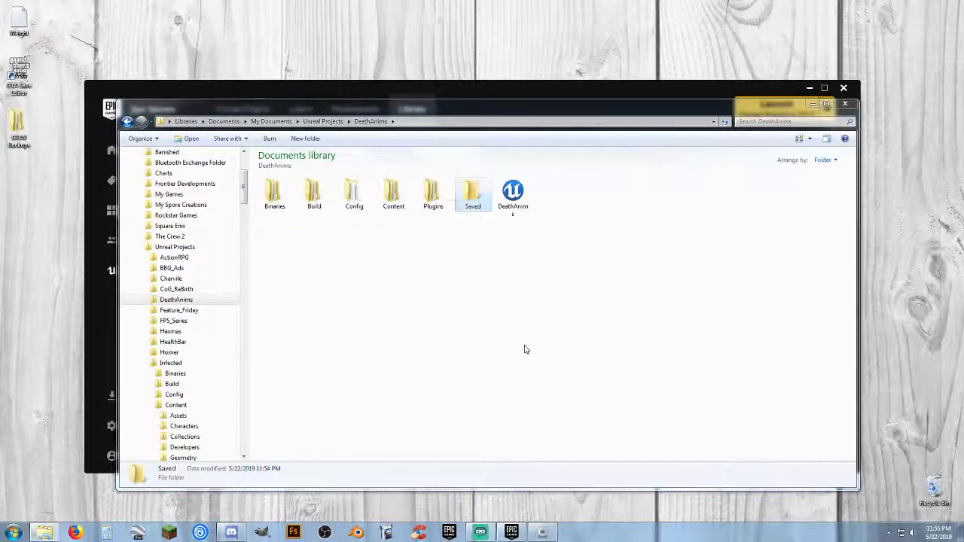
pyautogui.press('Delete')
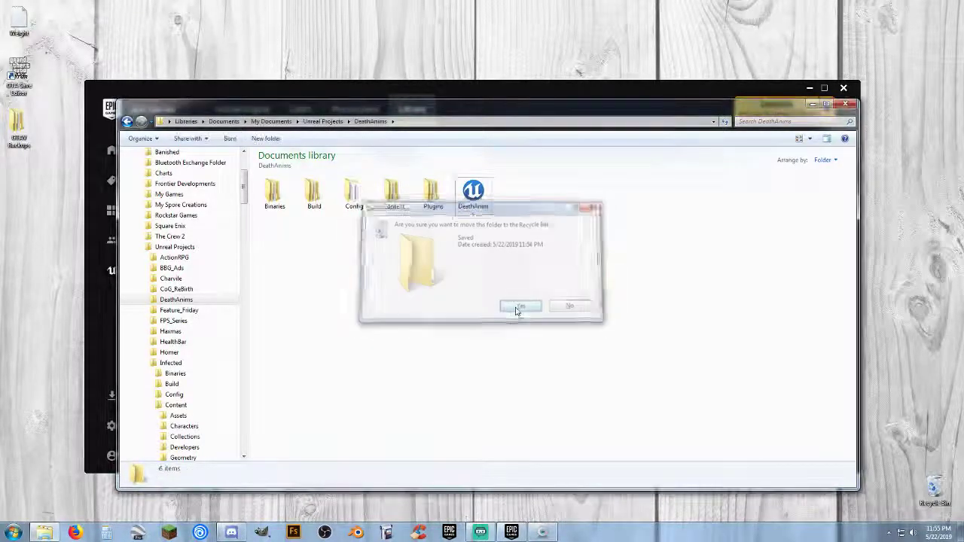
pyautogui.click(518, 307)
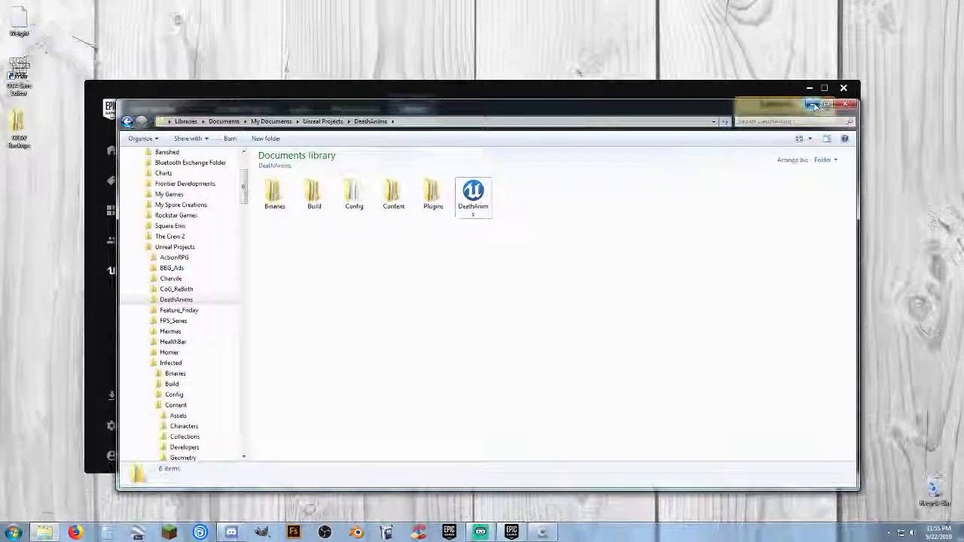
pyautogui.click(844, 103)
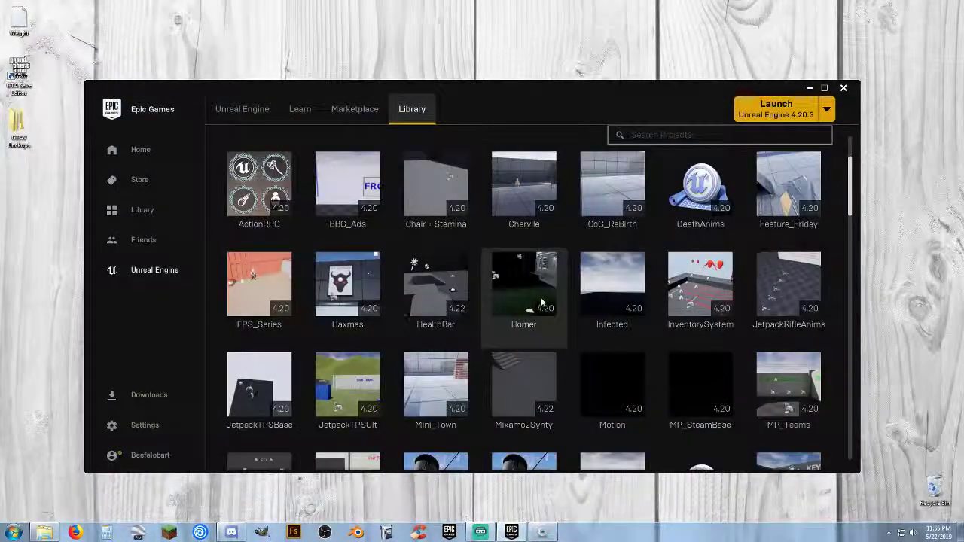
# - Launch the DeathAnims project in Unreal Editor and show the folder tree in the Content Browser
pyautogui.doubleClick(690, 192)
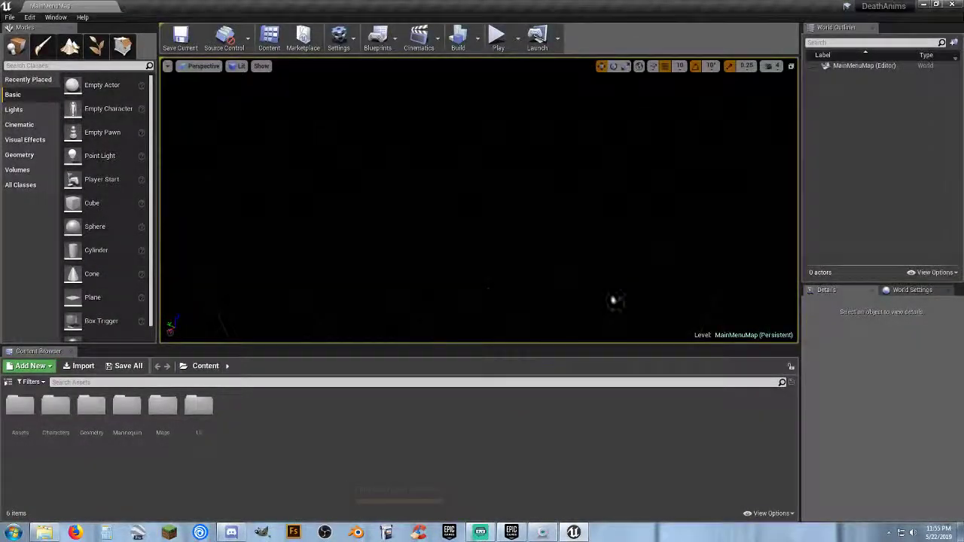
pyautogui.click(8, 382)
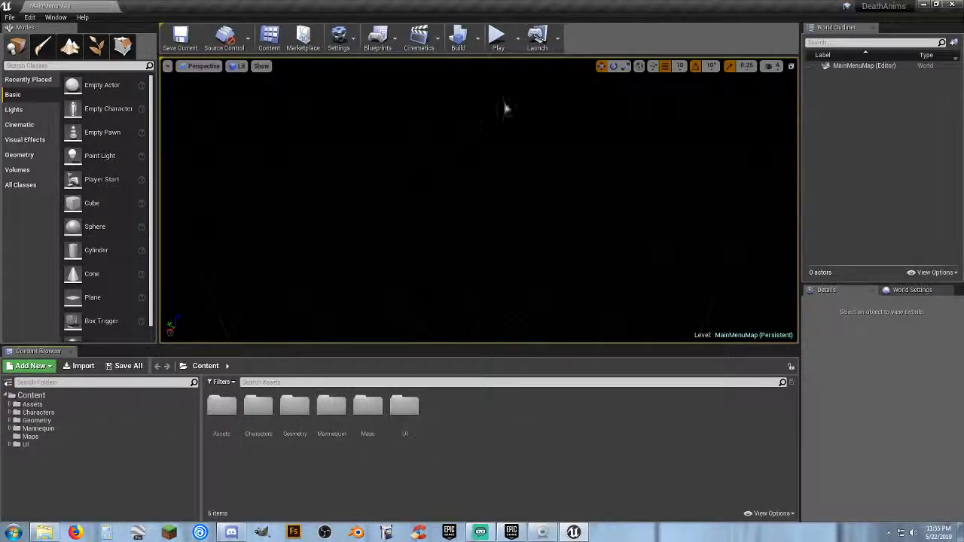
# - Run the project as a Standalone Game, try out Single Player mode and return to the game's main menu
pyautogui.click(518, 41)
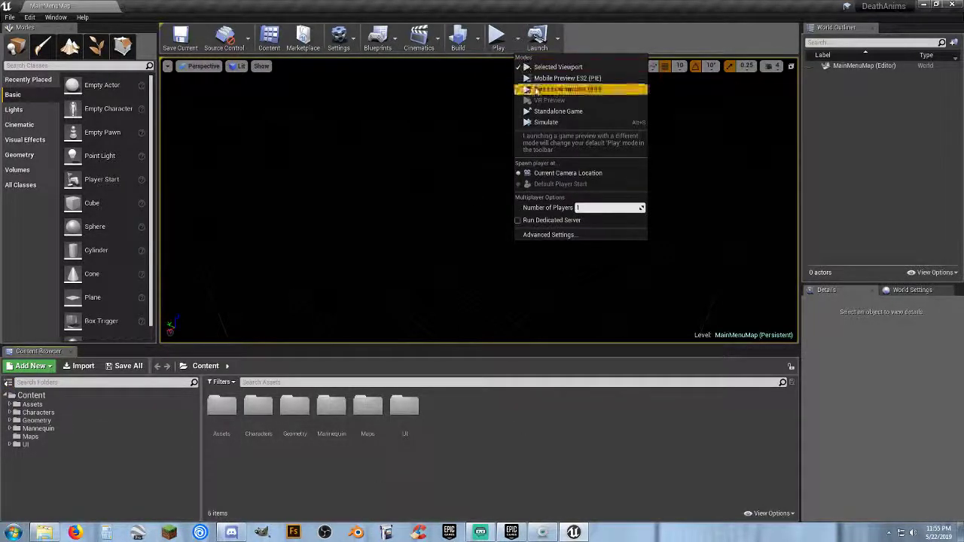
pyautogui.click(554, 111)
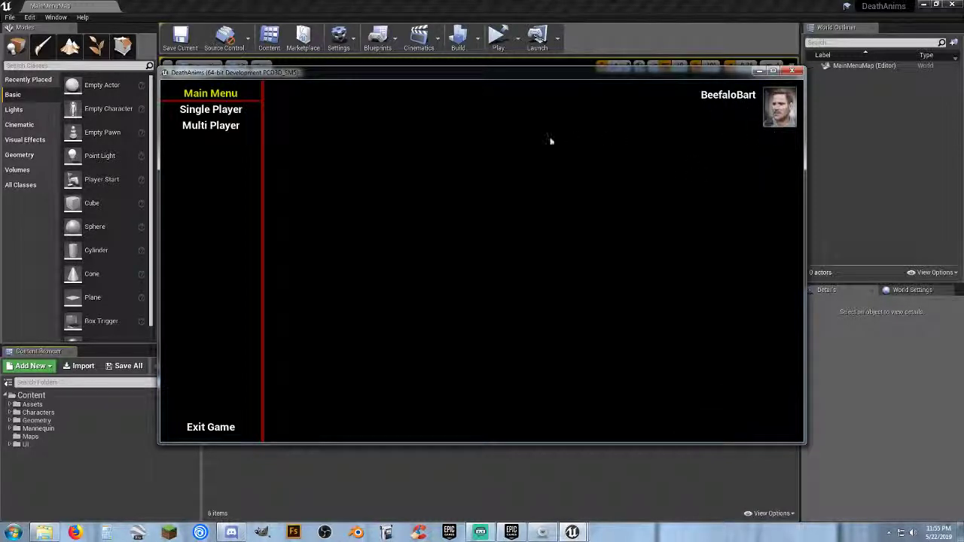
pyautogui.click(225, 118)
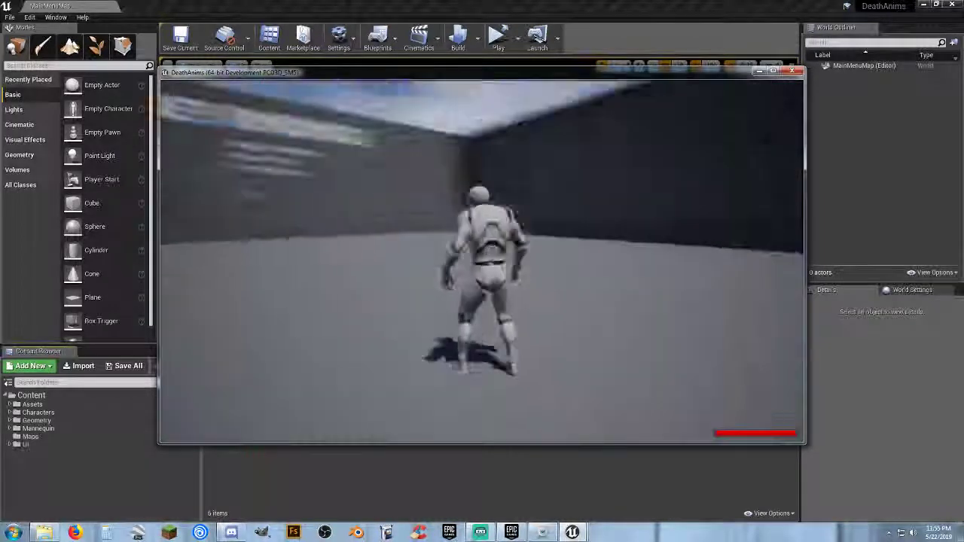
pyautogui.press('w')
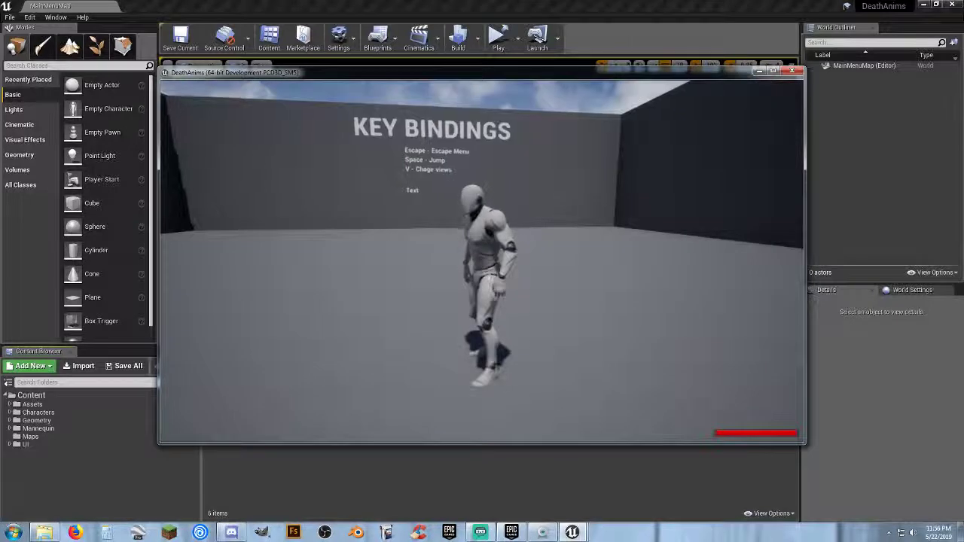
pyautogui.press('Escape')
pyautogui.click(490, 251)
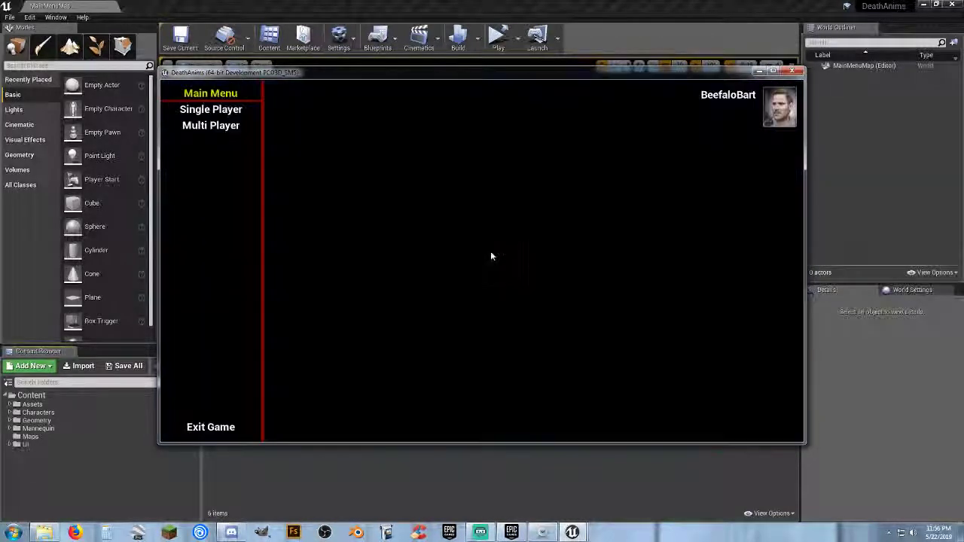
# - Host a multiplayer session in the running game with asdf as the server name
pyautogui.click(219, 126)
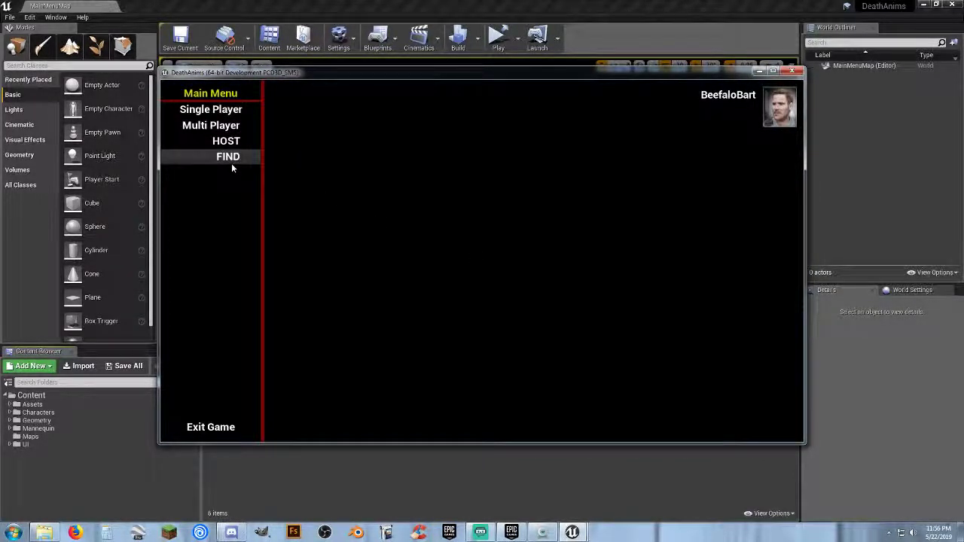
pyautogui.click(240, 143)
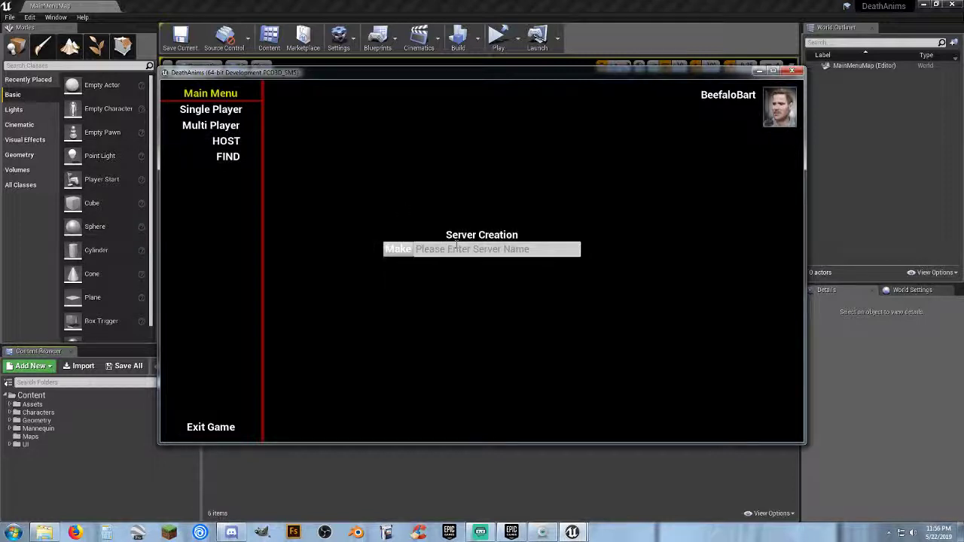
pyautogui.click(455, 248)
pyautogui.write('asdf')
pyautogui.click(399, 250)
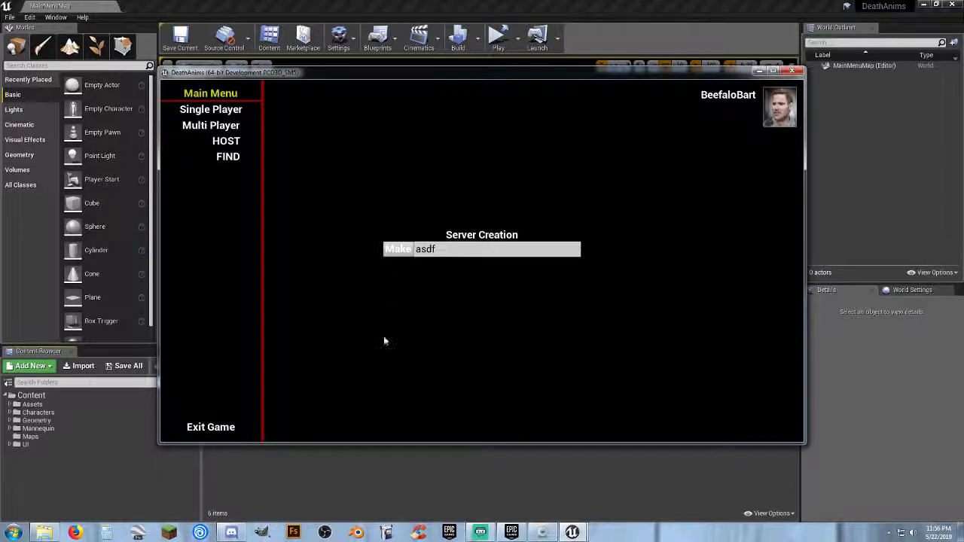
# - Run the character around the hosted level, try the escape menu's resume option and return to the game's main menu
pyautogui.press('w')
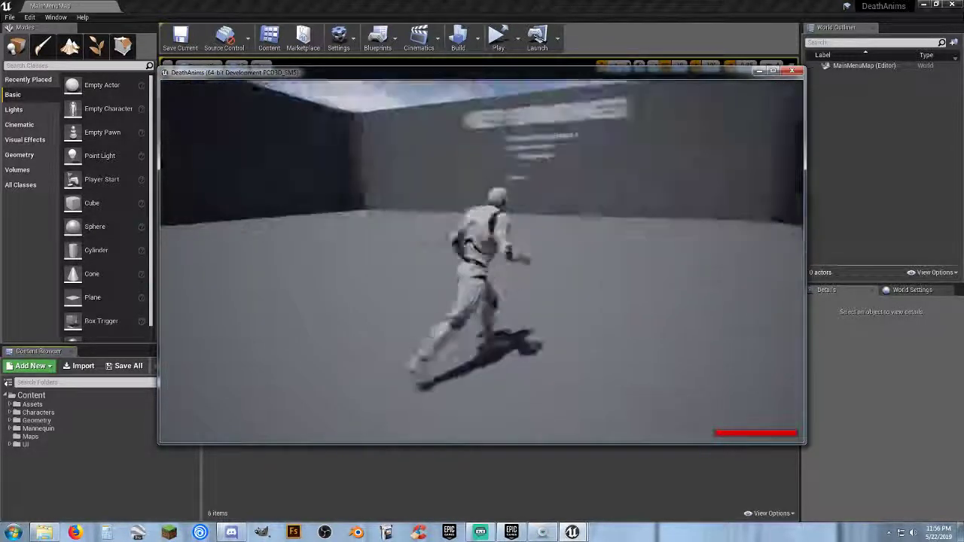
pyautogui.press('w')
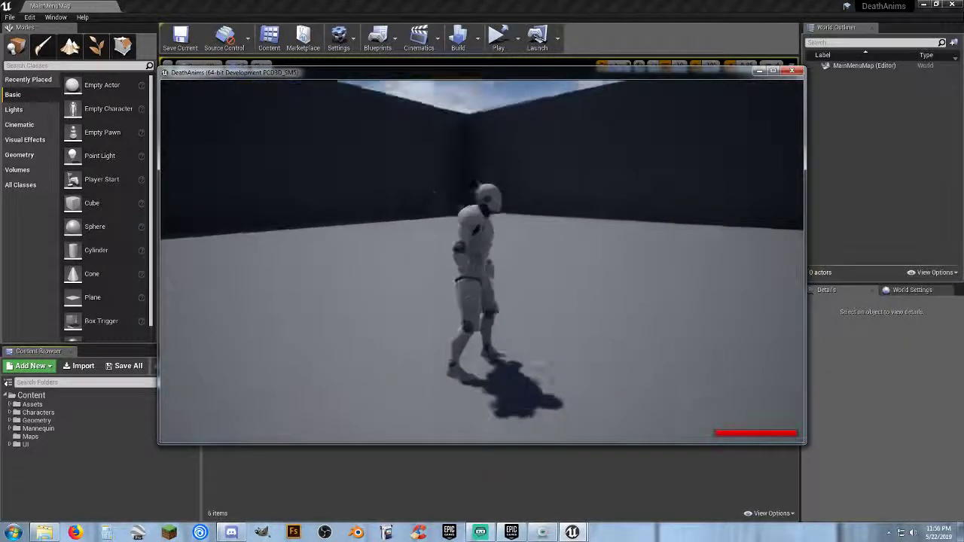
pyautogui.press('w')
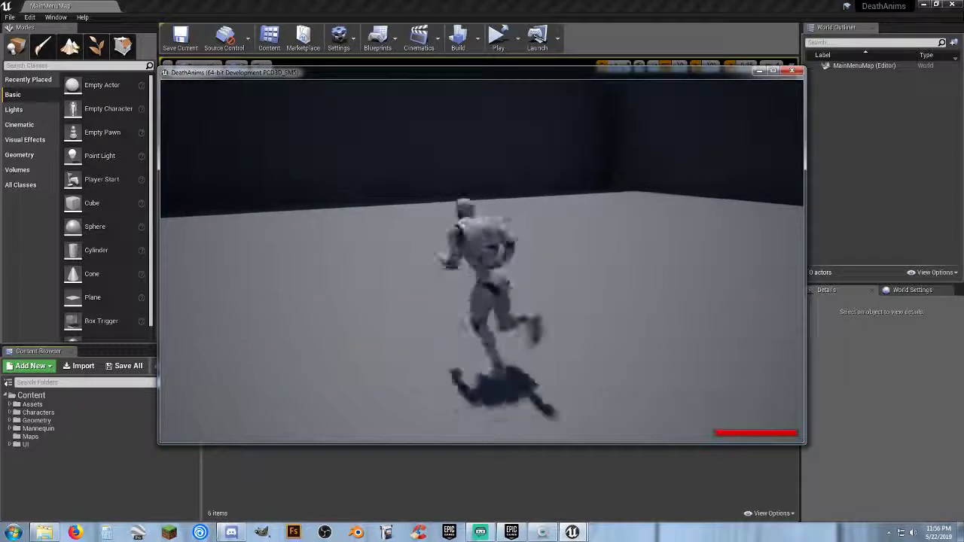
pyautogui.press('s')
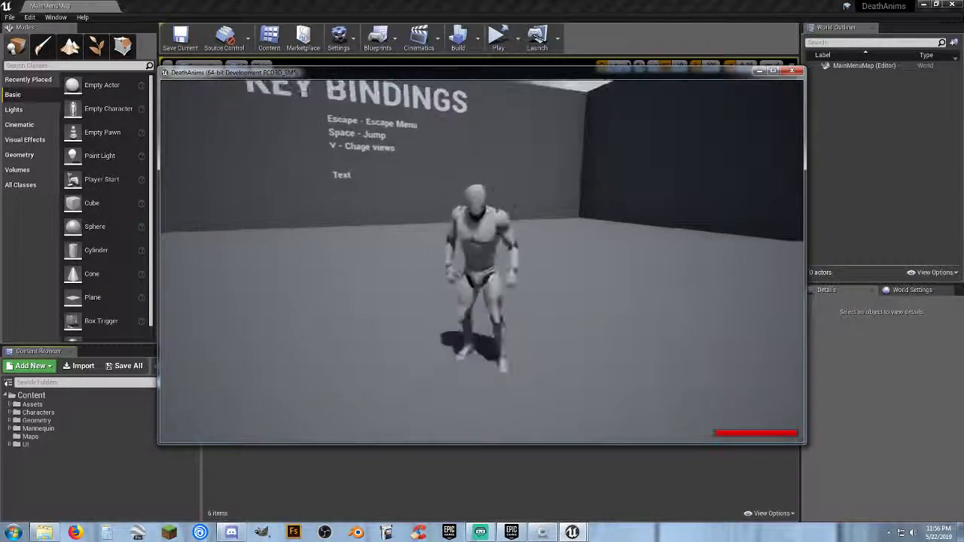
pyautogui.press('Escape')
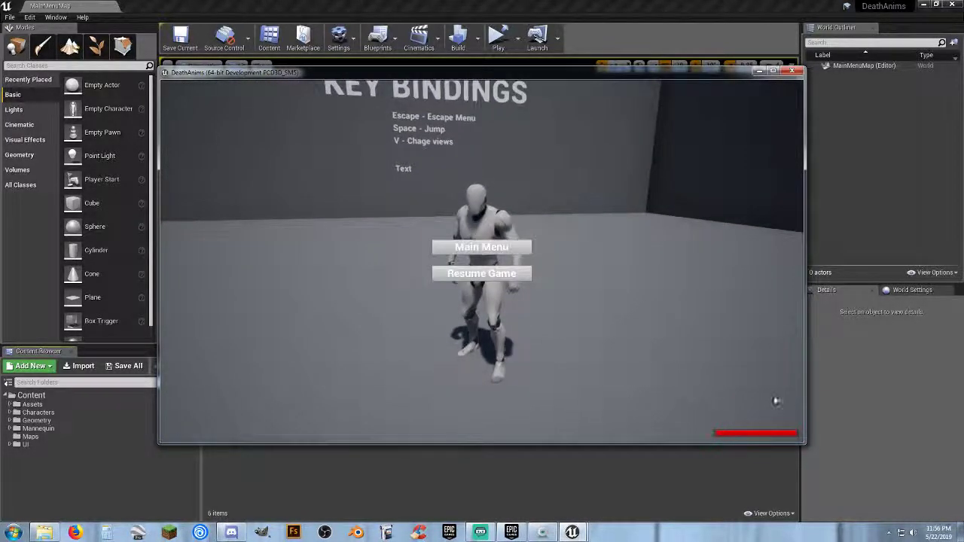
pyautogui.click(482, 274)
pyautogui.press('Escape')
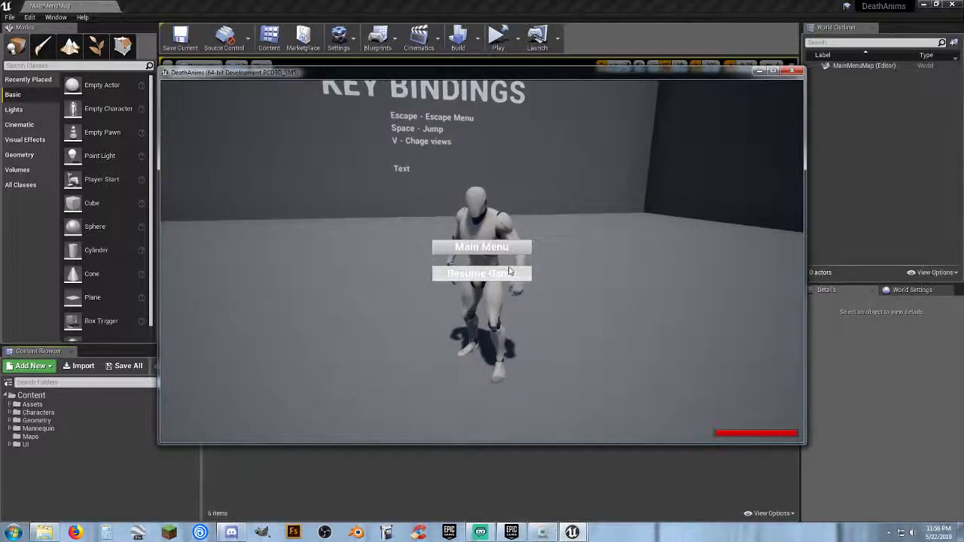
pyautogui.click(512, 250)
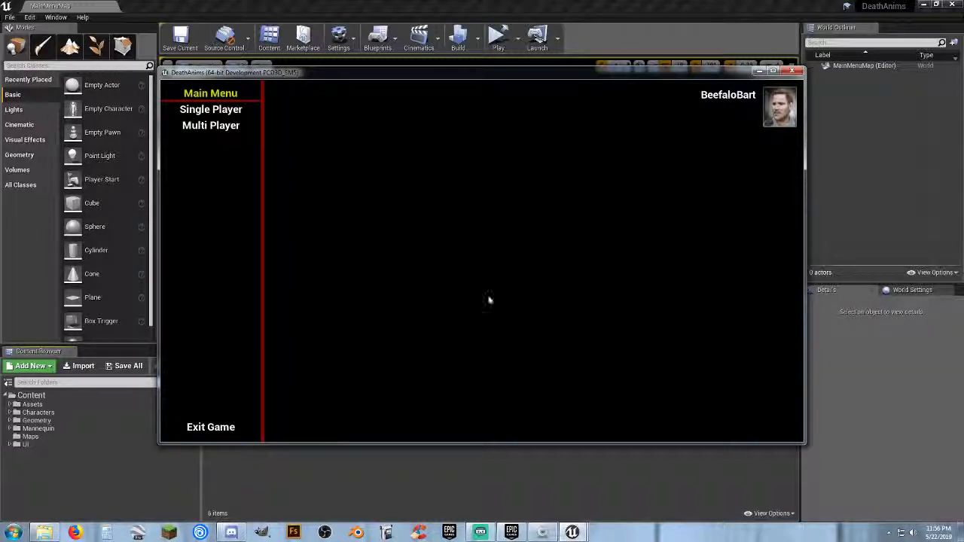
# - Exit the running game and open the Death Animations - MoCap Pack's content page from the Epic Games Launcher library
pyautogui.click(228, 436)
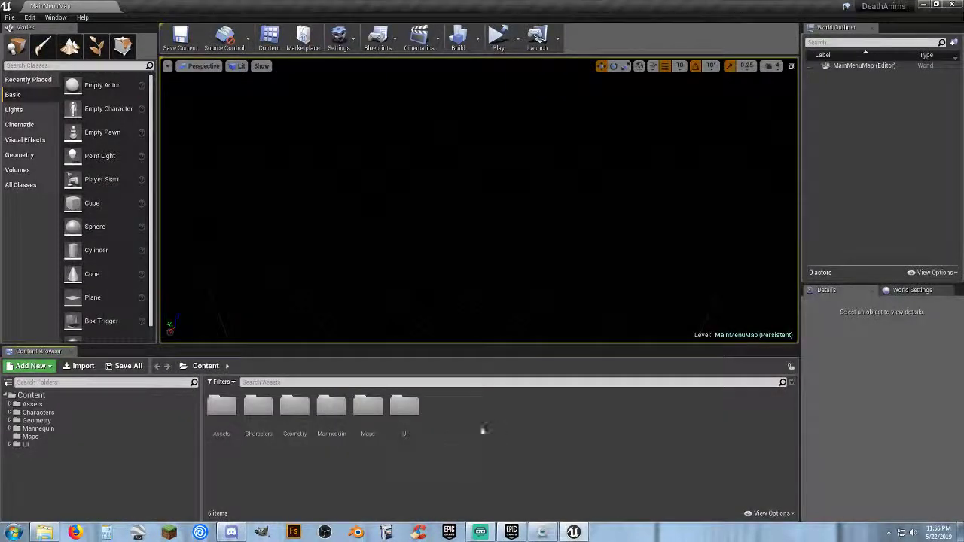
pyautogui.click(513, 532)
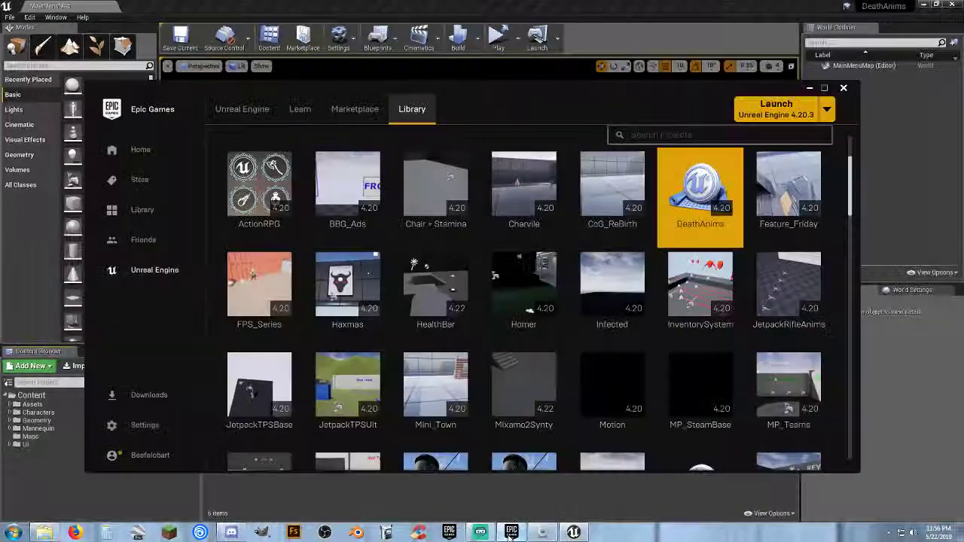
pyautogui.scroll(-5, 527, 339)
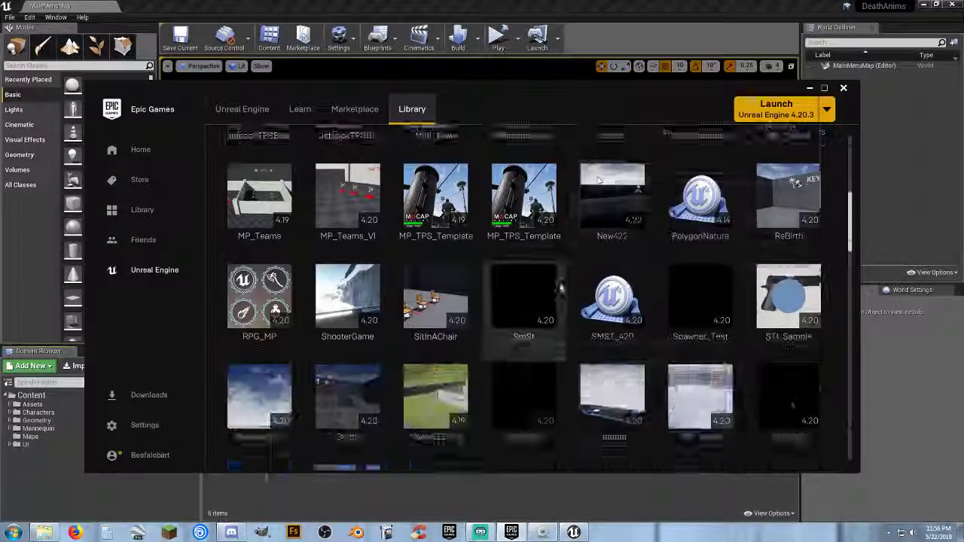
pyautogui.scroll(-10, 452, 302)
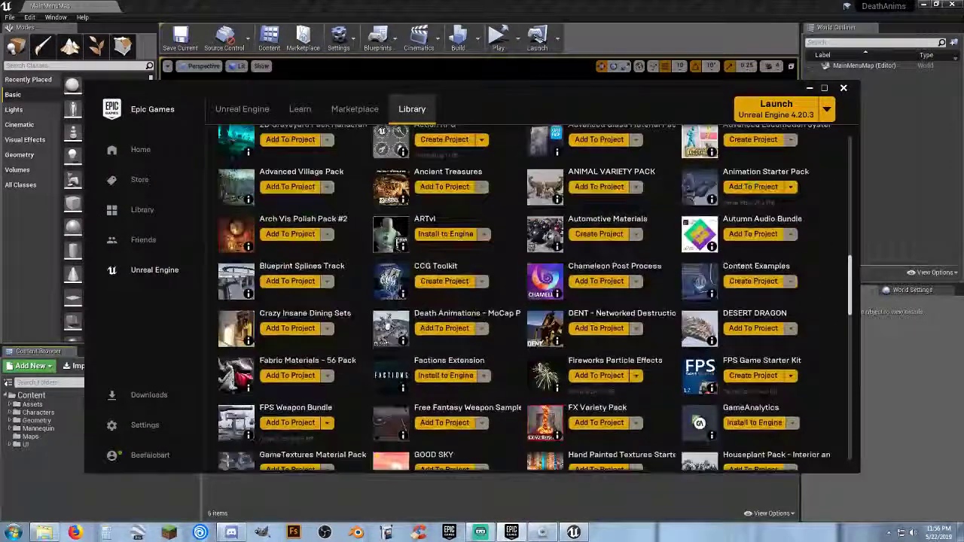
pyautogui.scroll(1, 381, 326)
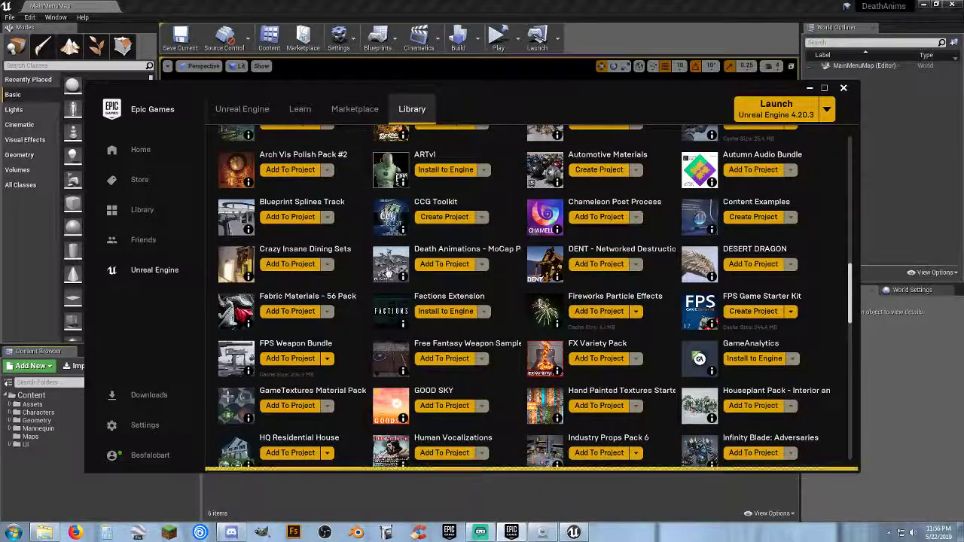
pyautogui.click(386, 270)
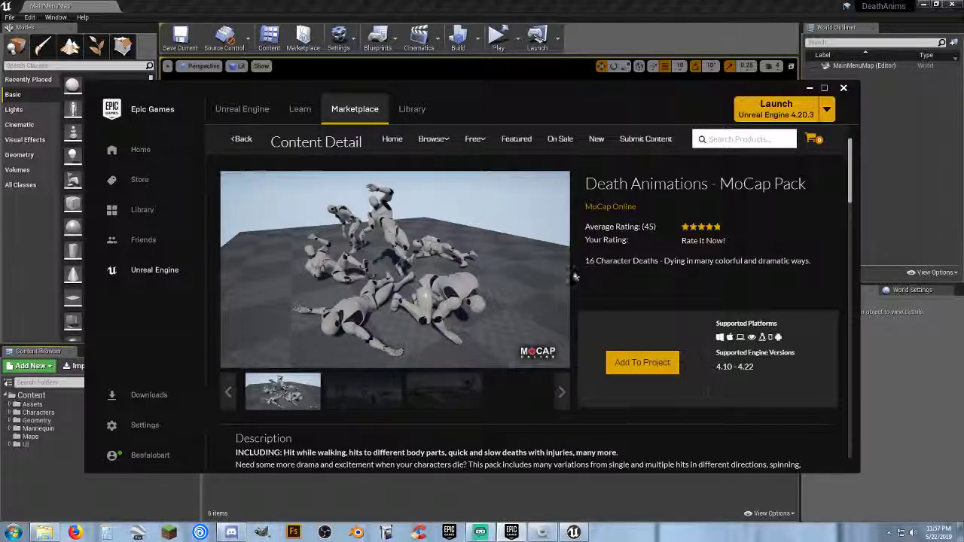
# - Examine the Death Animations - MoCap Pack's description, animation list and technical details, and return to the page's start
pyautogui.scroll(-4, 580, 268)
pyautogui.scroll(-4, 581, 284)
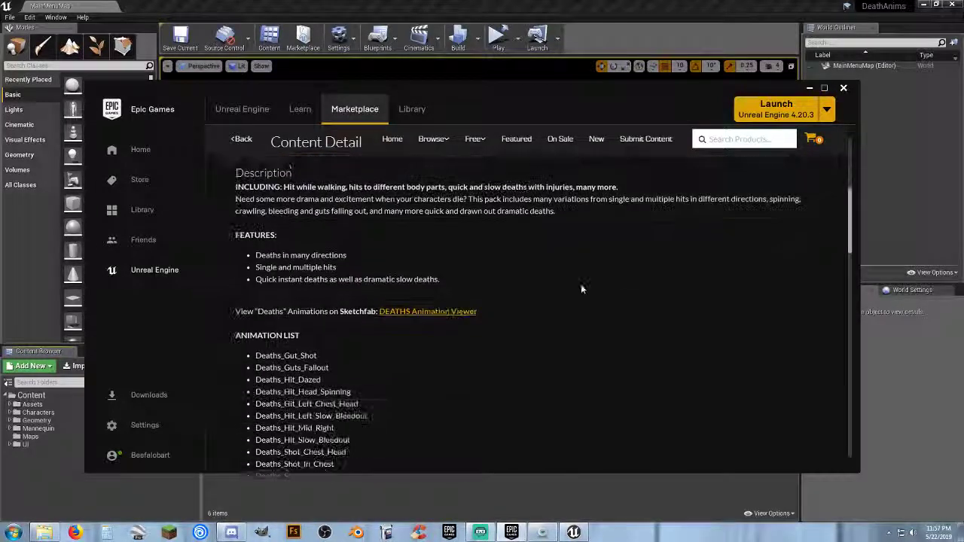
pyautogui.scroll(-6, 574, 290)
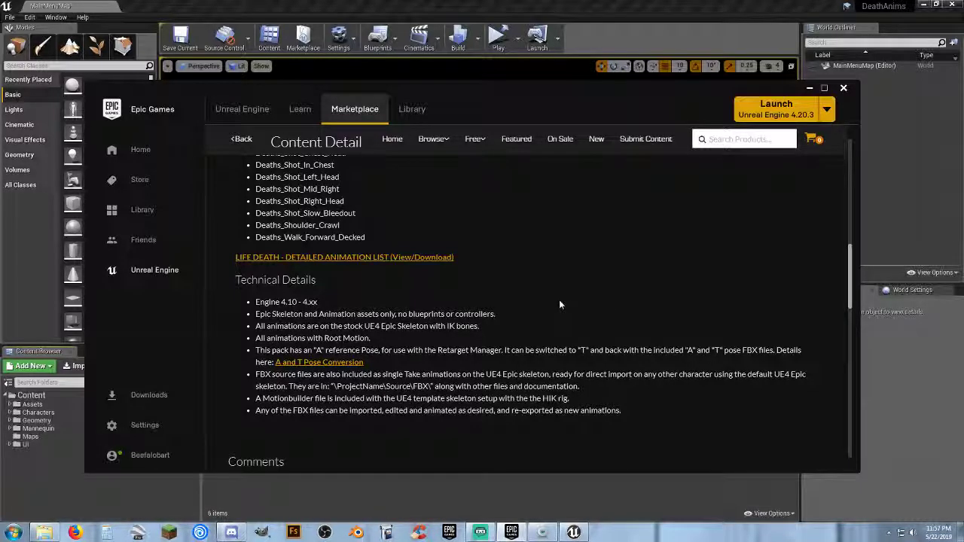
pyautogui.scroll(1, 556, 304)
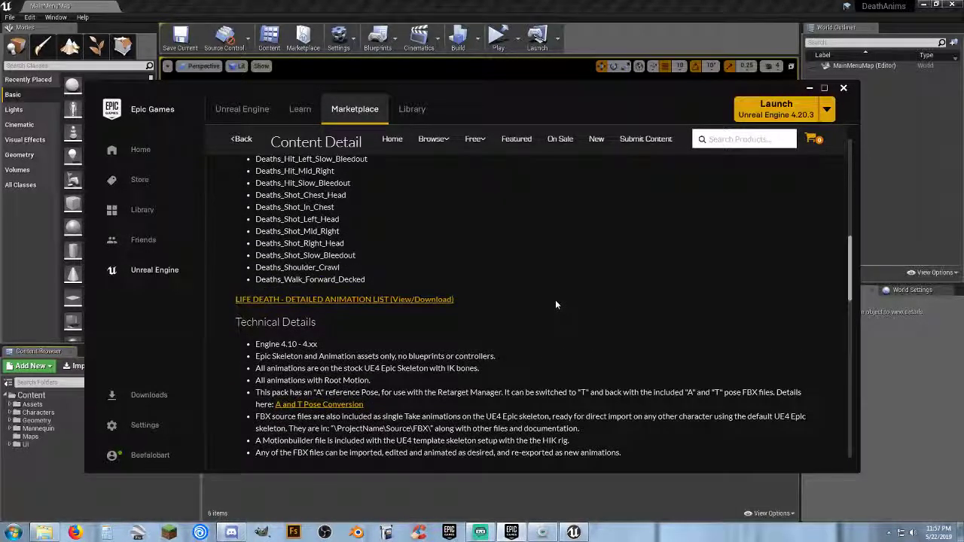
pyautogui.scroll(8, 555, 304)
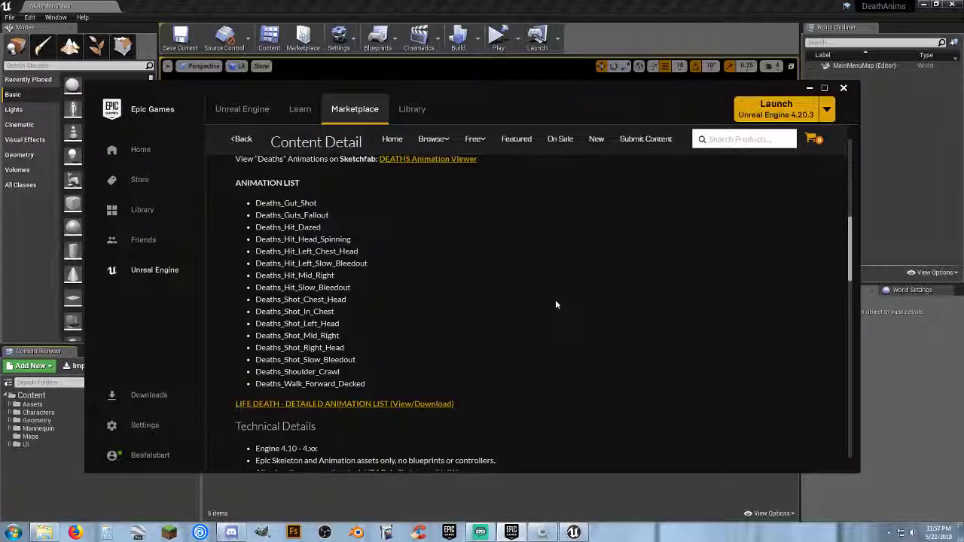
pyautogui.scroll(5, 556, 304)
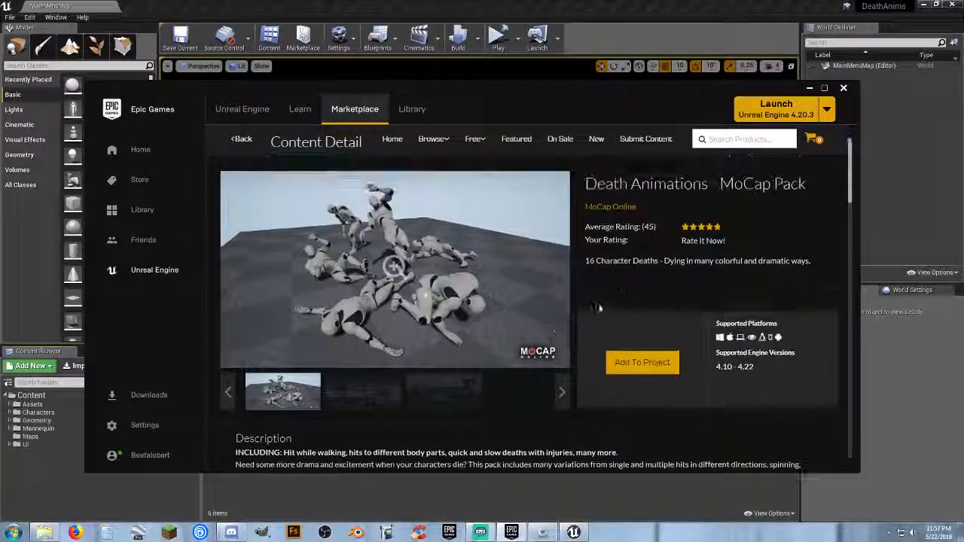